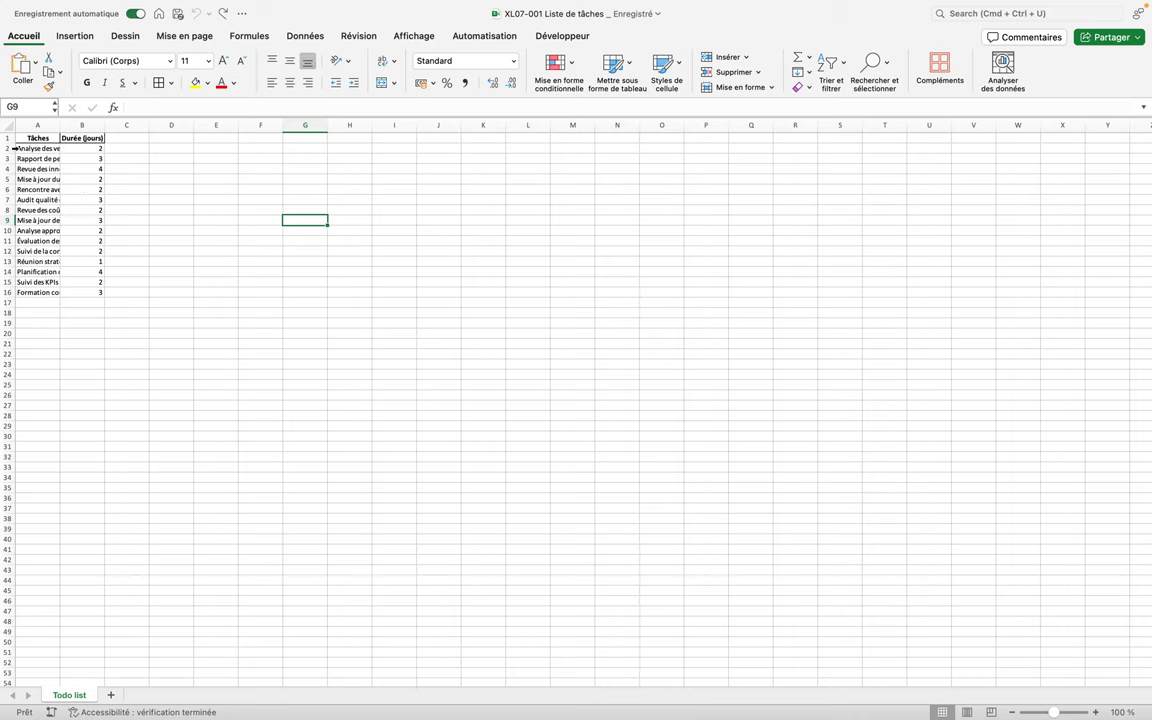
Move the Tâches / Durée (jours) table from A1:B16 down to B8:C23.
{"action": "left_click_drag", "start_coordinate": [31, 139], "coordinate": [76, 293]}
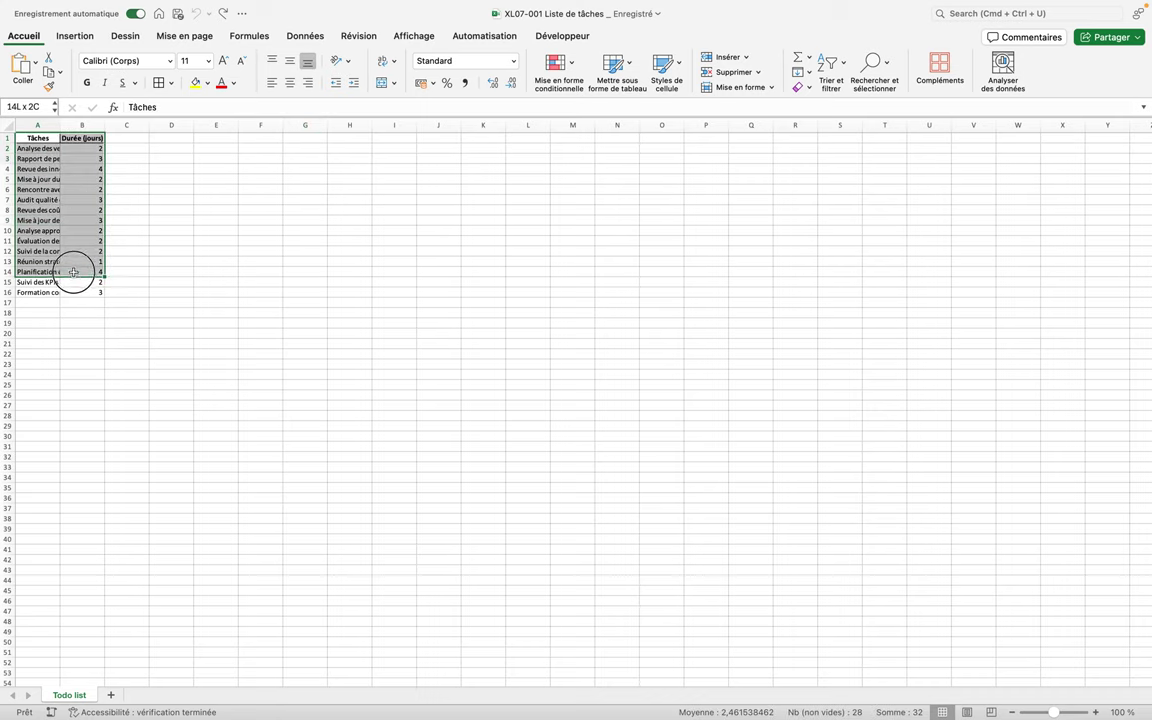
{"action": "left_click_drag", "start_coordinate": [72, 296], "coordinate": [109, 364]}
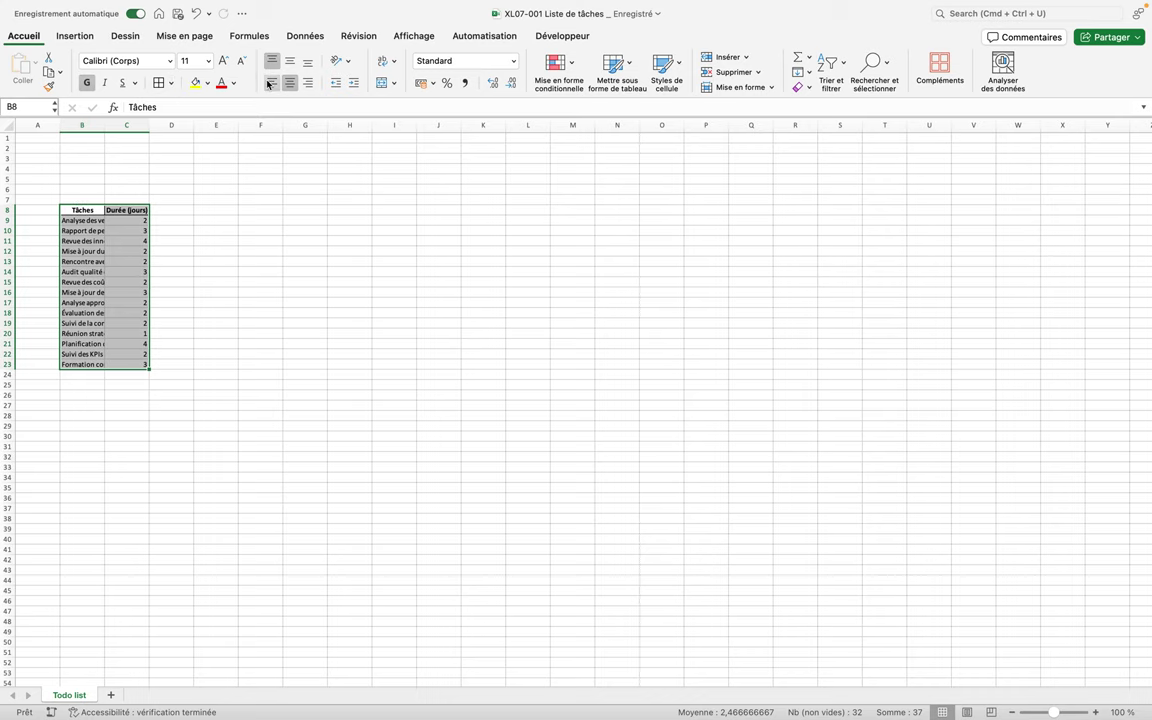
Raise the task table text to size 20 and auto-fit columns B and C.
{"action": "left_click", "coordinate": [223, 61]}
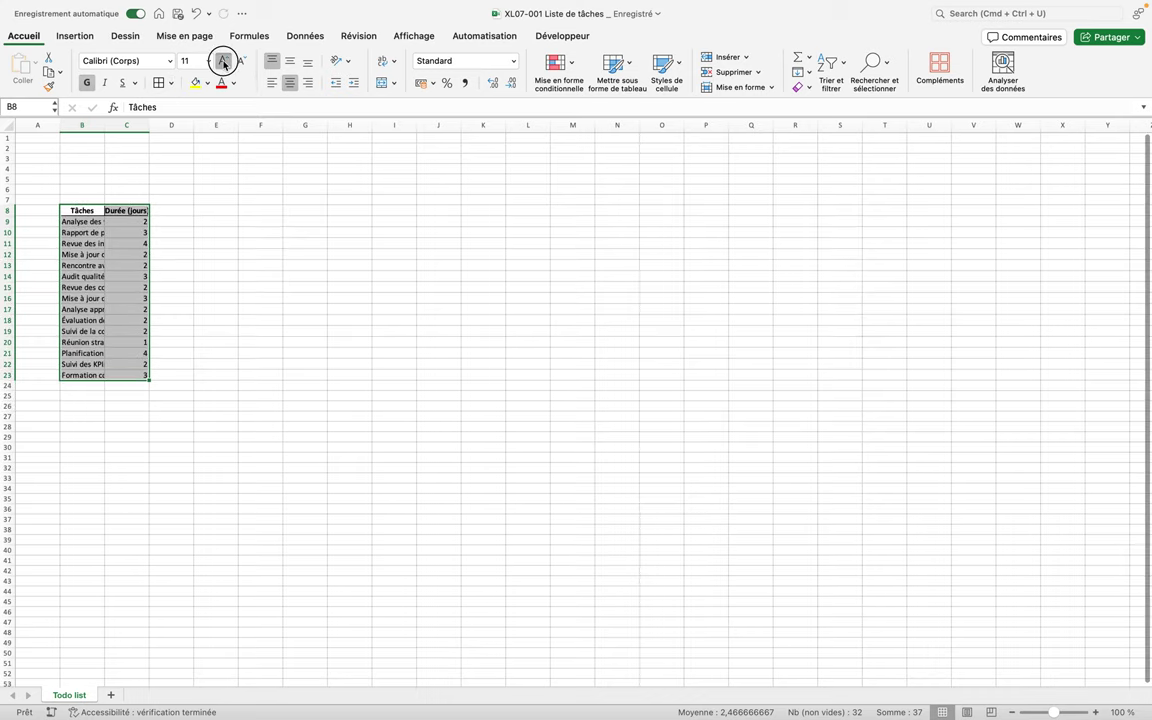
{"action": "left_click", "coordinate": [224, 62]}
{"action": "left_click", "coordinate": [224, 62]}
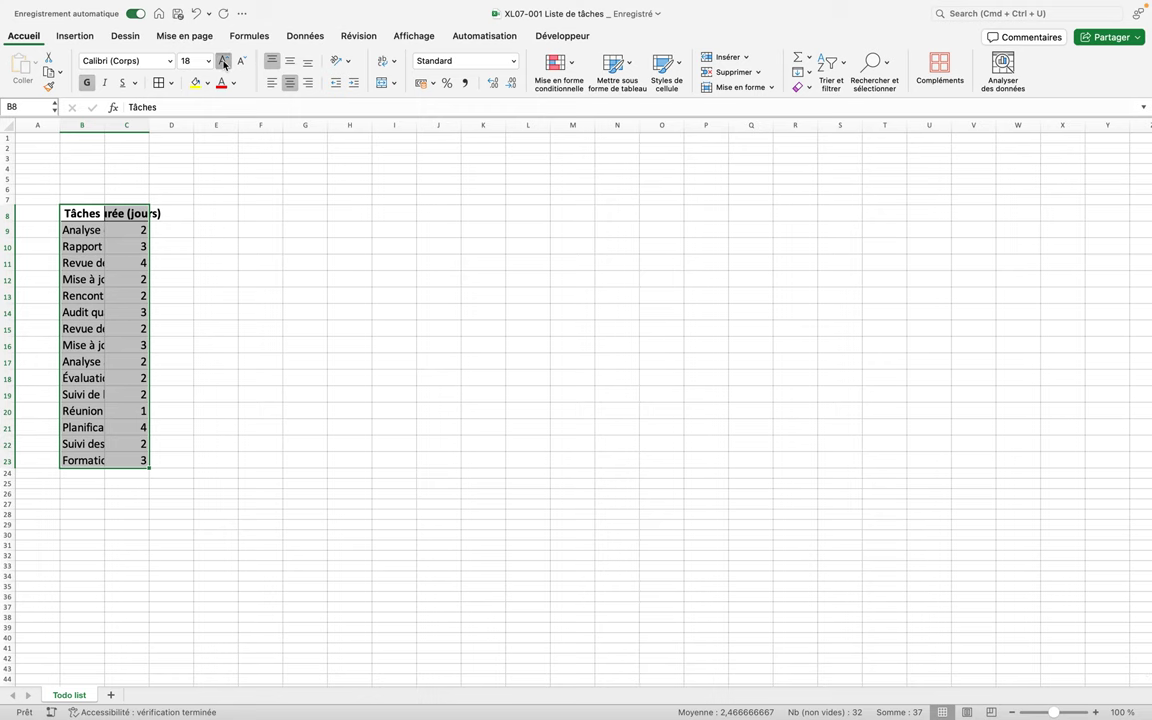
{"action": "left_click", "coordinate": [224, 62]}
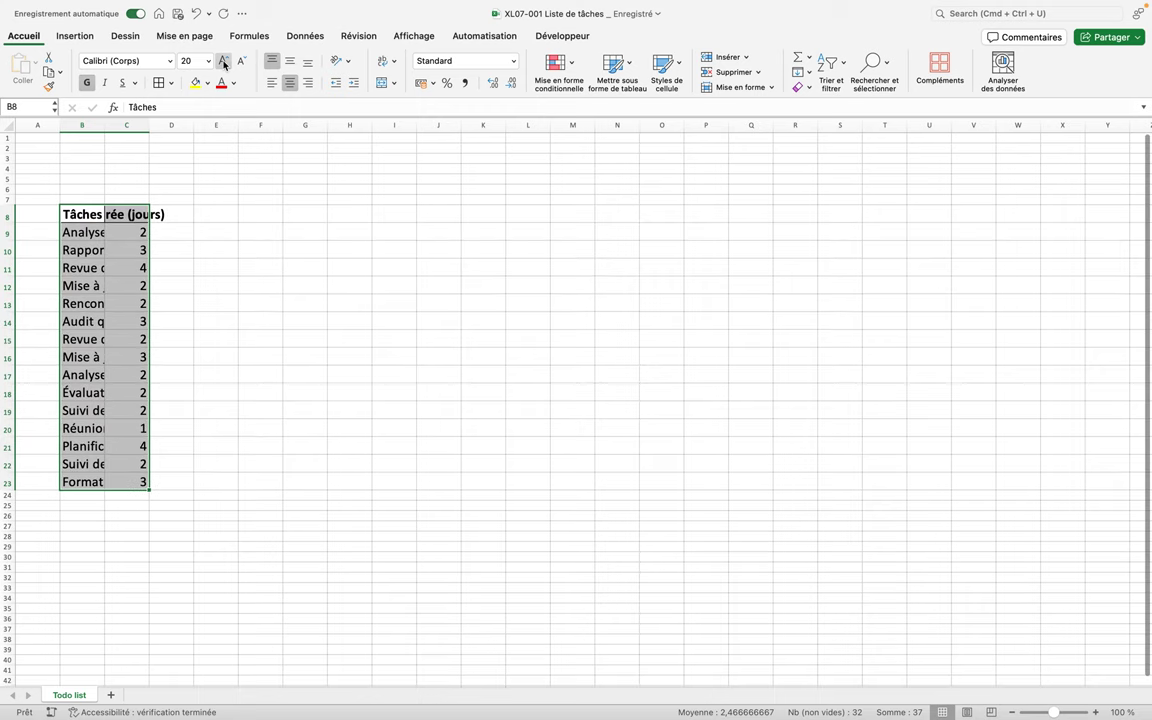
{"action": "left_click_drag", "start_coordinate": [104, 126], "coordinate": [104, 126]}
{"action": "double_click", "coordinate": [104, 126]}
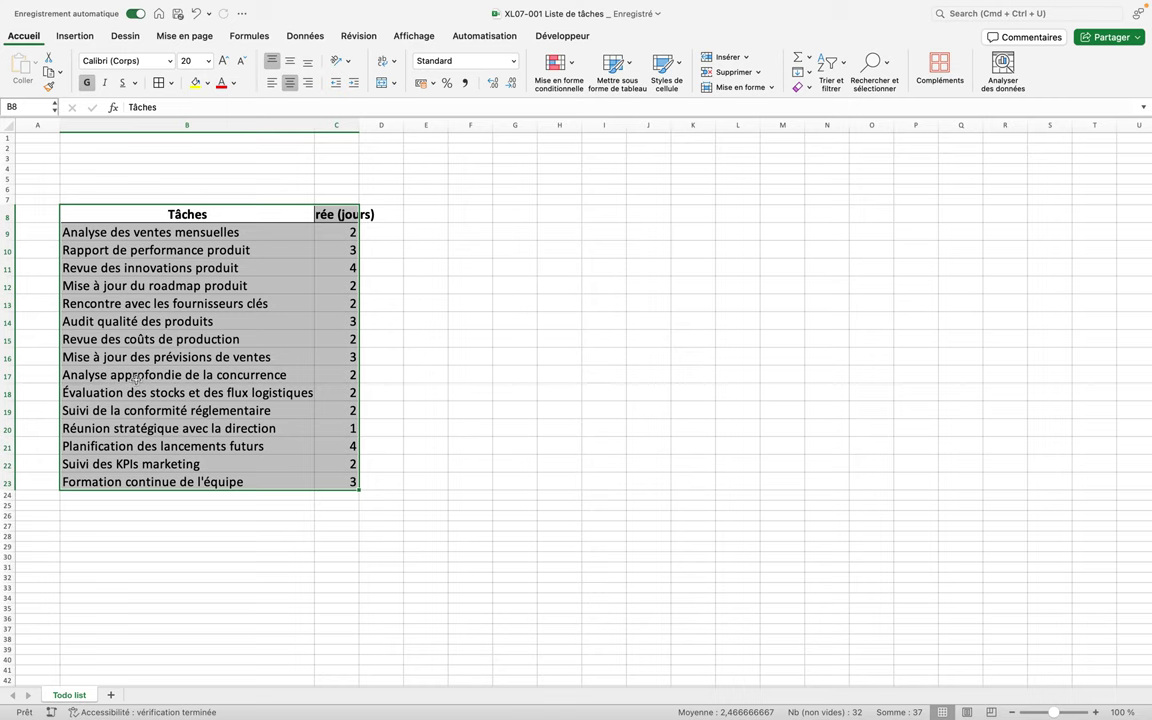
{"action": "double_click", "coordinate": [358, 126]}
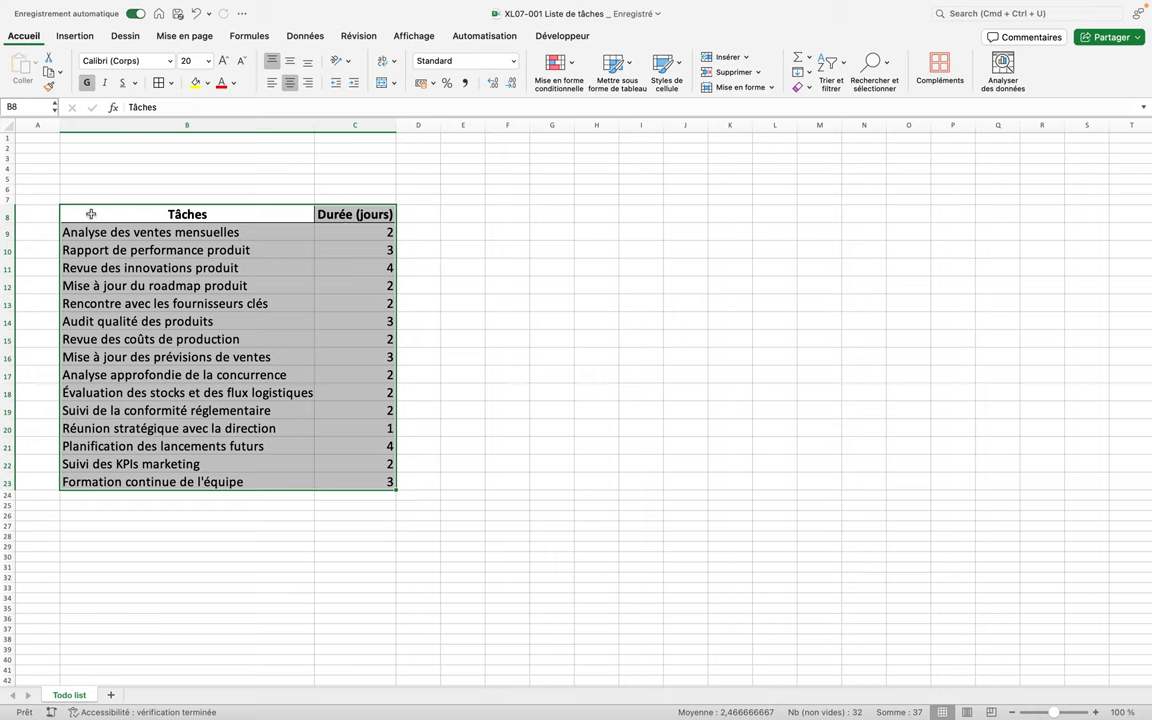
{"action": "left_click", "coordinate": [41, 210]}
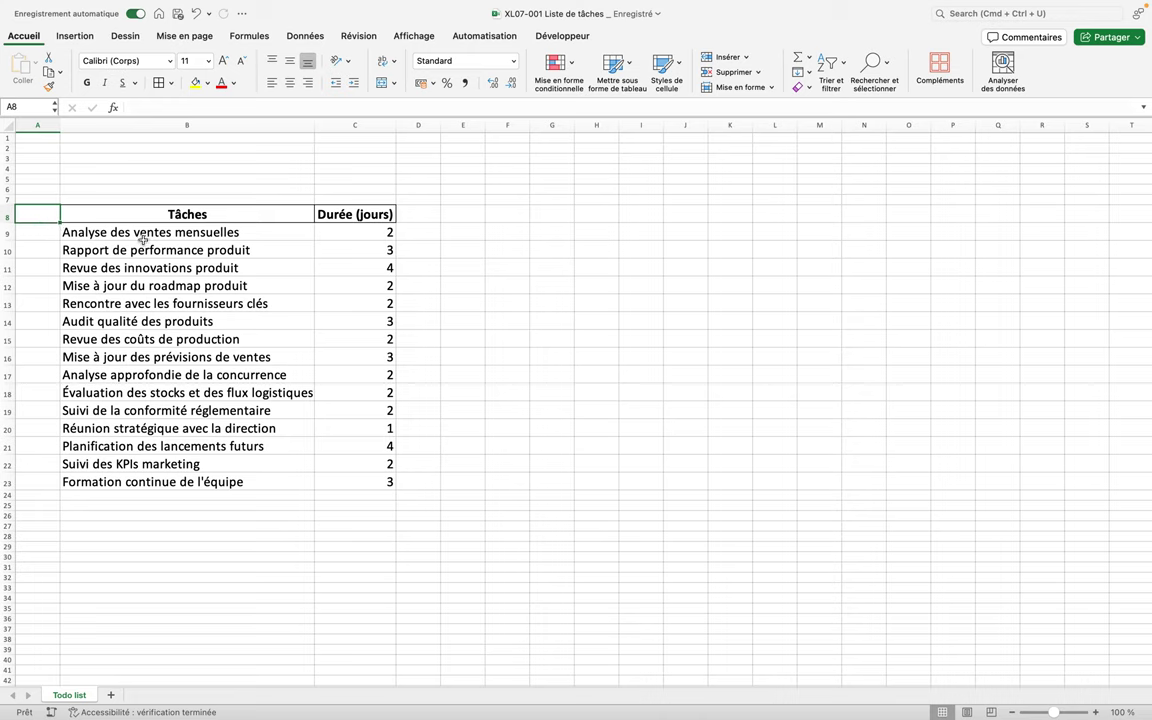
Enter the header 'N° Tache' in cell A8.
{"action": "right_click", "coordinate": [31, 123]}
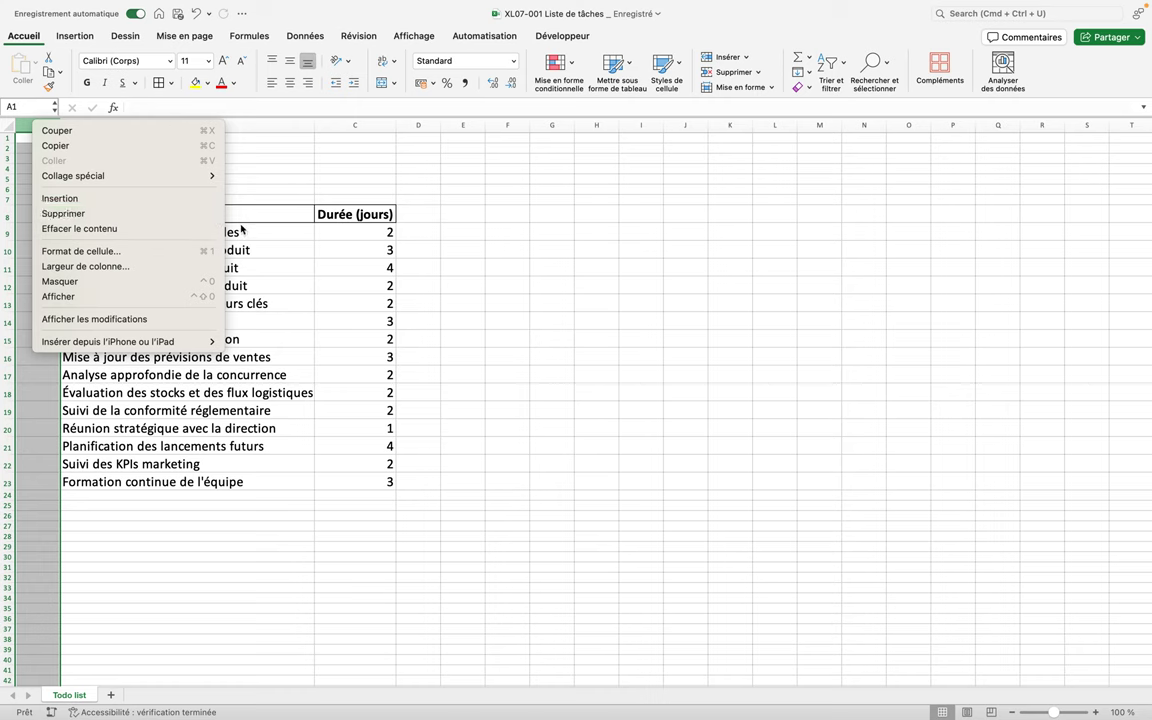
{"action": "key", "text": "Escape"}
{"action": "left_click", "coordinate": [25, 218]}
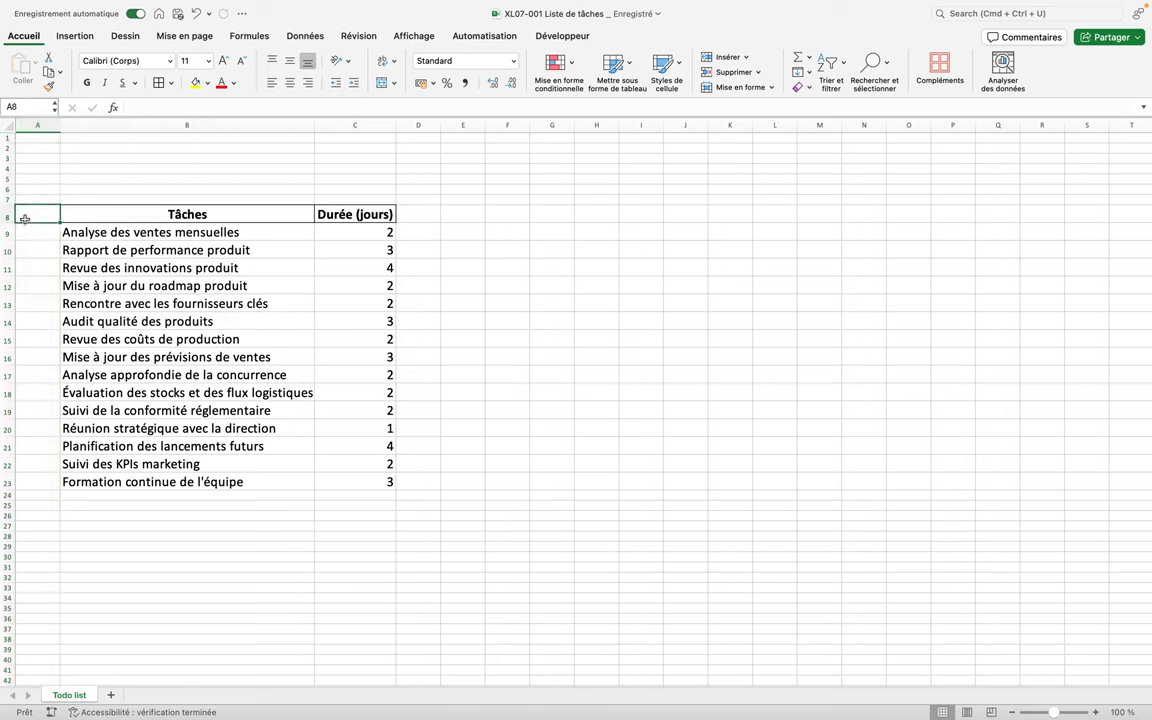
{"action": "type", "text": "N°"}
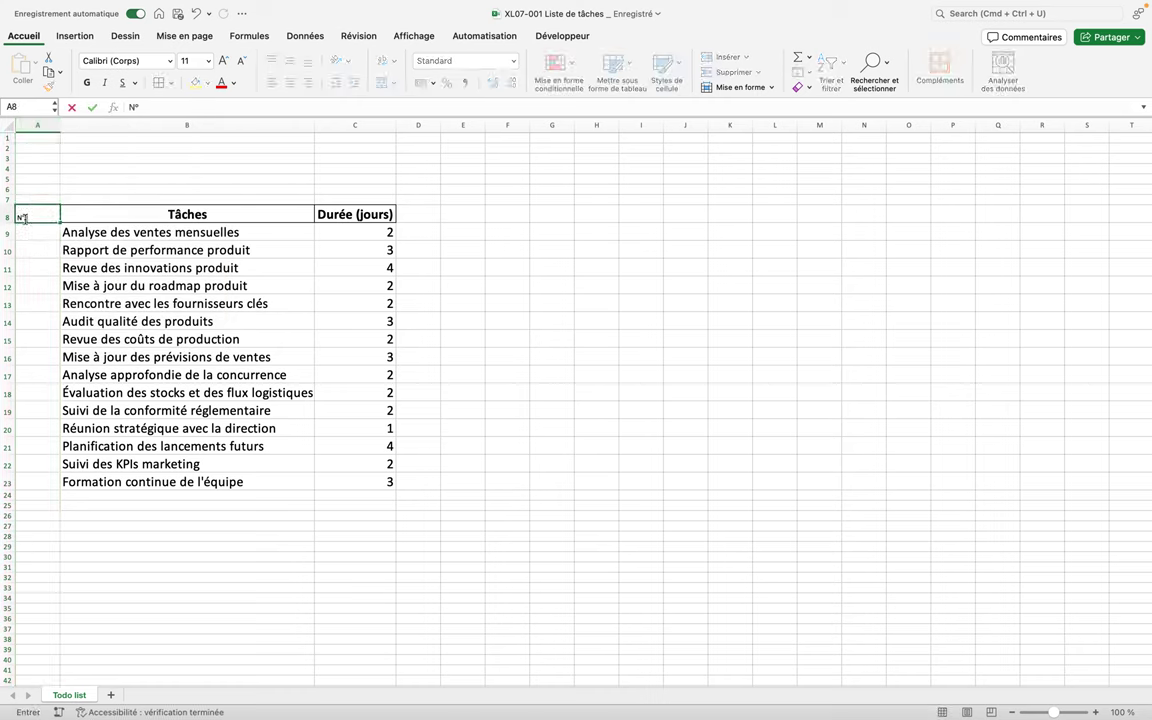
{"action": "type", "text": " Tache"}
{"action": "key", "text": "Return"}
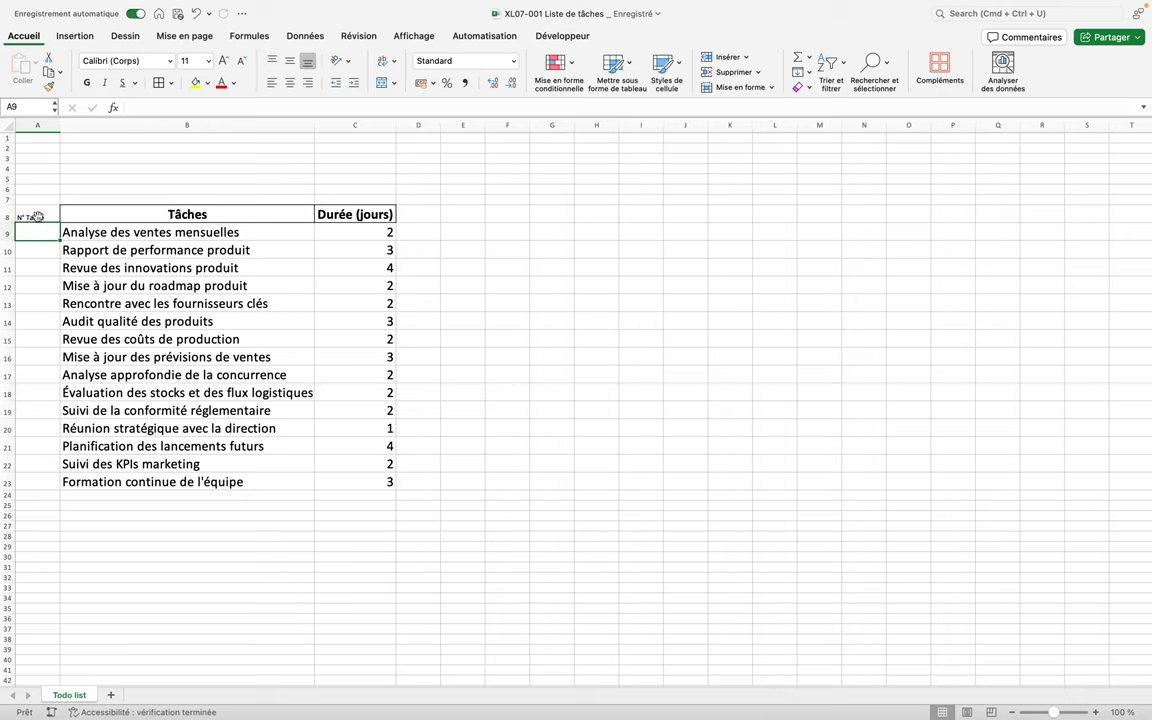
Number the tasks 1 to 15 down A9:A23 using the fill handle.
{"action": "type", "text": "1"}
{"action": "key", "text": "Return"}
{"action": "type", "text": "2"}
{"action": "key", "text": "Return"}
{"action": "left_click_drag", "start_coordinate": [33, 233], "coordinate": [41, 250]}
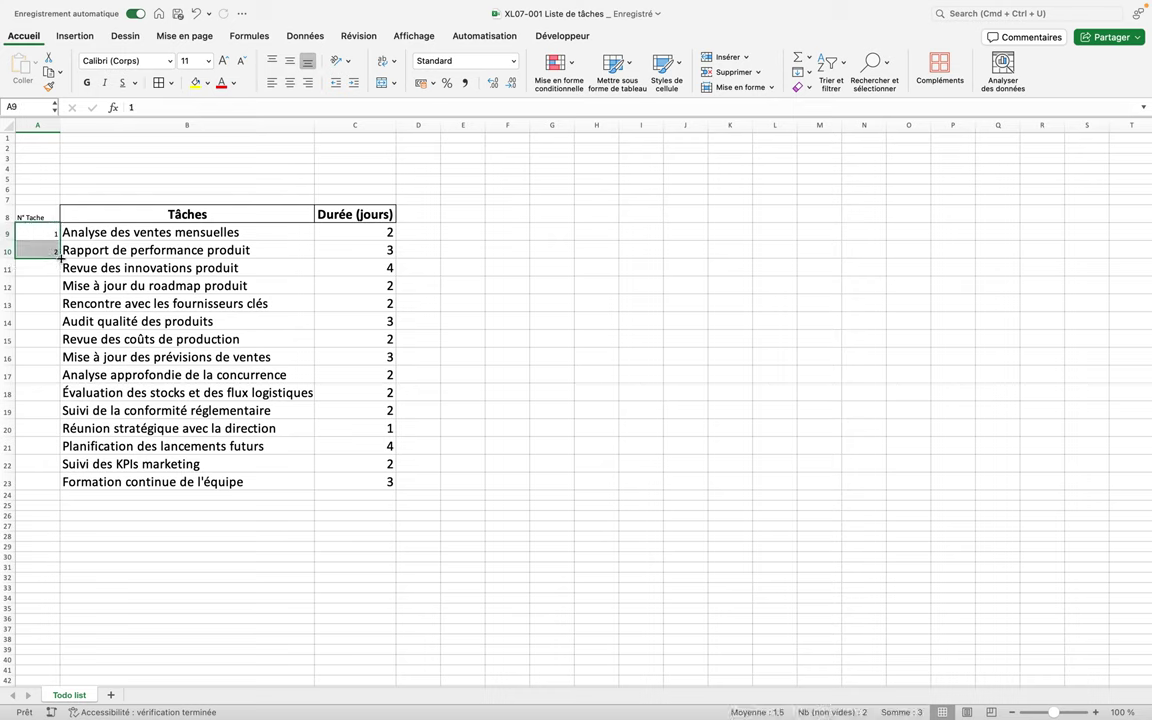
{"action": "double_click", "coordinate": [60, 257]}
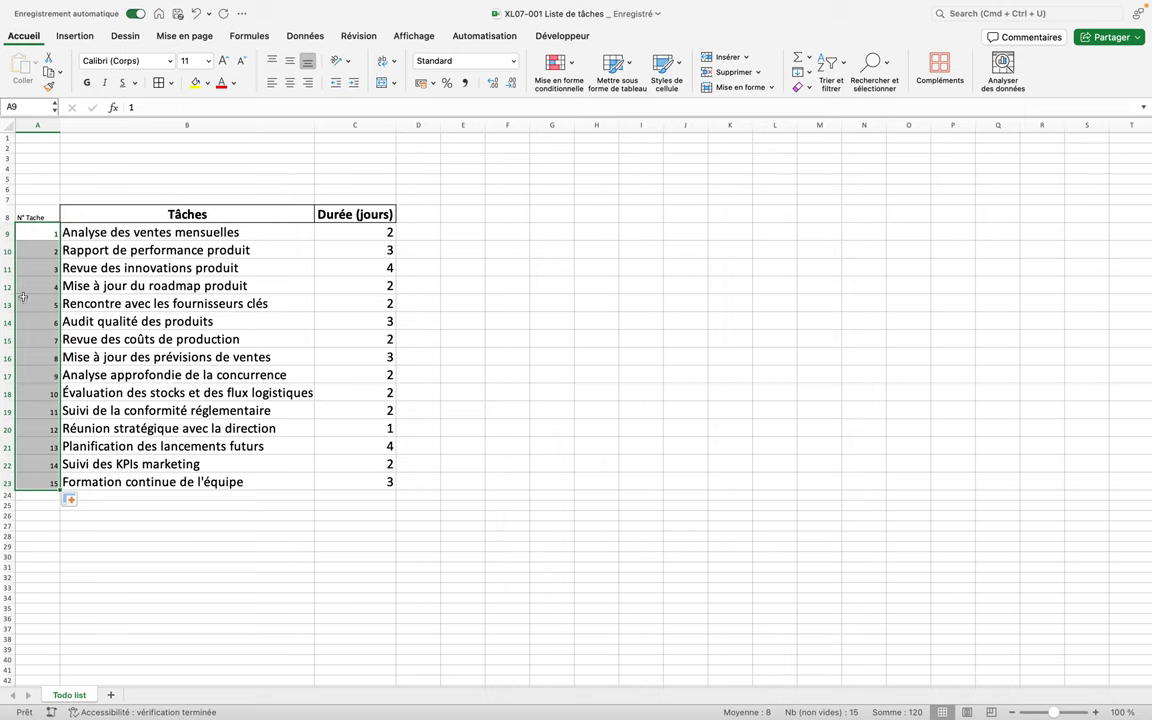
{"action": "left_click", "coordinate": [122, 268]}
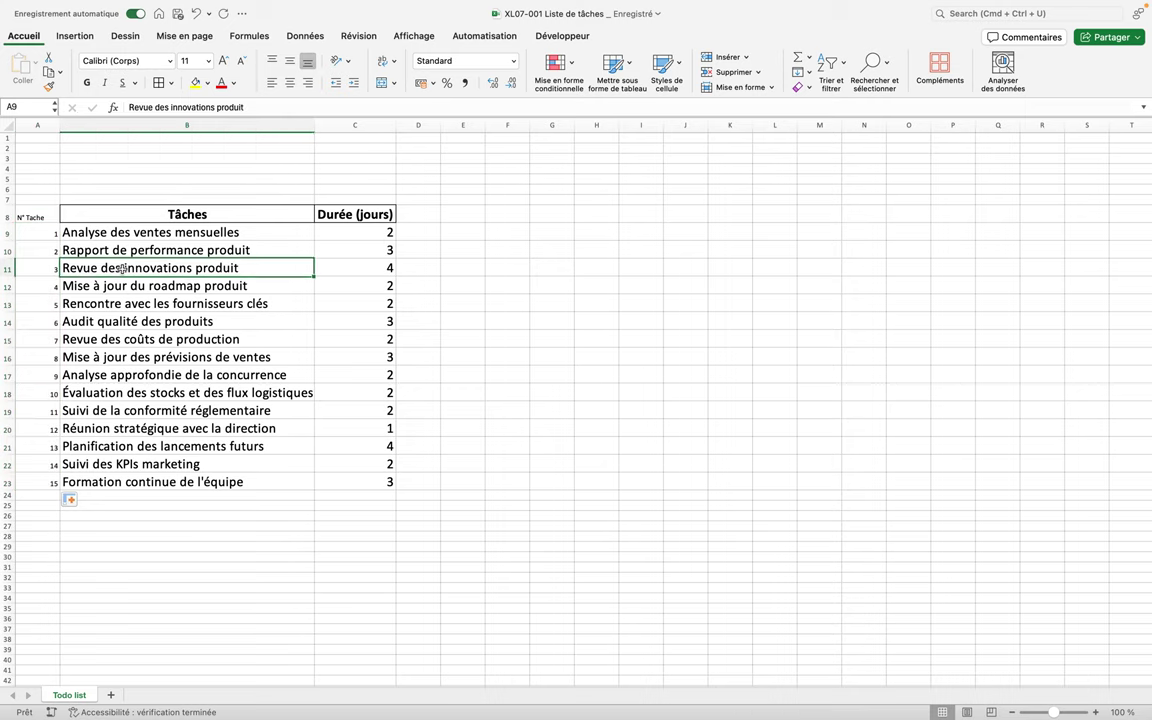
Copy the task cell's size-20 formatting across A8:C23 with Format Painter.
{"action": "left_click", "coordinate": [48, 86]}
{"action": "left_click_drag", "start_coordinate": [49, 218], "coordinate": [329, 467]}
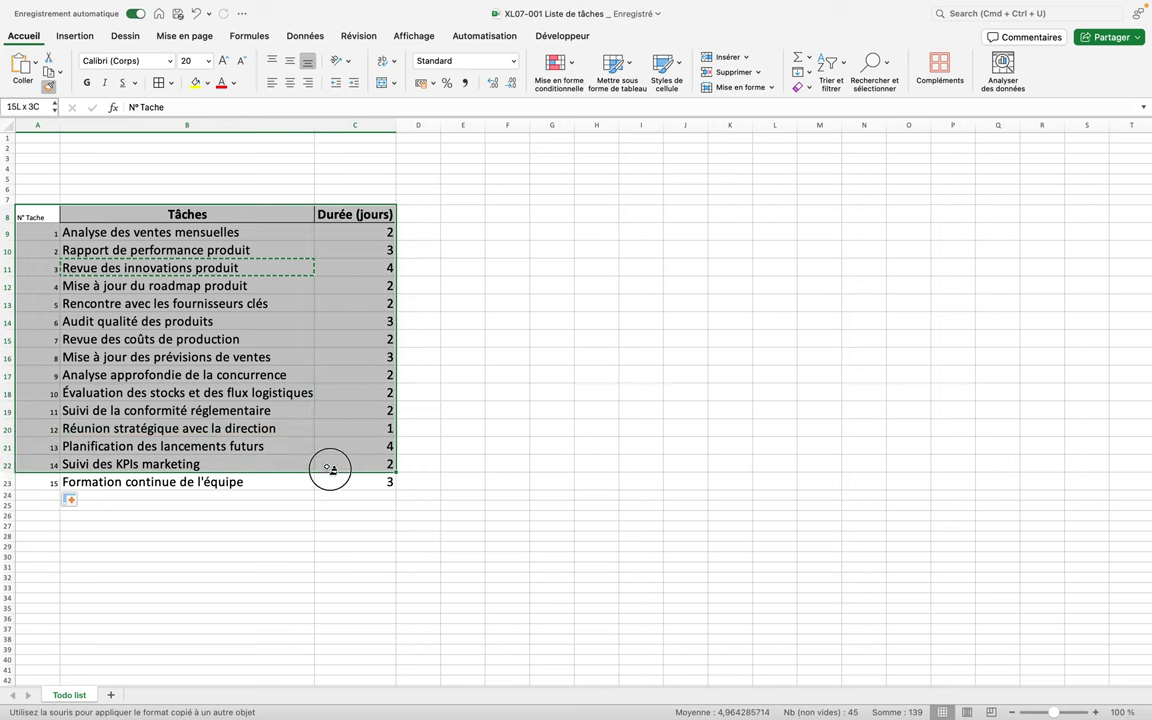
{"action": "left_click_drag", "start_coordinate": [329, 467], "coordinate": [334, 483]}
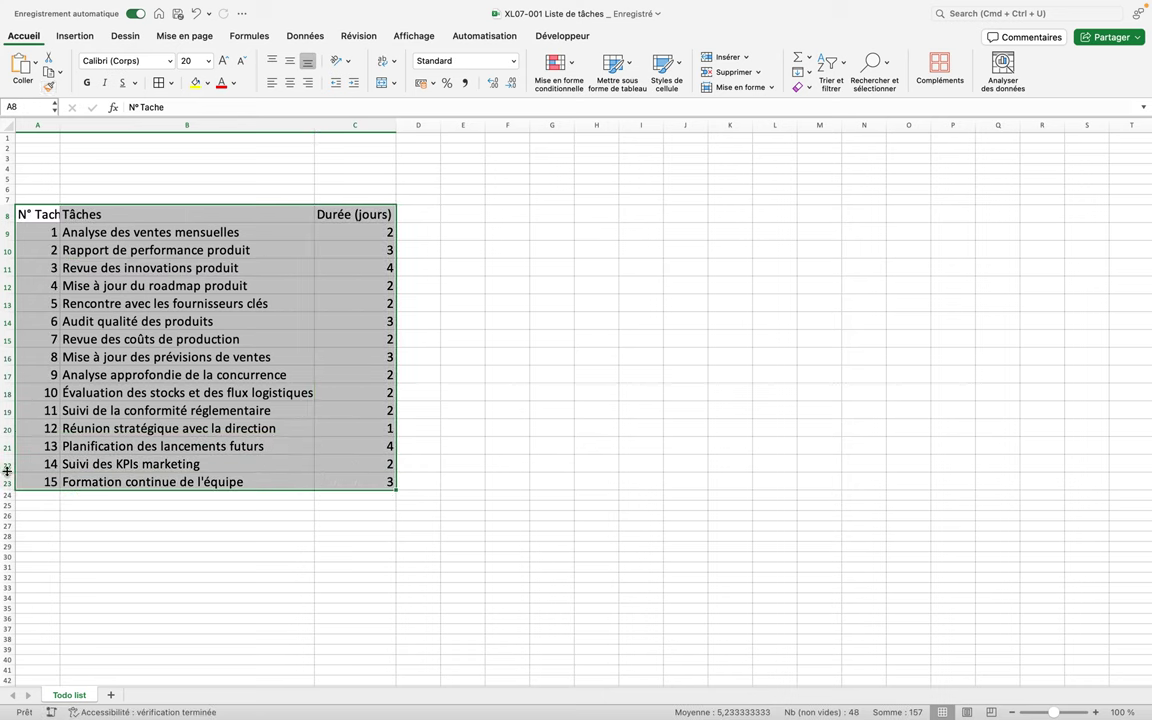
Set rows 8 to 23 to a height of 33 pixels.
{"action": "left_click_drag", "start_coordinate": [6, 490], "coordinate": [6, 497]}
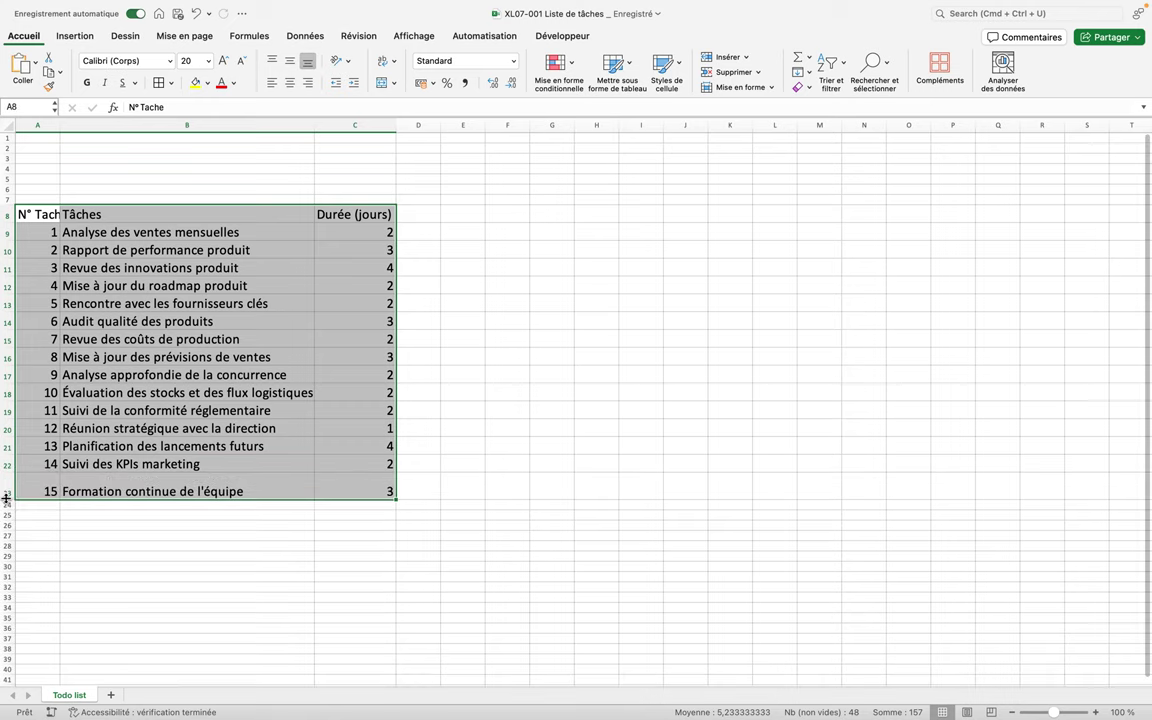
{"action": "key", "text": "ctrl+z"}
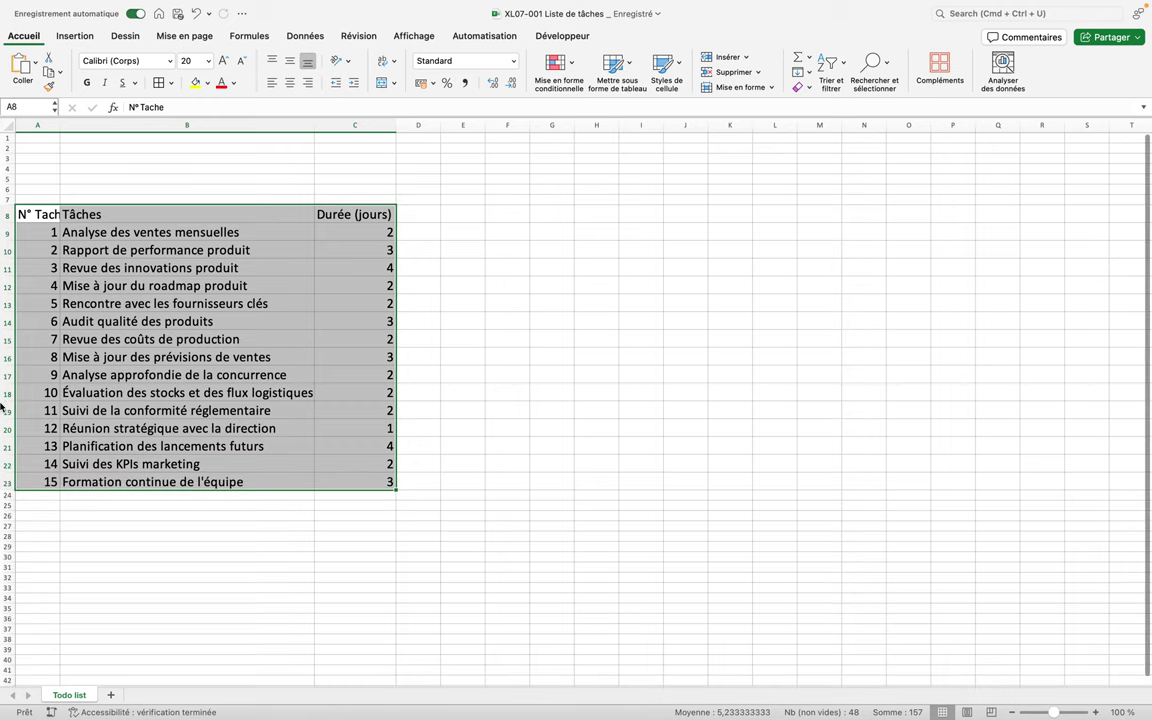
{"action": "left_click_drag", "start_coordinate": [6, 214], "coordinate": [3, 478]}
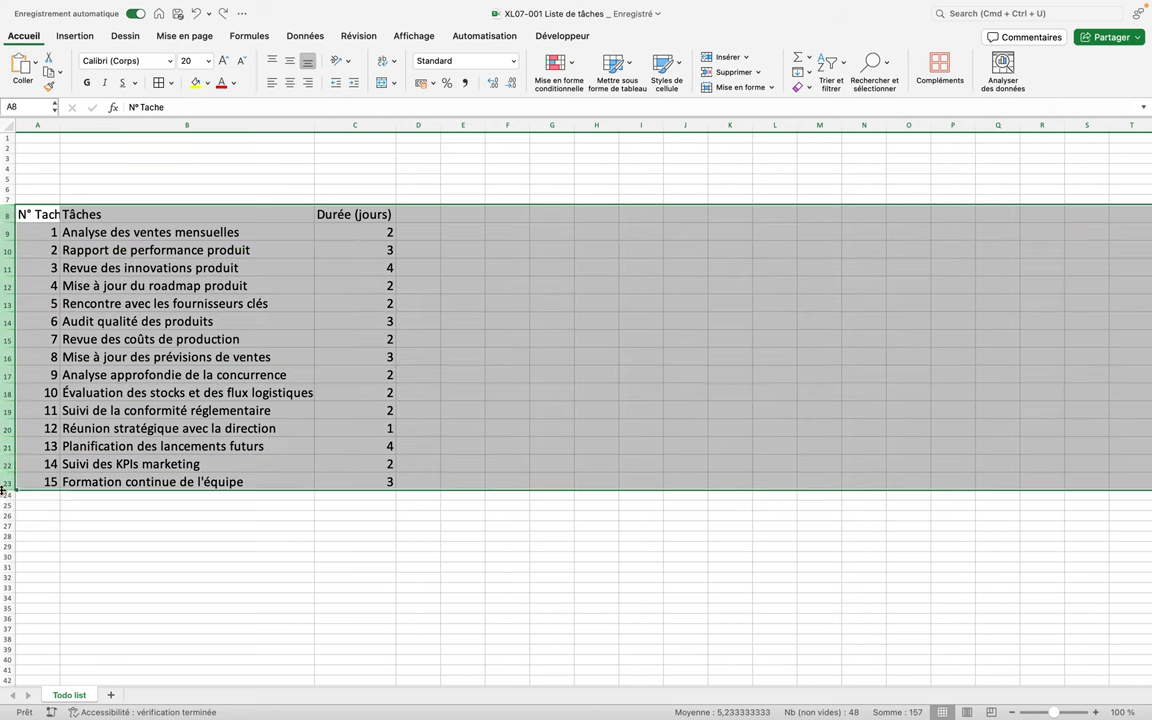
{"action": "left_click_drag", "start_coordinate": [5, 489], "coordinate": [4, 493]}
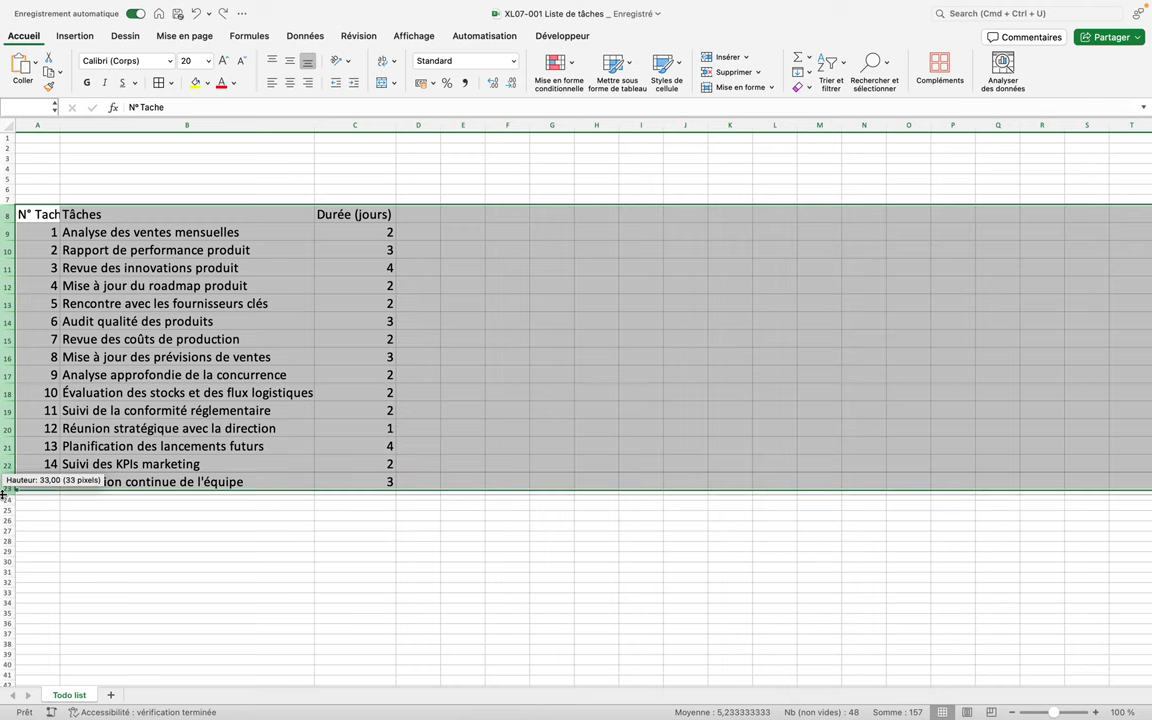
{"action": "left_click_drag", "start_coordinate": [5, 567], "coordinate": [5, 571]}
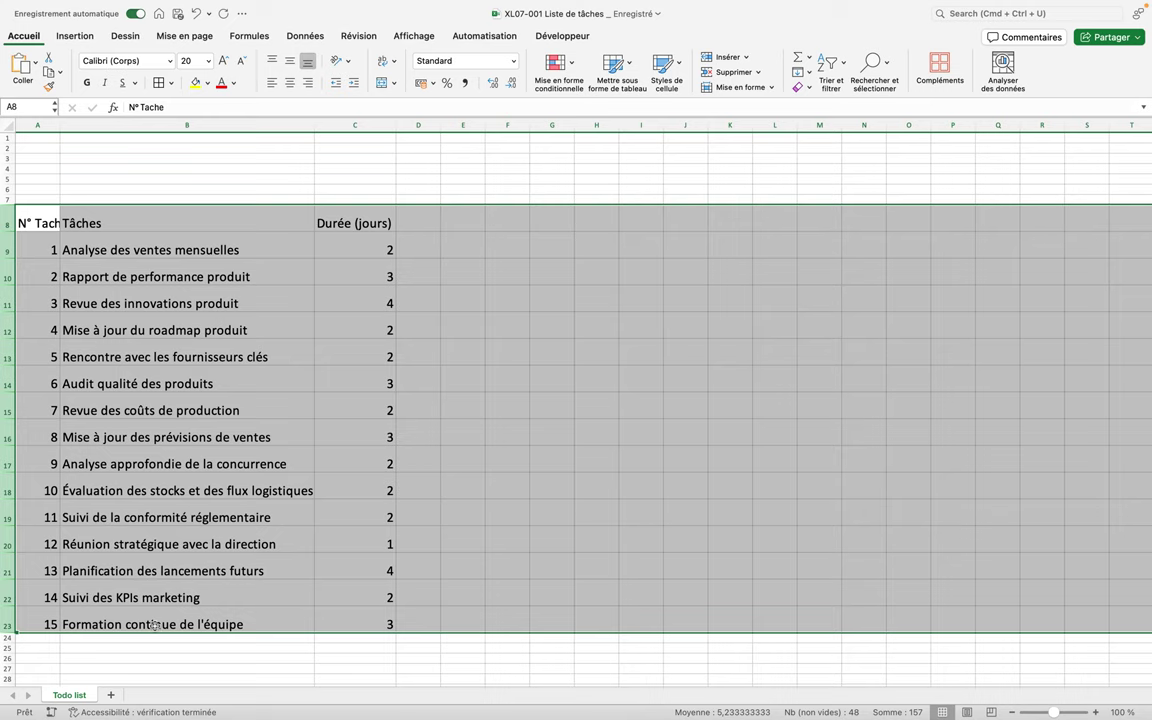
Widen column A so the N° Tache header fits.
{"action": "left_click", "coordinate": [140, 548]}
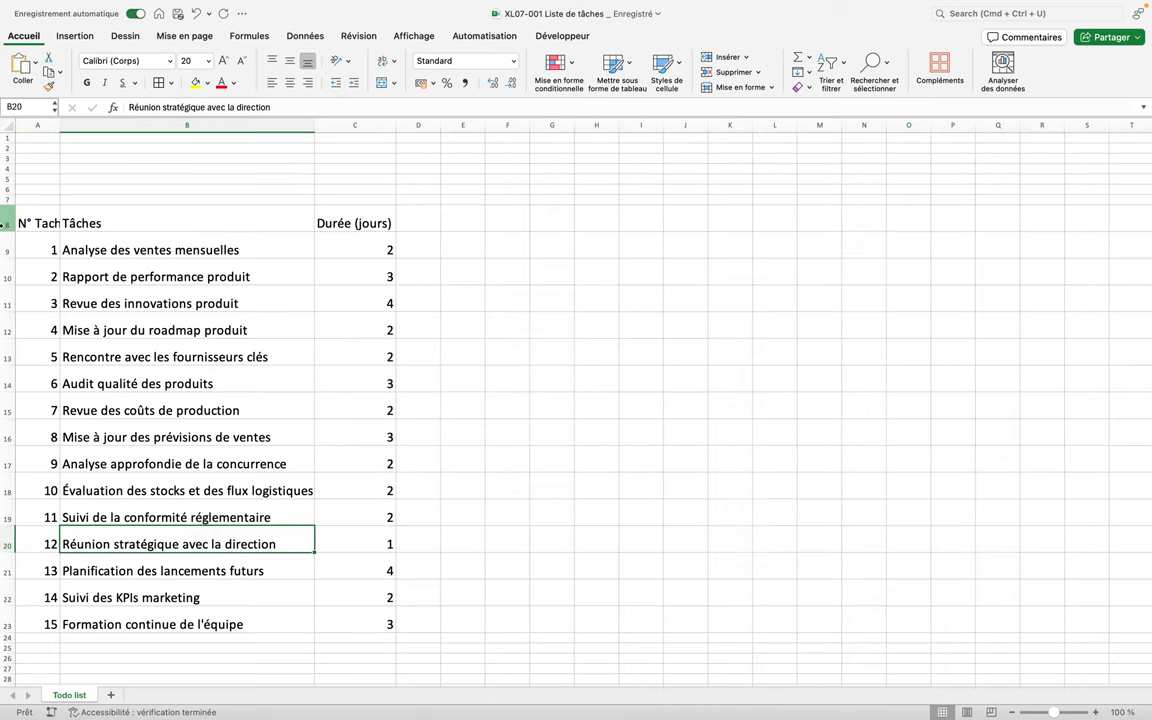
{"action": "left_click_drag", "start_coordinate": [60, 126], "coordinate": [71, 126]}
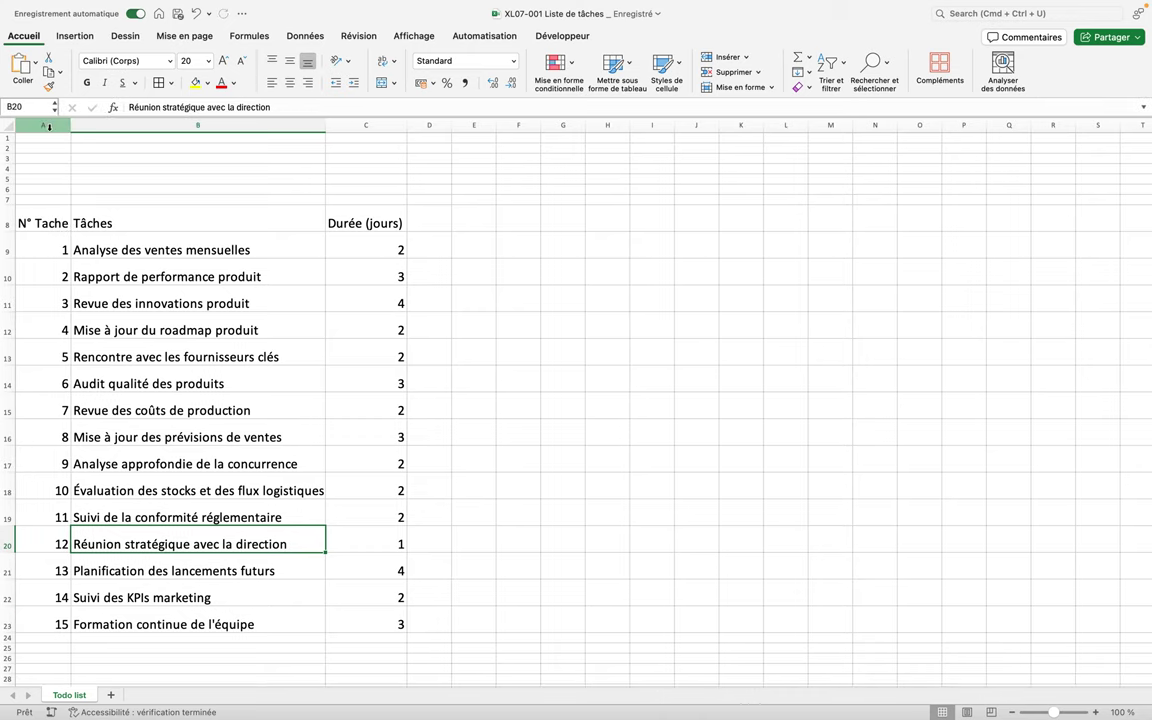
{"action": "mouse_move", "coordinate": [40, 223]}
{"action": "left_mouse_down"}
{"action": "mouse_move", "coordinate": [307, 455]}
{"action": "mouse_move", "coordinate": [381, 594]}
{"action": "left_mouse_up"}
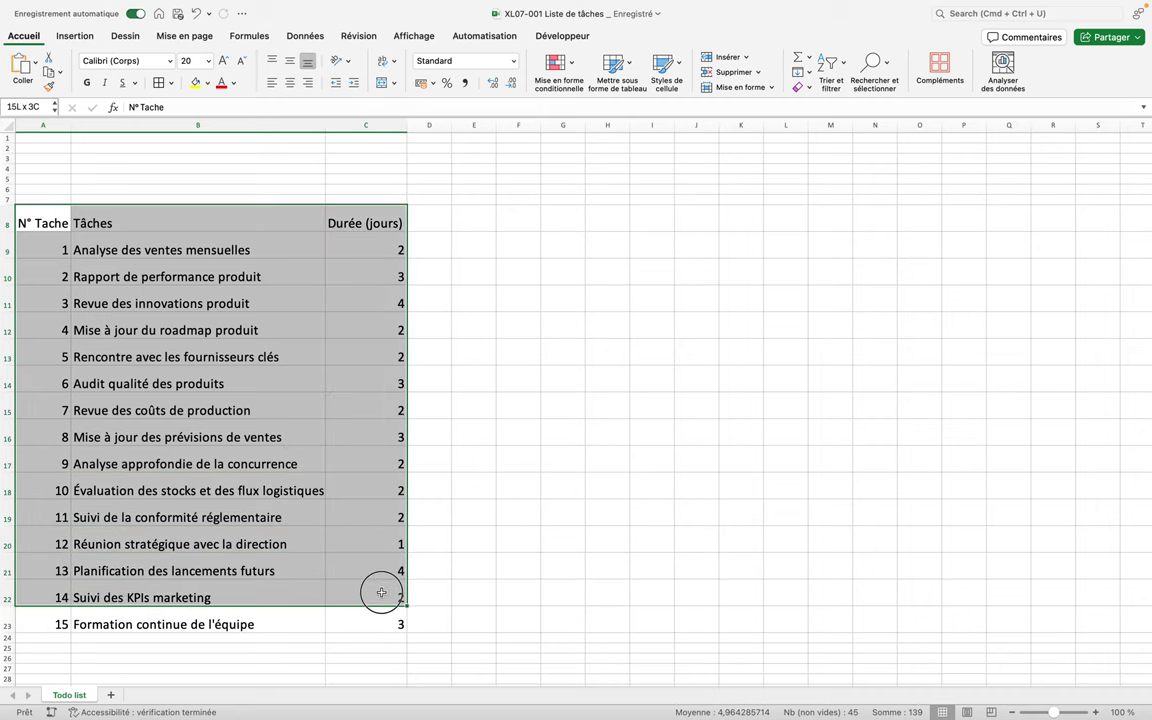
Enter an Effectué header in D8 and undo the accidental Durée (jours) change.
{"action": "left_click", "coordinate": [416, 229]}
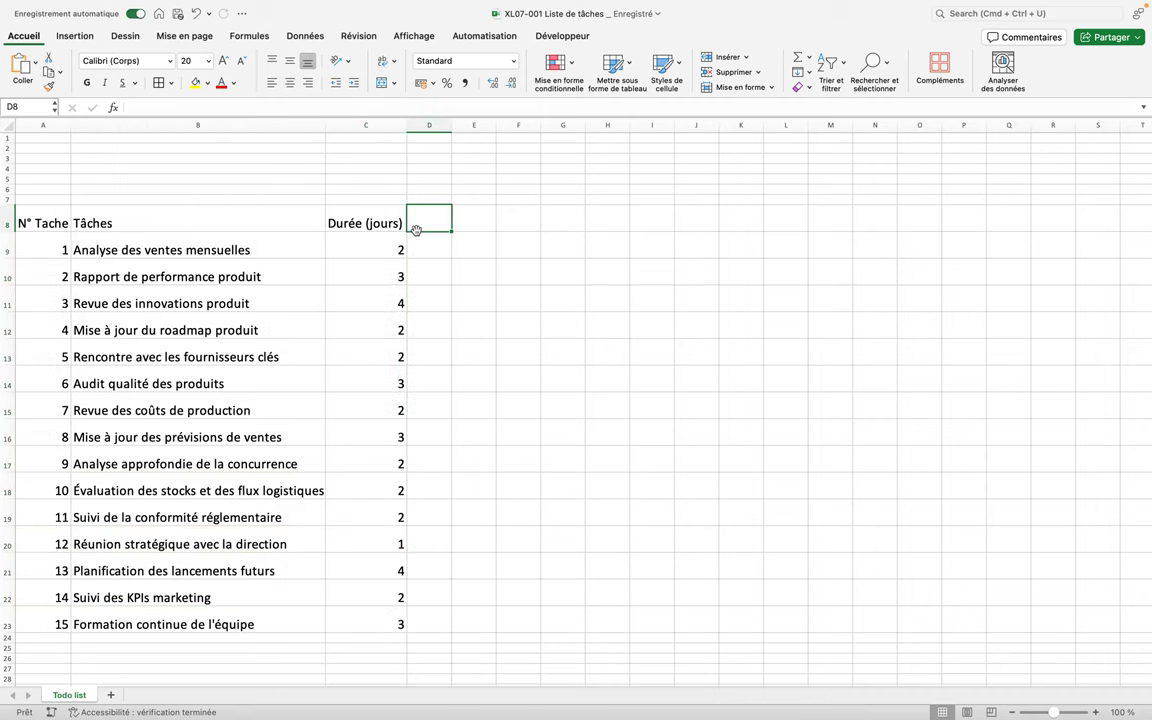
{"action": "type", "text": "Effect"}
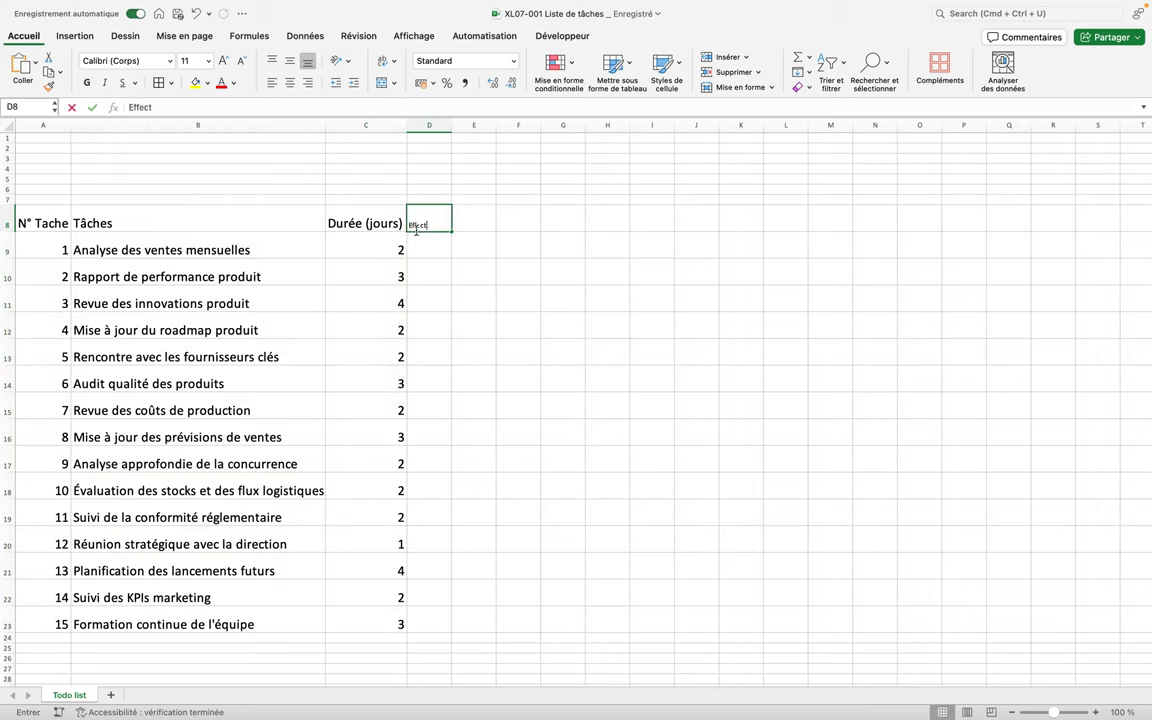
{"action": "type", "text": "ué("}
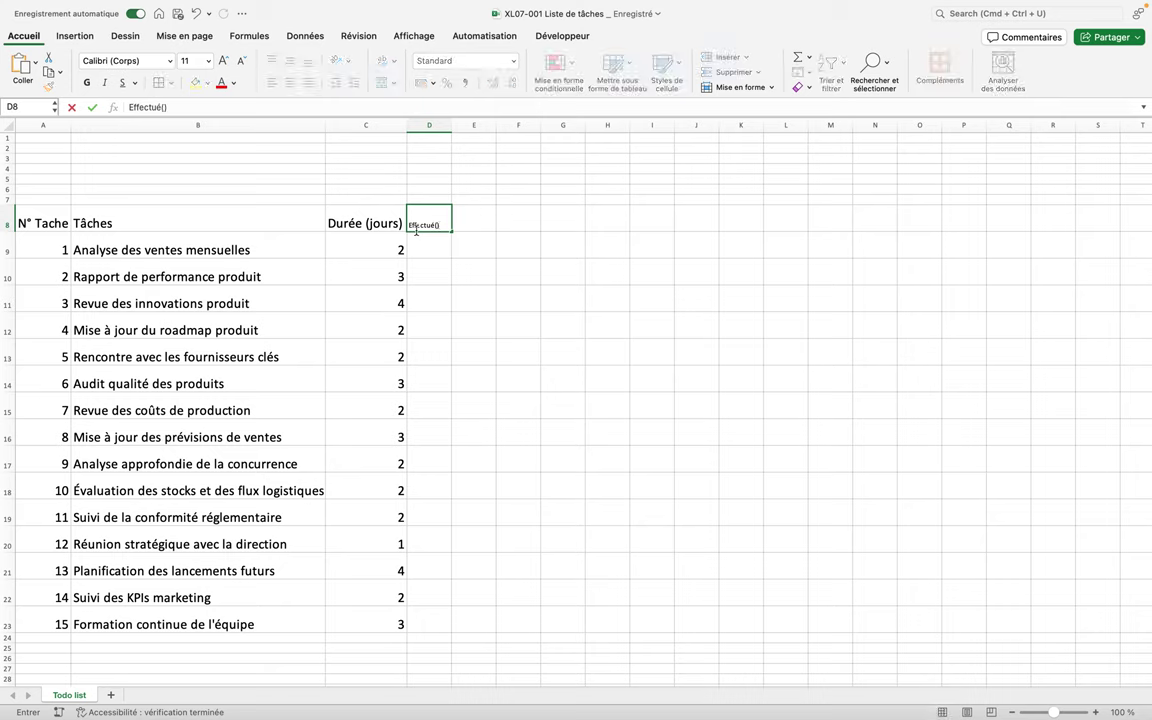
{"action": "key", "text": "Left"}
{"action": "type", "text": "e"}
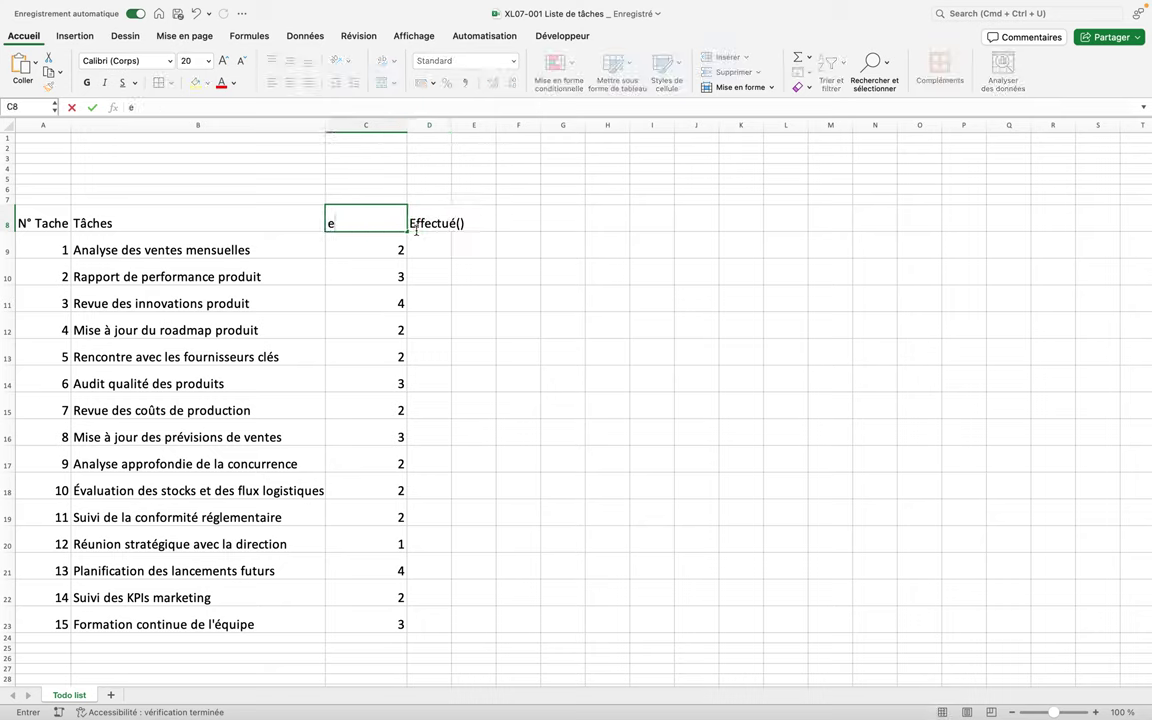
{"action": "key", "text": "Return"}
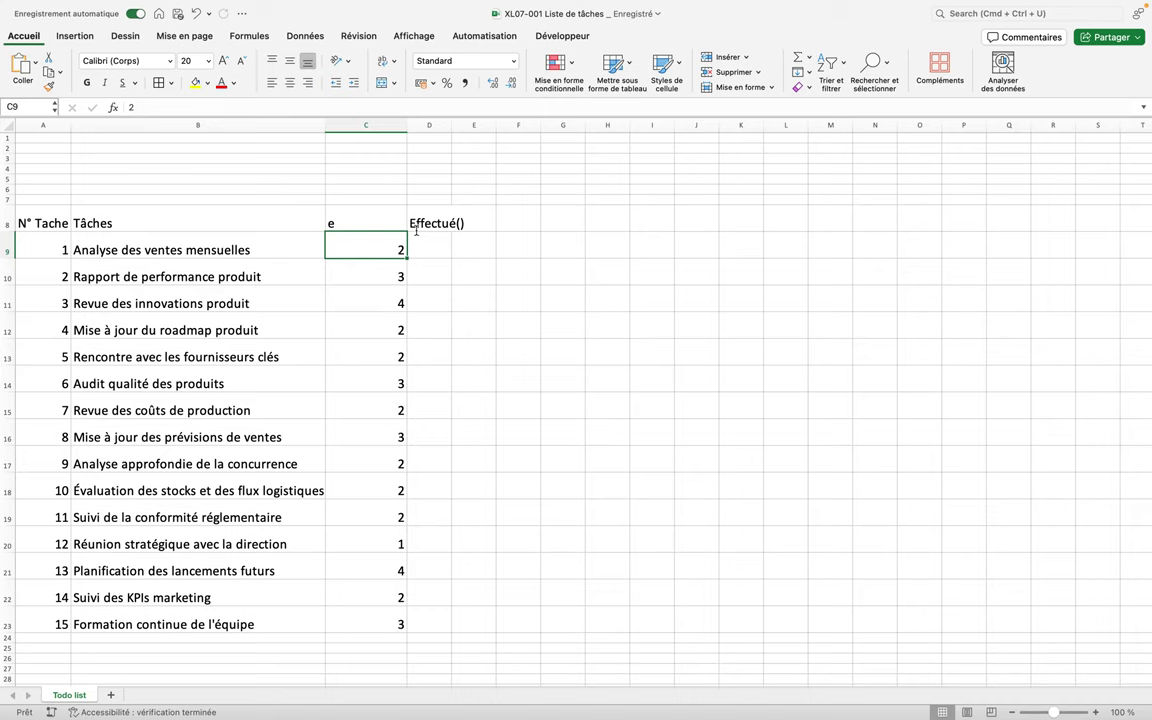
{"action": "key", "text": "super+z"}
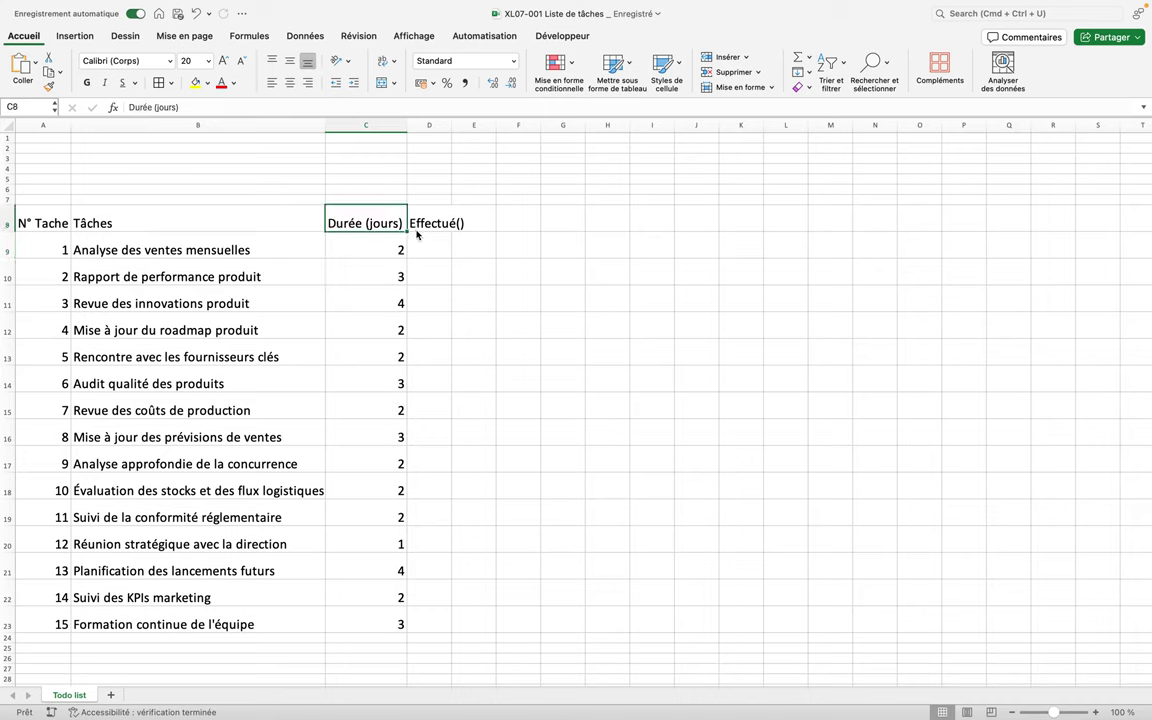
Correct the D8 header to 'Effectué(e)' and widen column D to fit it.
{"action": "double_click", "coordinate": [459, 224]}
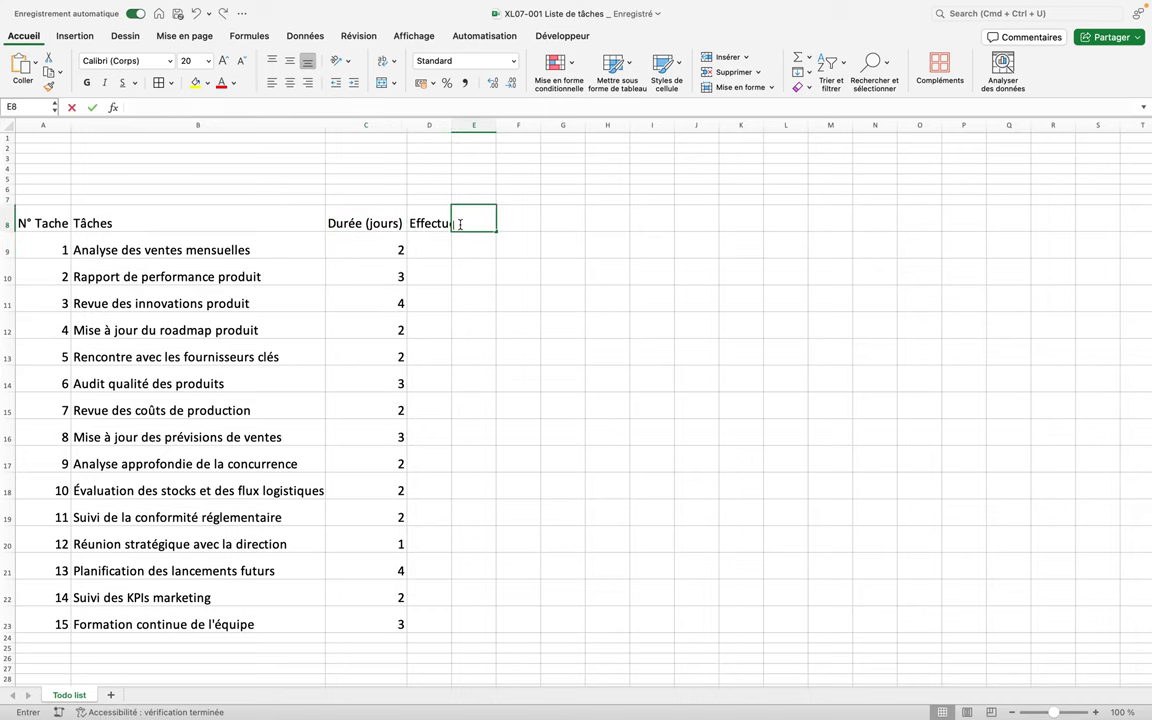
{"action": "left_click", "coordinate": [428, 216]}
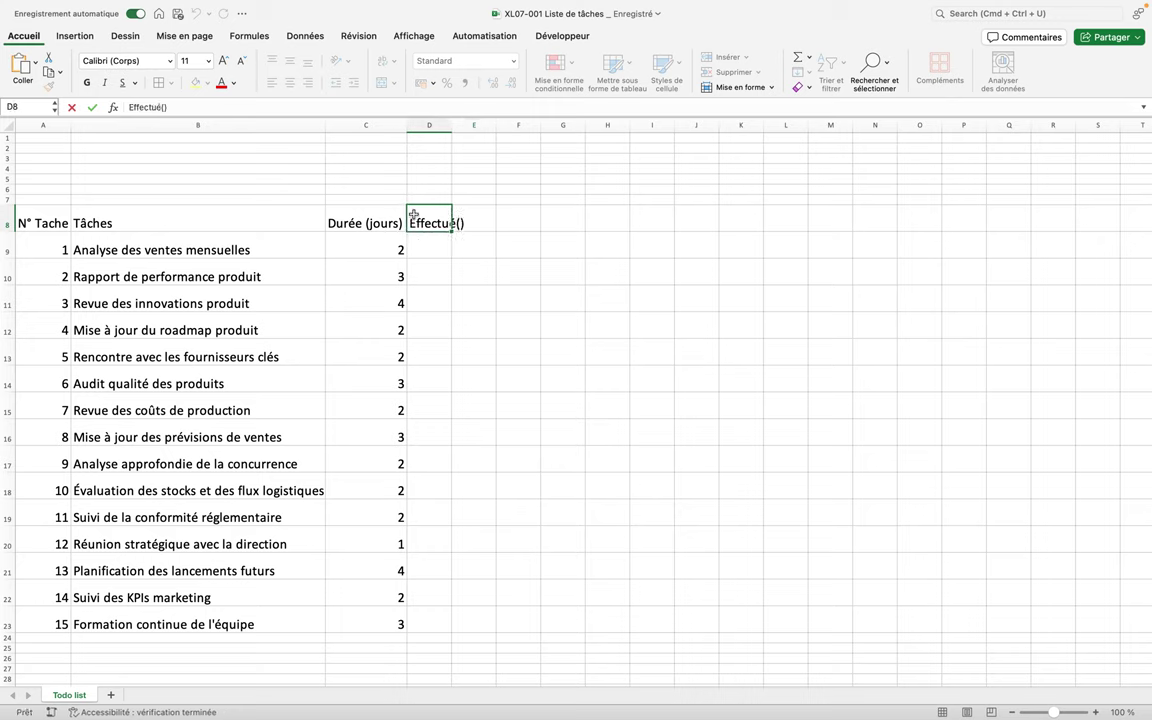
{"action": "left_click", "coordinate": [165, 107]}
{"action": "type", "text": "e"}
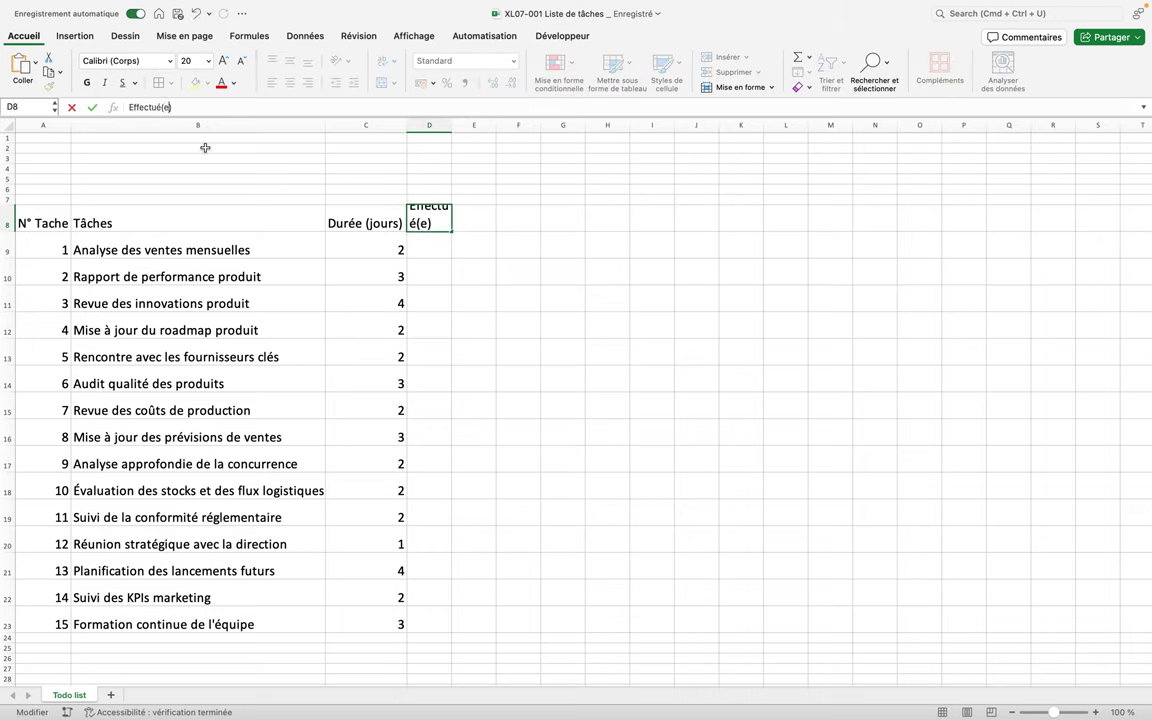
{"action": "key", "text": "Return"}
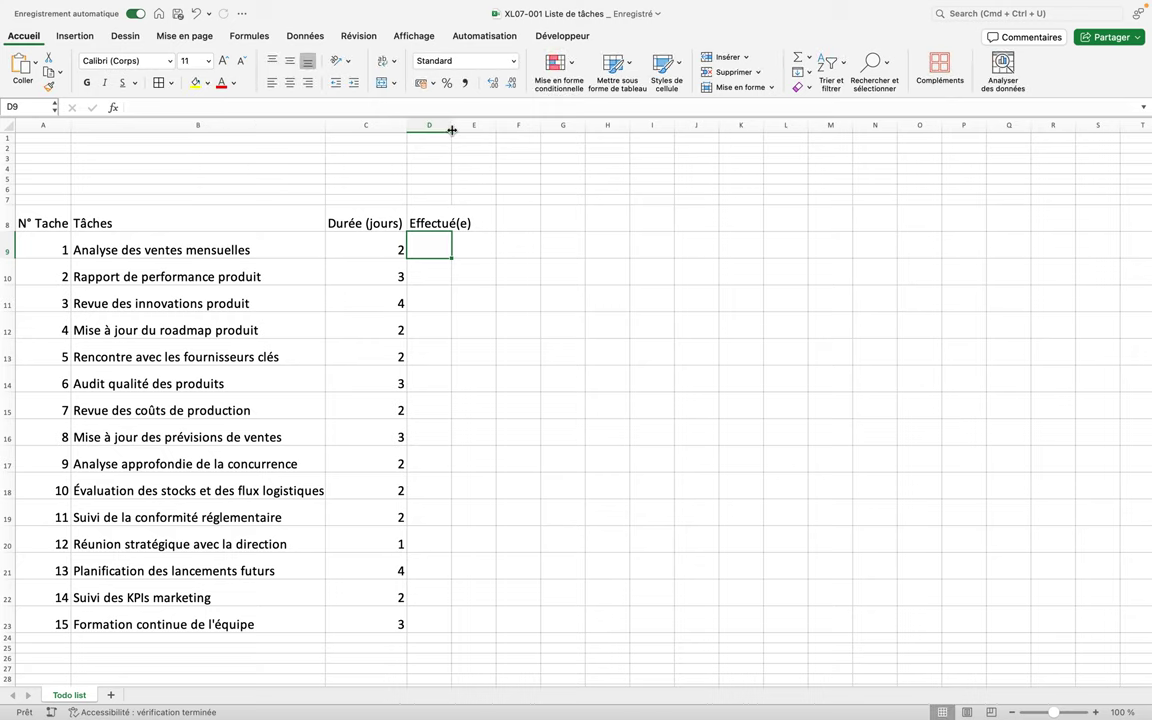
{"action": "left_click_drag", "start_coordinate": [452, 130], "coordinate": [476, 130]}
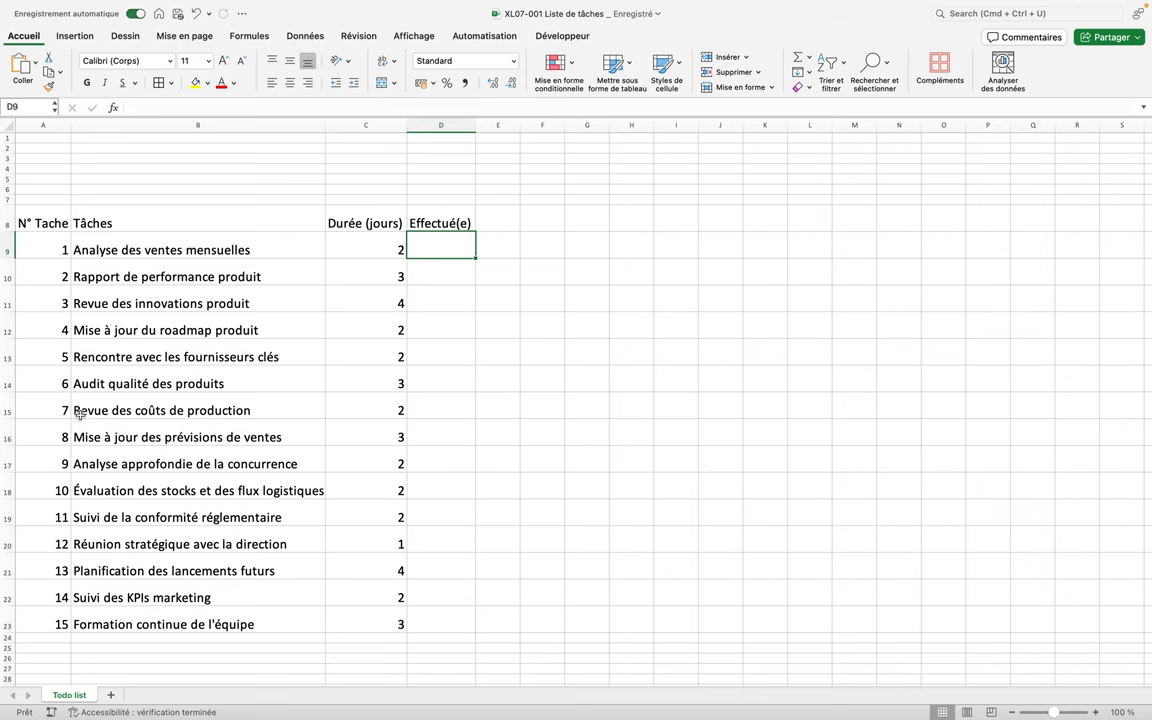
Format A8:D23 as a medium blue banded table with headers and no filter arrows.
{"action": "left_click", "coordinate": [117, 403]}
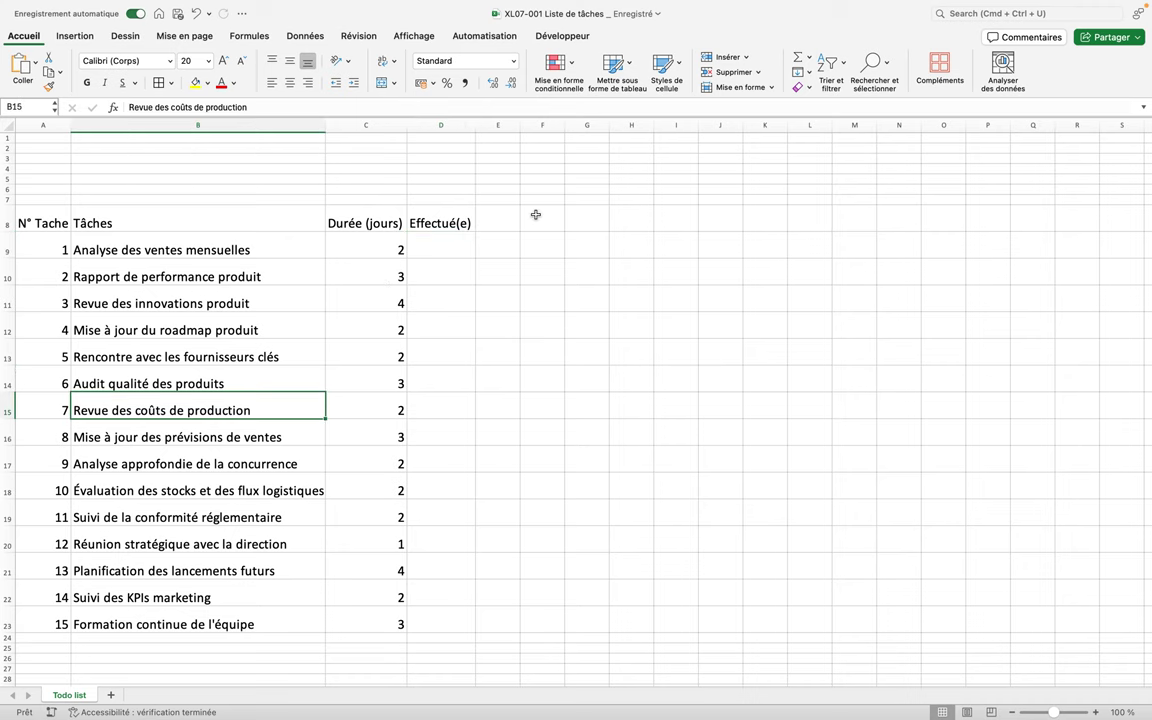
{"action": "left_click", "coordinate": [630, 64]}
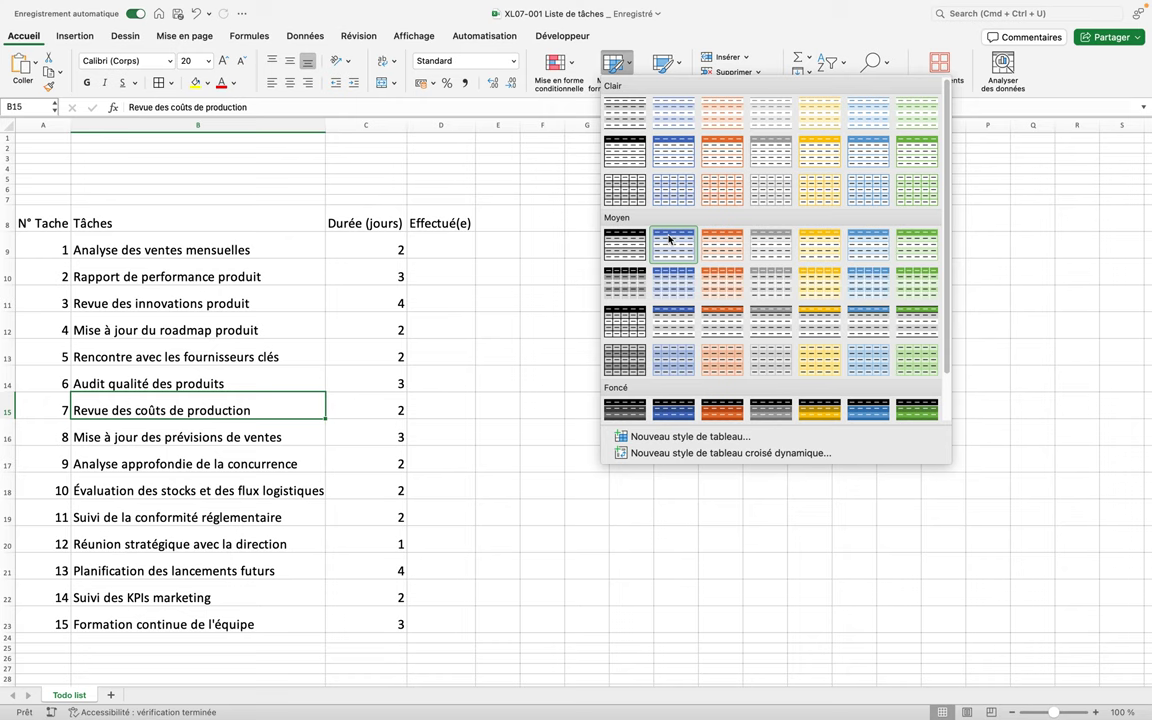
{"action": "left_click", "coordinate": [669, 239]}
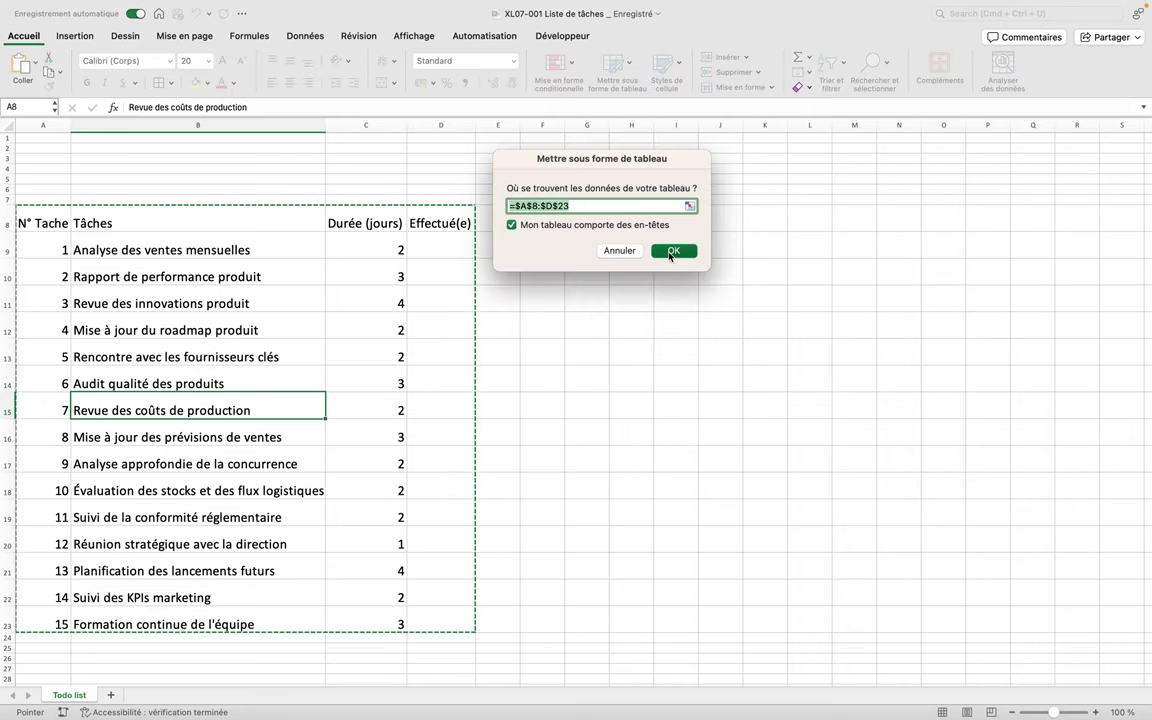
{"action": "left_click", "coordinate": [669, 251]}
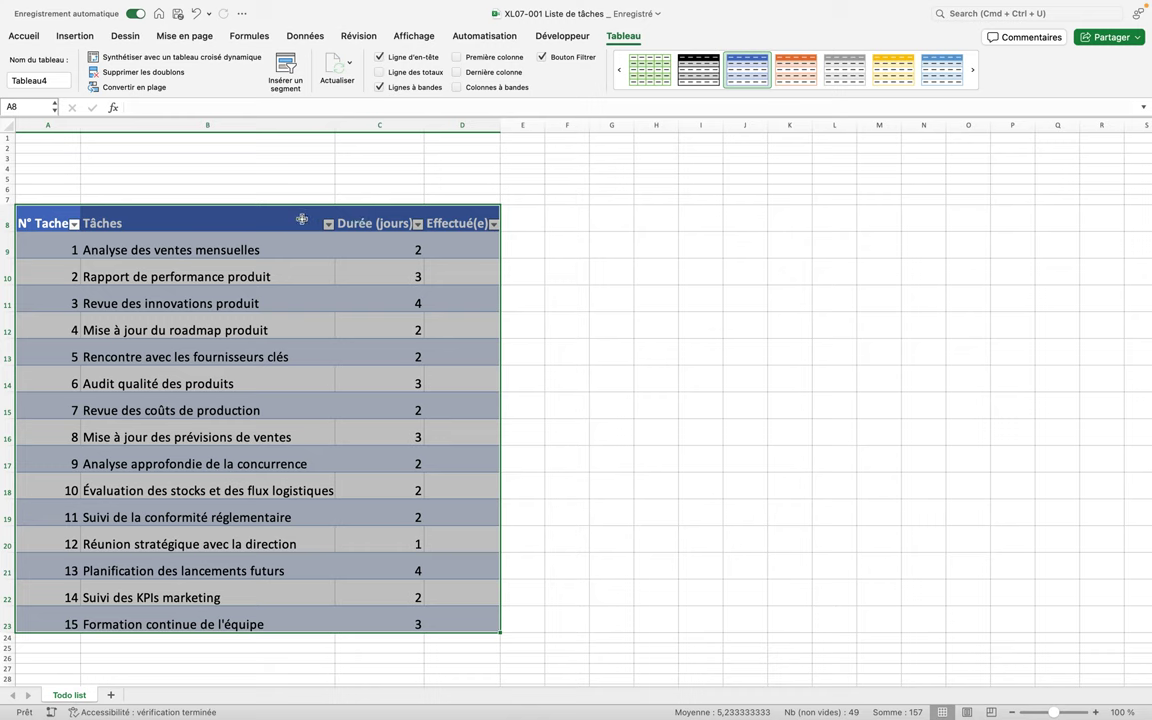
{"action": "left_click", "coordinate": [24, 36]}
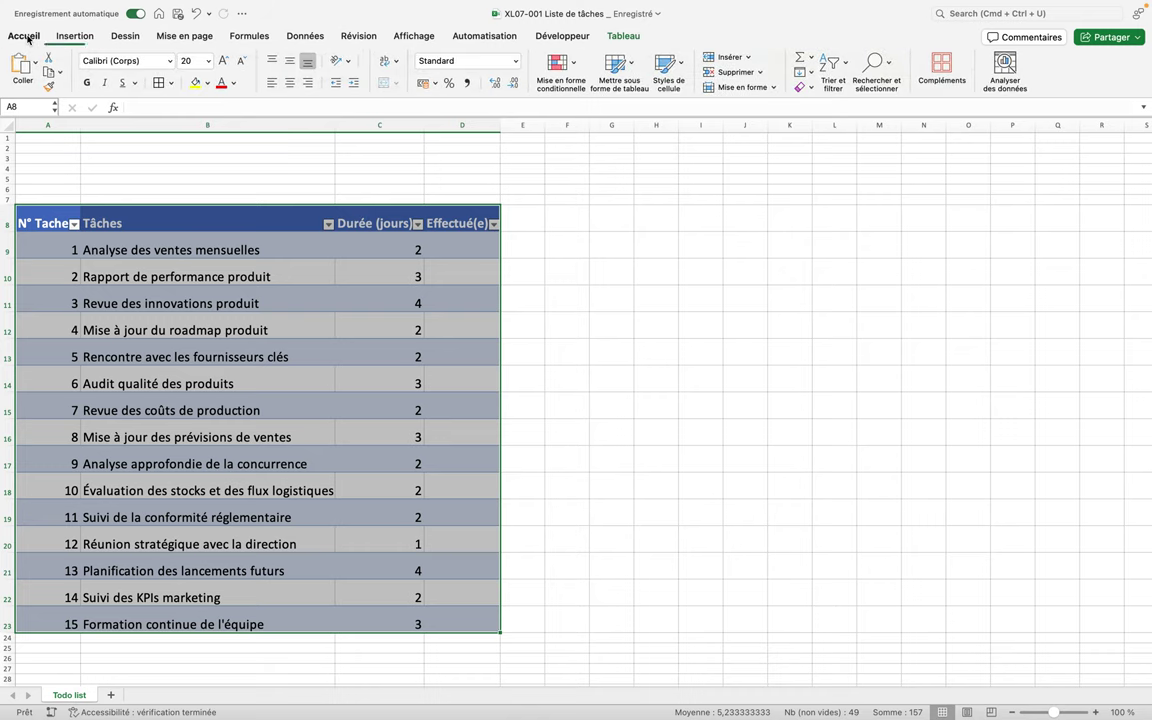
{"action": "left_click", "coordinate": [833, 66]}
{"action": "left_click", "coordinate": [862, 143]}
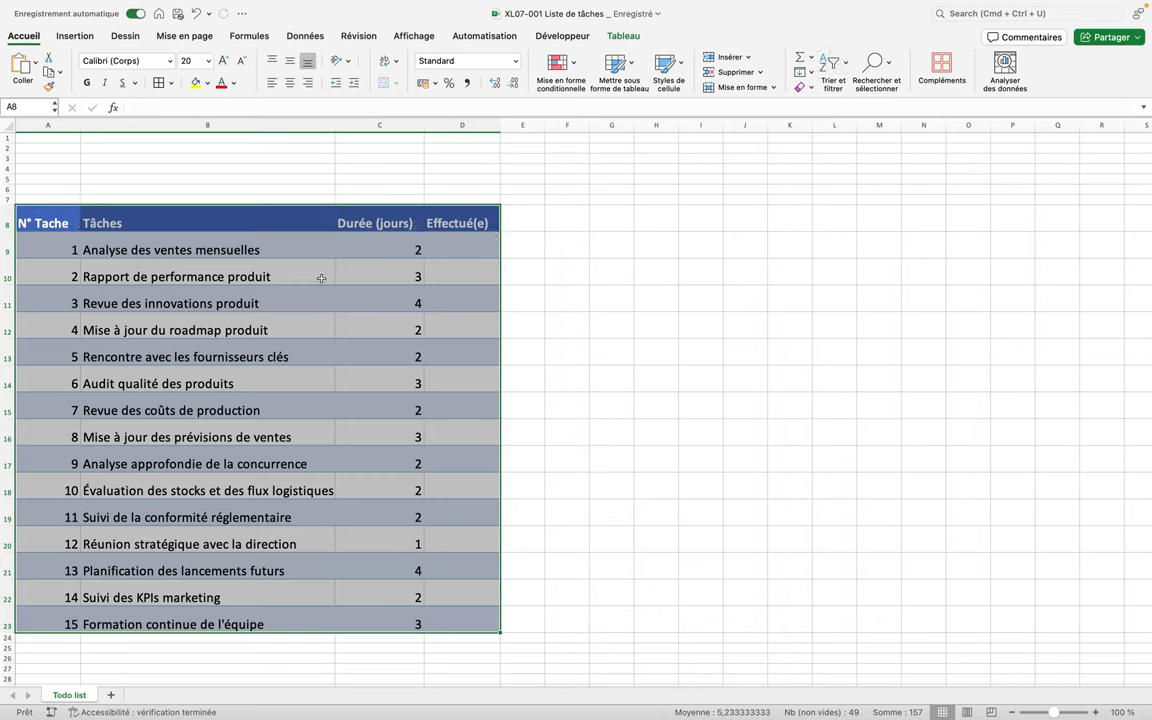
Centre the table's values and left-align the task names in B9:B23.
{"action": "left_click", "coordinate": [291, 62]}
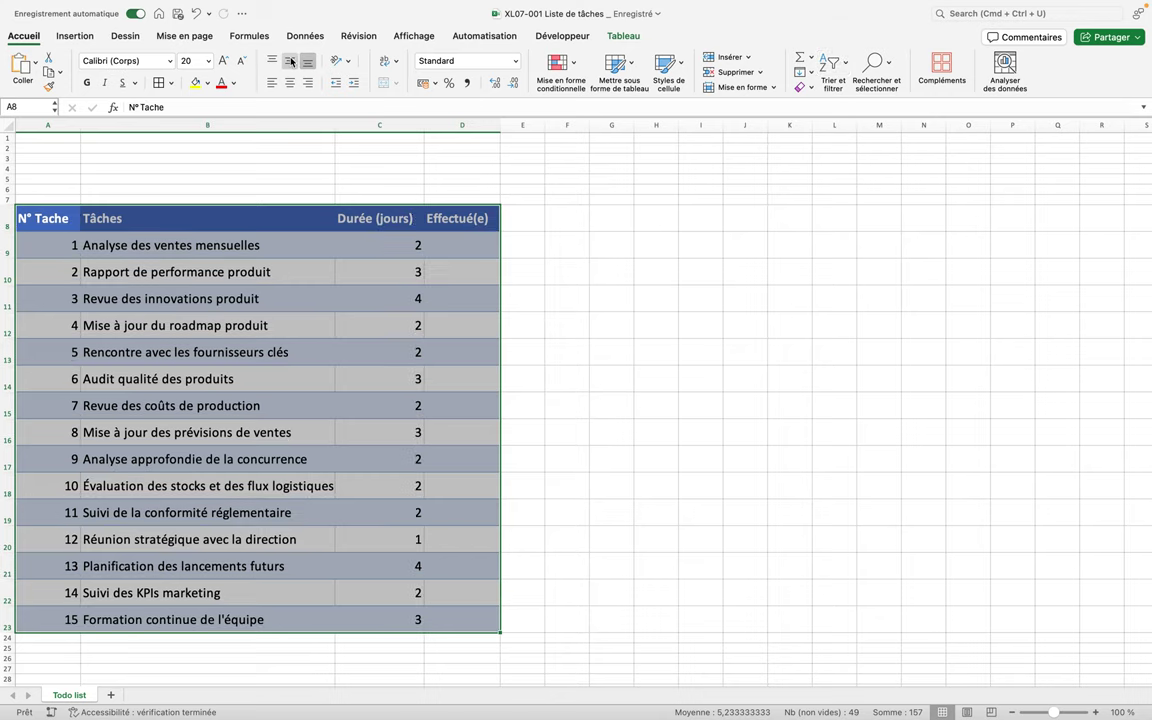
{"action": "left_click", "coordinate": [290, 84]}
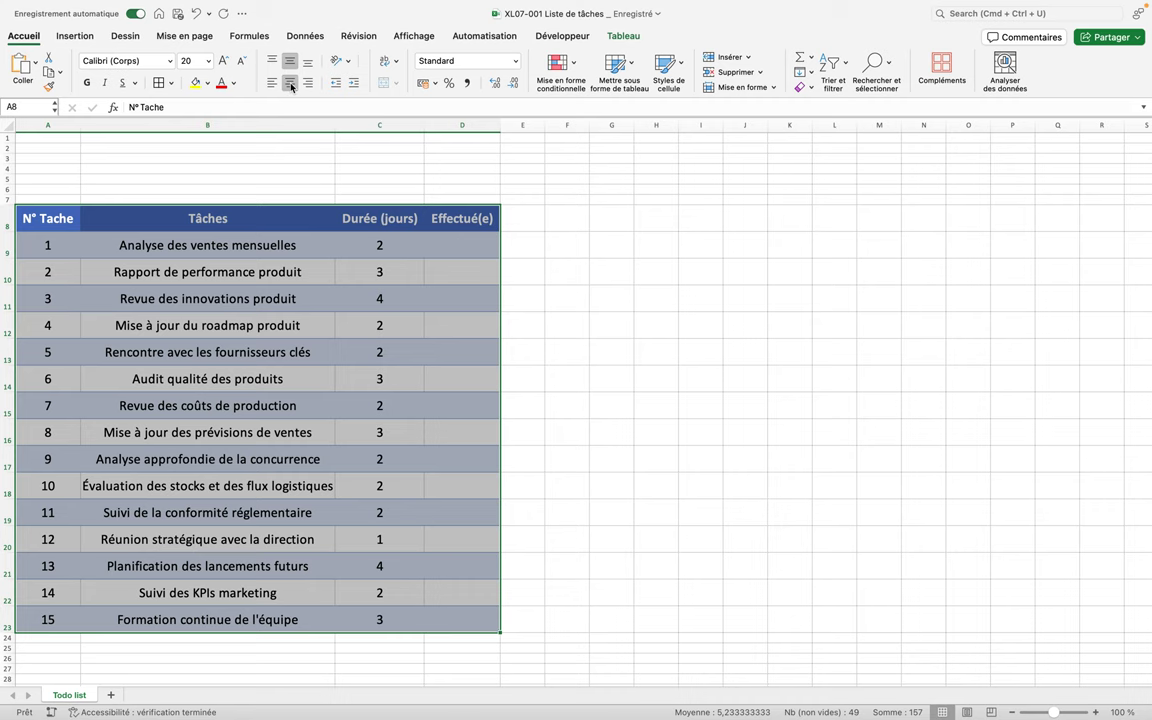
{"action": "left_click", "coordinate": [212, 252]}
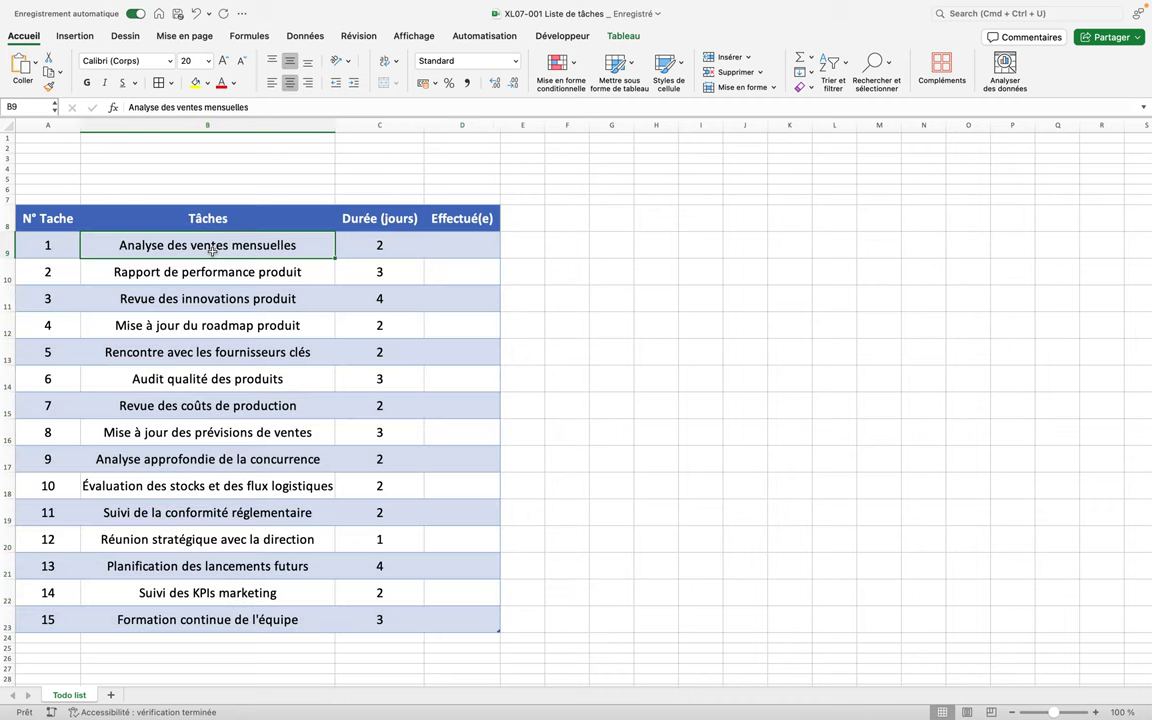
{"action": "left_click_drag", "start_coordinate": [212, 252], "coordinate": [212, 580]}
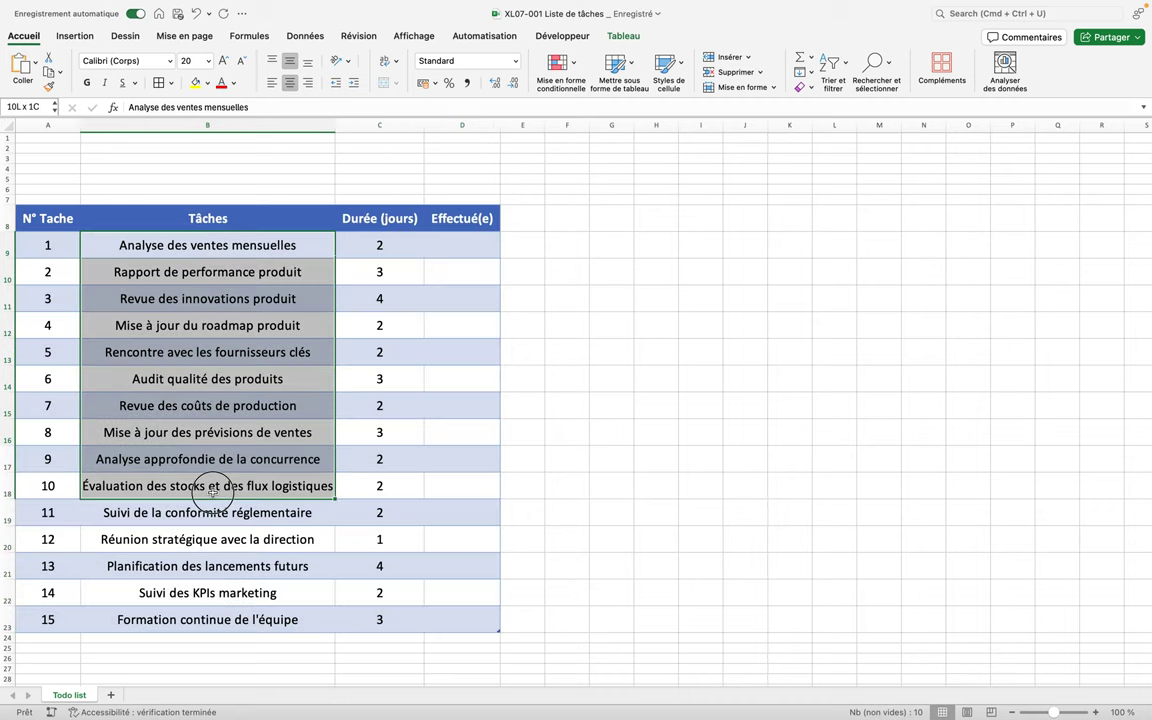
{"action": "left_click_drag", "start_coordinate": [212, 580], "coordinate": [210, 614]}
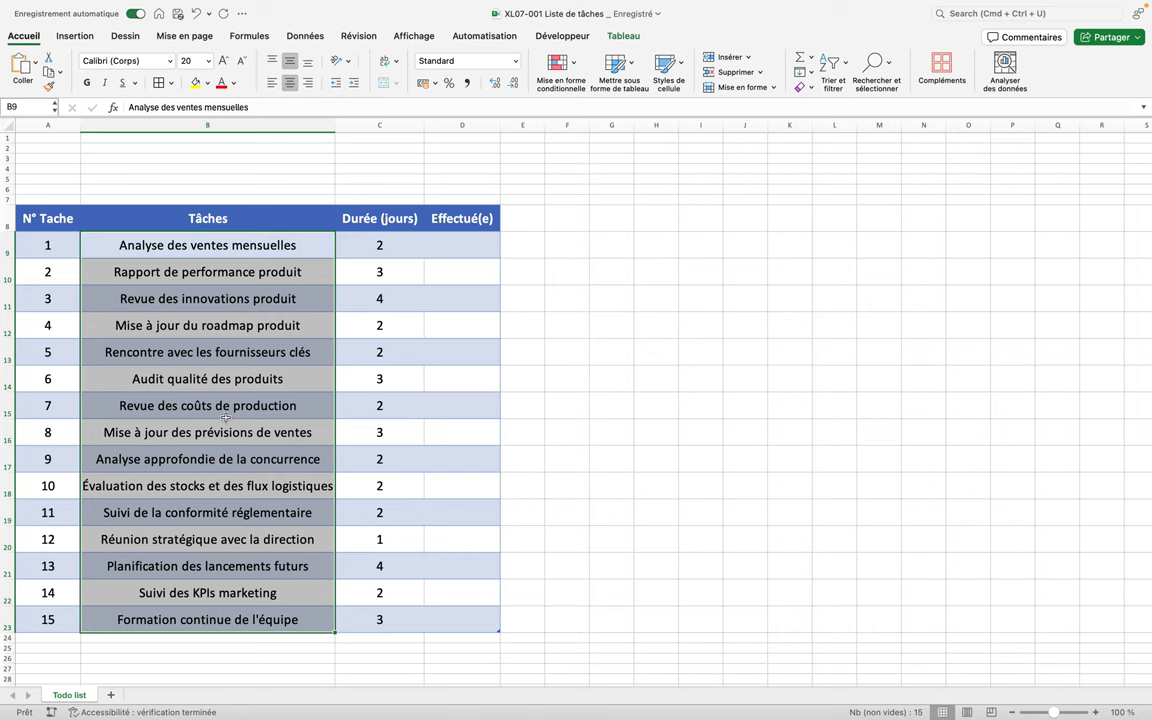
{"action": "left_click", "coordinate": [271, 84]}
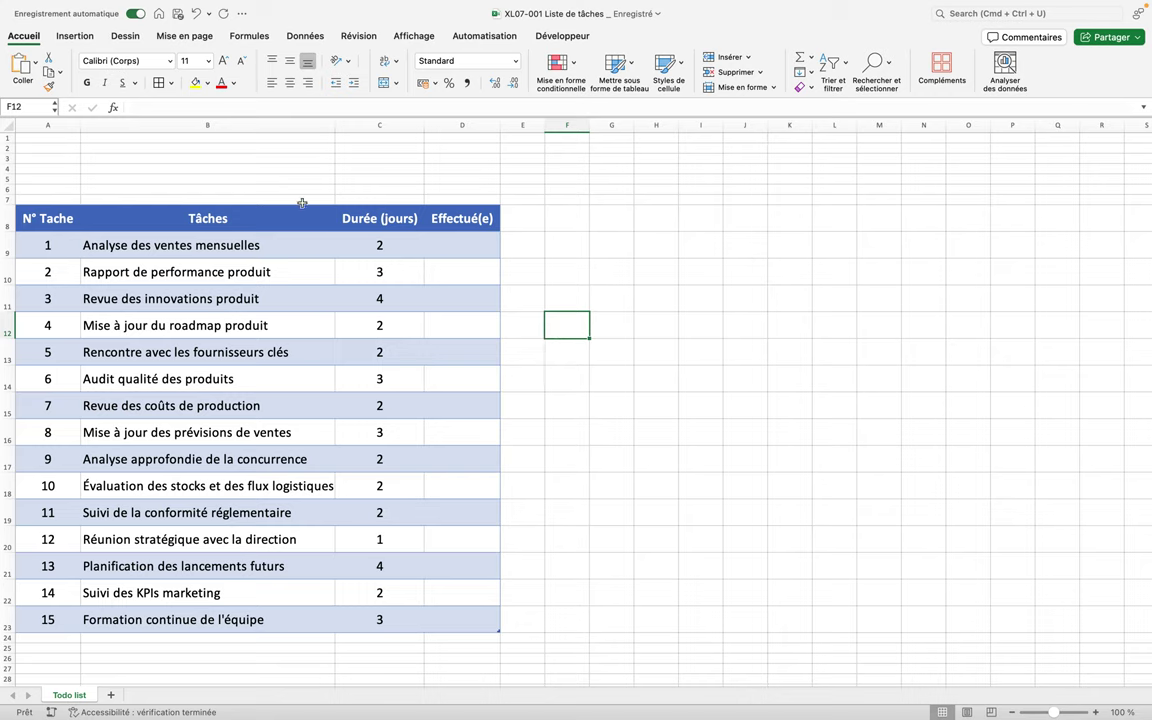
{"action": "left_click", "coordinate": [75, 37]}
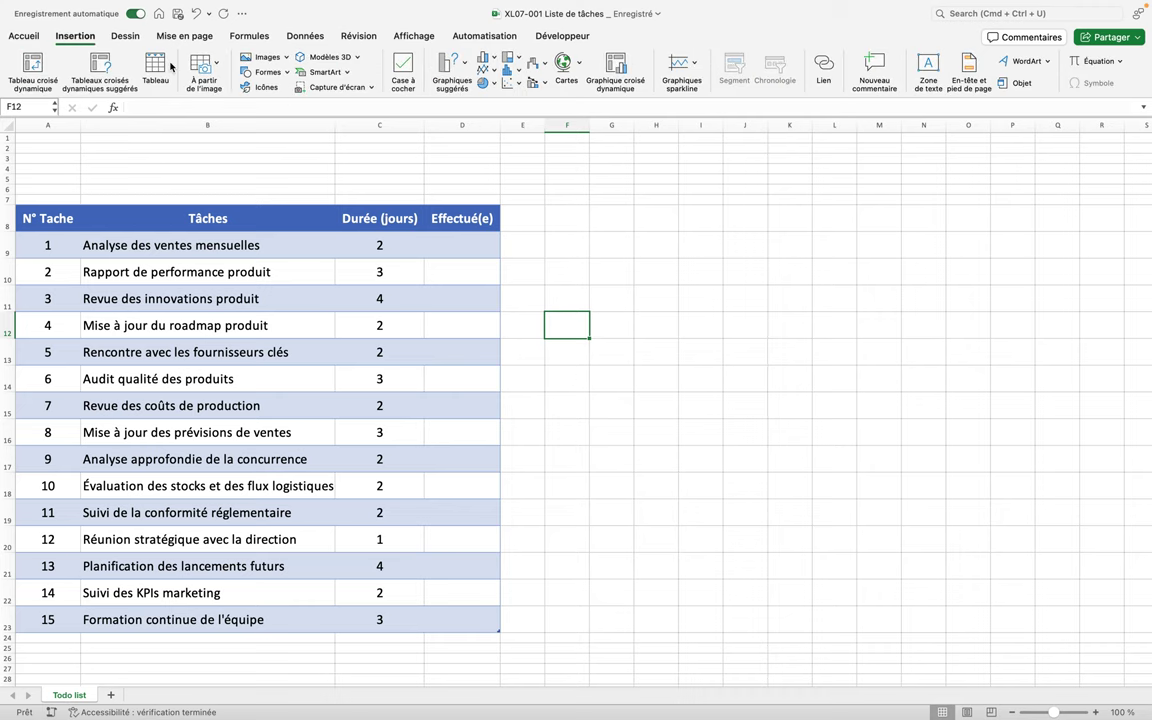
Draw a blue rounded rectangle banner across rows 2 to 6 above the table.
{"action": "left_click", "coordinate": [240, 70]}
{"action": "left_click", "coordinate": [394, 113]}
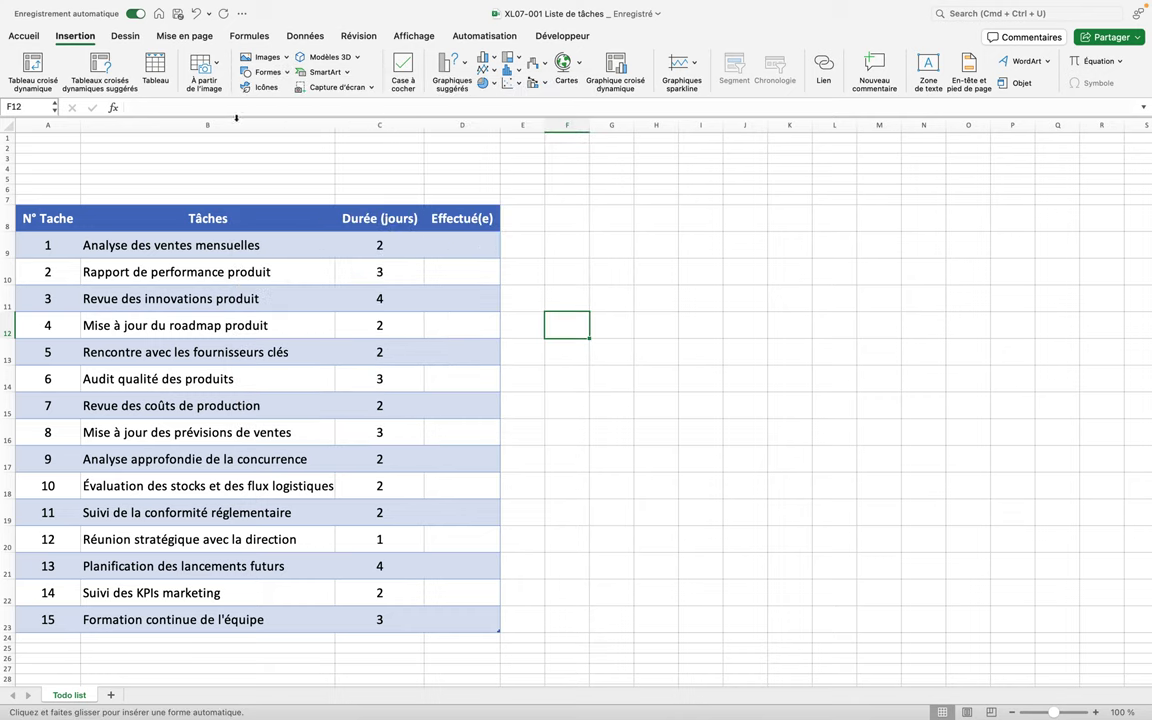
{"action": "mouse_move", "coordinate": [51, 145]}
{"action": "left_mouse_down"}
{"action": "mouse_move", "coordinate": [535, 178]}
{"action": "mouse_move", "coordinate": [1101, 181]}
{"action": "left_mouse_up"}
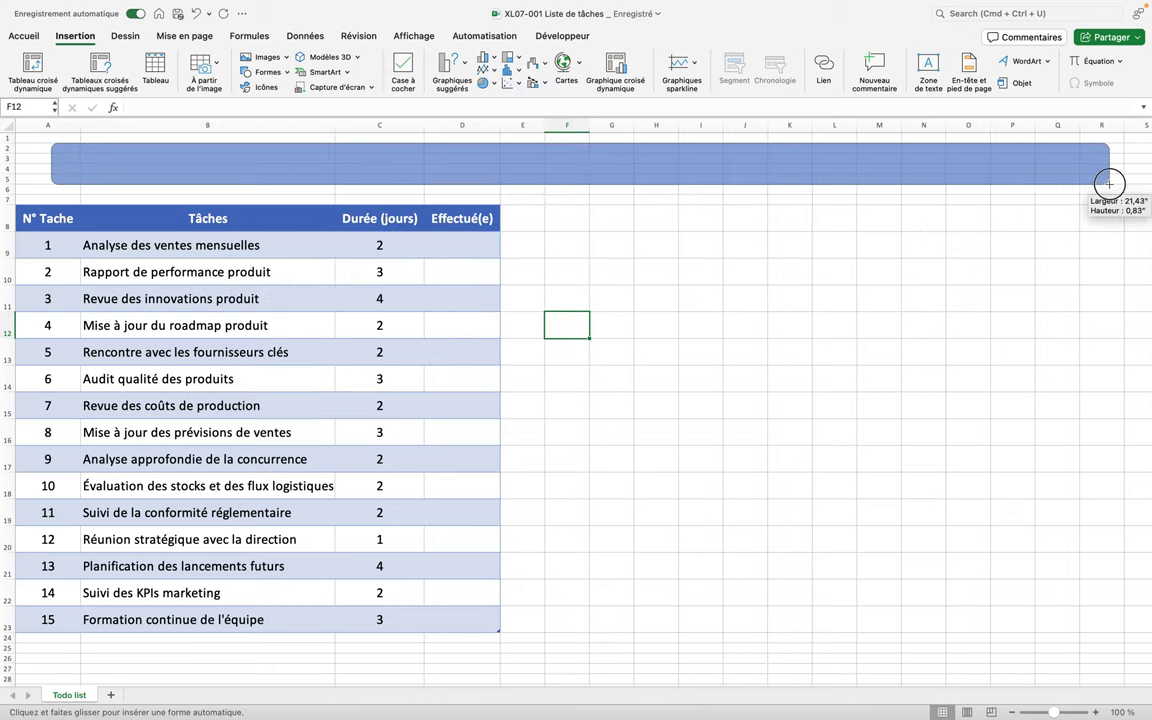
{"action": "left_click_drag", "start_coordinate": [1101, 181], "coordinate": [1108, 184]}
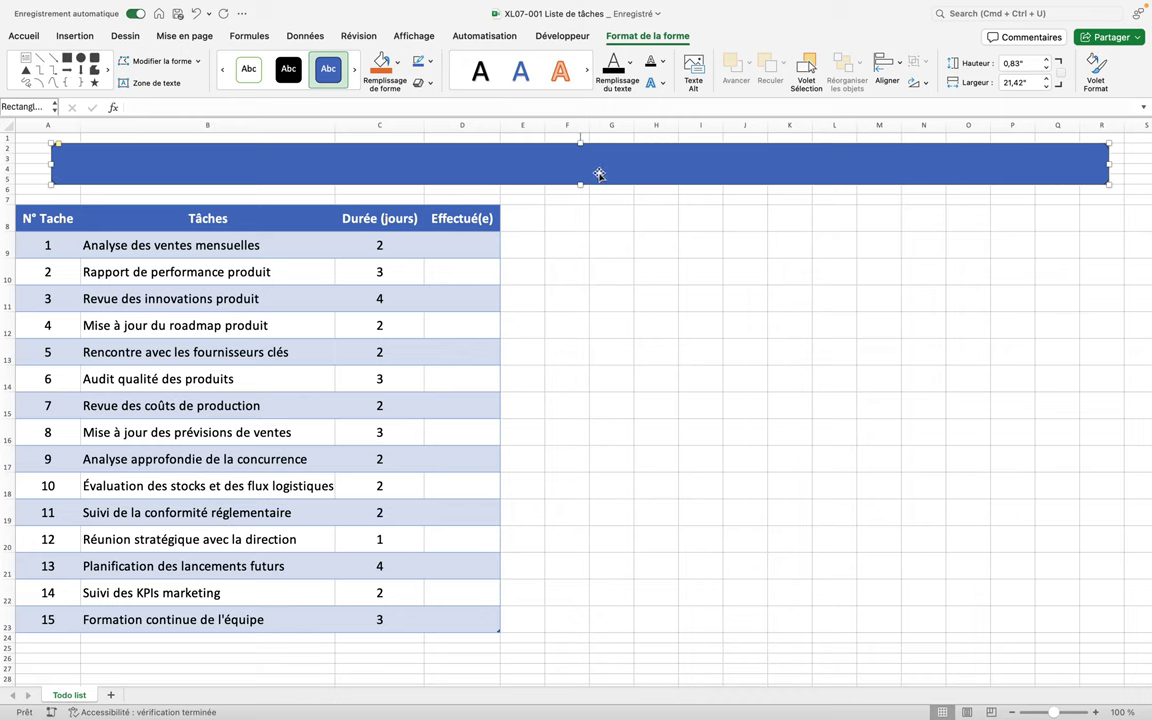
Title the banner 'Groupe Nestlé - Activités mensuelles du chef de produit'.
{"action": "right_click", "coordinate": [397, 155]}
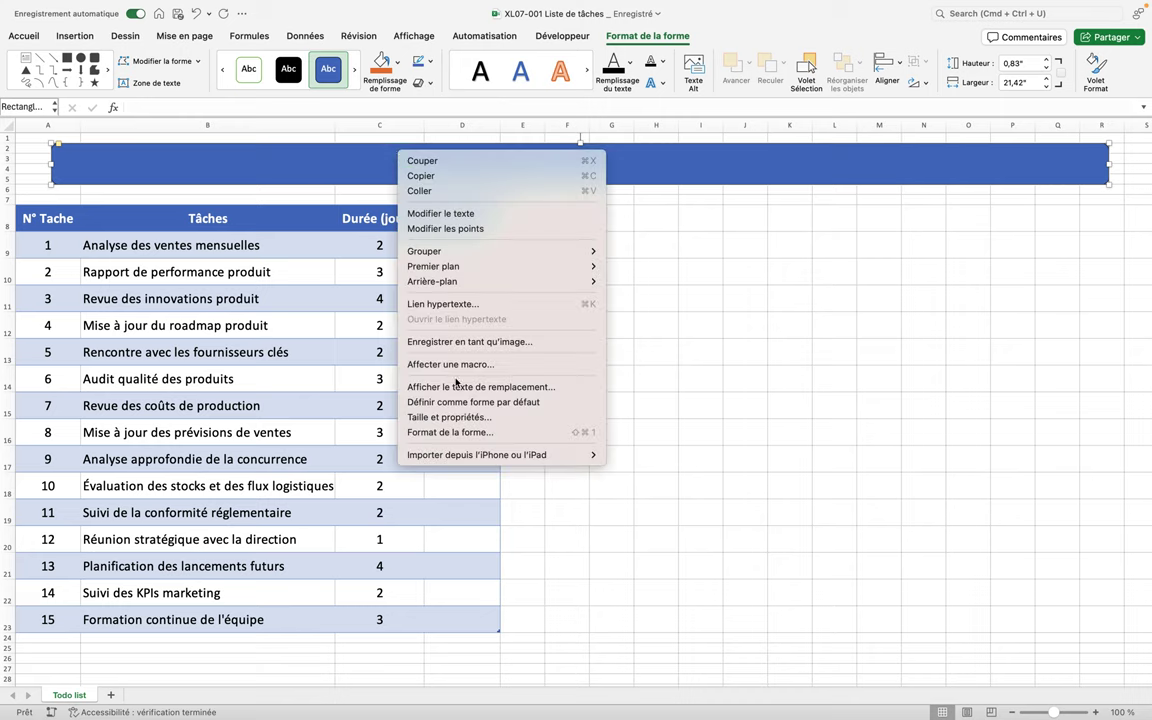
{"action": "left_click", "coordinate": [455, 214]}
{"action": "type", "text": "Groupe Nestlé - Activités"}
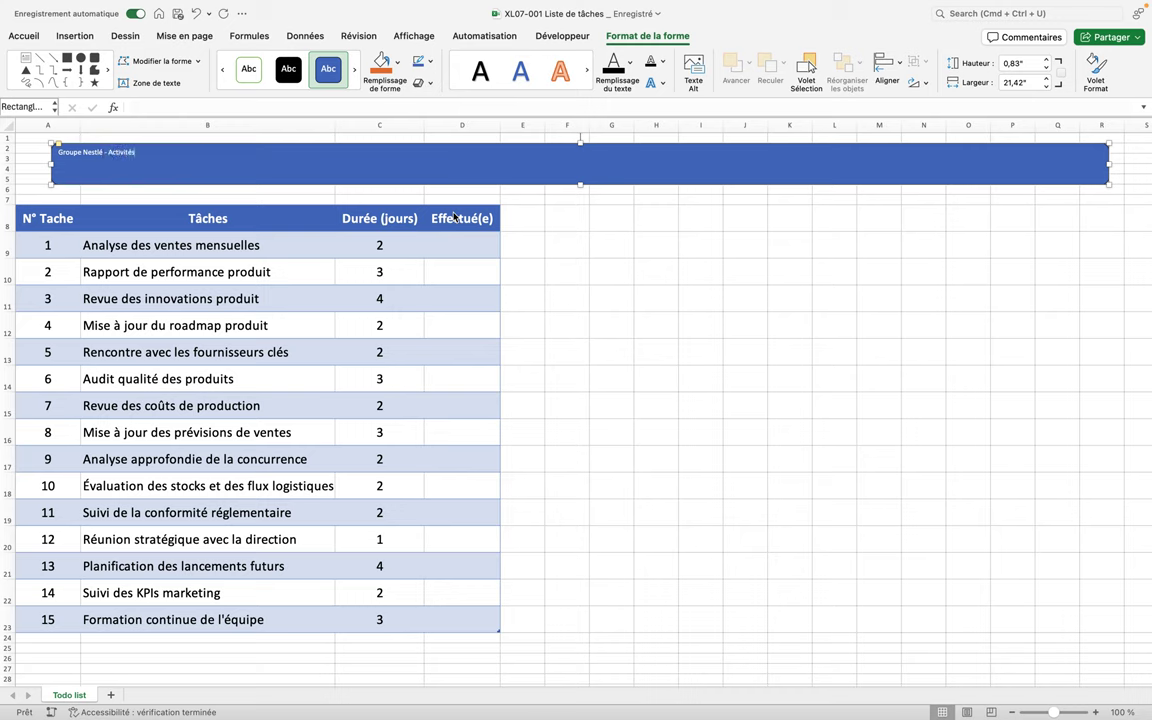
{"action": "type", "text": "mensuelles du chef de p"}
{"action": "type", "text": "roduit"}
{"action": "left_click", "coordinate": [551, 244]}
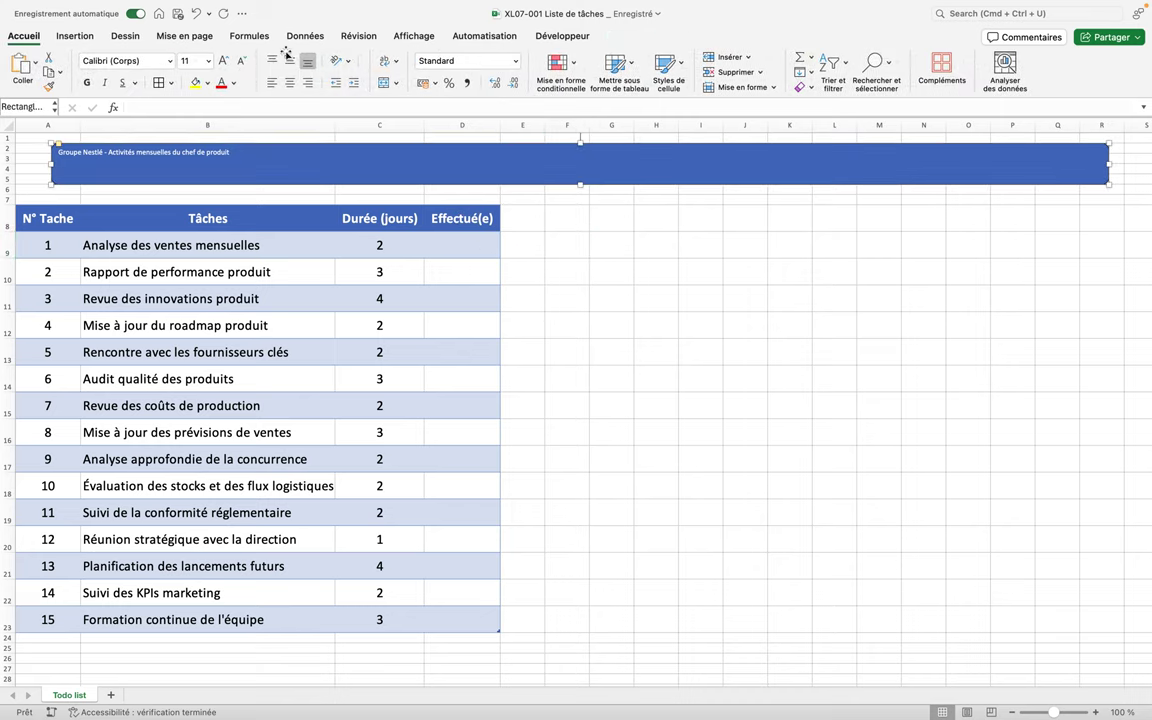
{"action": "left_click", "coordinate": [27, 36]}
{"action": "left_click", "coordinate": [224, 62]}
Bring the banner title to 32 pt, centred horizontally and vertically.
{"action": "left_click", "coordinate": [224, 62]}
{"action": "left_click", "coordinate": [224, 62]}
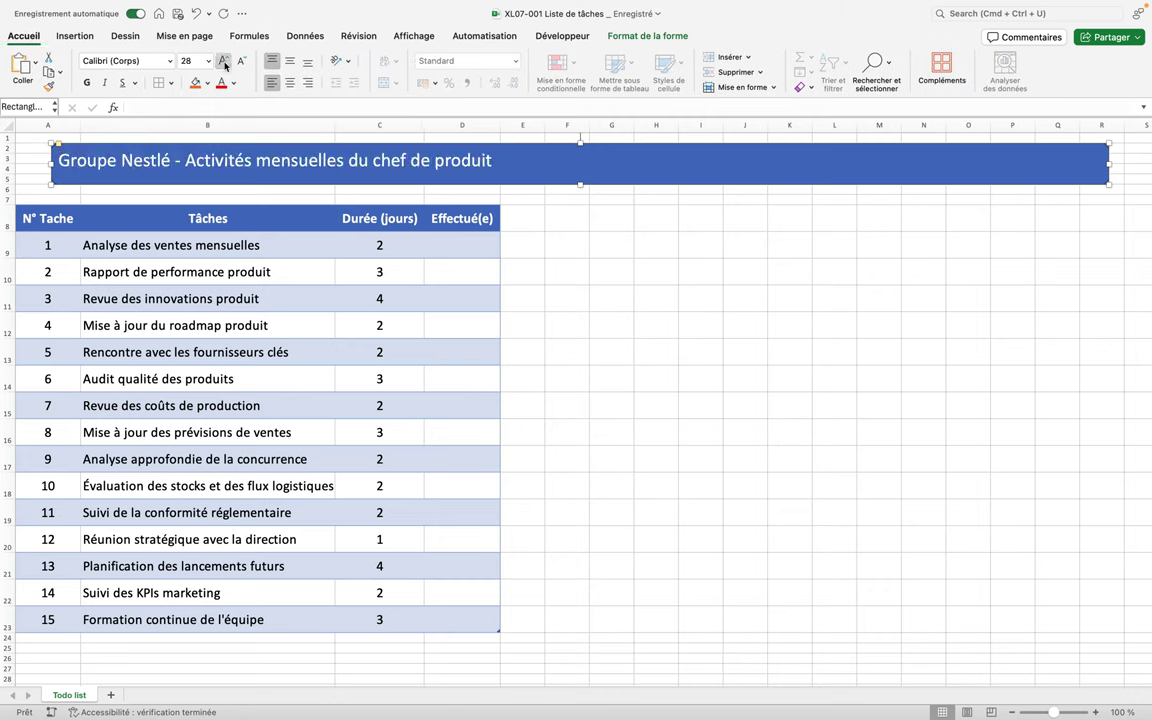
{"action": "left_click", "coordinate": [224, 62]}
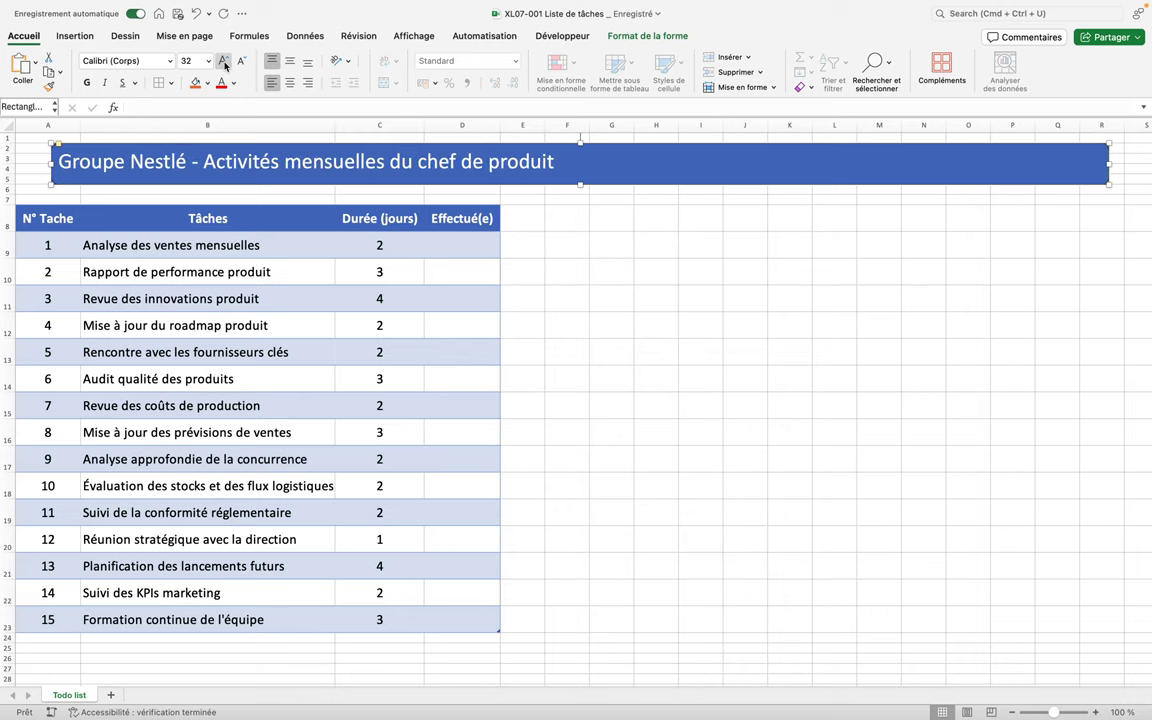
{"action": "left_click", "coordinate": [289, 82]}
{"action": "left_click", "coordinate": [289, 64]}
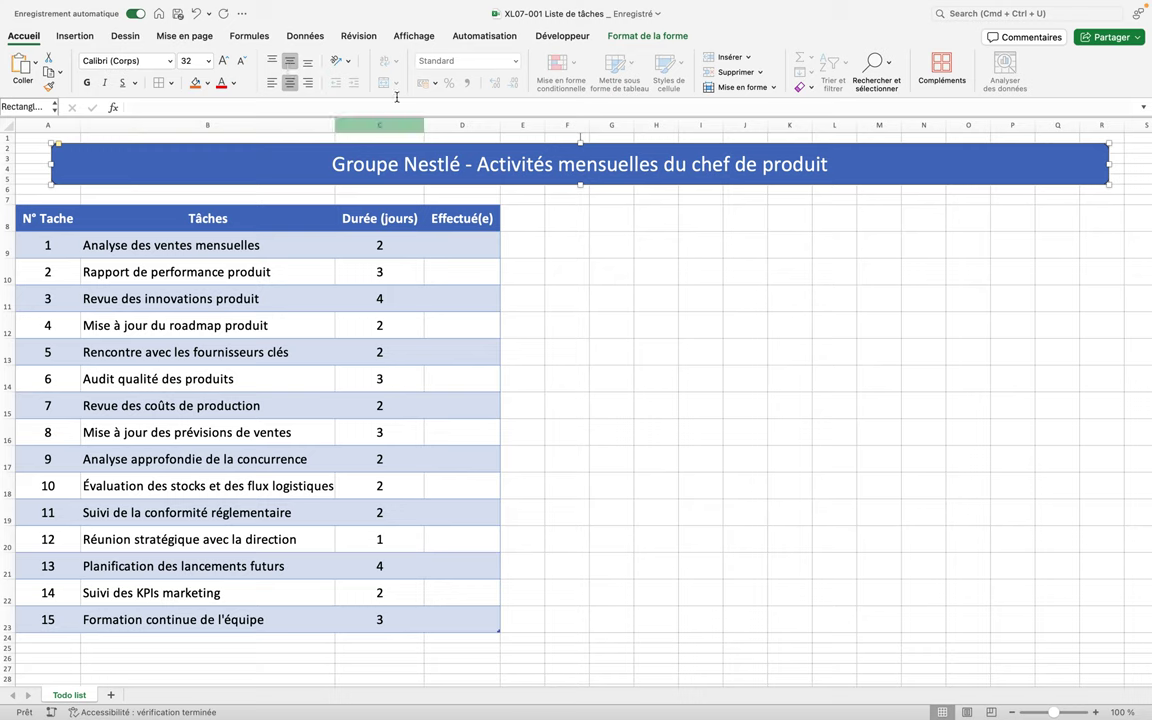
{"action": "left_click", "coordinate": [556, 36]}
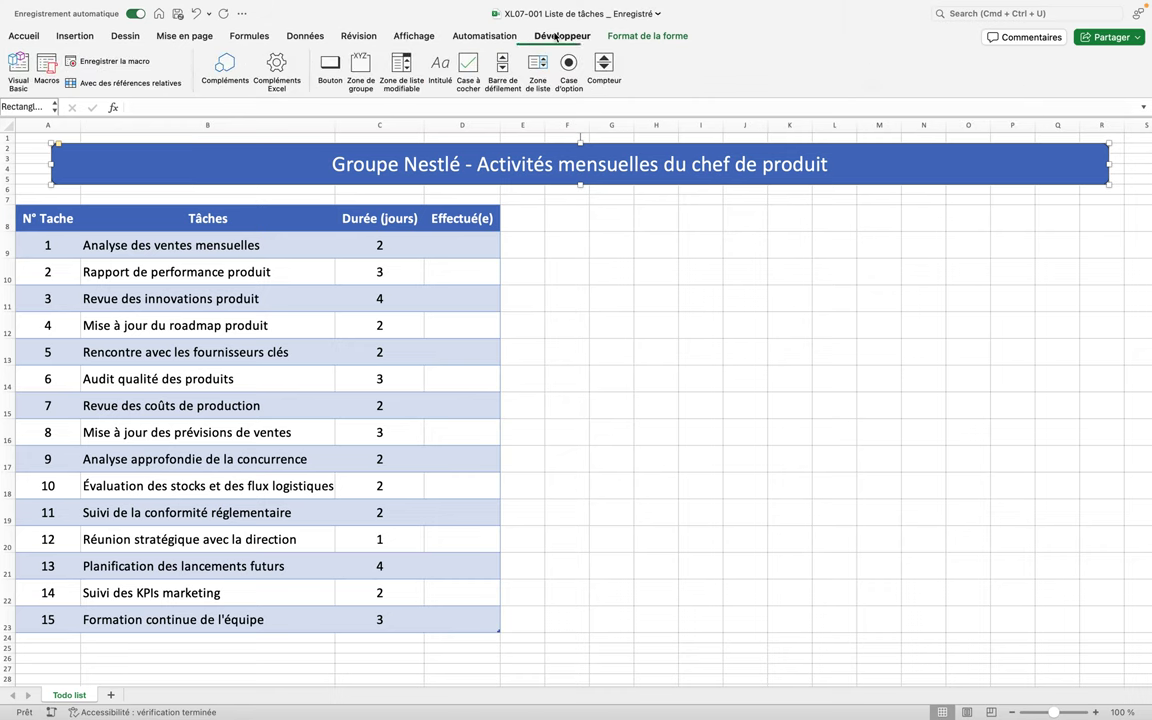
{"action": "left_click", "coordinate": [78, 36]}
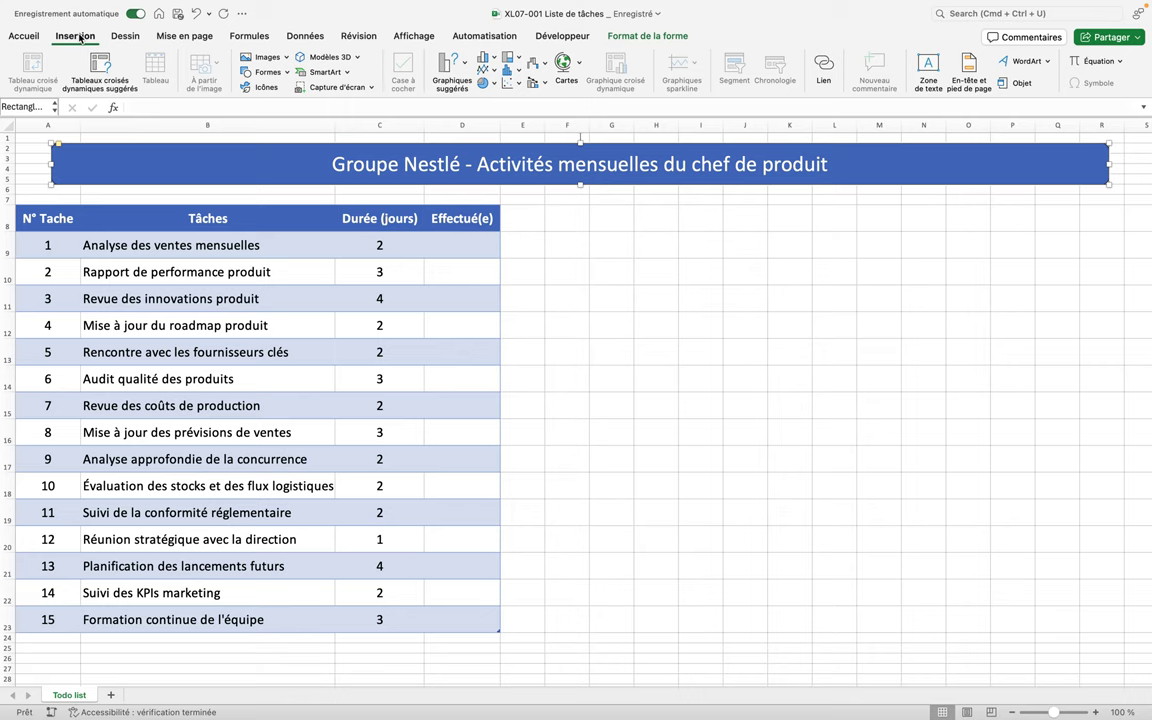
{"action": "left_click", "coordinate": [510, 294]}
{"action": "left_click", "coordinate": [462, 246]}
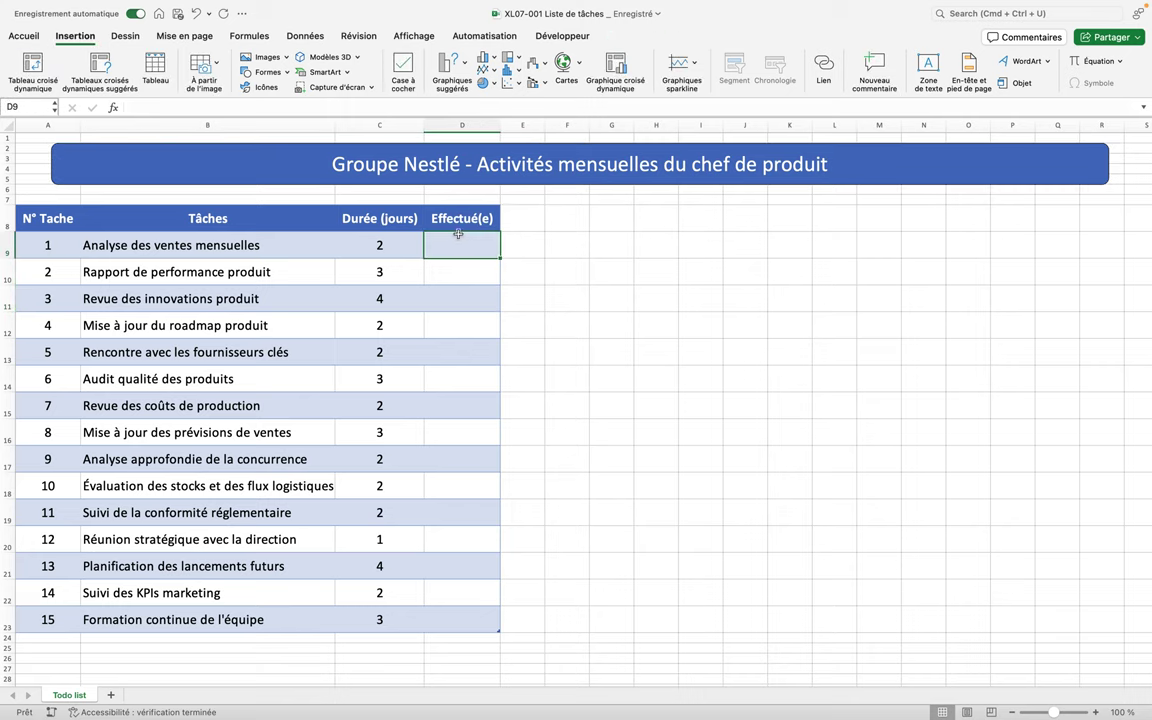
{"action": "left_click", "coordinate": [405, 66]}
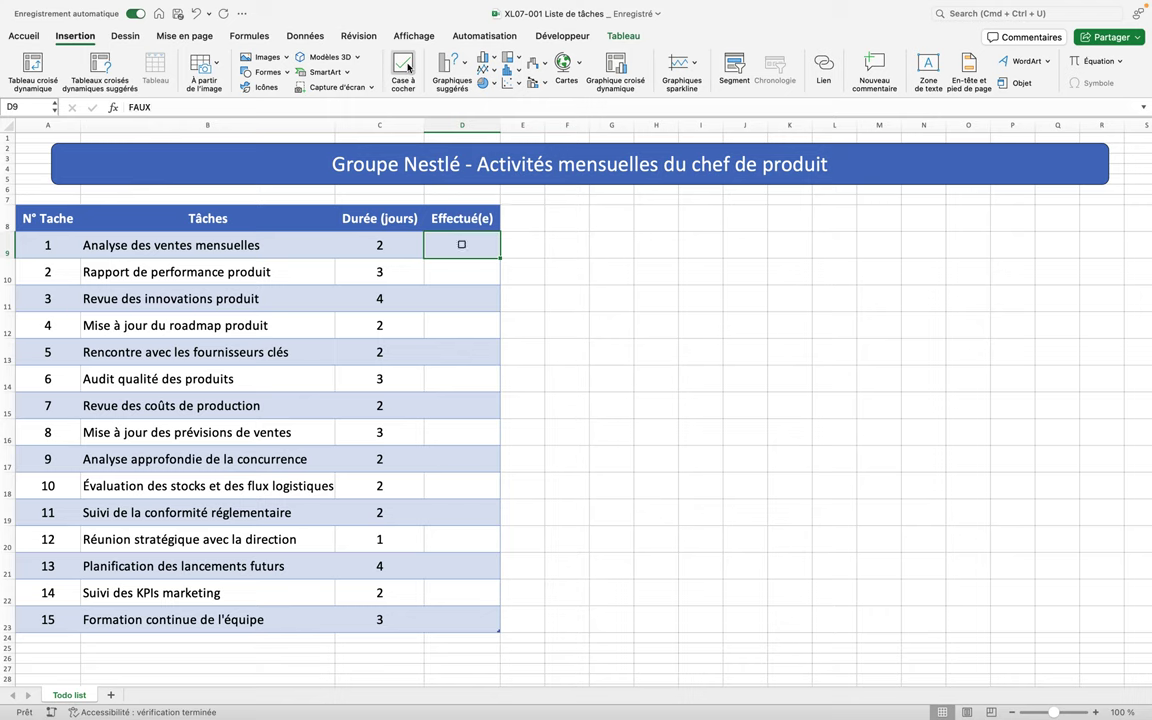
{"action": "left_click", "coordinate": [547, 38]}
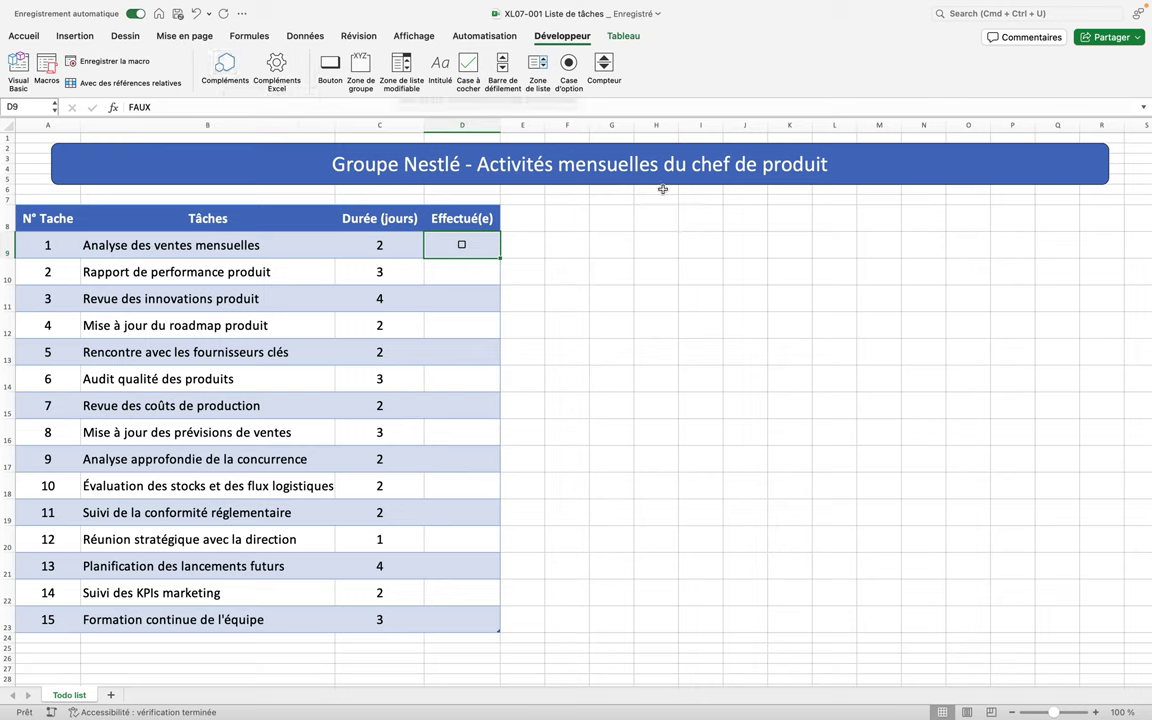
{"action": "left_click", "coordinate": [74, 38]}
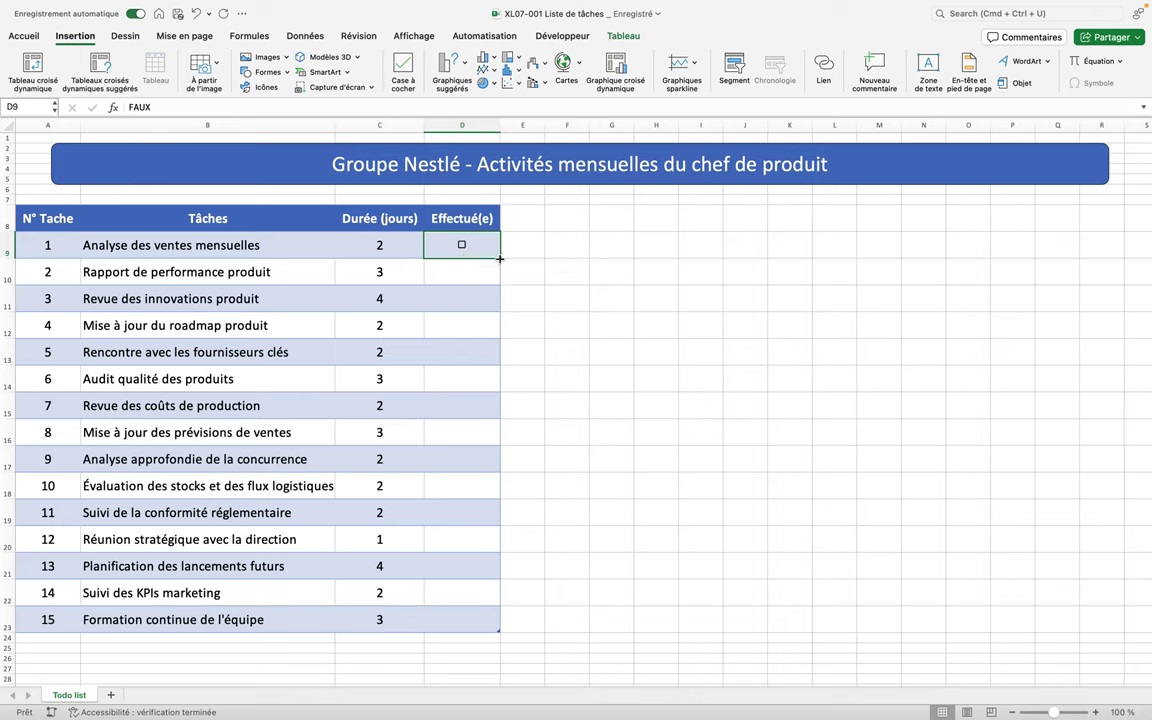
Copy task 1's checkbox down the Effectué(e) column through D23.
{"action": "left_click_drag", "start_coordinate": [500, 258], "coordinate": [502, 525]}
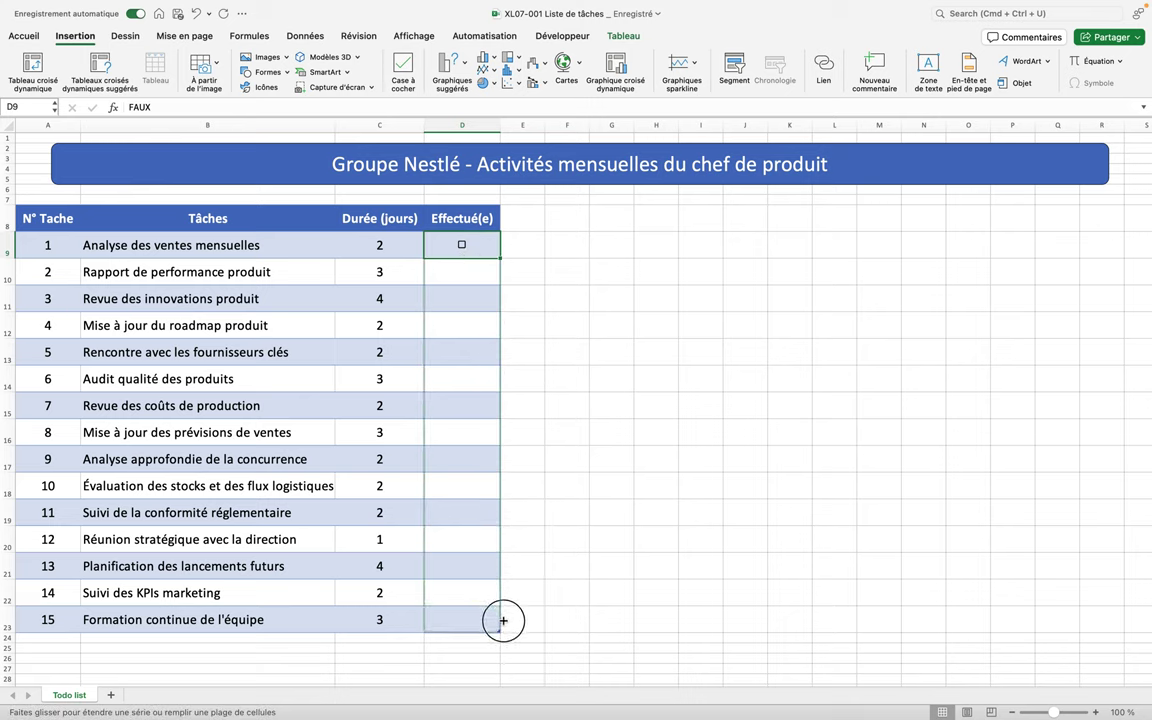
{"action": "left_click_drag", "start_coordinate": [502, 525], "coordinate": [503, 622]}
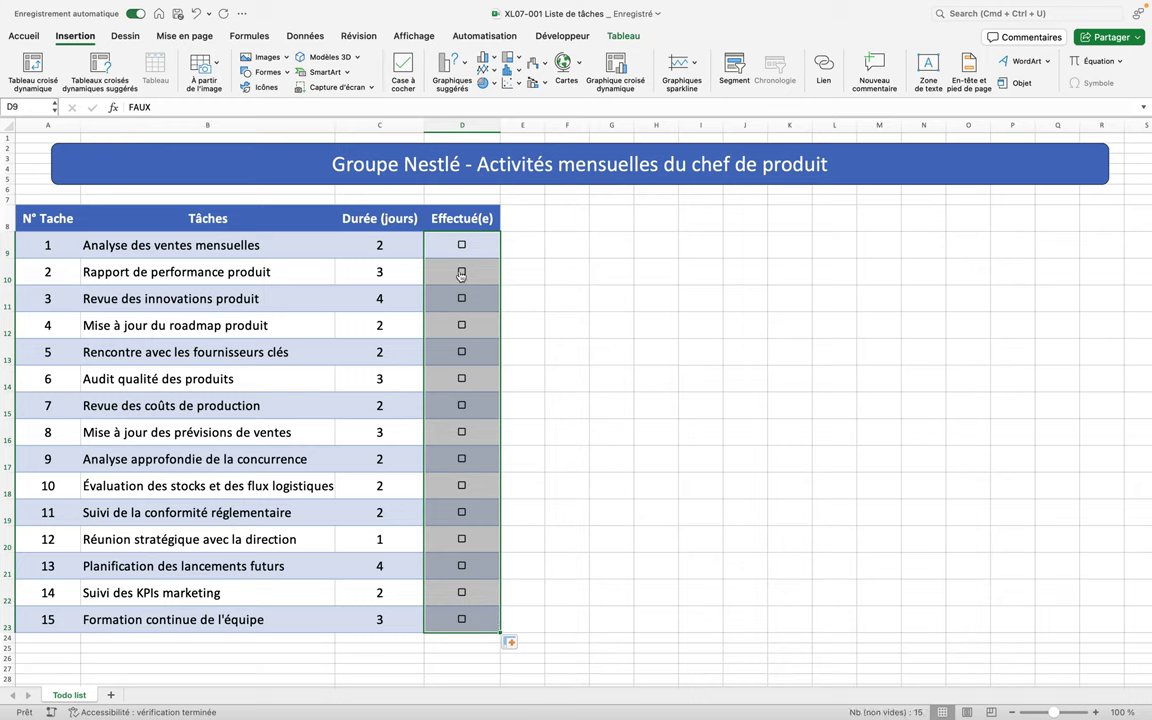
{"action": "left_click", "coordinate": [556, 294]}
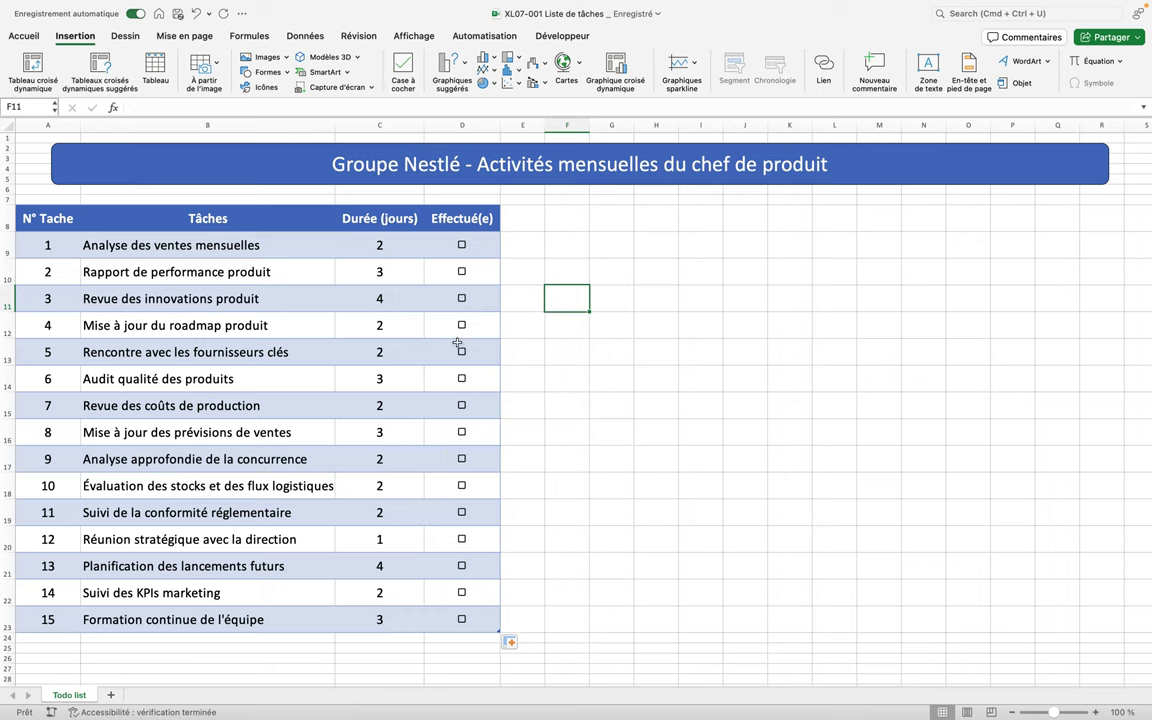
Tick the checkboxes for all fifteen tasks so each reads VRAI.
{"action": "left_click", "coordinate": [463, 244]}
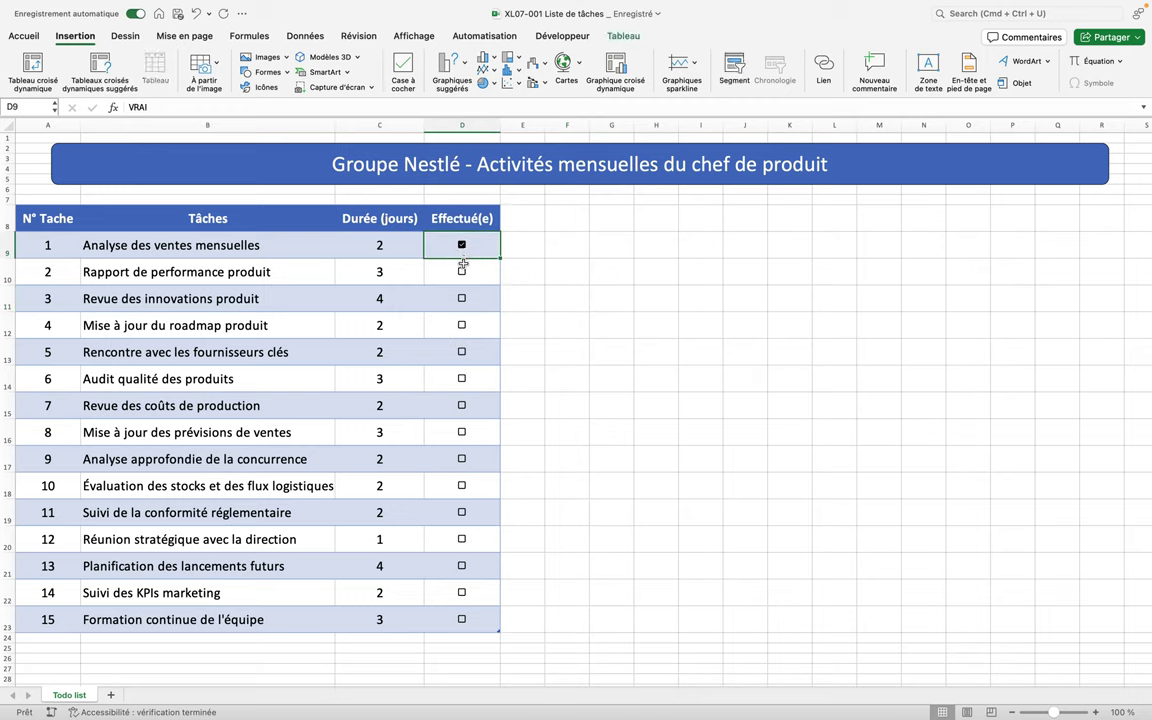
{"action": "left_click", "coordinate": [463, 272]}
{"action": "left_click", "coordinate": [462, 299]}
{"action": "left_click", "coordinate": [462, 325]}
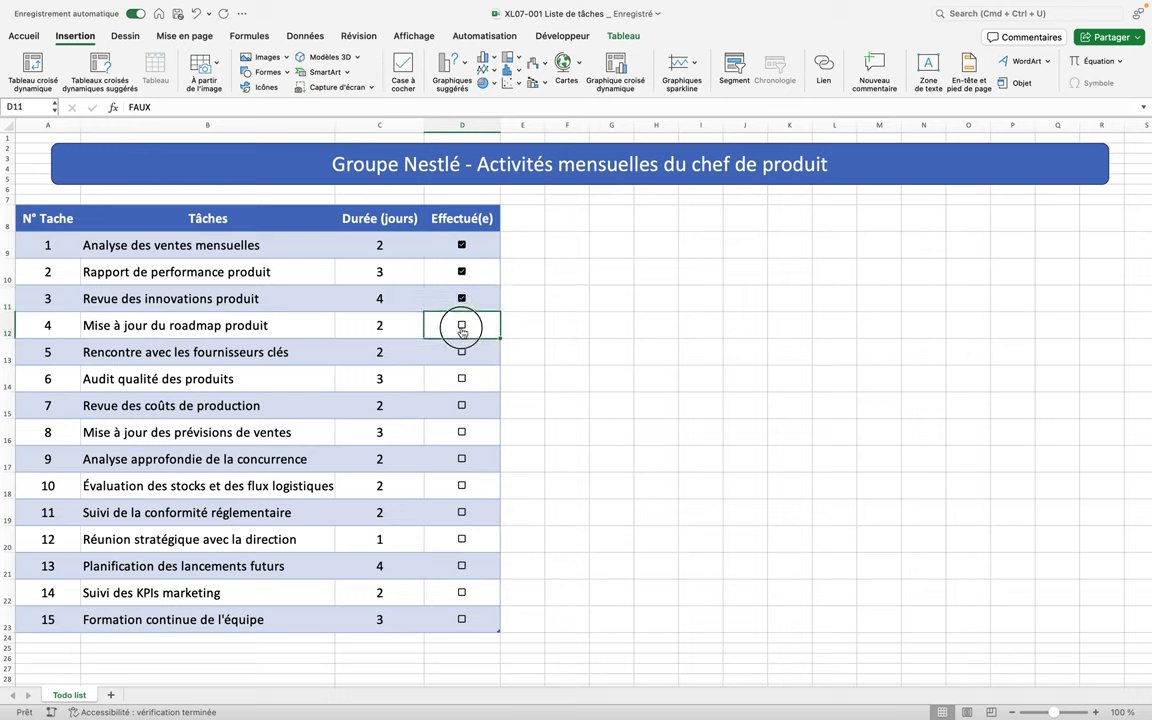
{"action": "left_click", "coordinate": [461, 351]}
{"action": "left_click", "coordinate": [462, 381]}
{"action": "left_click", "coordinate": [462, 406]}
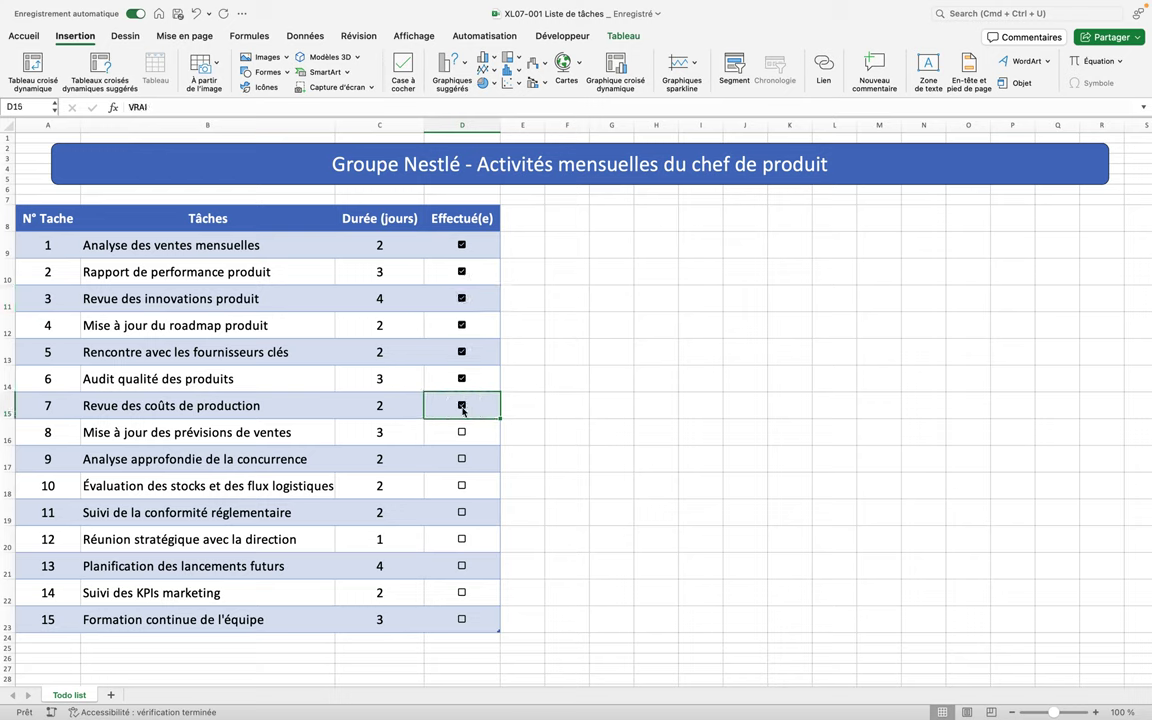
{"action": "left_click", "coordinate": [462, 433]}
{"action": "left_click", "coordinate": [462, 459]}
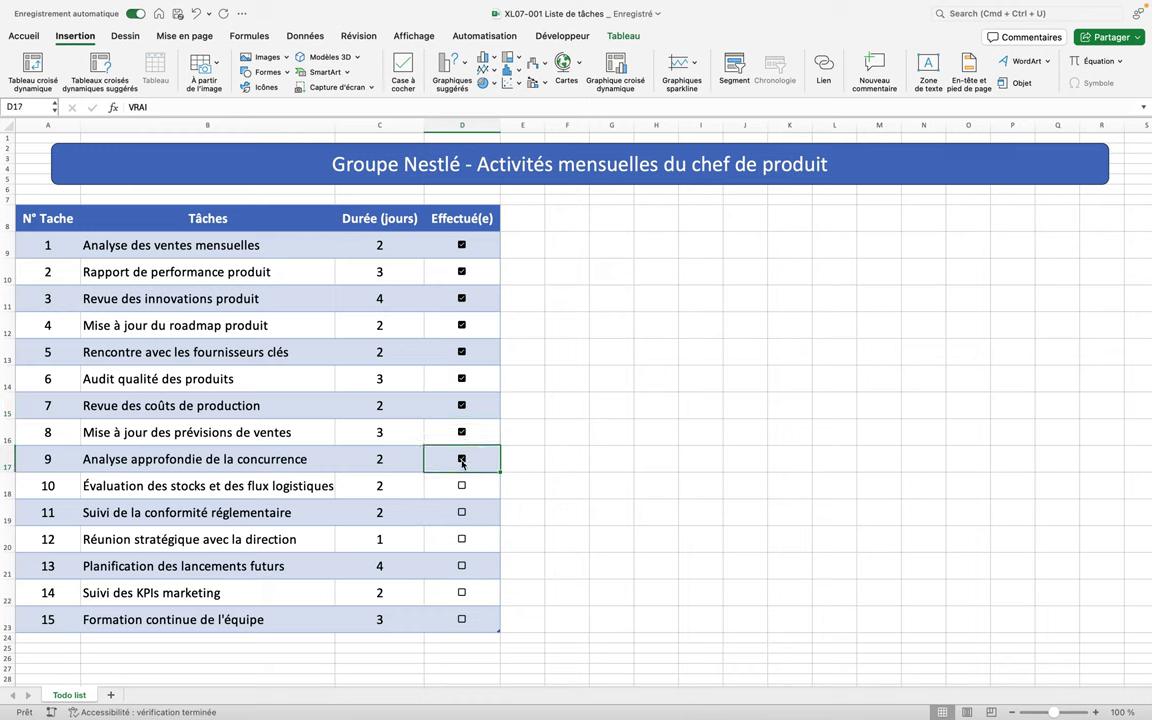
{"action": "left_click", "coordinate": [462, 487]}
{"action": "left_click", "coordinate": [462, 513]}
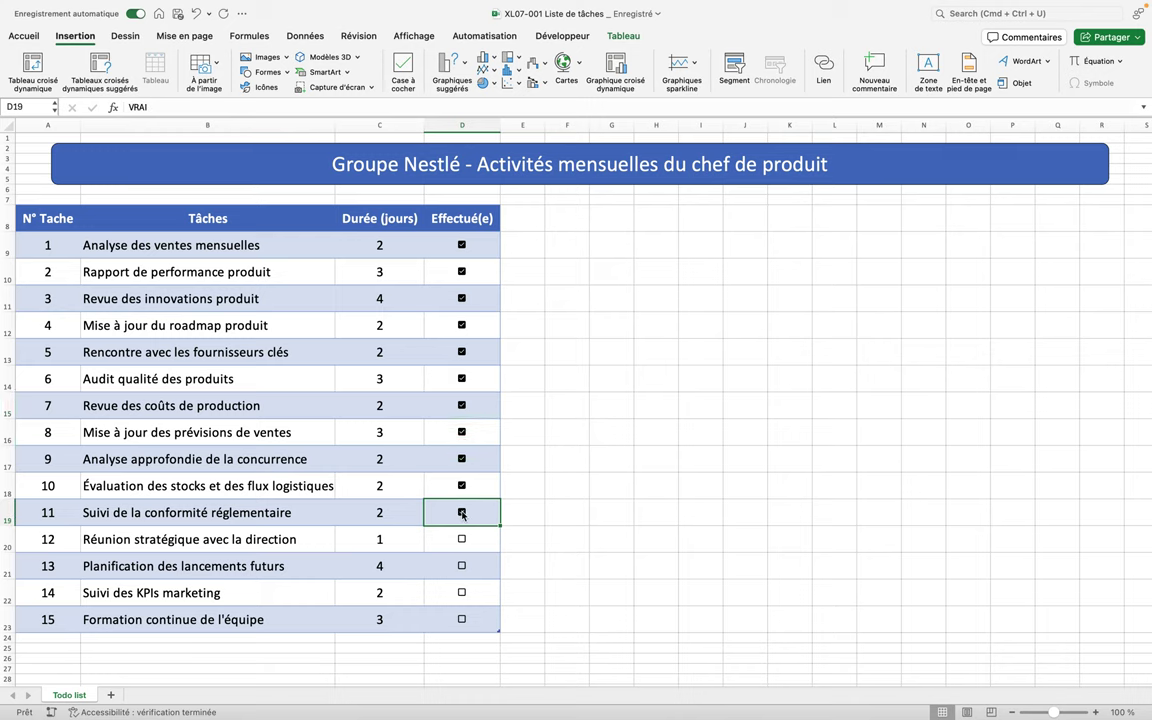
{"action": "left_click", "coordinate": [462, 540]}
{"action": "left_click", "coordinate": [462, 566]}
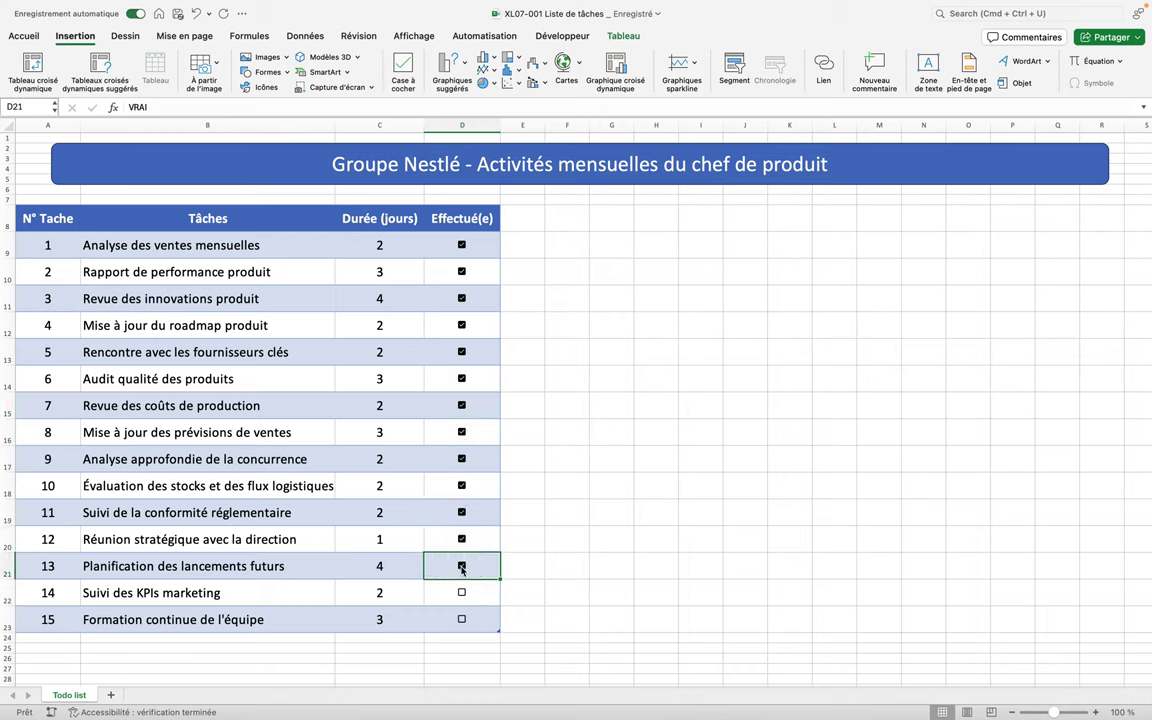
{"action": "left_click", "coordinate": [462, 593]}
{"action": "left_click", "coordinate": [462, 620]}
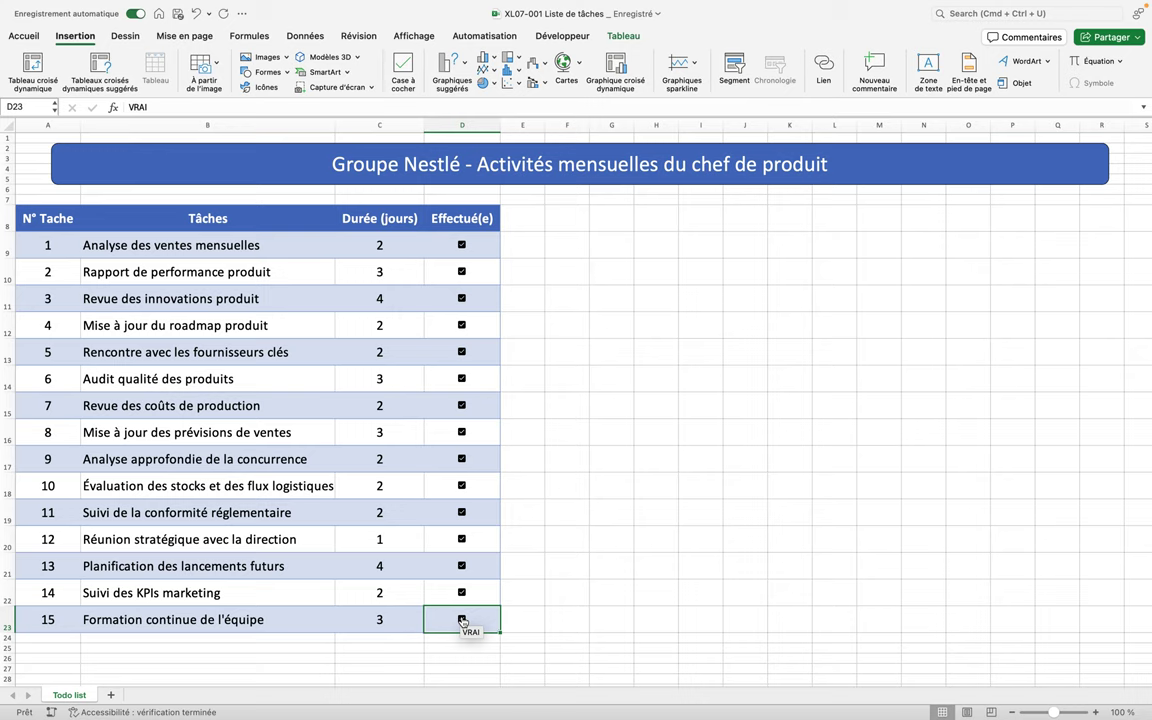
Untick the checkboxes for tasks 1, 3, 5 and 14.
{"action": "left_click", "coordinate": [462, 246]}
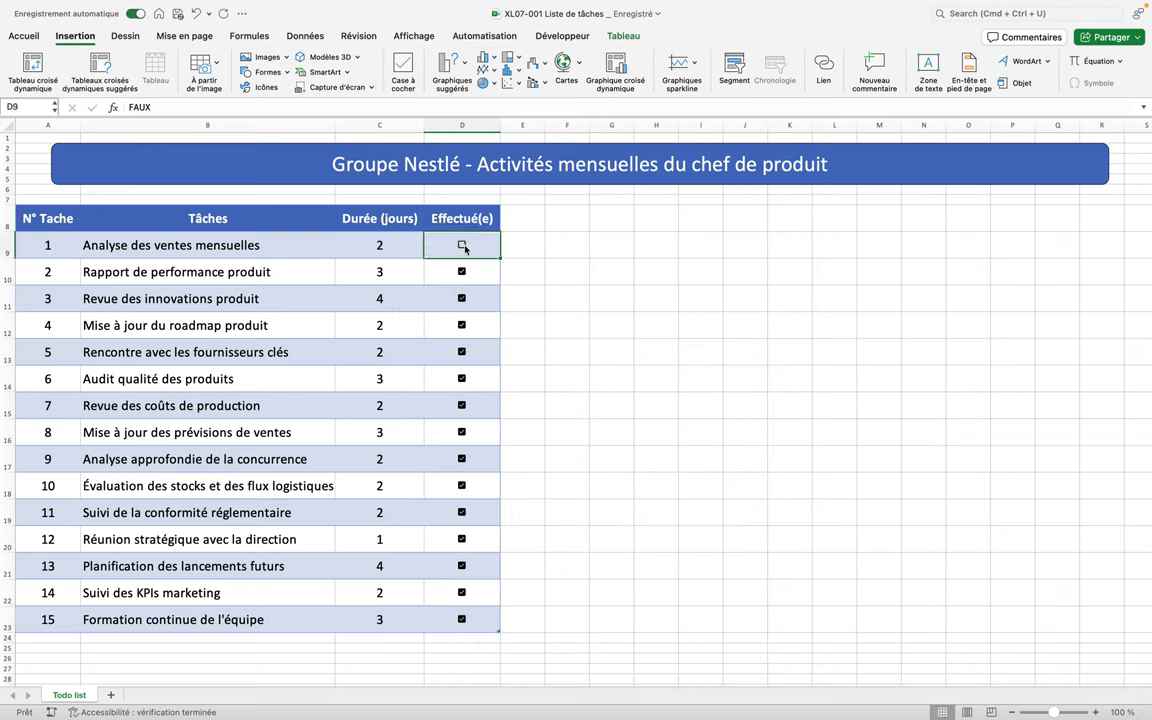
{"action": "left_click", "coordinate": [462, 299]}
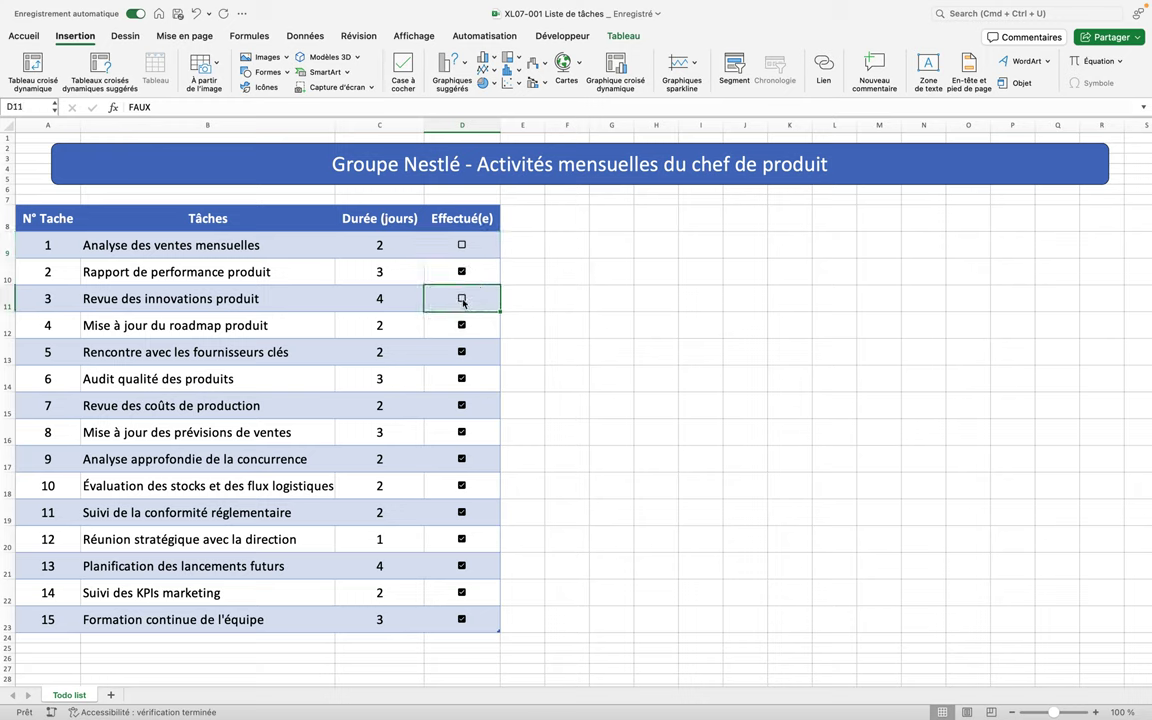
{"action": "left_click", "coordinate": [462, 352]}
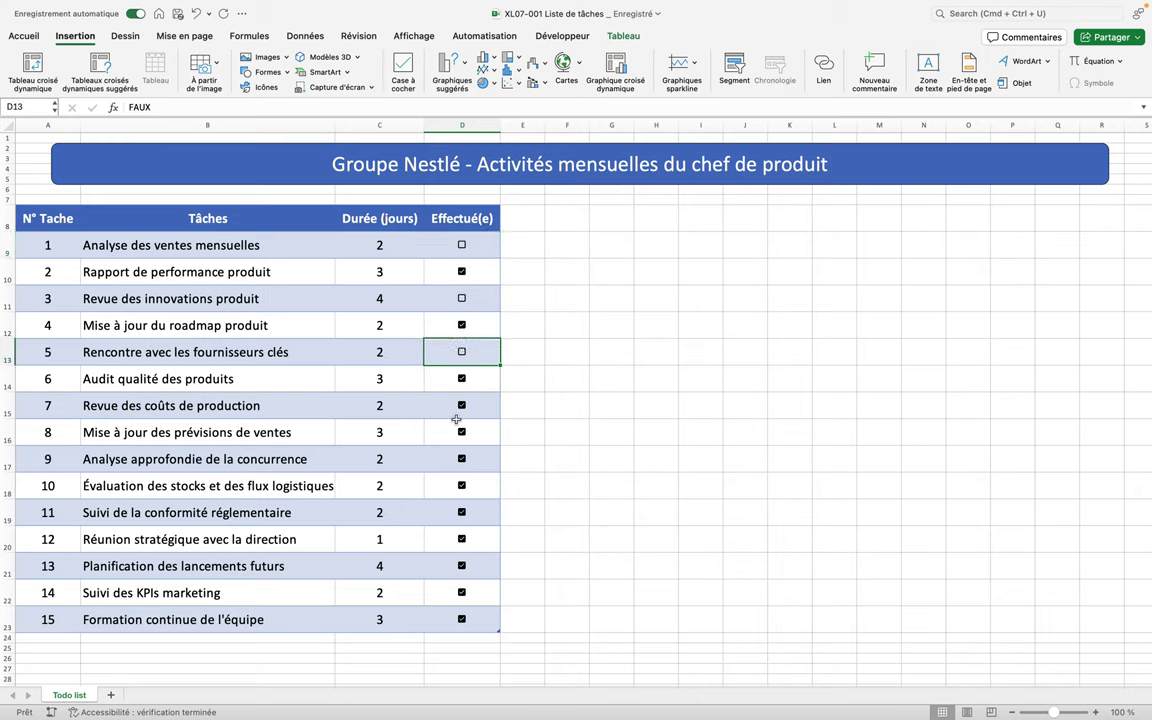
{"action": "left_click", "coordinate": [462, 593]}
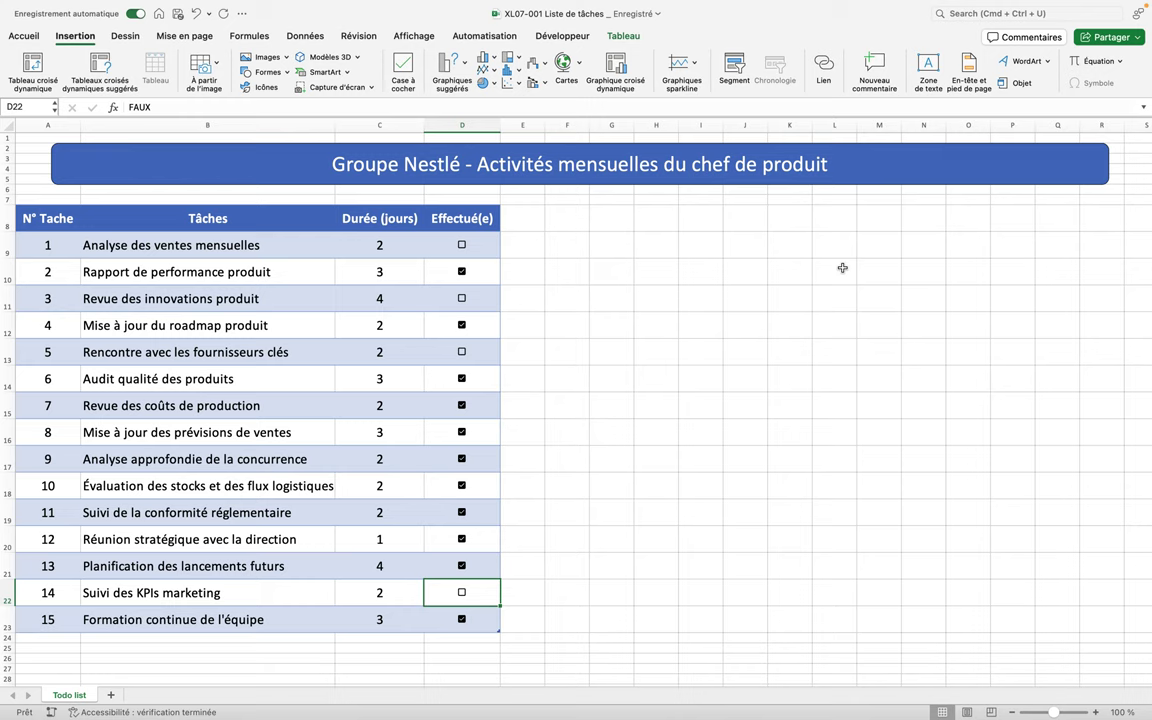
Check the linked values: FAUX behind task 1, VRAI behind task 2.
{"action": "left_click", "coordinate": [481, 253]}
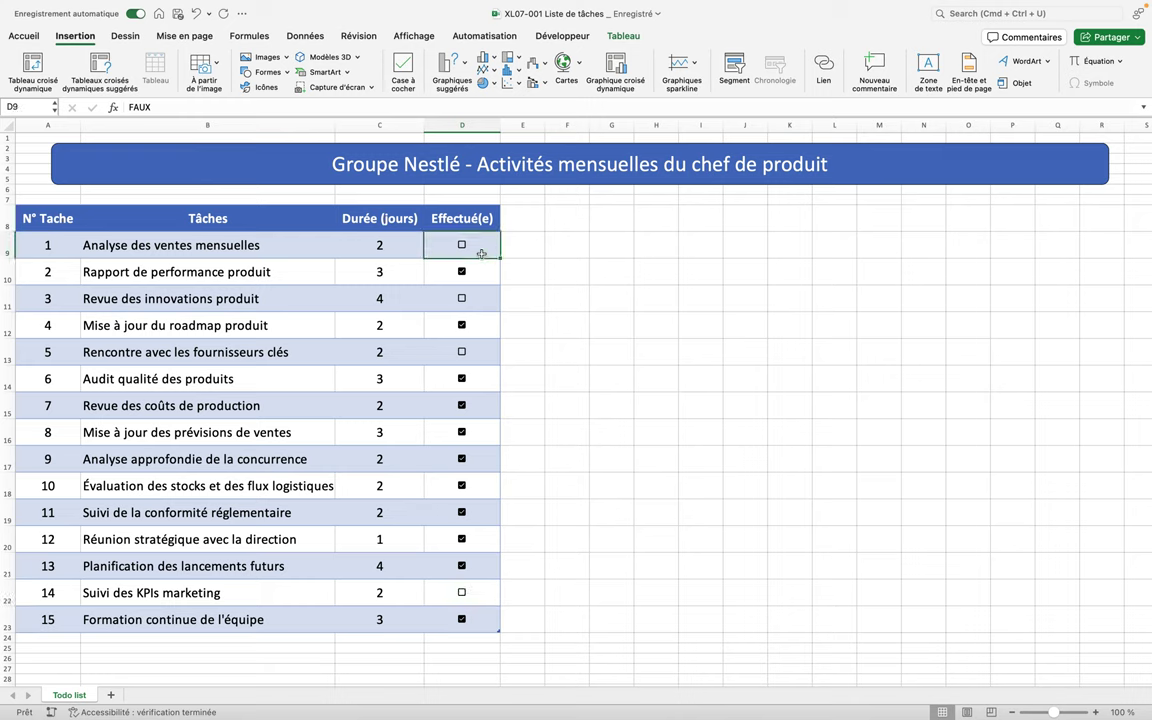
{"action": "left_click", "coordinate": [481, 274]}
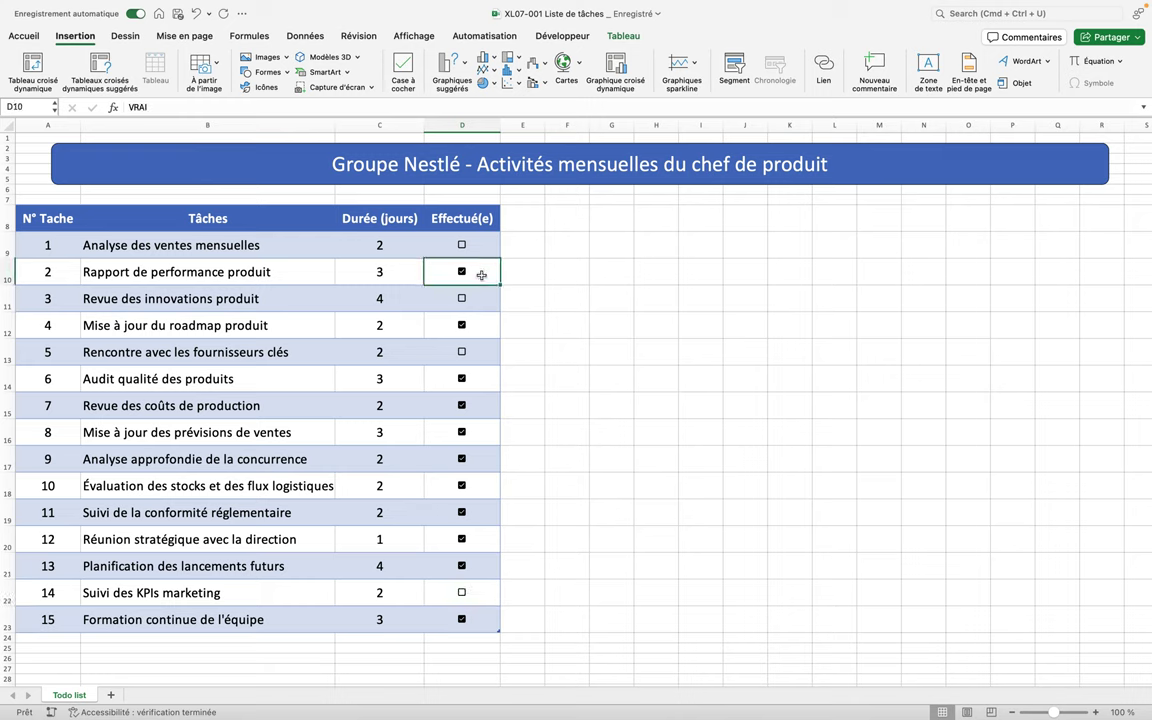
{"action": "left_click", "coordinate": [632, 300]}
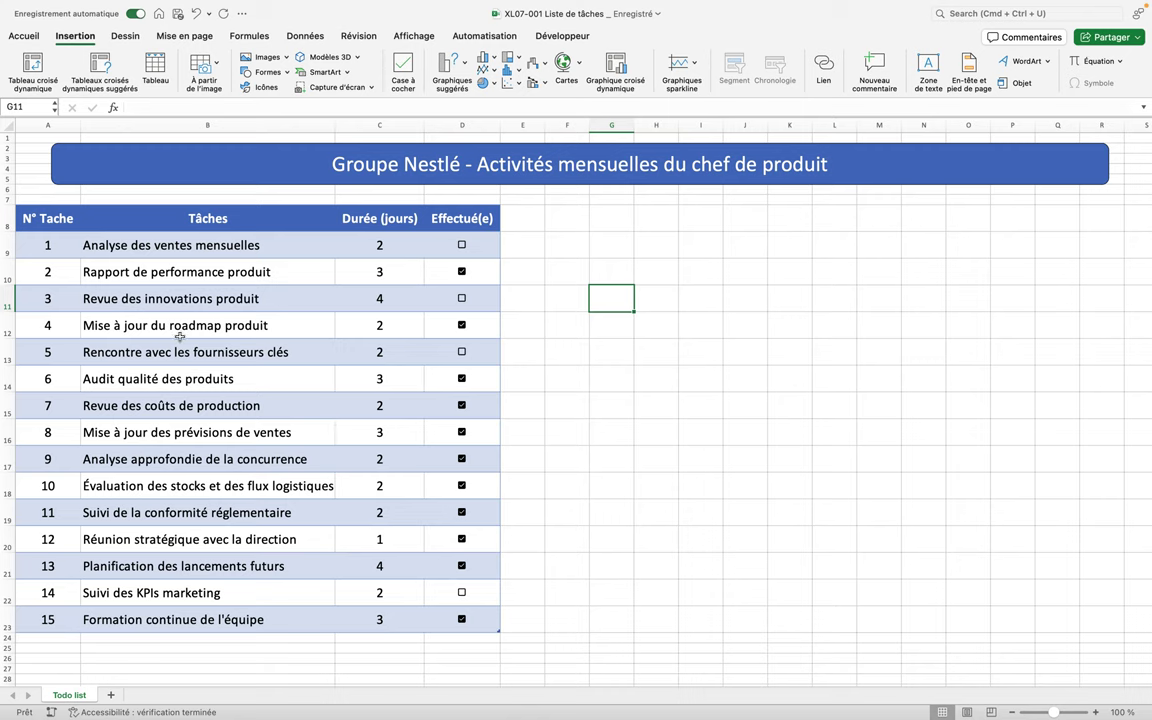
Count the tasks with =NBVAL over the Tâches column, giving 15.
{"action": "left_click", "coordinate": [119, 649]}
{"action": "type", "text": "="}
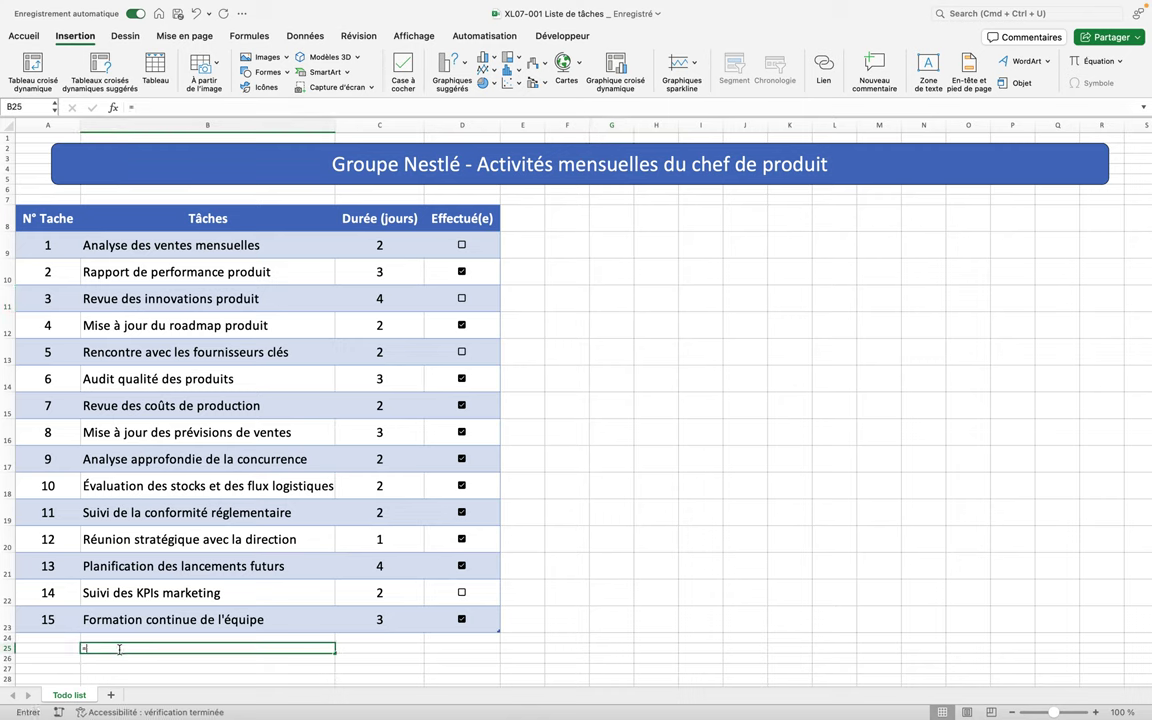
{"action": "type", "text": "nbval"}
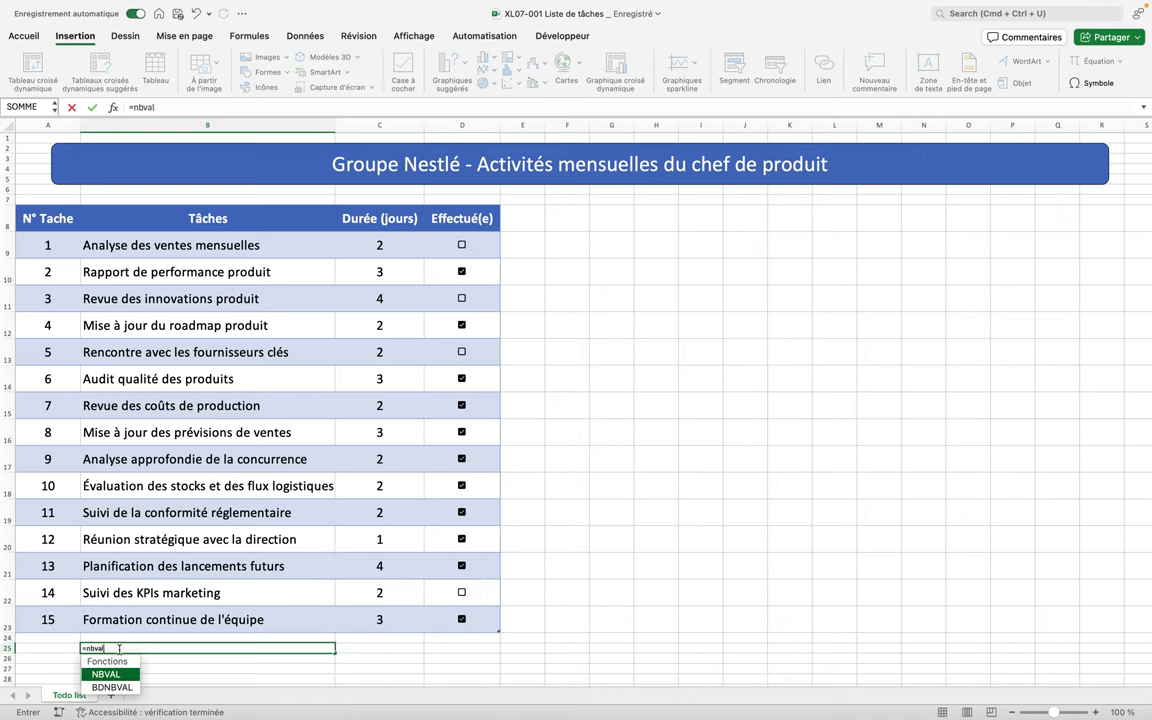
{"action": "type", "text": "("}
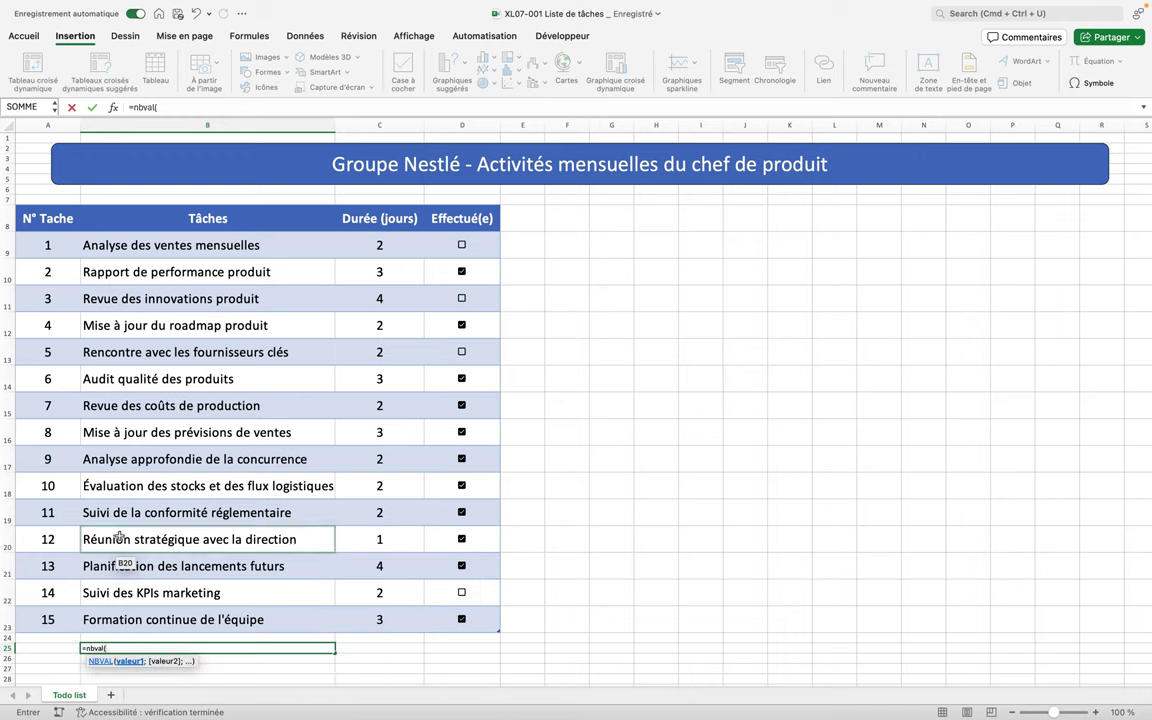
{"action": "left_click_drag", "start_coordinate": [143, 254], "coordinate": [133, 568]}
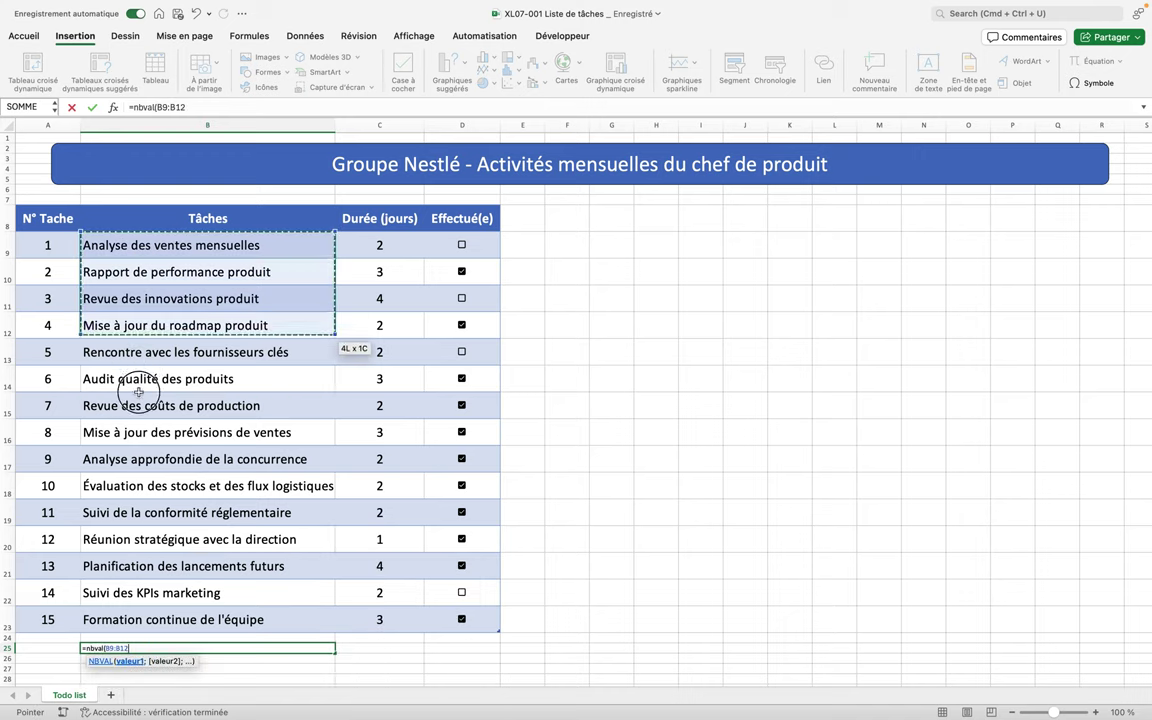
{"action": "left_click_drag", "start_coordinate": [133, 568], "coordinate": [135, 610]}
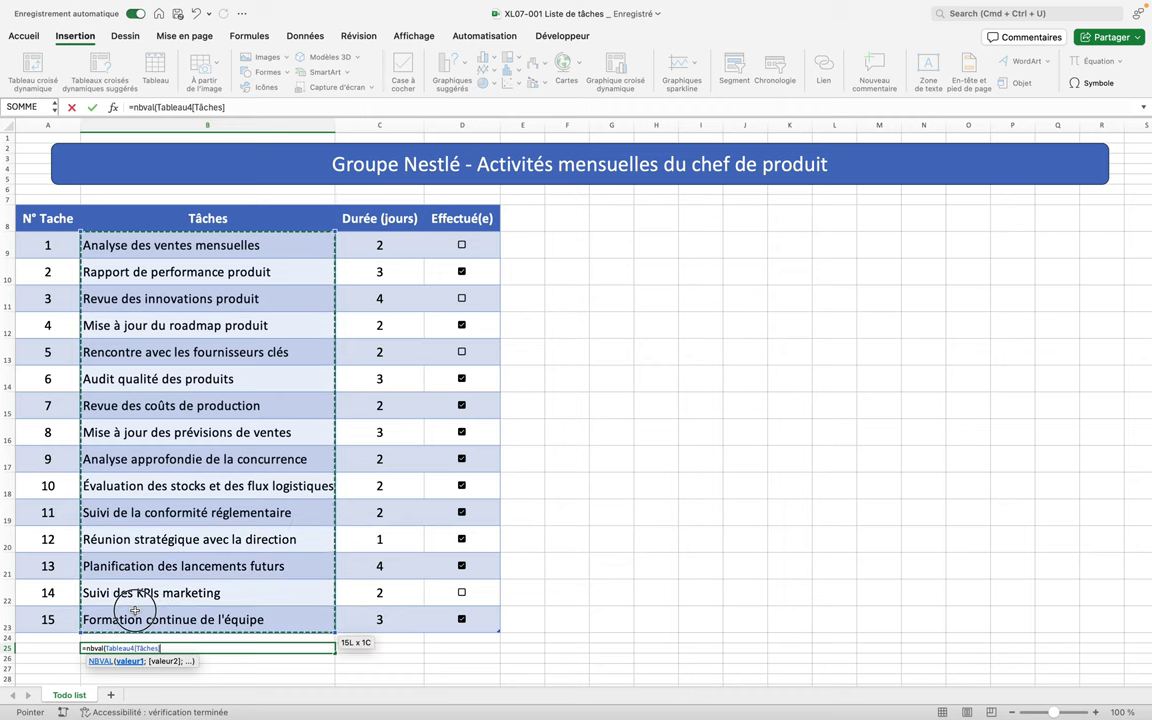
{"action": "type", "text": ")"}
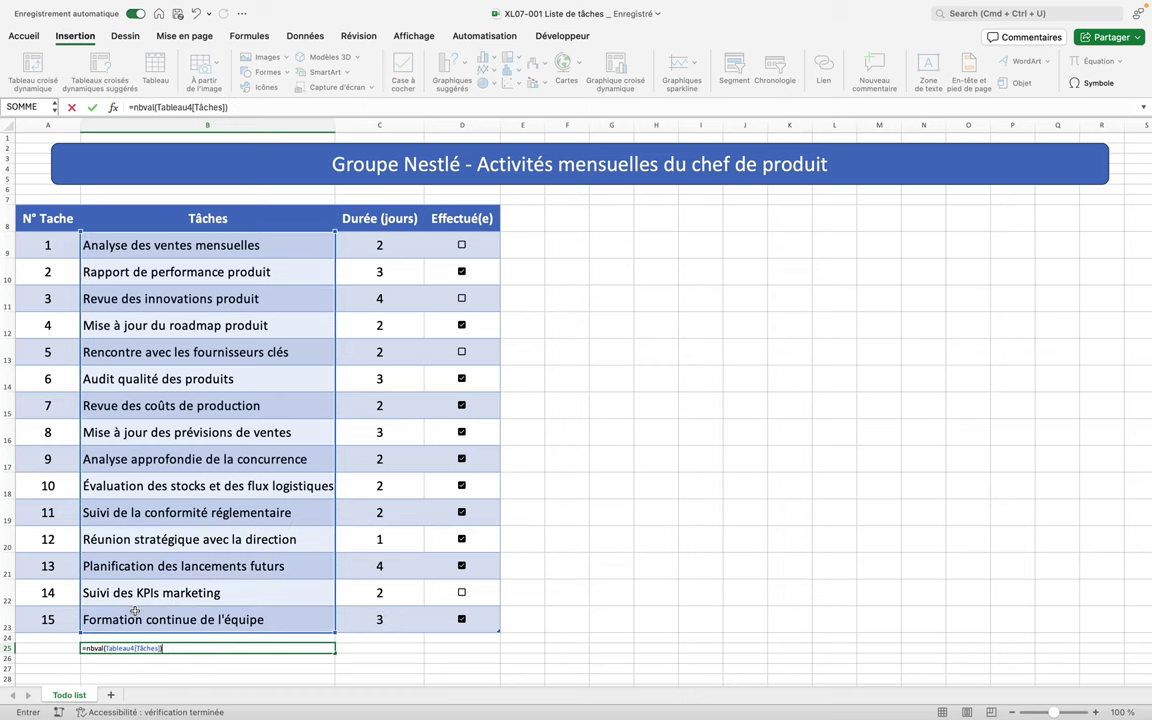
{"action": "key", "text": "Return"}
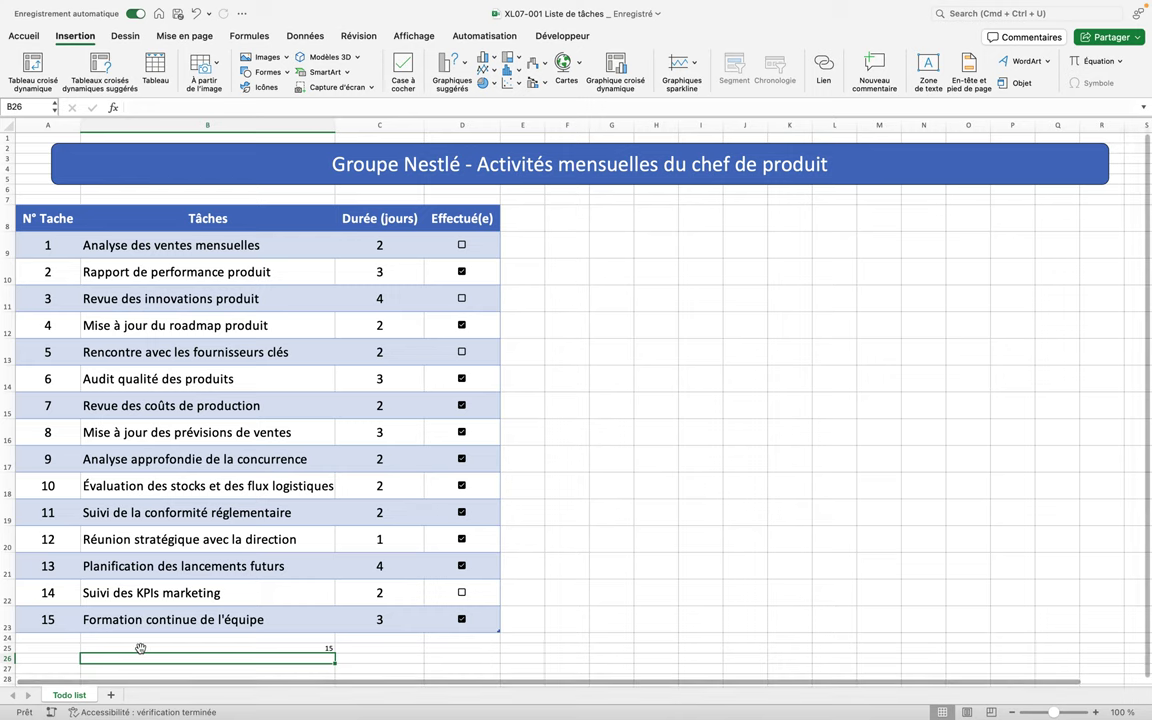
Move the count of 15 down to B26 and label B25 'Total'.
{"action": "left_click", "coordinate": [247, 648]}
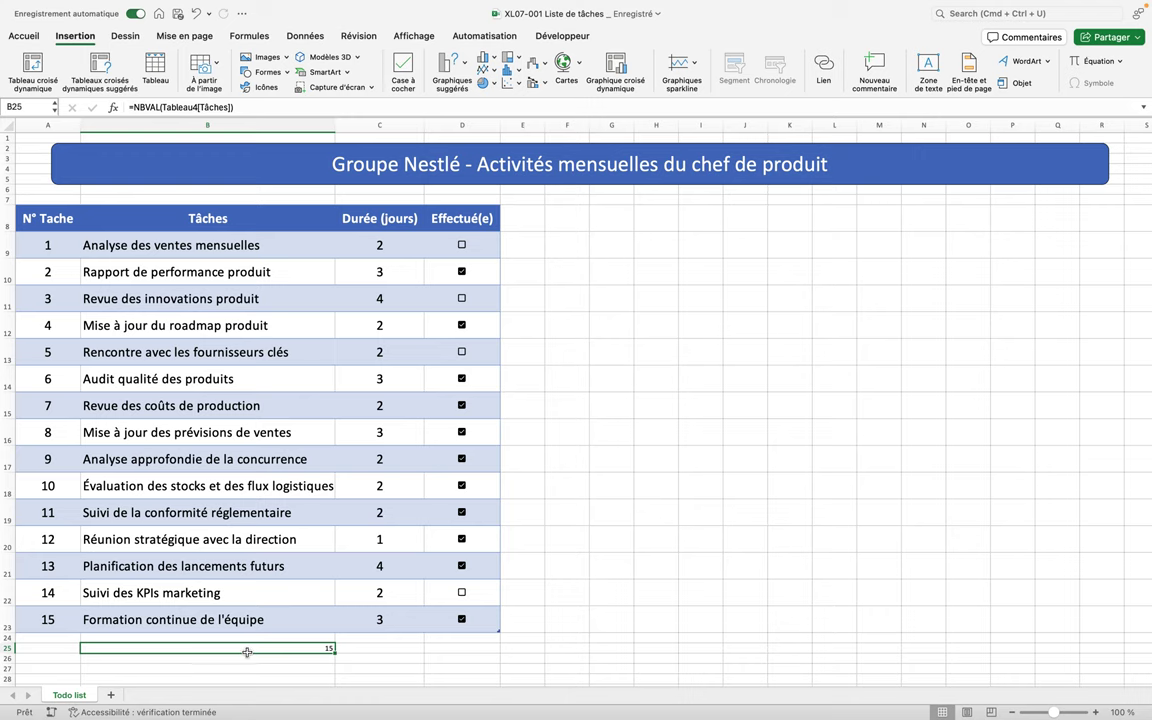
{"action": "left_click_drag", "start_coordinate": [247, 656], "coordinate": [248, 666]}
{"action": "left_click", "coordinate": [243, 648]}
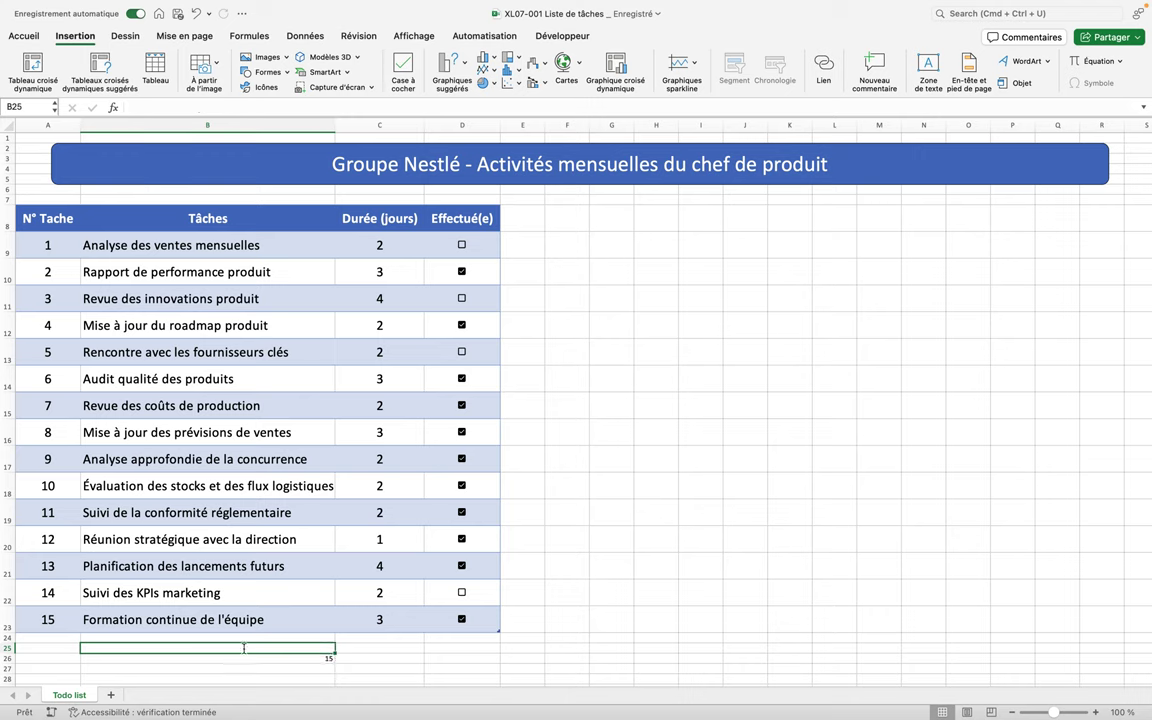
{"action": "type", "text": "Total"}
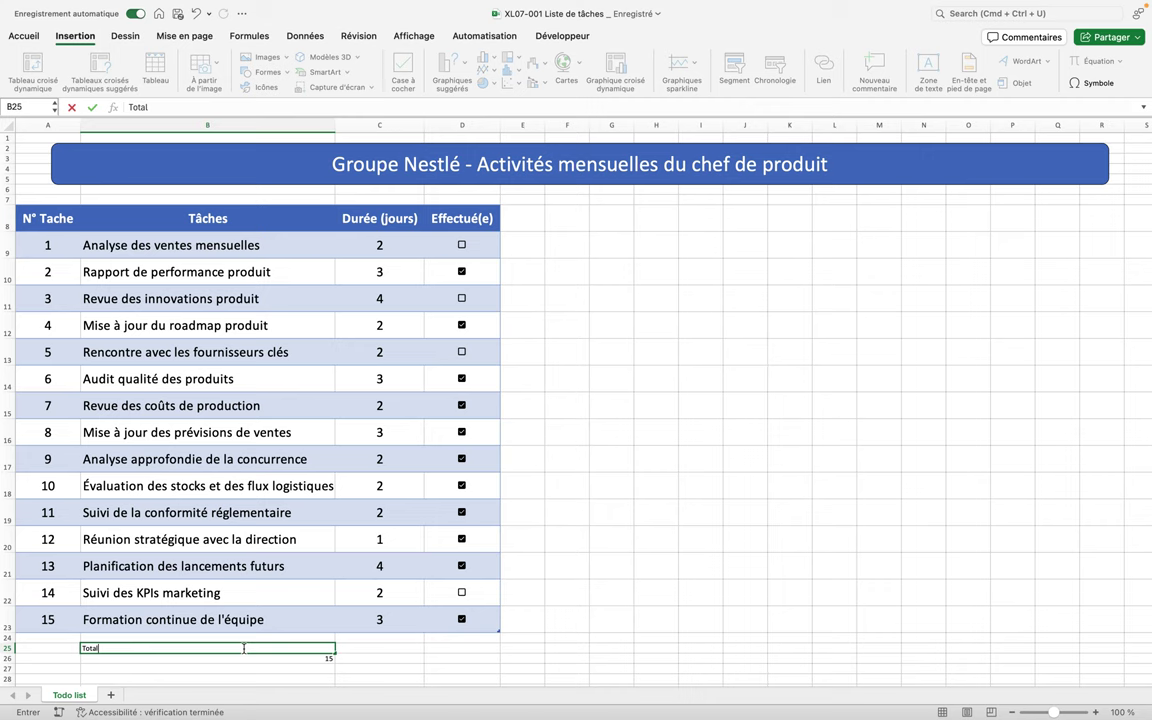
{"action": "mouse_move", "coordinate": [320, 705]}
{"action": "key", "text": "Return"}
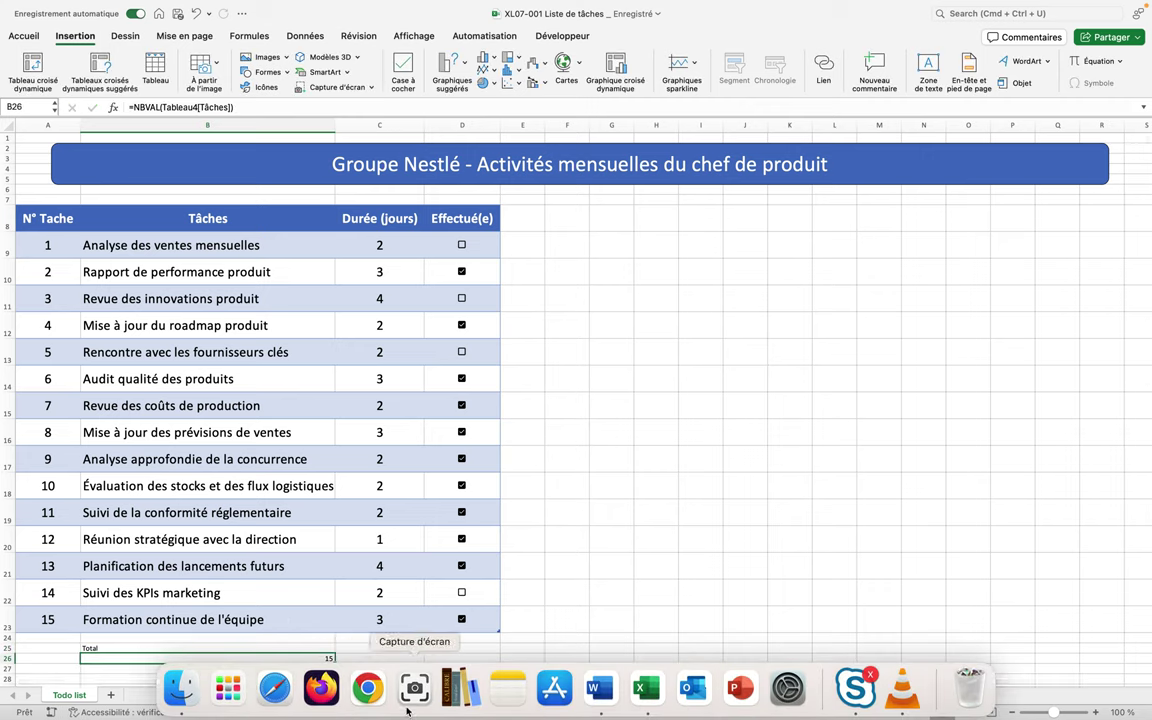
{"action": "left_click", "coordinate": [373, 651]}
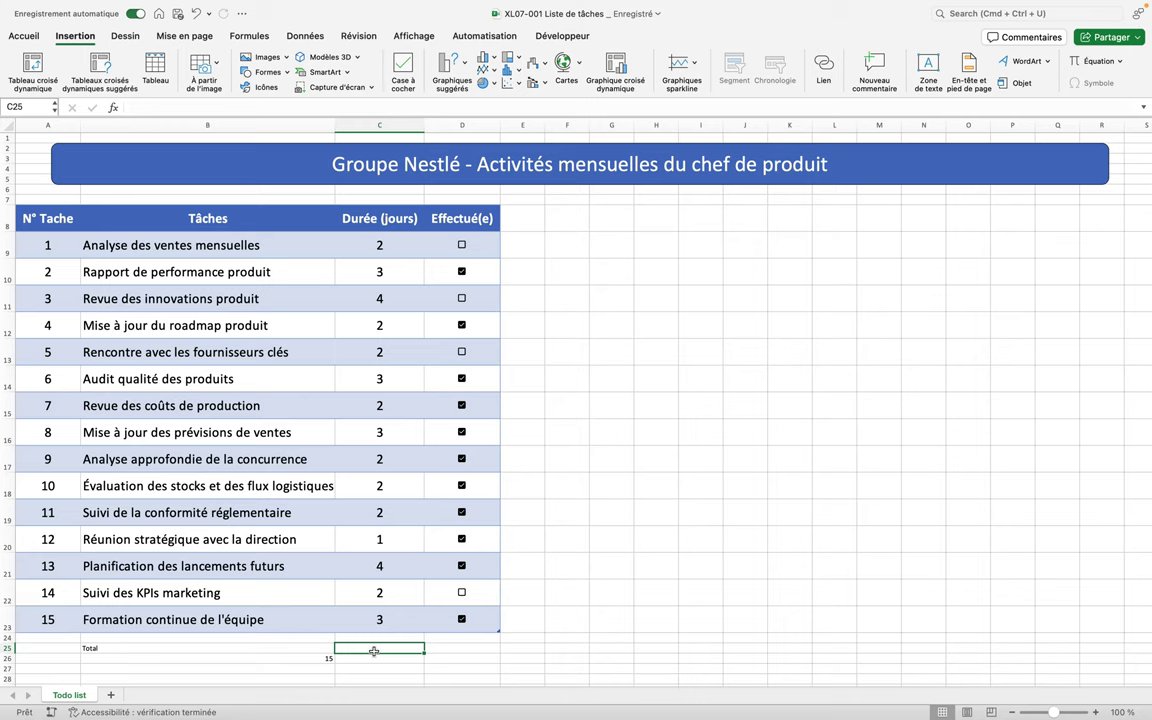
Label C25 'nb taches achevées' and count ticked Effectué(e) boxes in C26 with NB.SI(...;VRAI), giving 11.
{"action": "type", "text": "nb taches "}
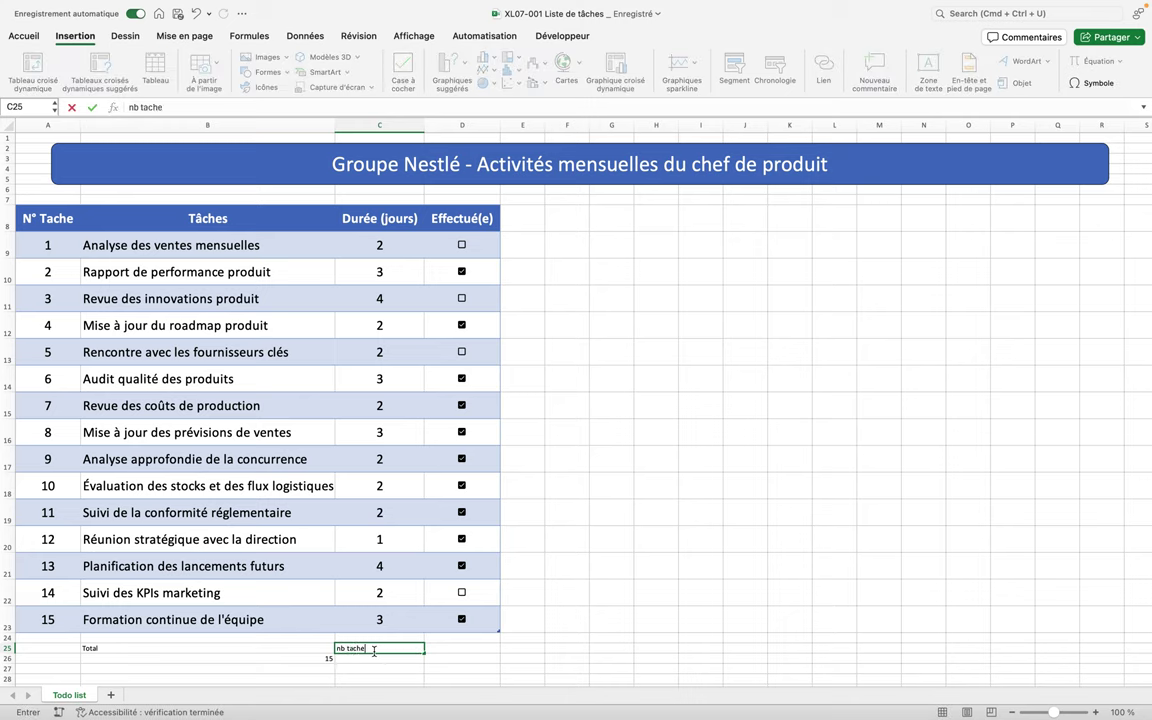
{"action": "type", "text": "achevées"}
{"action": "key", "text": "Return"}
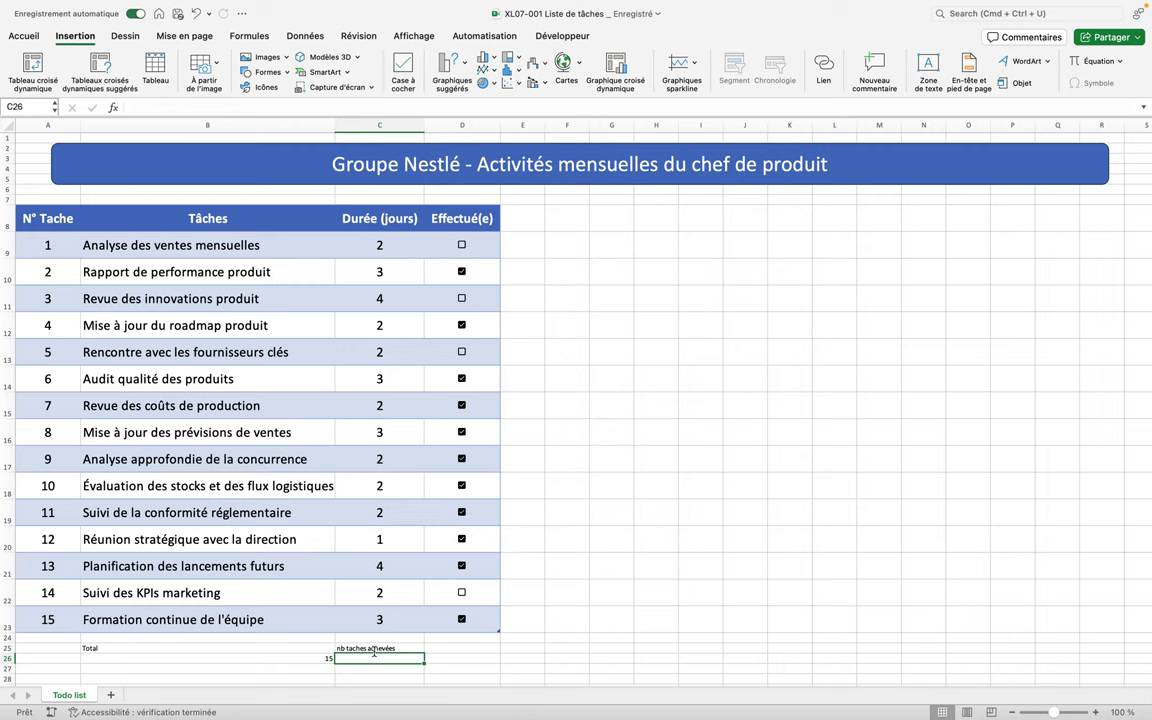
{"action": "type", "text": "="}
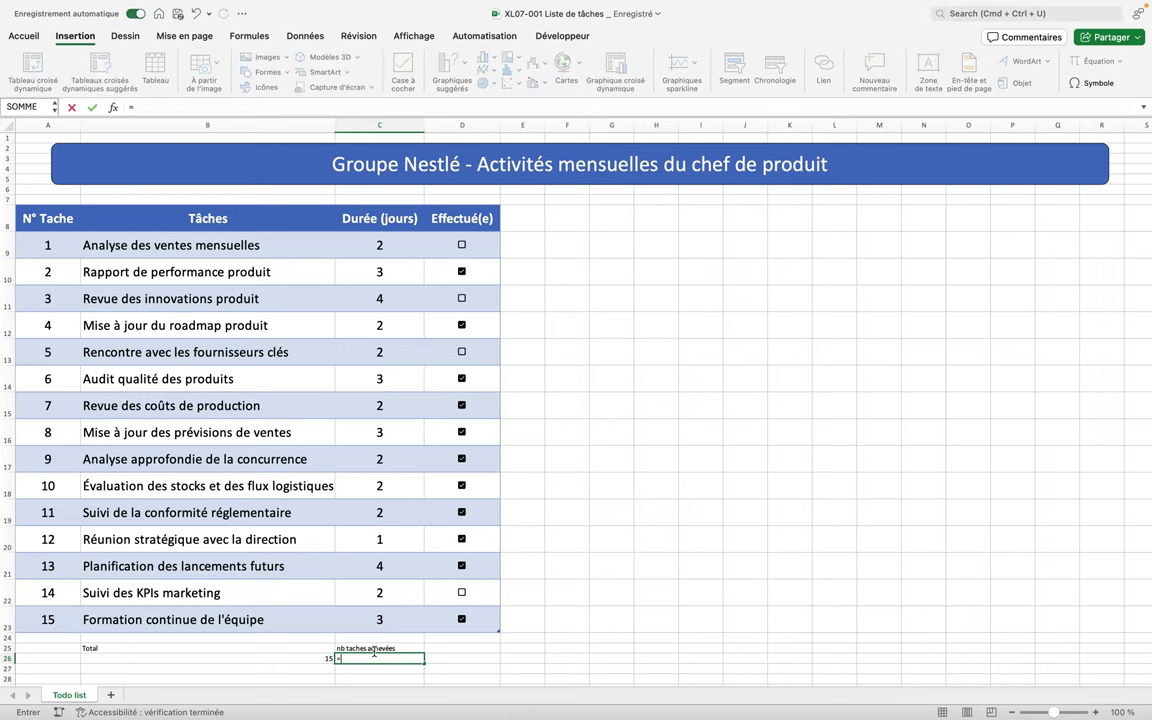
{"action": "type", "text": "nb"}
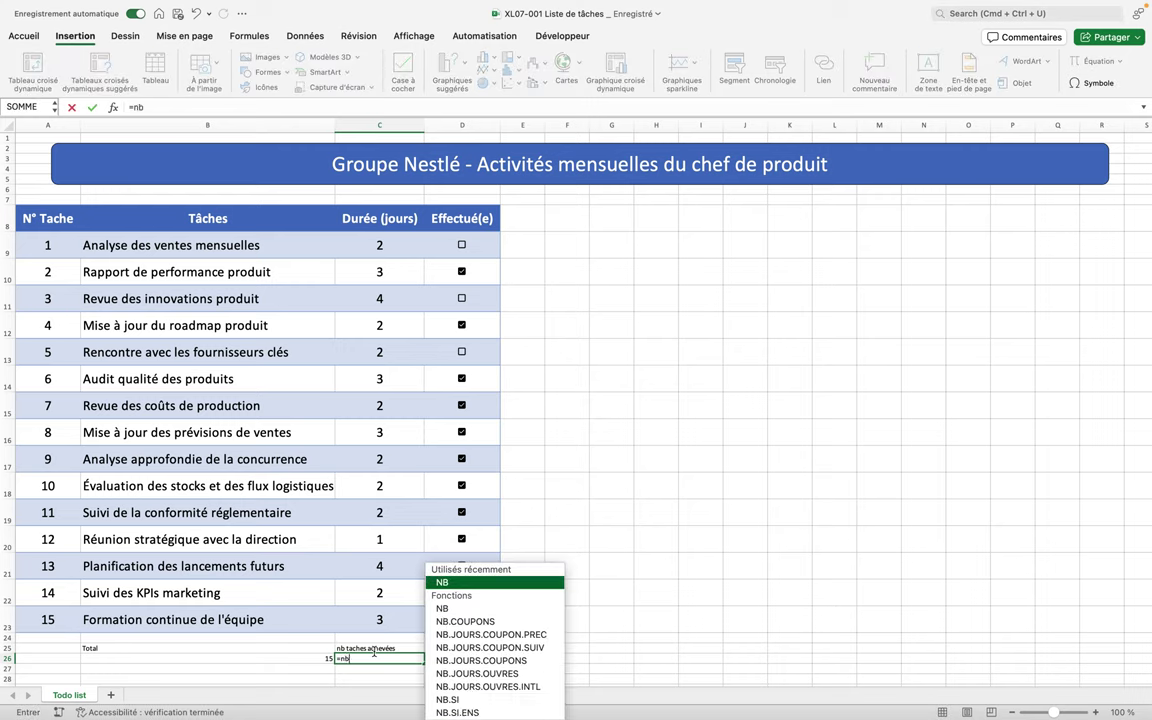
{"action": "type", "text": ".si("}
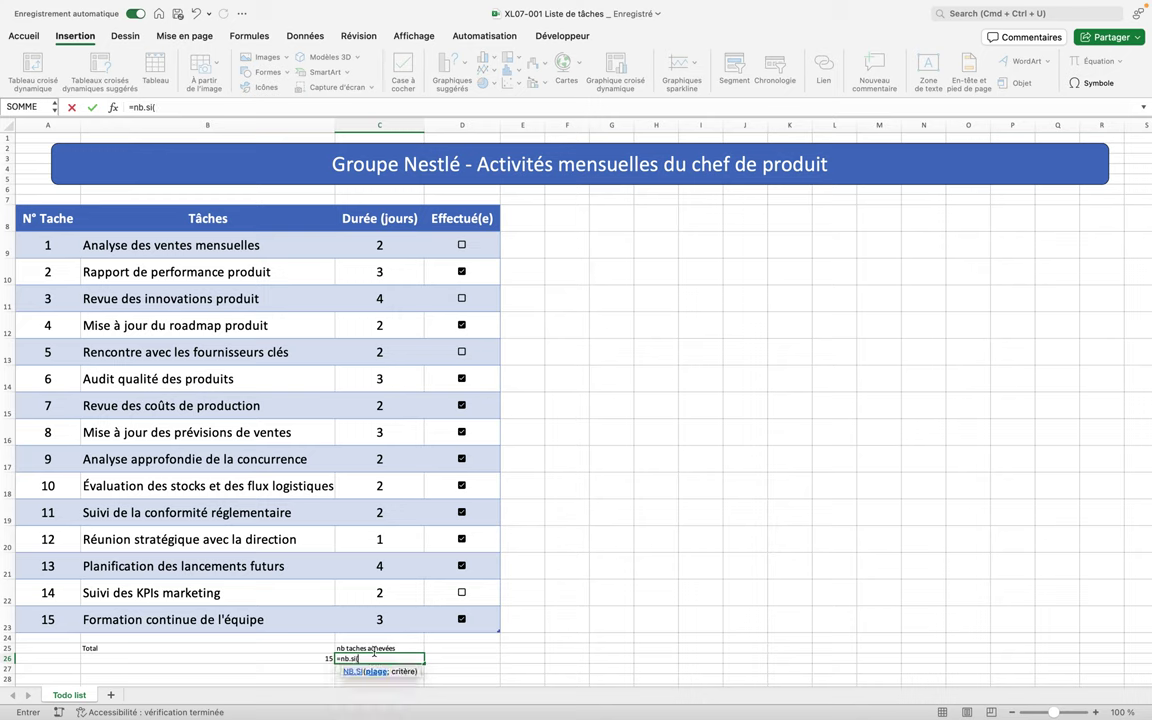
{"action": "left_click_drag", "start_coordinate": [487, 249], "coordinate": [463, 619]}
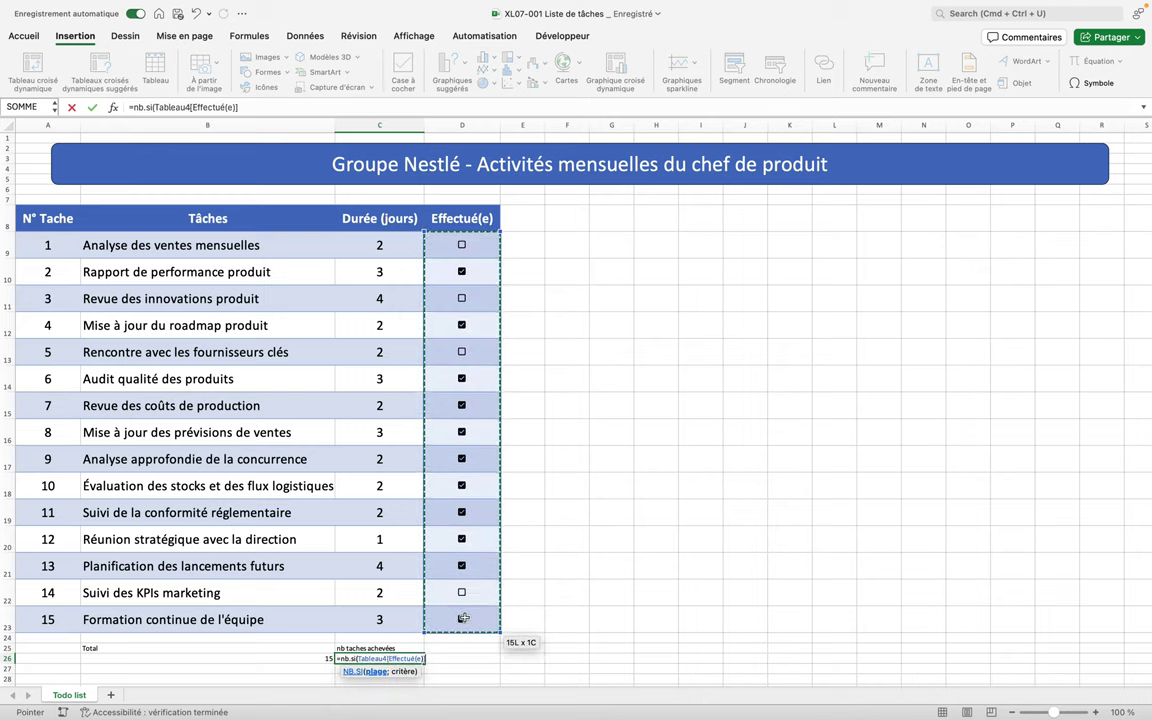
{"action": "type", "text": ";"}
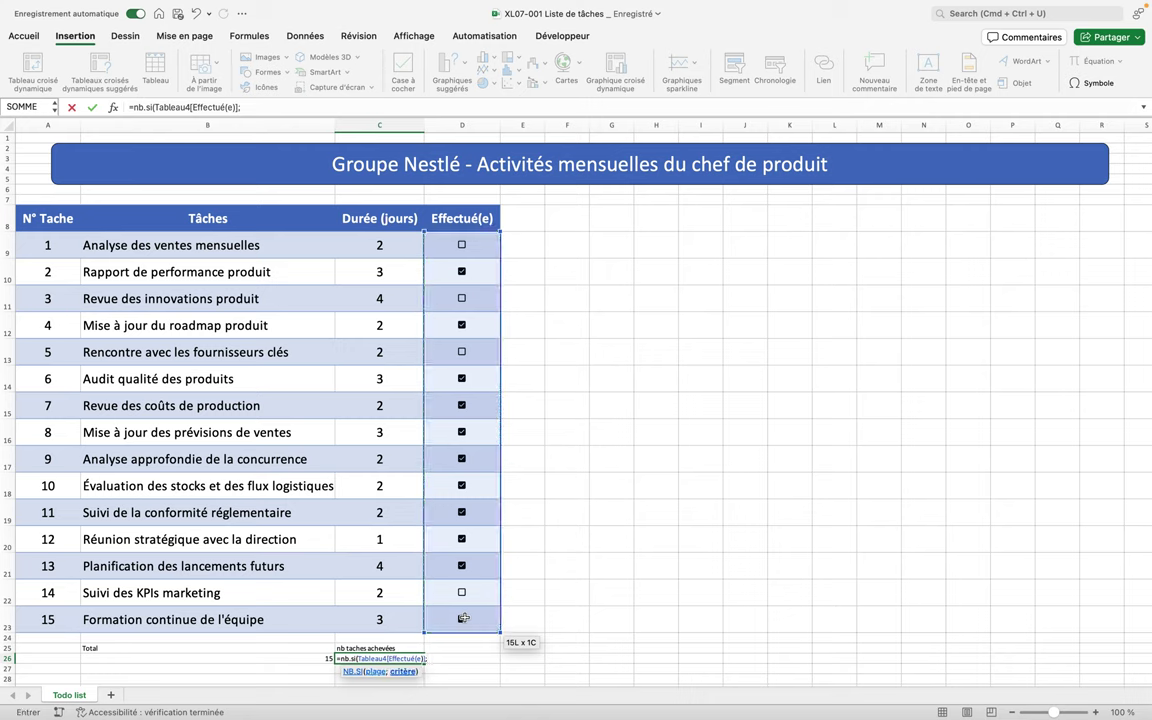
{"action": "type", "text": "Vrai"}
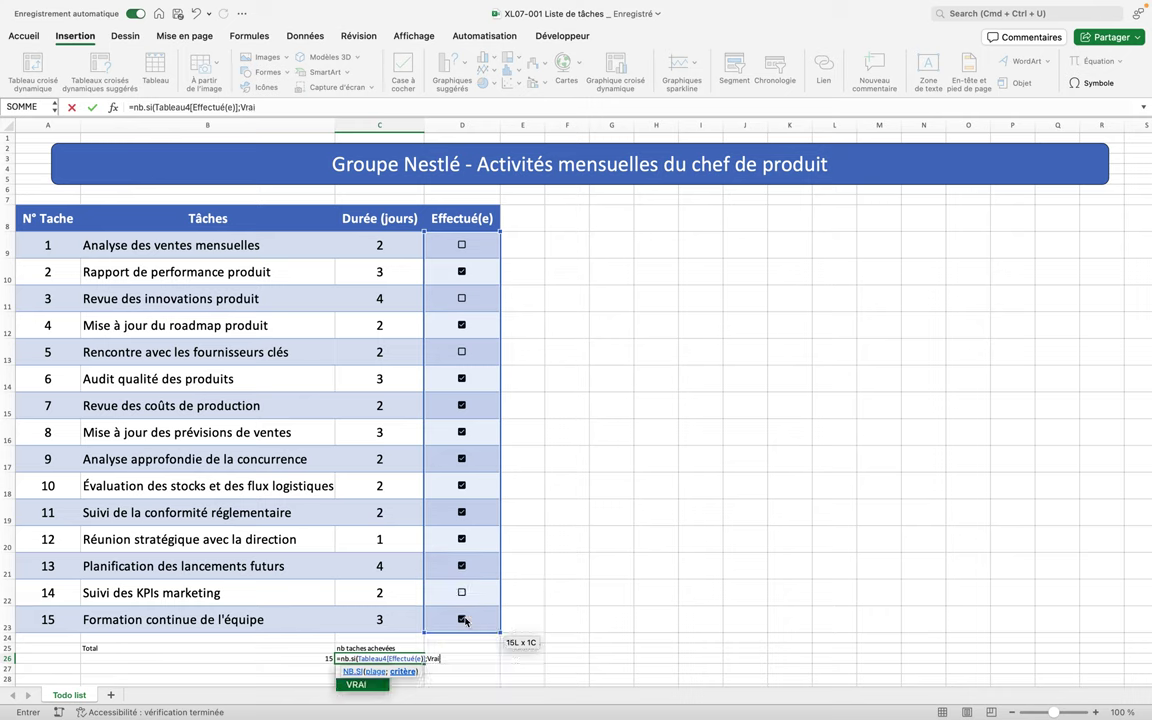
{"action": "type", "text": ")"}
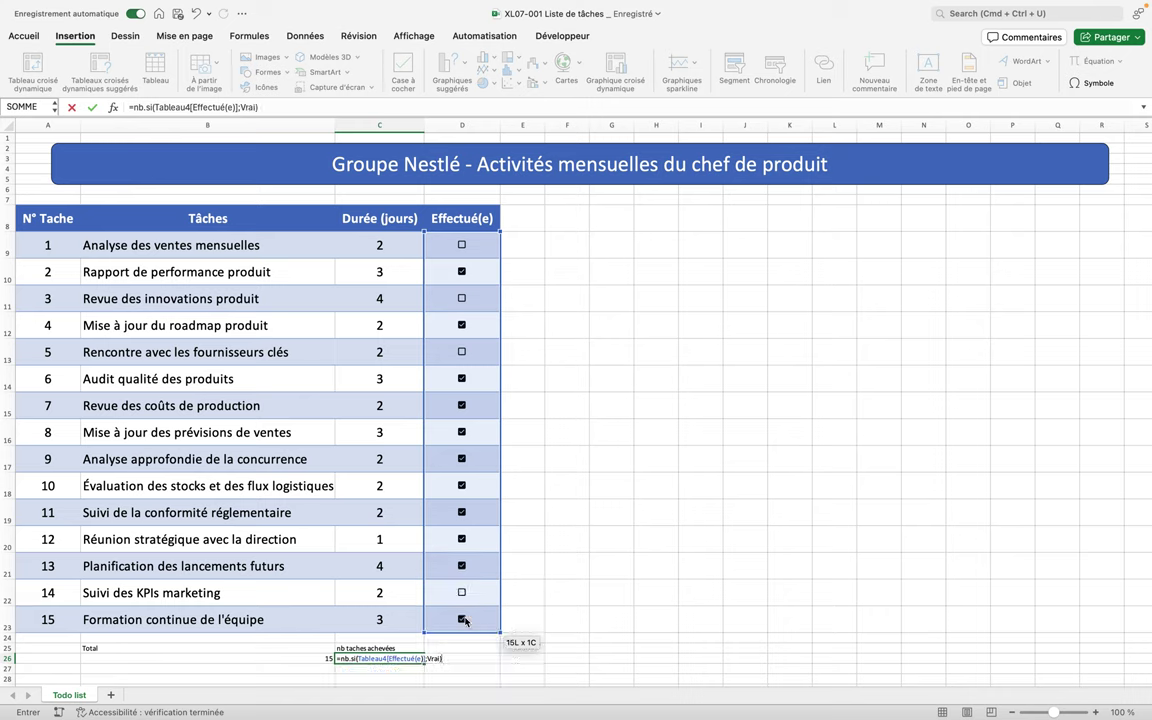
{"action": "key", "text": "Return"}
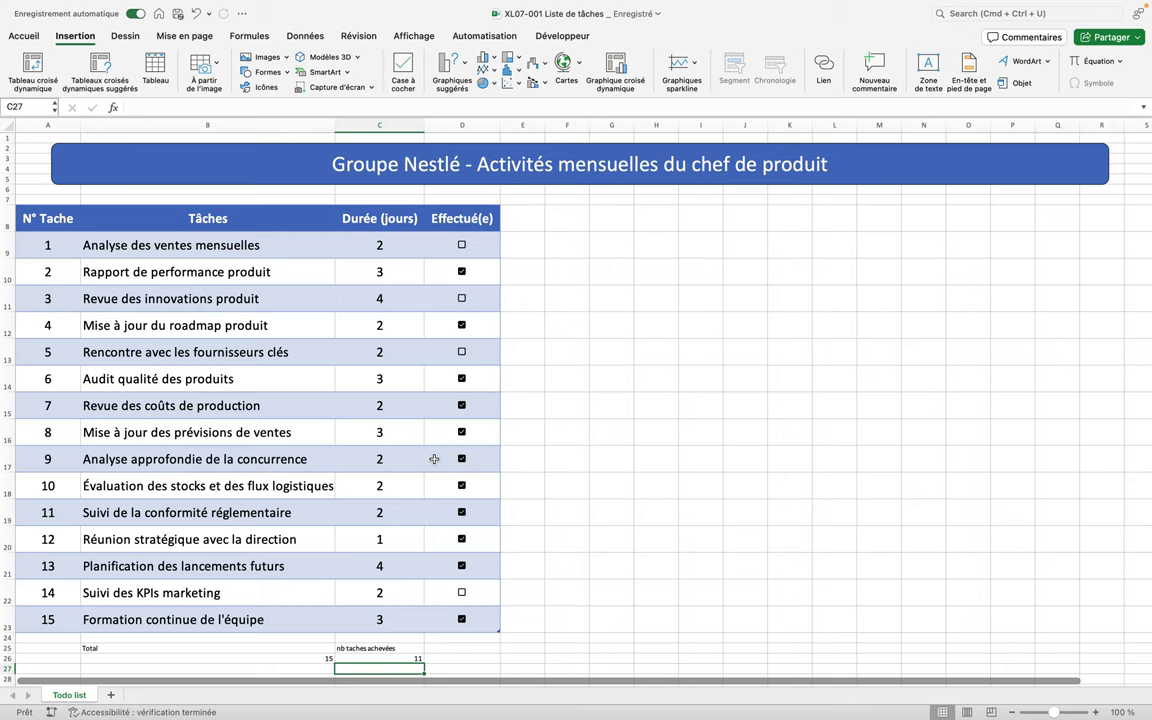
{"action": "left_click", "coordinate": [479, 649]}
Label D25 'en cours' and count unticked Effectué(e) boxes in D26 with NB.SI(...;FAUX), giving 4.
{"action": "type", "text": "en cours"}
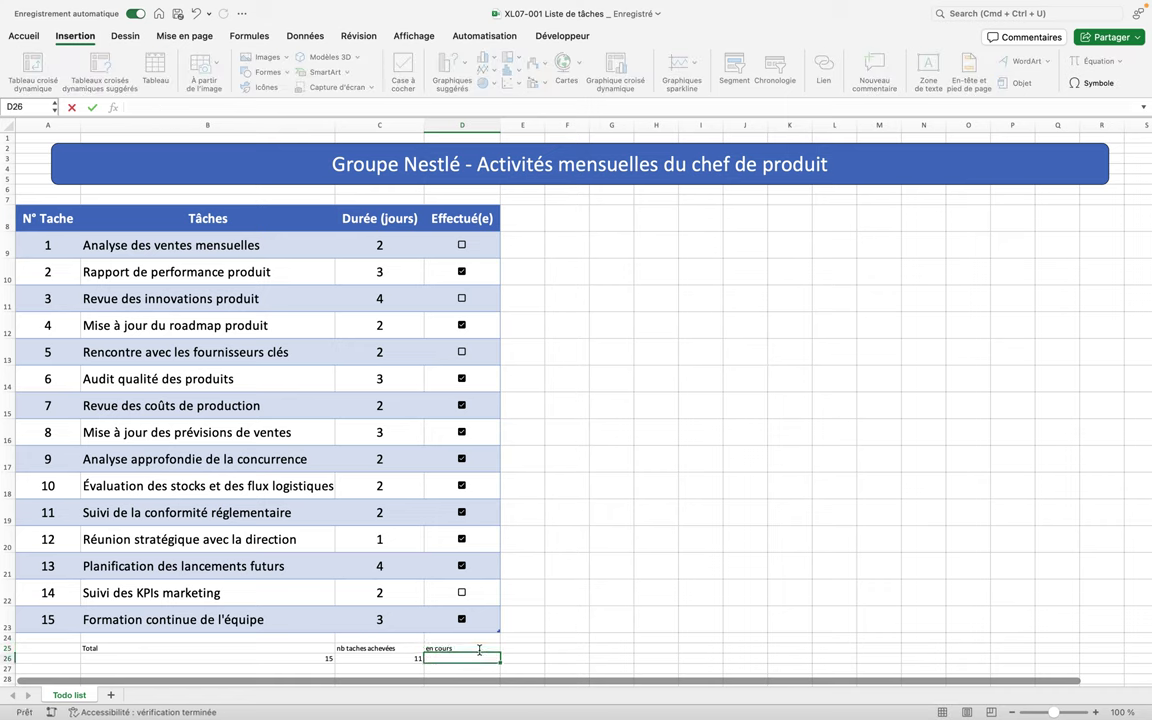
{"action": "key", "text": "Return"}
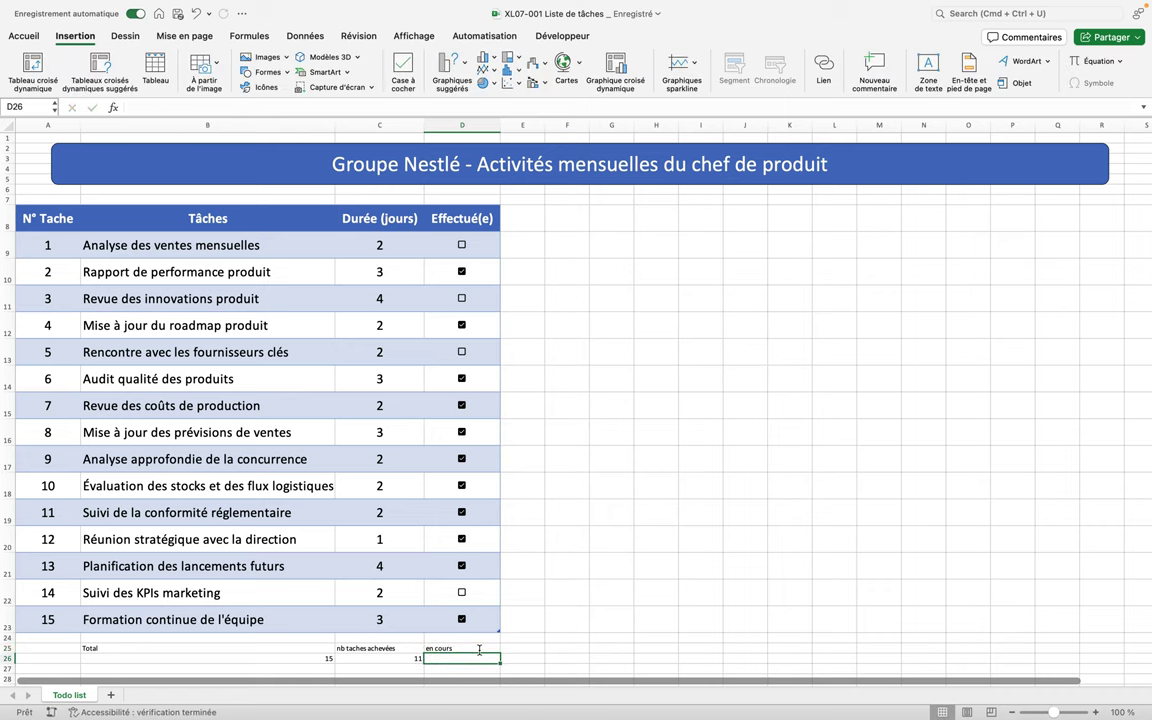
{"action": "type", "text": "=nb"}
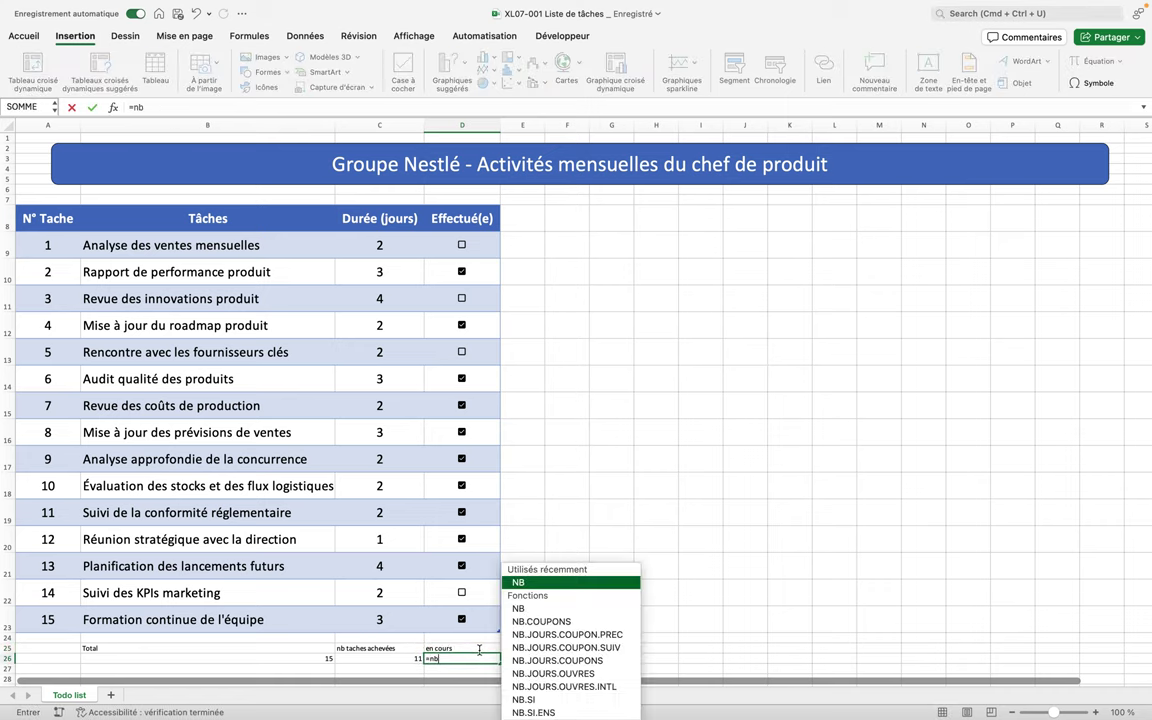
{"action": "type", "text": ".si("}
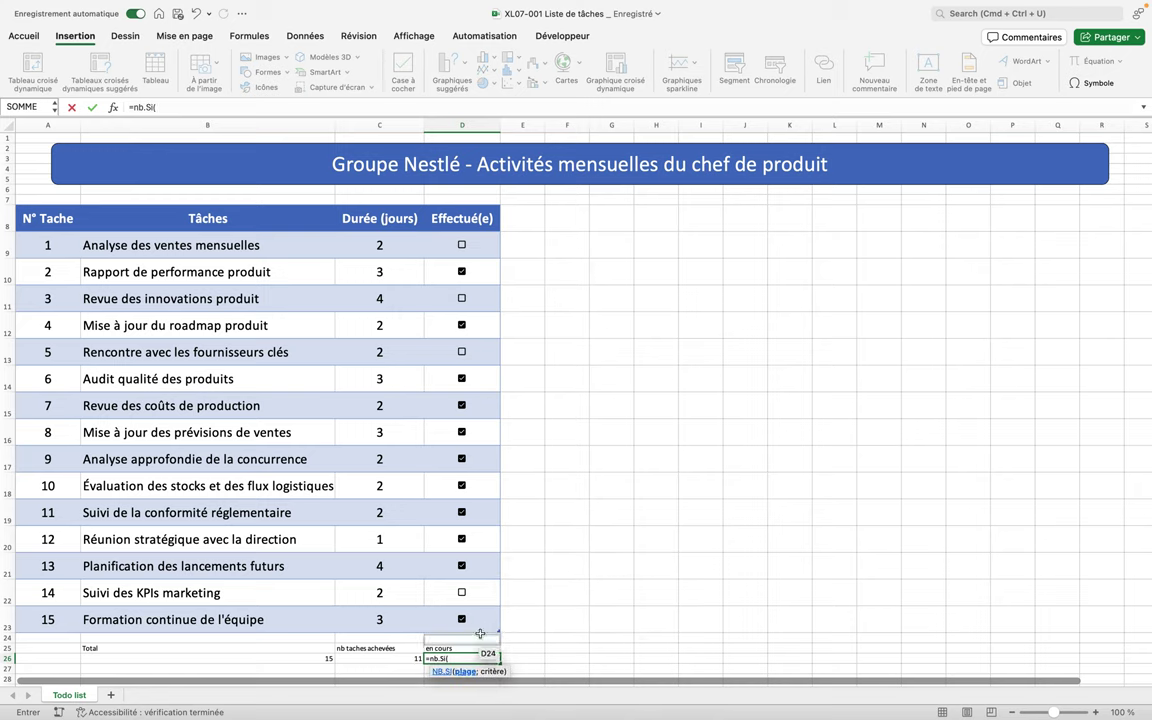
{"action": "left_click_drag", "start_coordinate": [488, 250], "coordinate": [474, 614]}
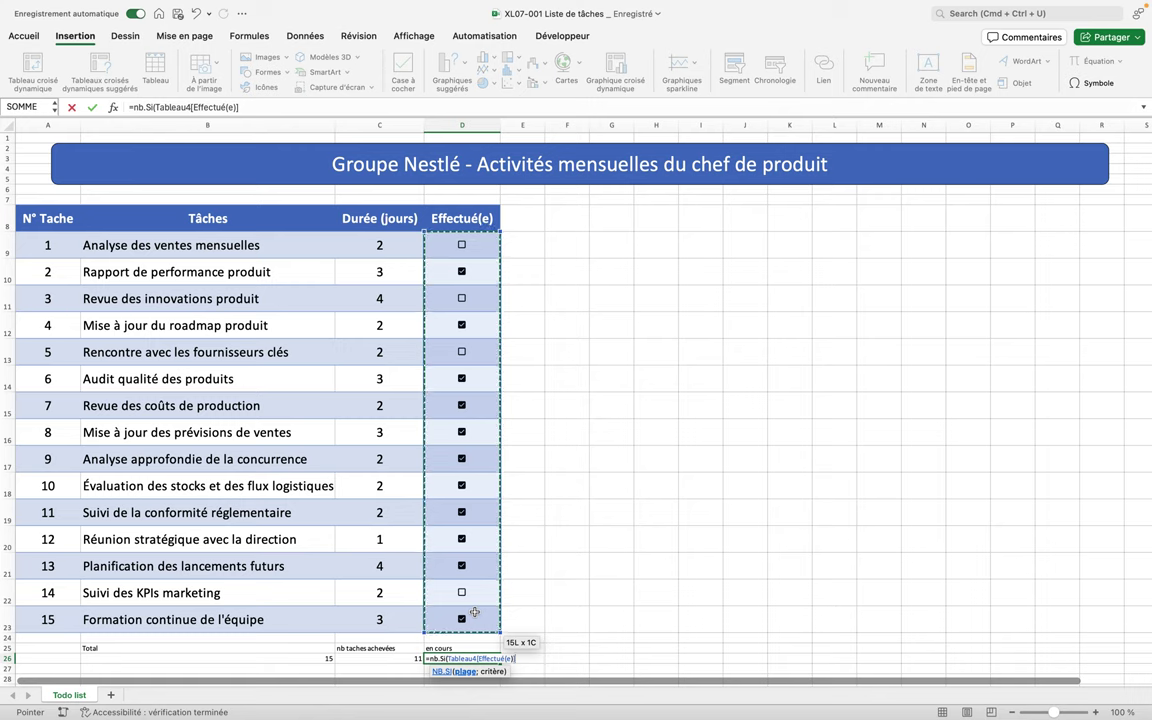
{"action": "type", "text": ";"}
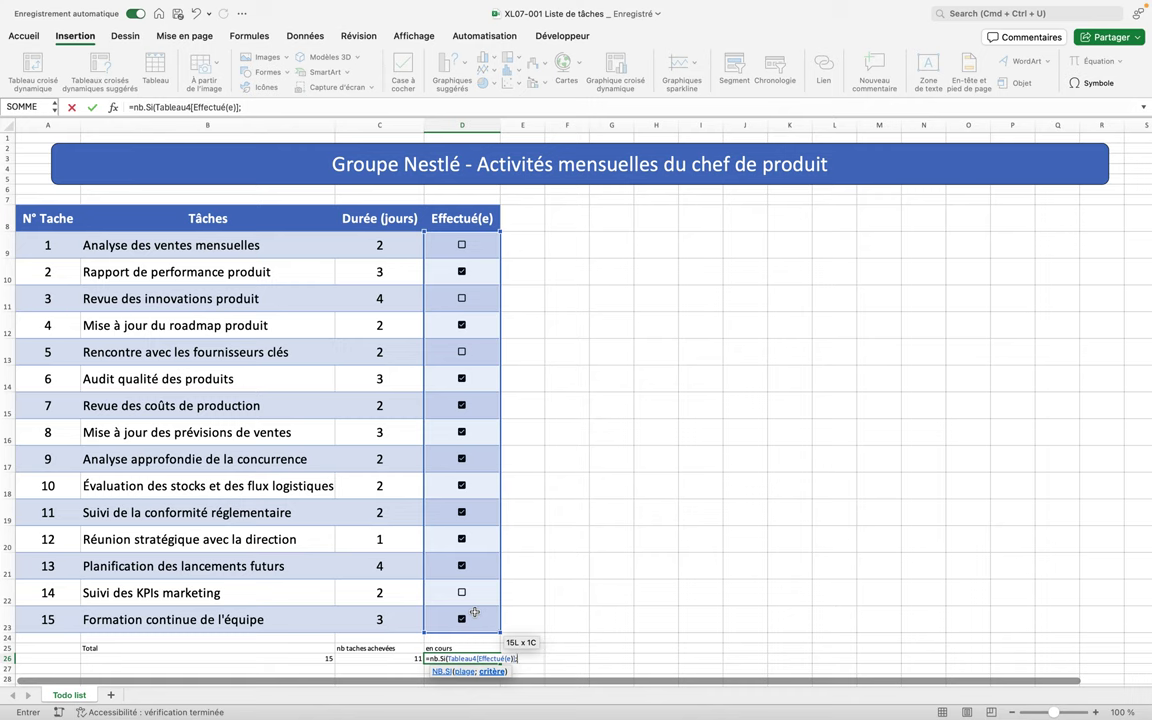
{"action": "type", "text": "FAUX"}
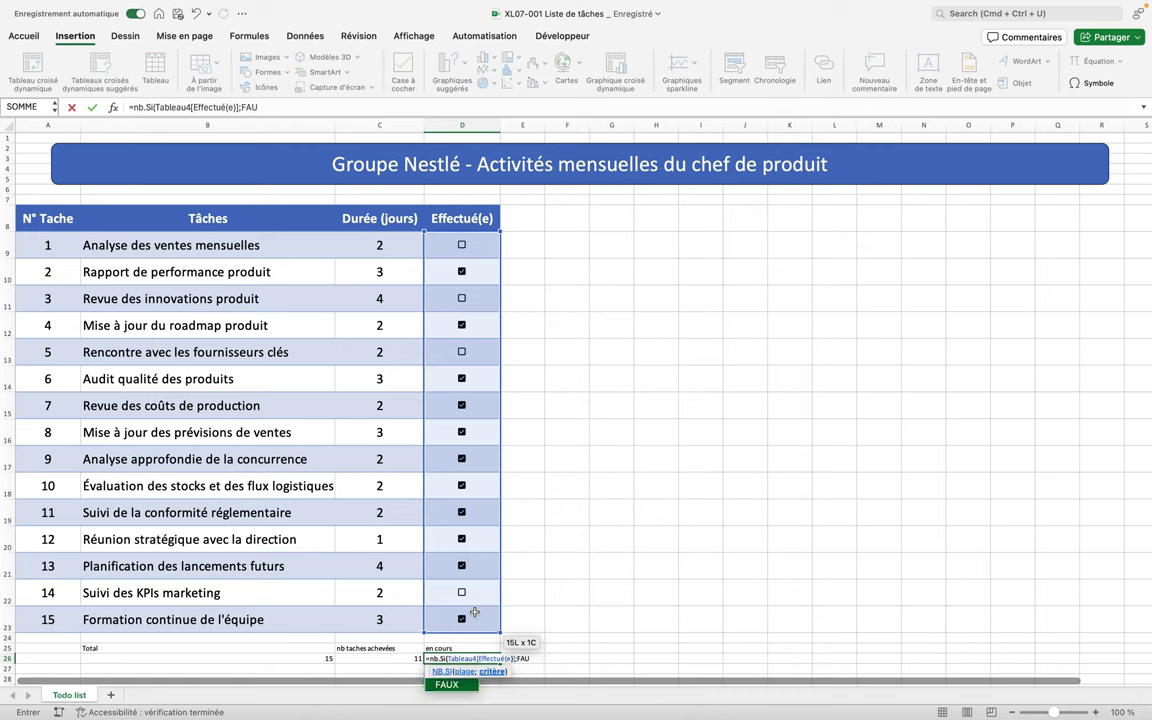
{"action": "type", "text": ")"}
{"action": "key", "text": "Return"}
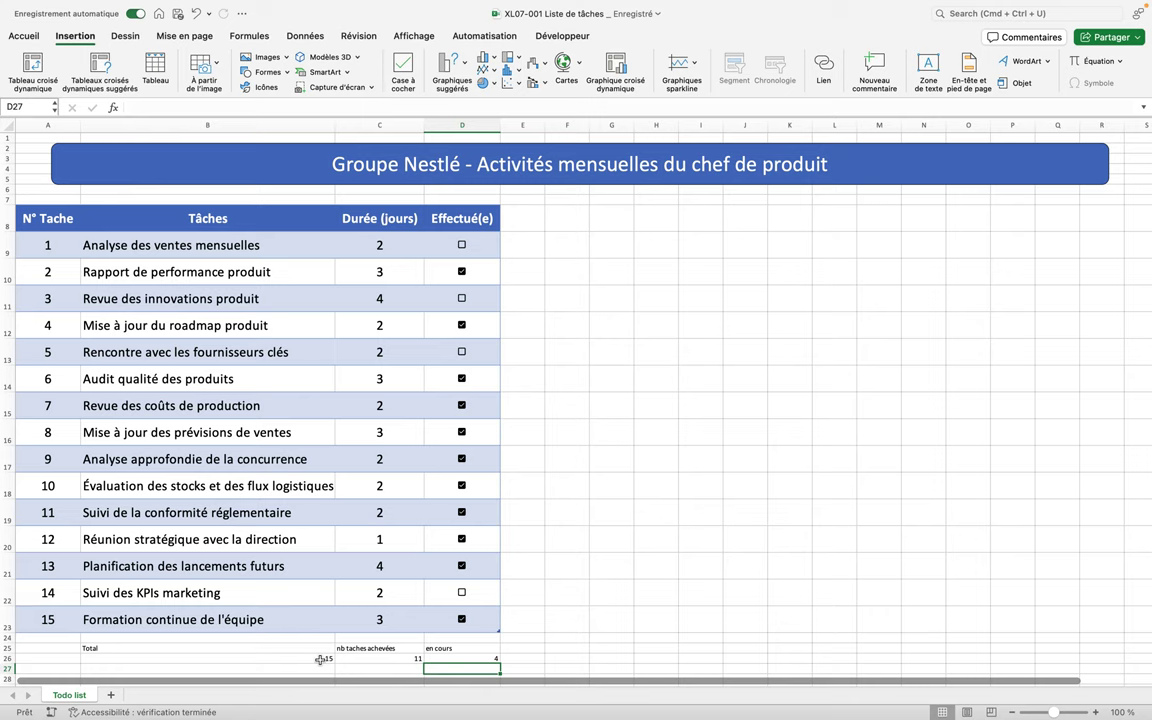
{"action": "left_click", "coordinate": [357, 667]}
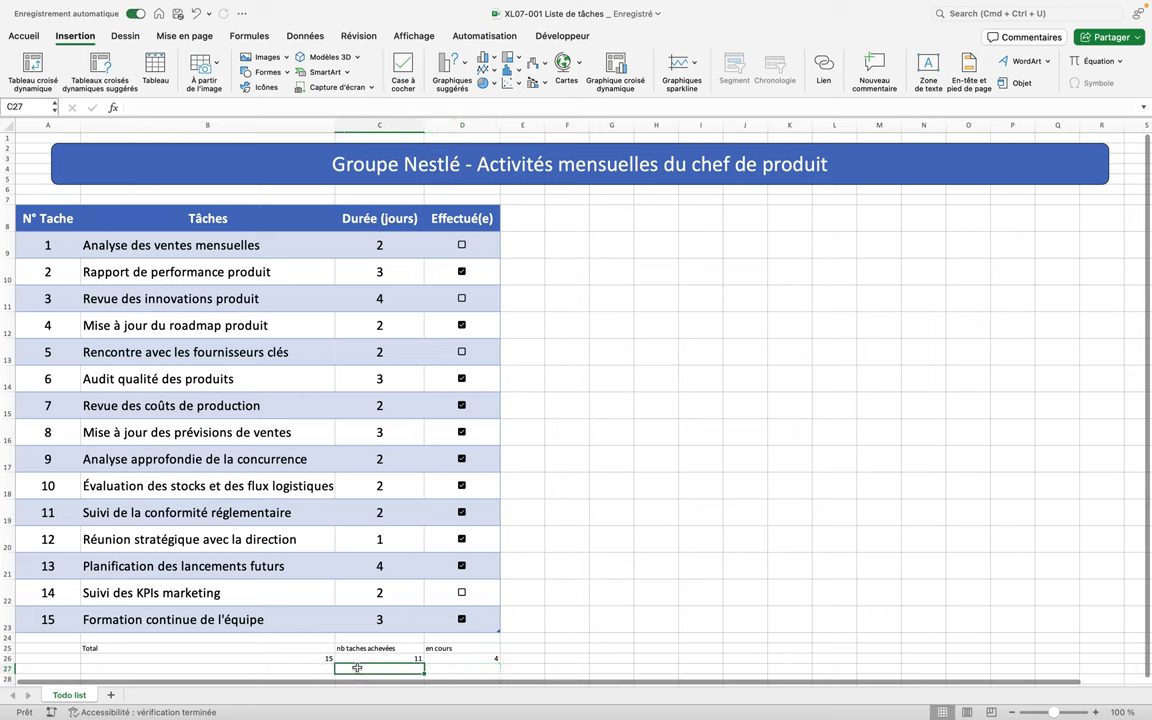
Enter =C26/B26 in C27 and format it as a percentage, showing 73%.
{"action": "type", "text": "="}
{"action": "left_click", "coordinate": [357, 660]}
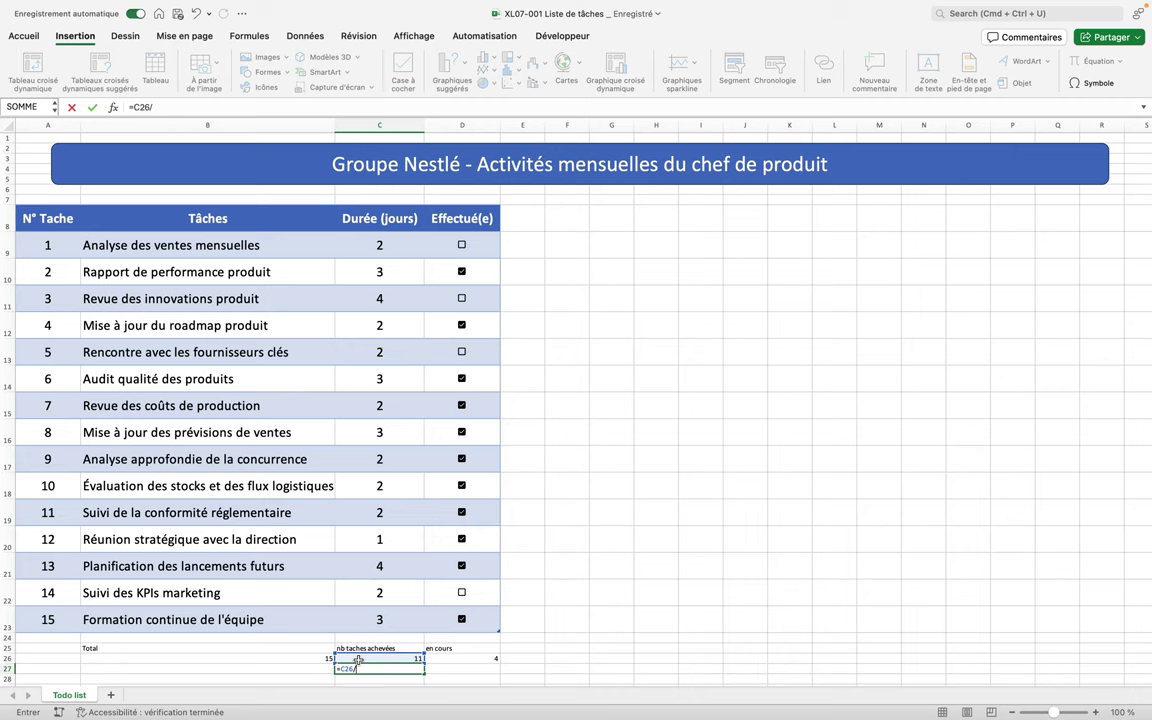
{"action": "type", "text": "/"}
{"action": "left_click", "coordinate": [320, 659]}
{"action": "key", "text": "Return"}
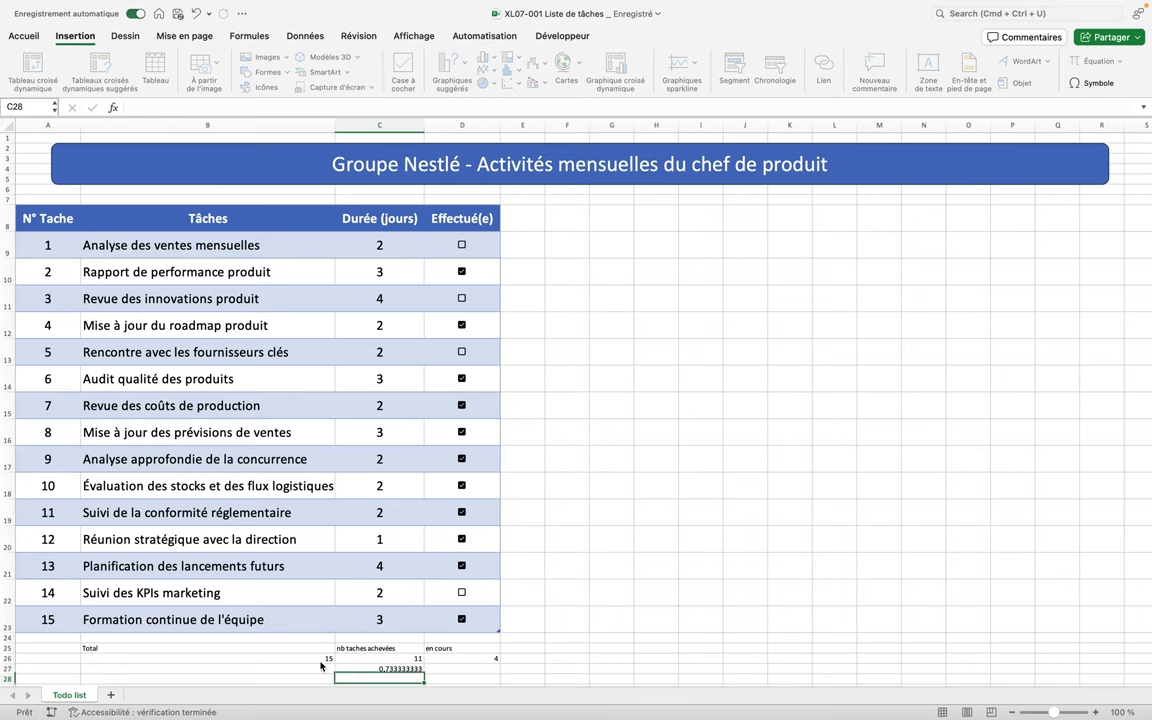
{"action": "key", "text": "Up"}
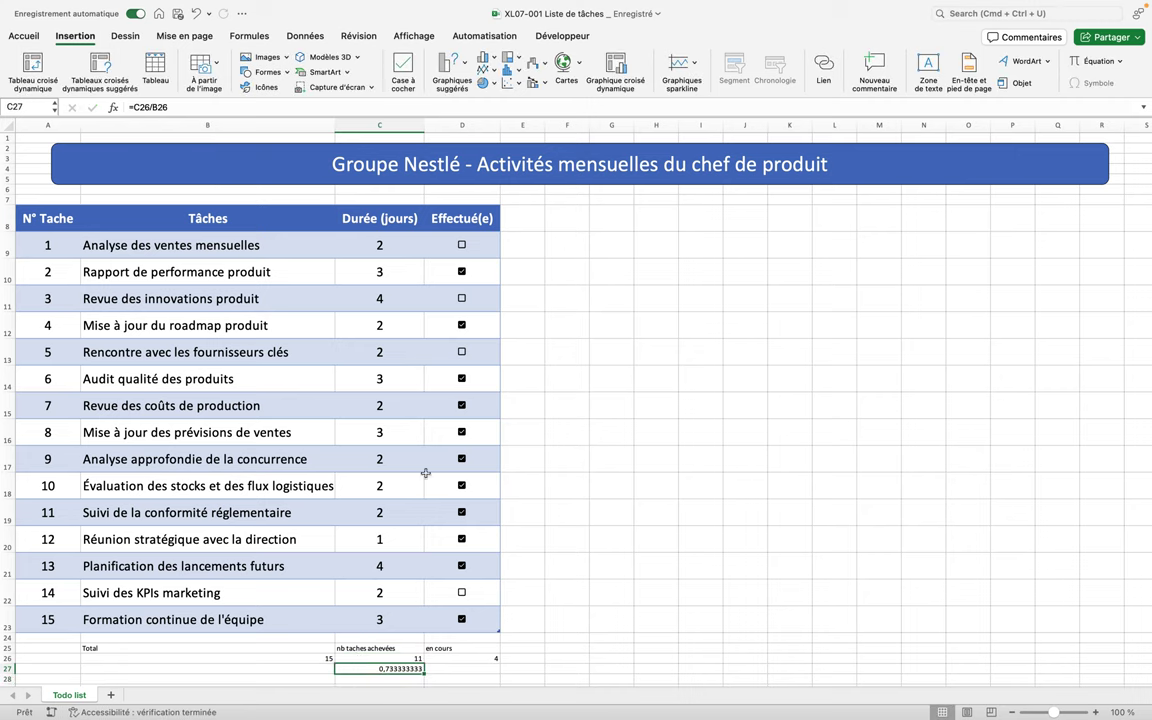
{"action": "left_click", "coordinate": [30, 36]}
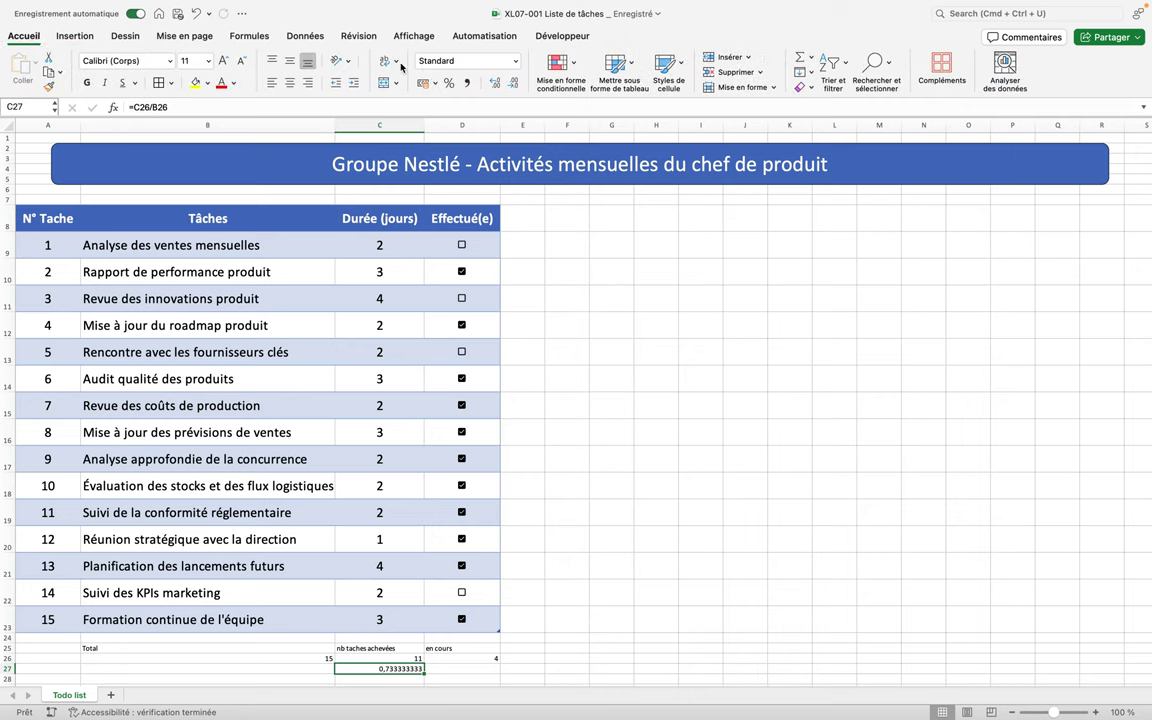
{"action": "left_click", "coordinate": [448, 83]}
{"action": "left_click", "coordinate": [75, 36]}
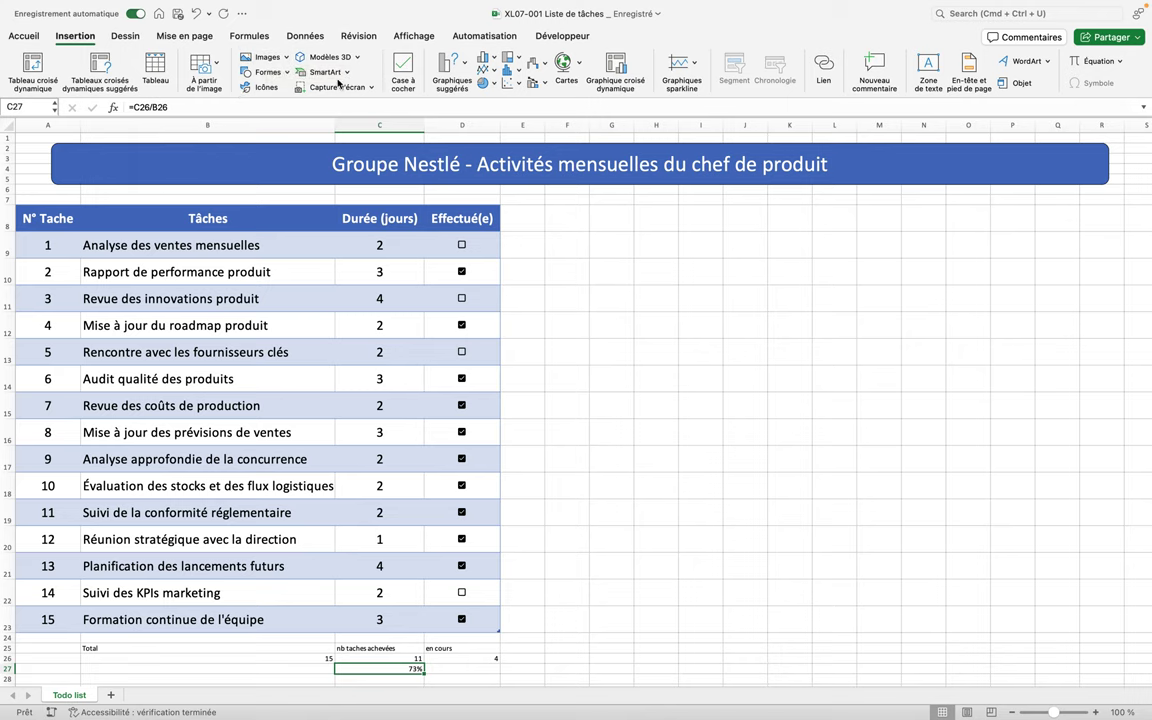
Draw a rounded rectangle card to the right of the task table.
{"action": "left_click", "coordinate": [266, 73]}
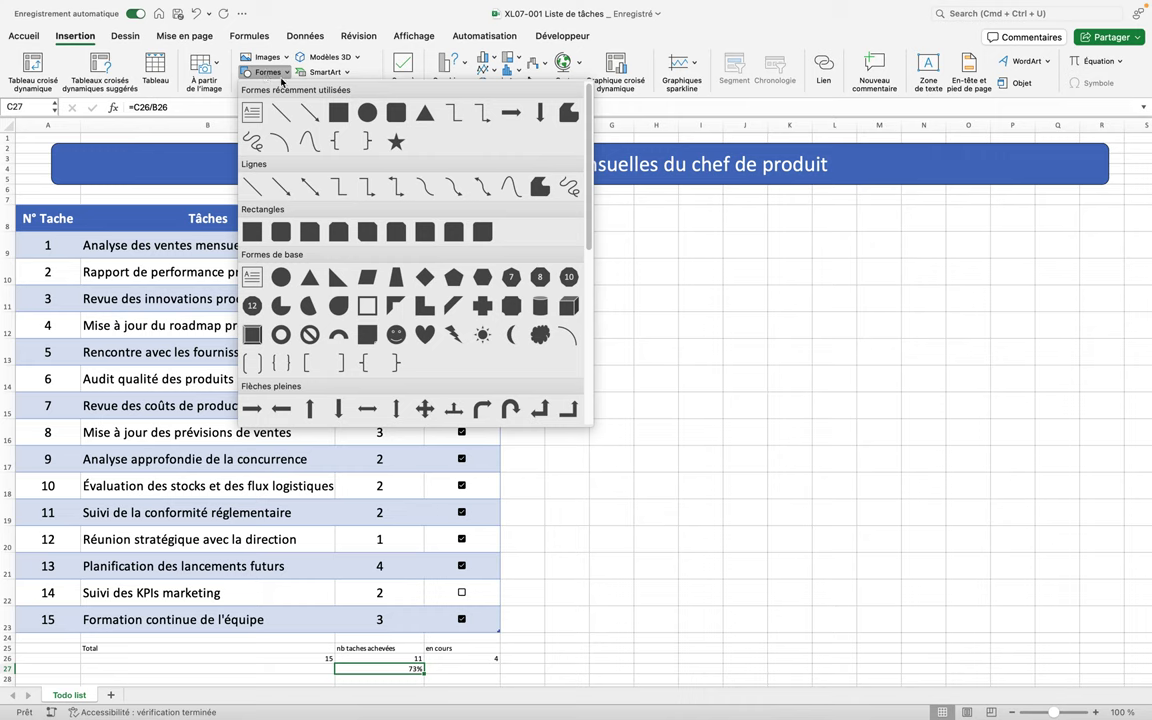
{"action": "left_click", "coordinate": [367, 112]}
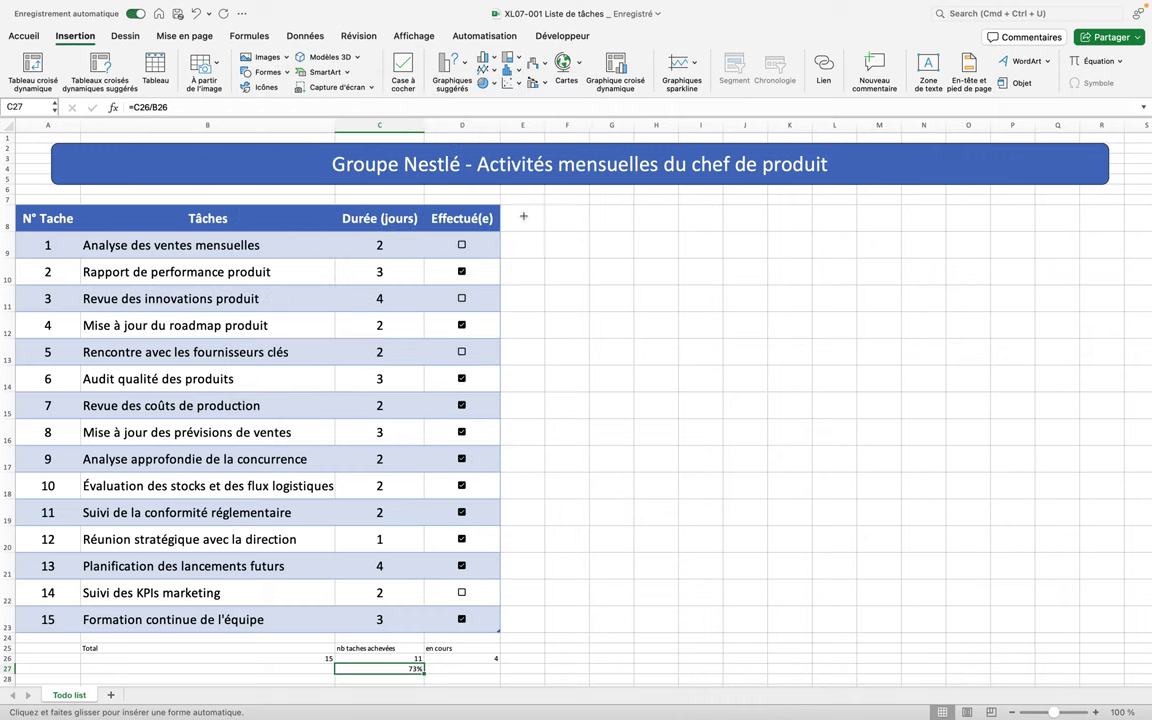
{"action": "left_click_drag", "start_coordinate": [523, 216], "coordinate": [694, 277]}
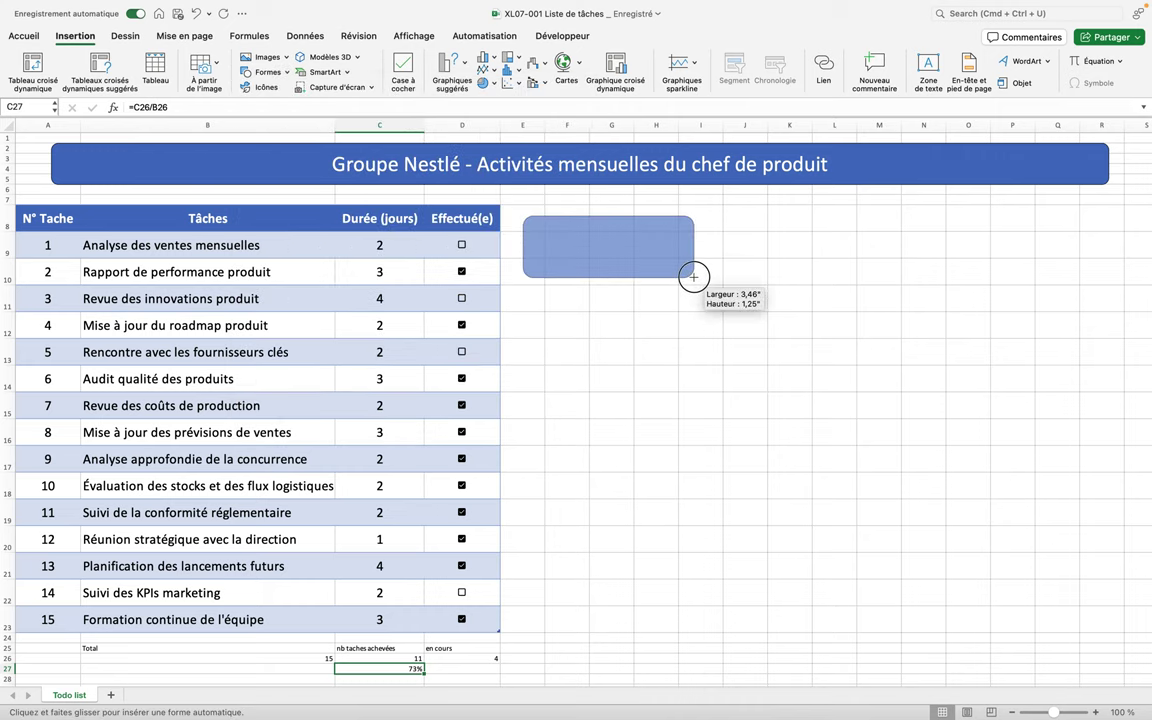
{"action": "left_click_drag", "start_coordinate": [694, 277], "coordinate": [690, 298]}
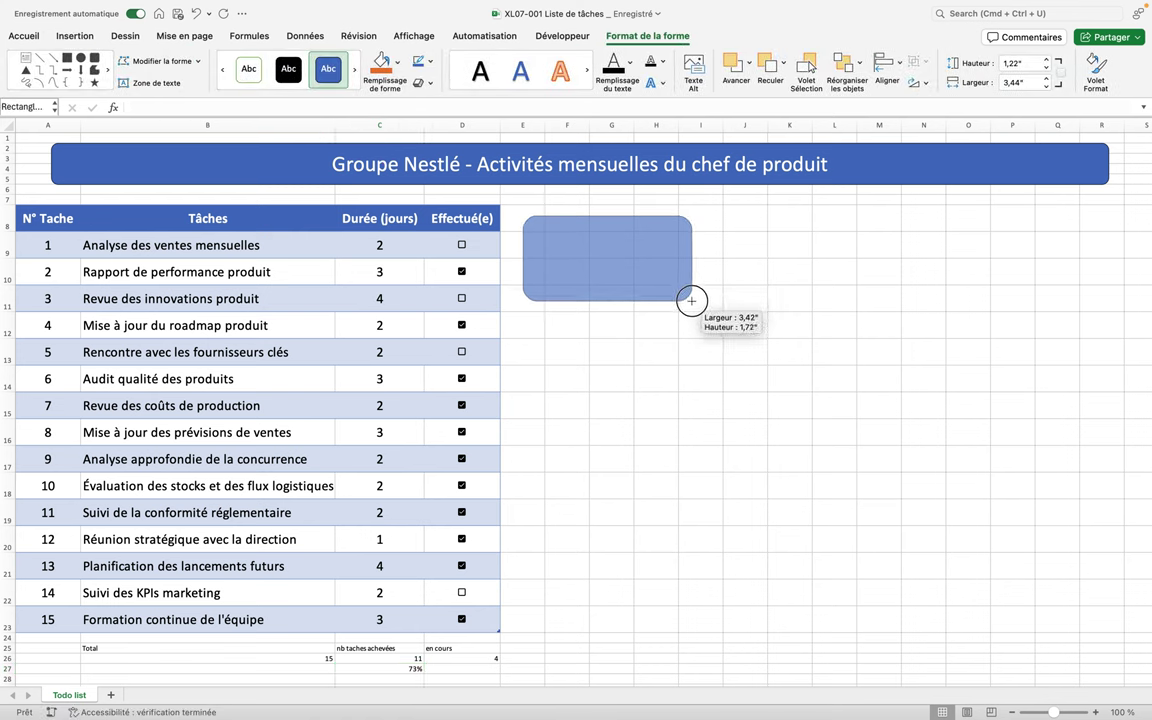
{"action": "left_click_drag", "start_coordinate": [690, 298], "coordinate": [692, 301]}
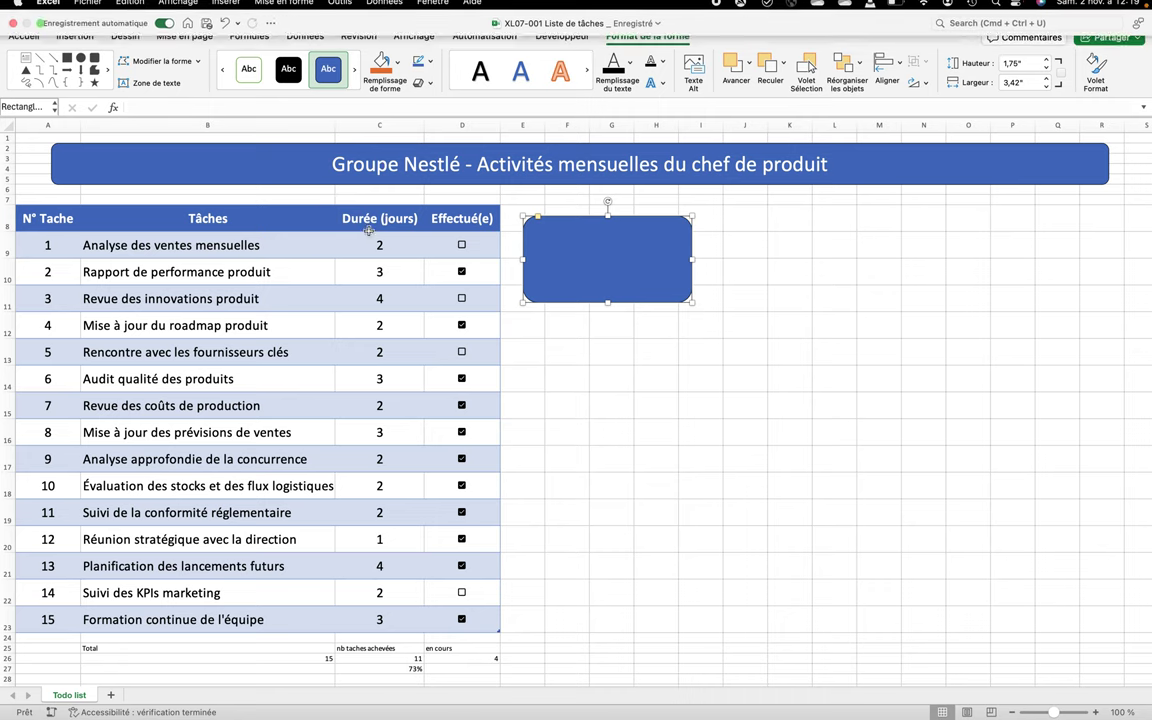
{"action": "left_click", "coordinate": [515, 364]}
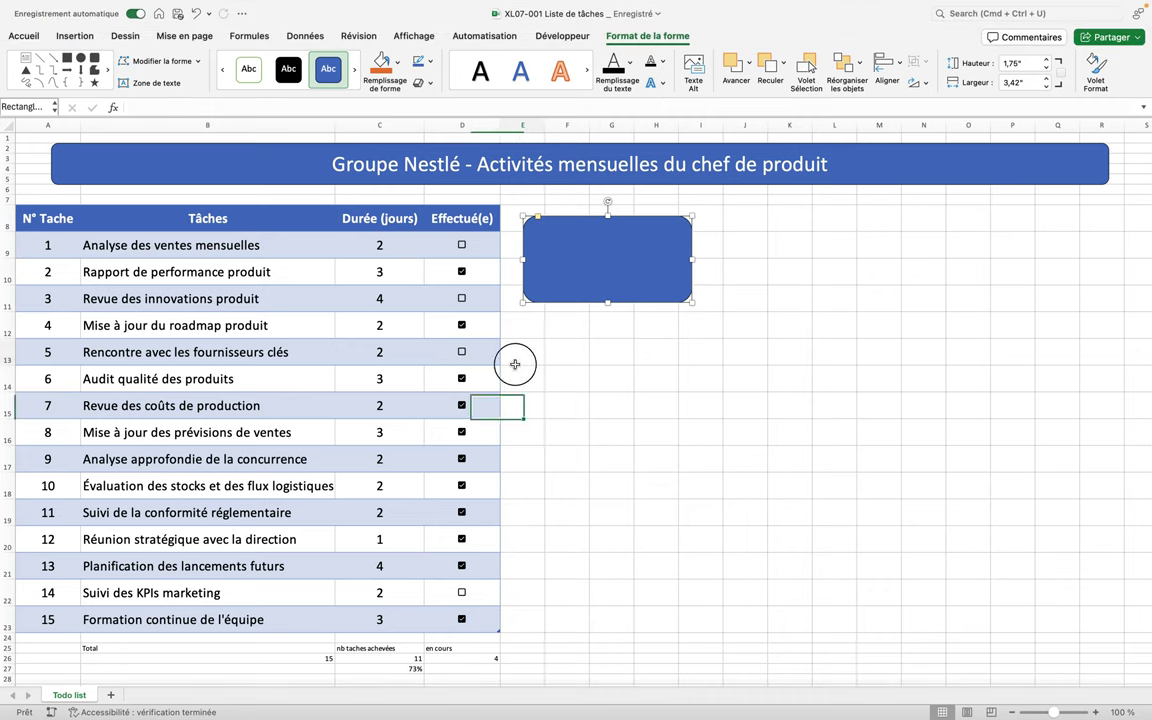
Draw a wide rounded rectangle across the top of the blue card.
{"action": "left_click", "coordinate": [68, 38]}
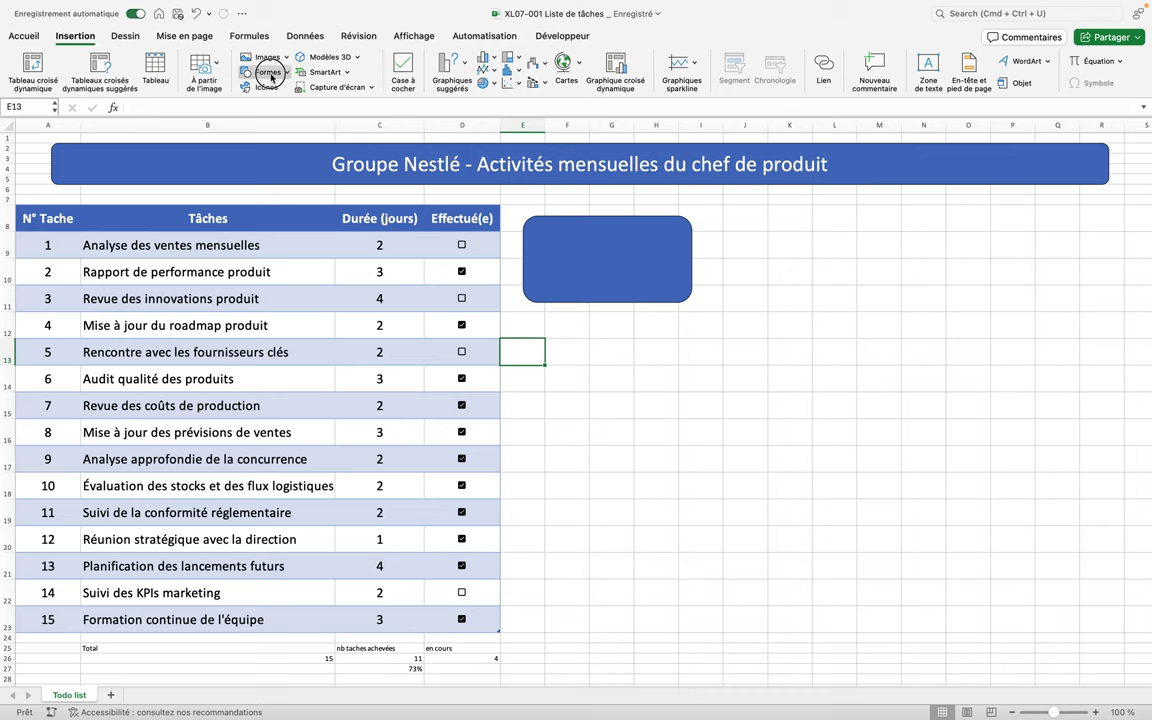
{"action": "left_click", "coordinate": [265, 72]}
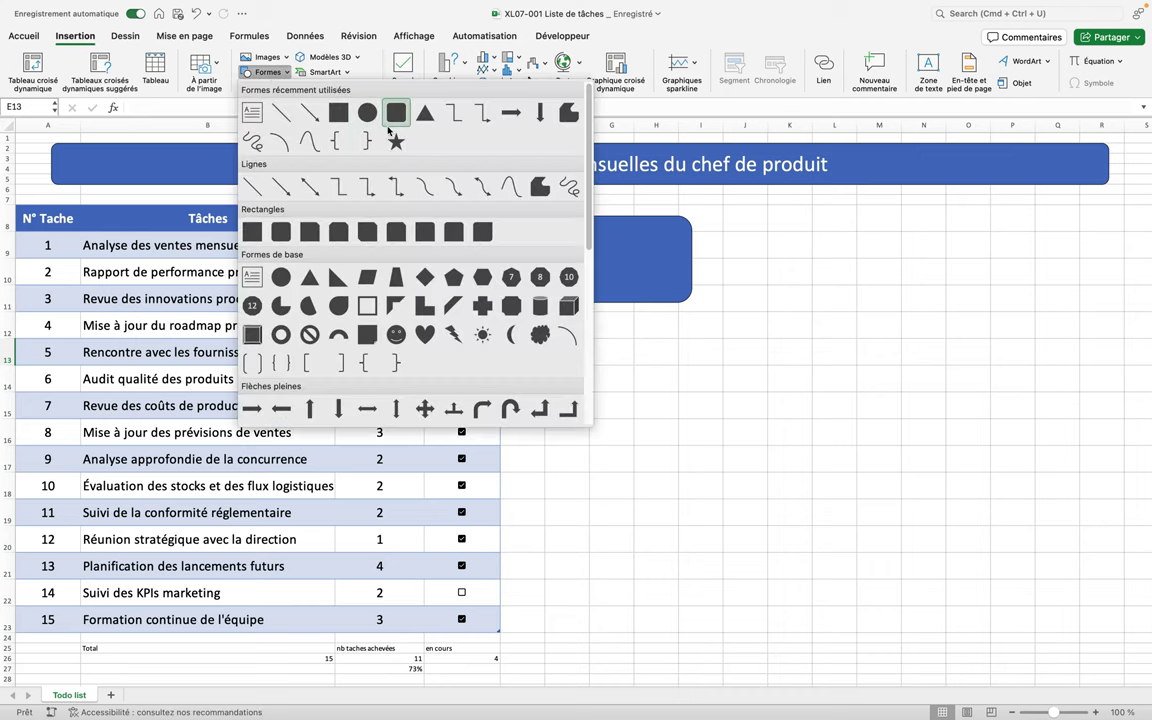
{"action": "left_click", "coordinate": [367, 113]}
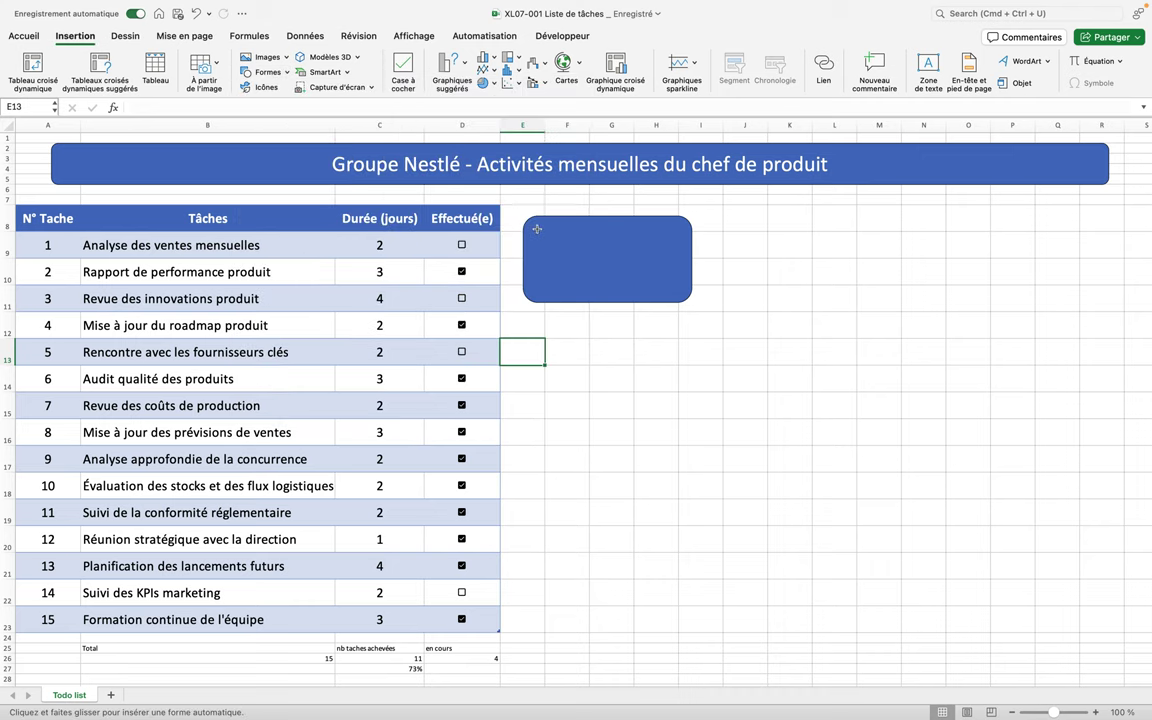
{"action": "left_click_drag", "start_coordinate": [535, 226], "coordinate": [678, 247]}
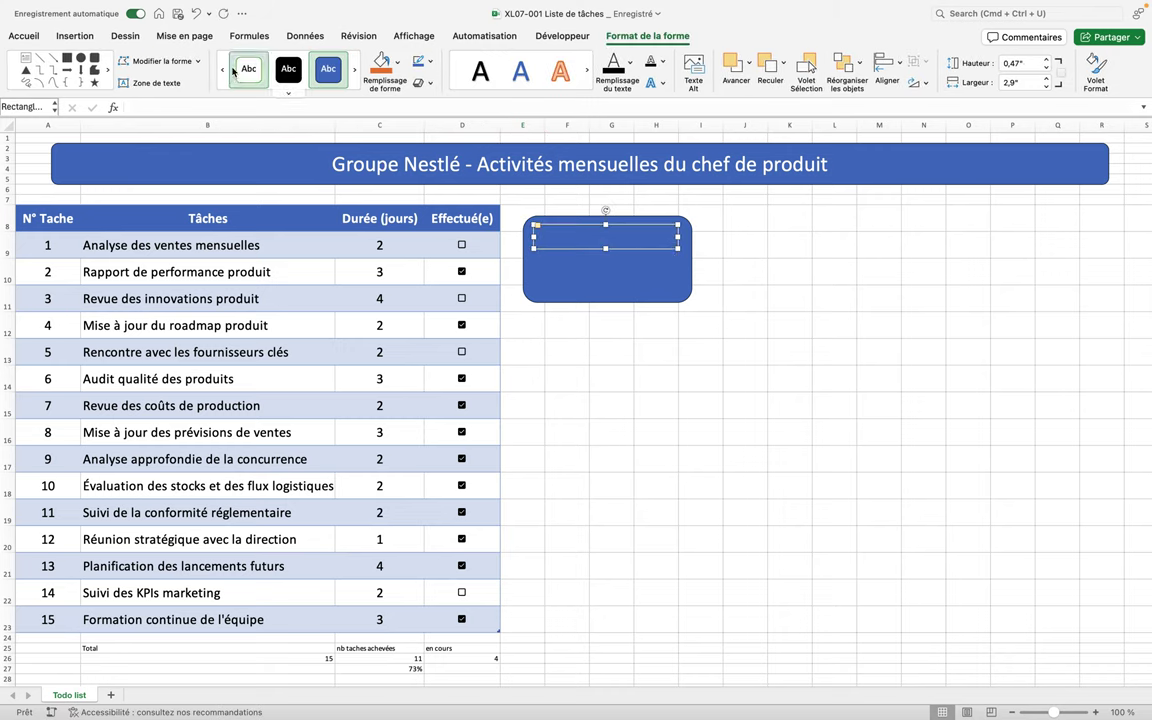
Fill the new top box with light grey and put it into text-editing mode.
{"action": "left_click", "coordinate": [396, 62]}
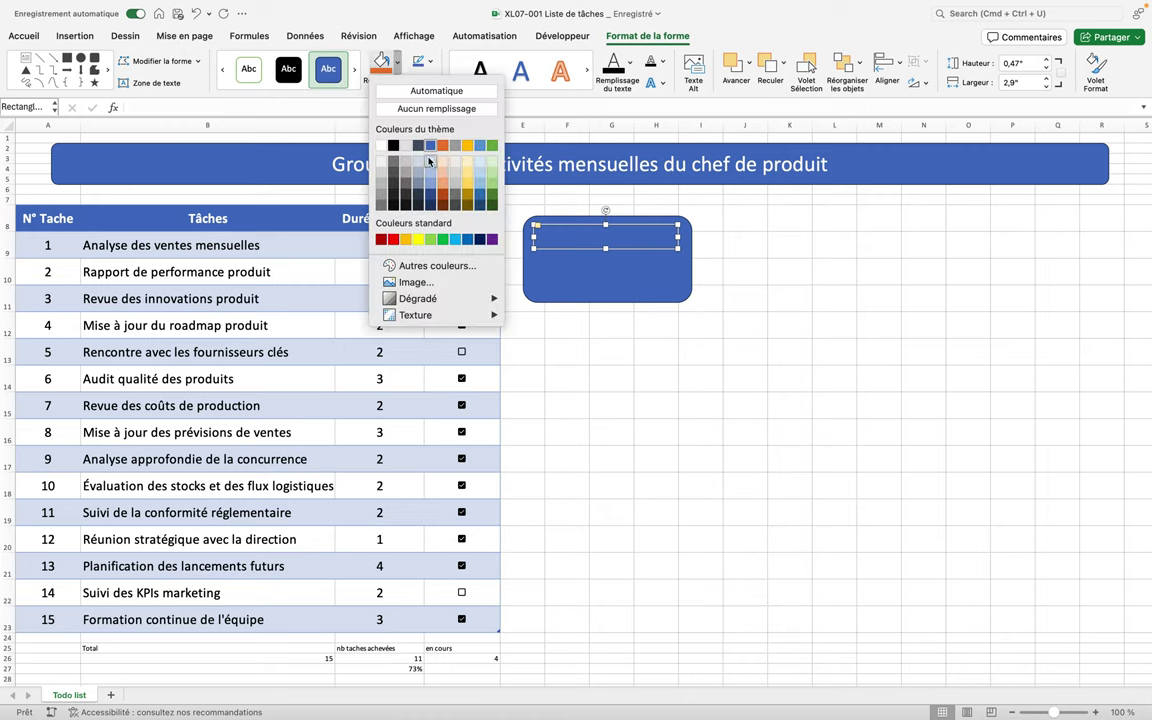
{"action": "left_click", "coordinate": [386, 146]}
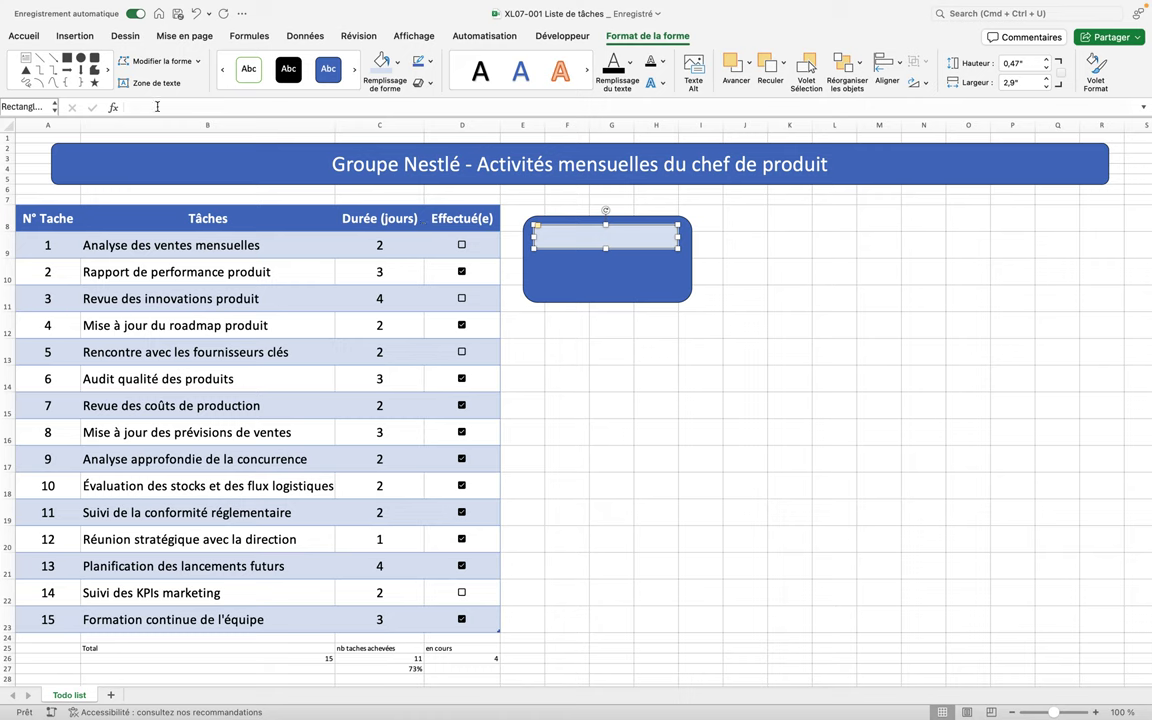
{"action": "left_click", "coordinate": [157, 106]}
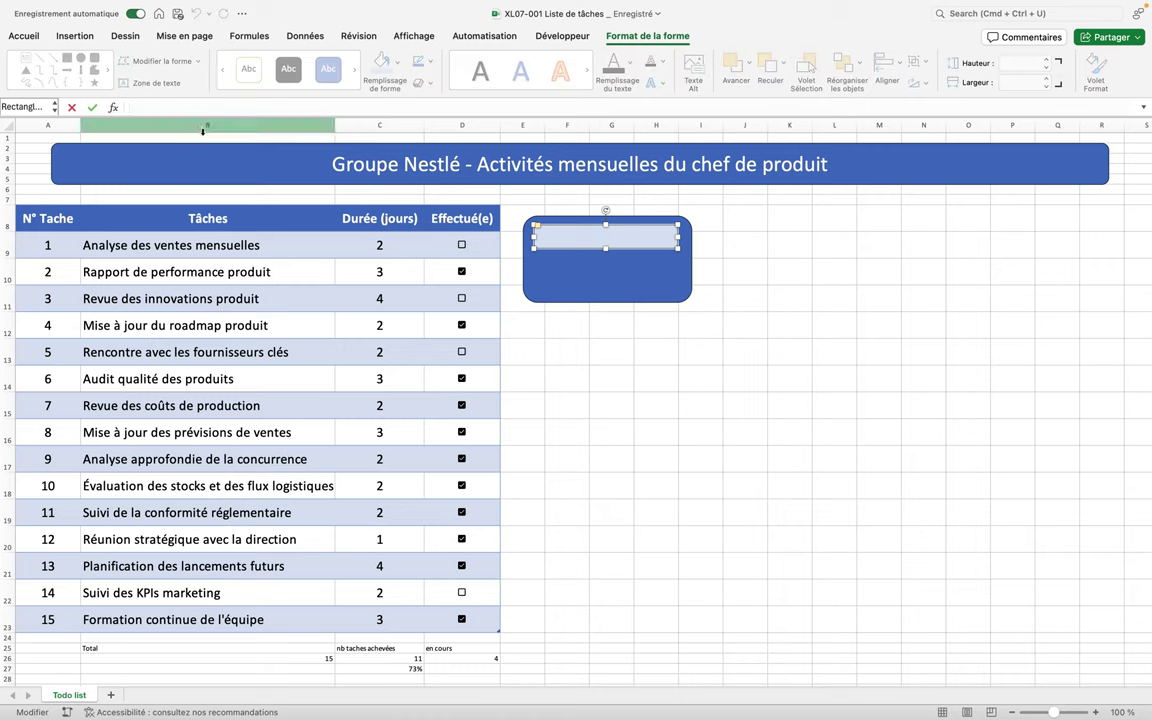
{"action": "left_click", "coordinate": [550, 242]}
{"action": "right_click", "coordinate": [550, 241]}
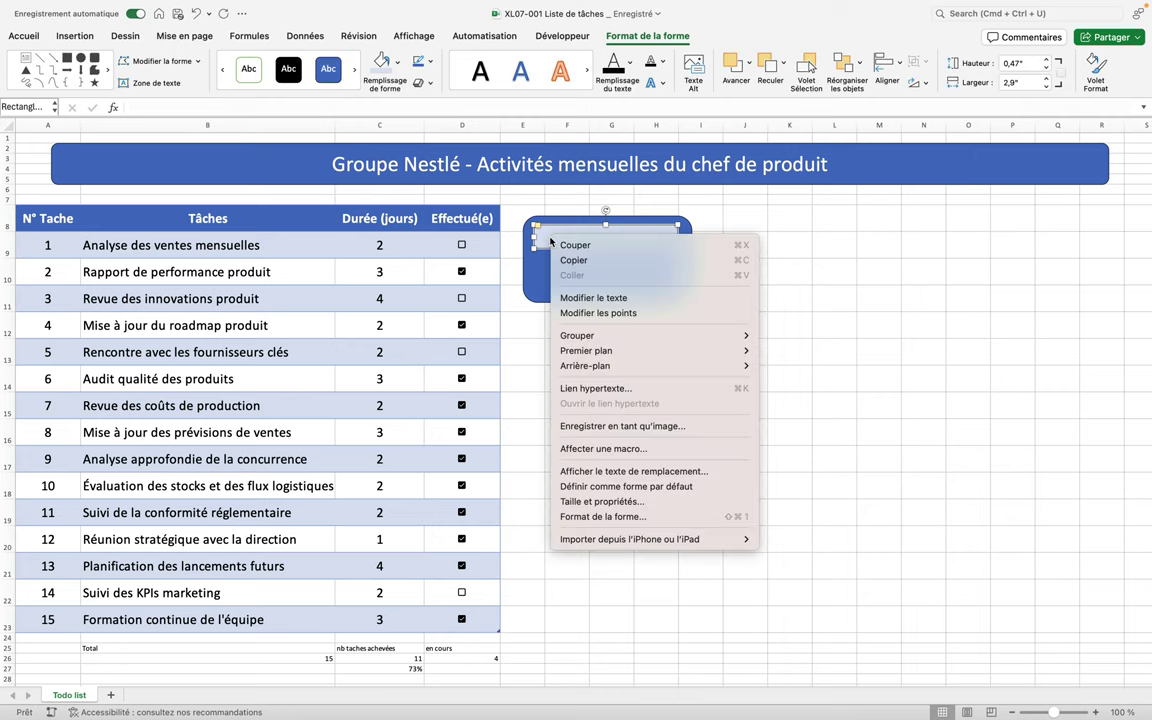
{"action": "left_click", "coordinate": [592, 298]}
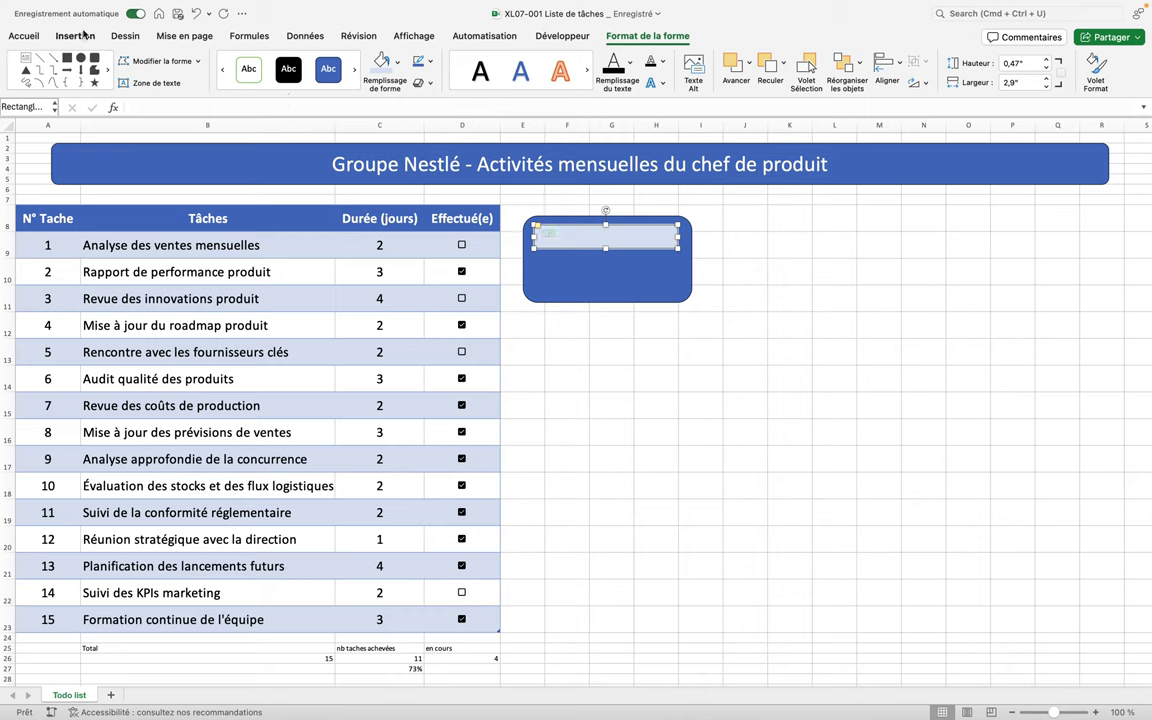
Make the Total label black, larger, centred and bold.
{"action": "left_click", "coordinate": [25, 37]}
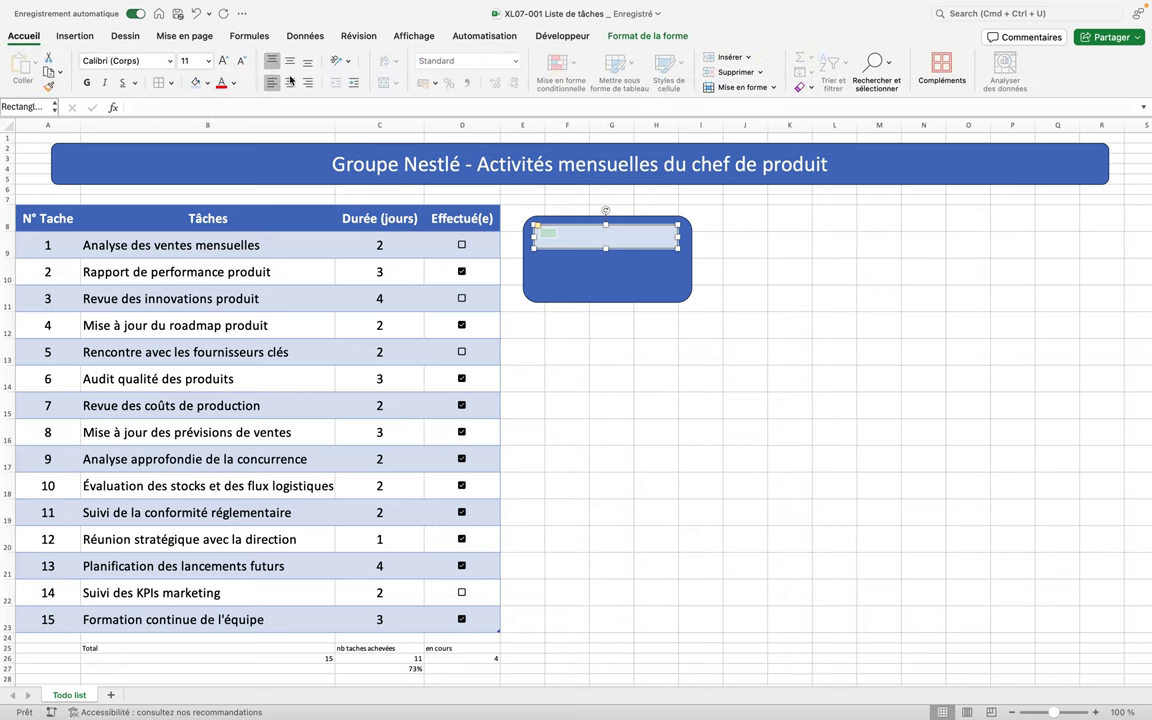
{"action": "left_click", "coordinate": [232, 85]}
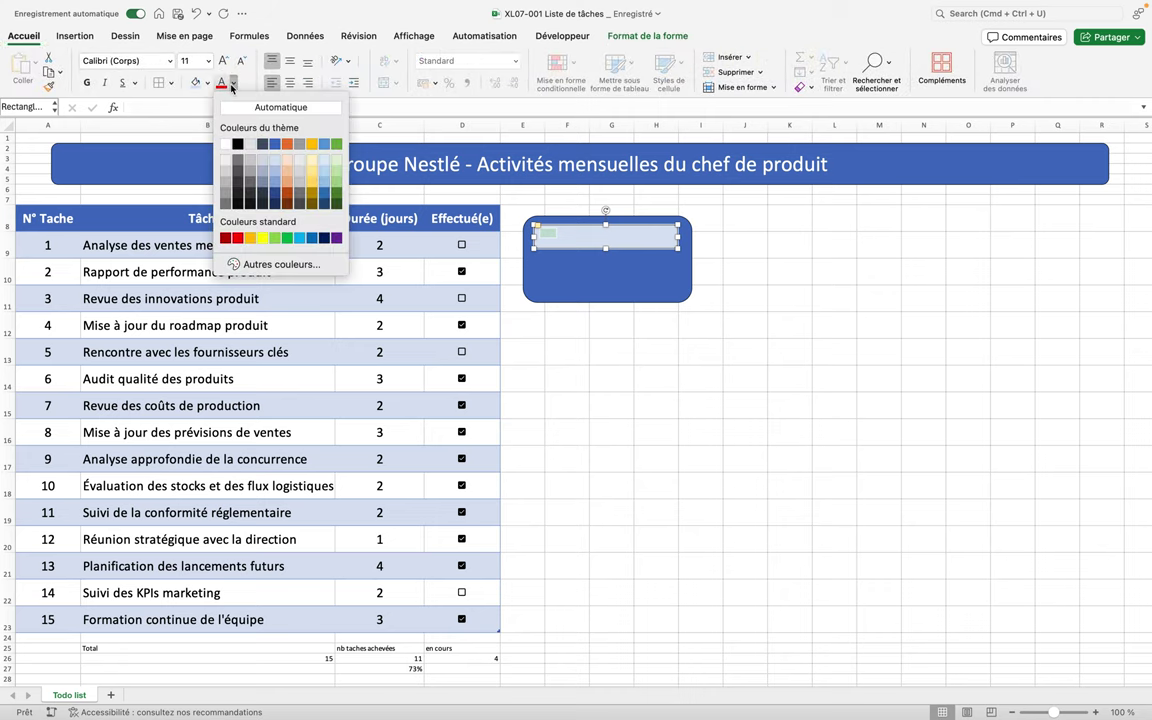
{"action": "left_click", "coordinate": [237, 143]}
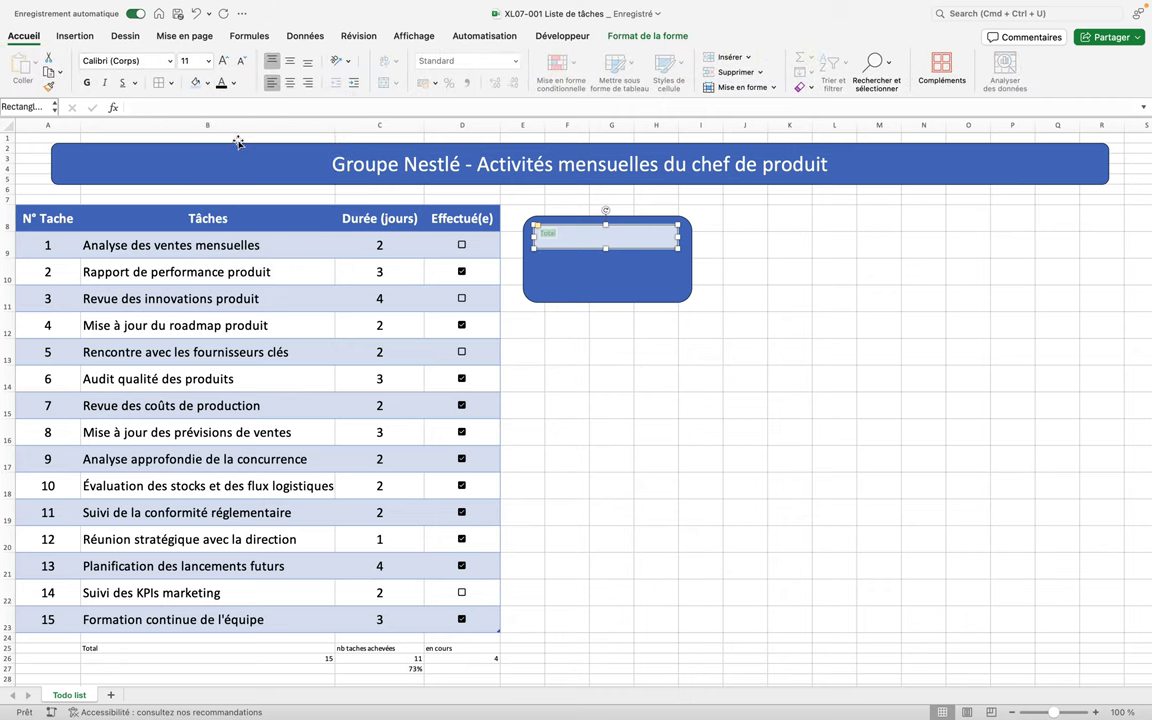
{"action": "left_click", "coordinate": [224, 63]}
{"action": "left_click", "coordinate": [290, 85]}
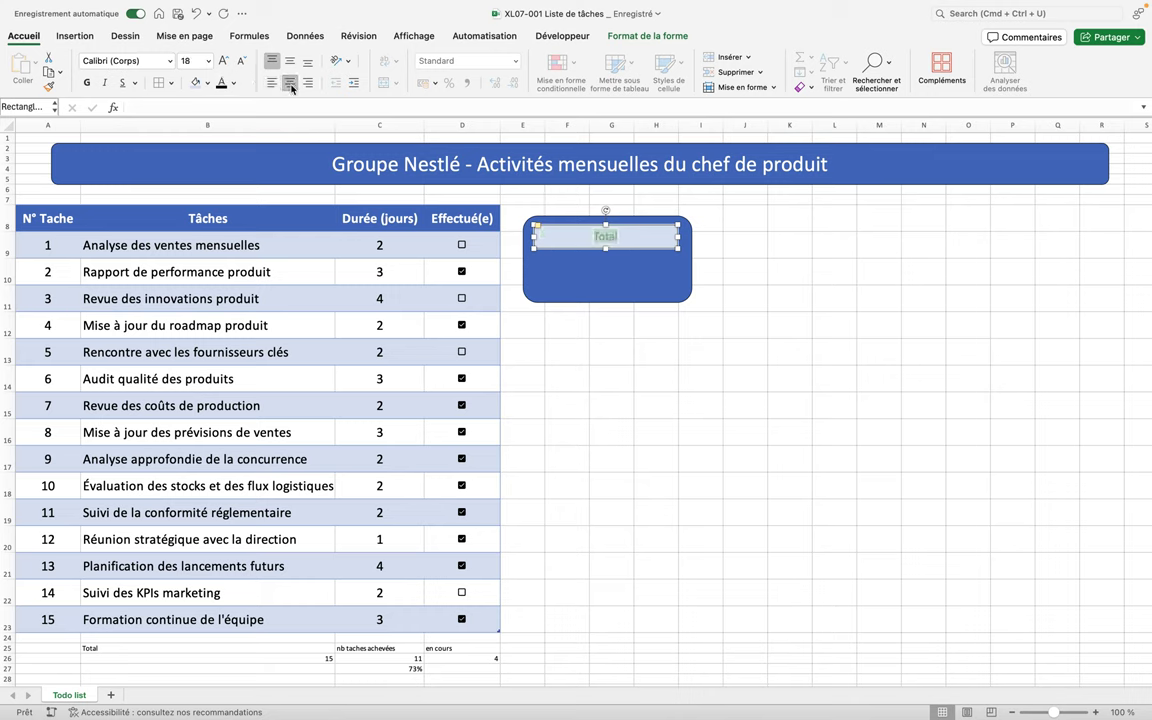
{"action": "left_click", "coordinate": [89, 83]}
{"action": "left_click", "coordinate": [547, 378]}
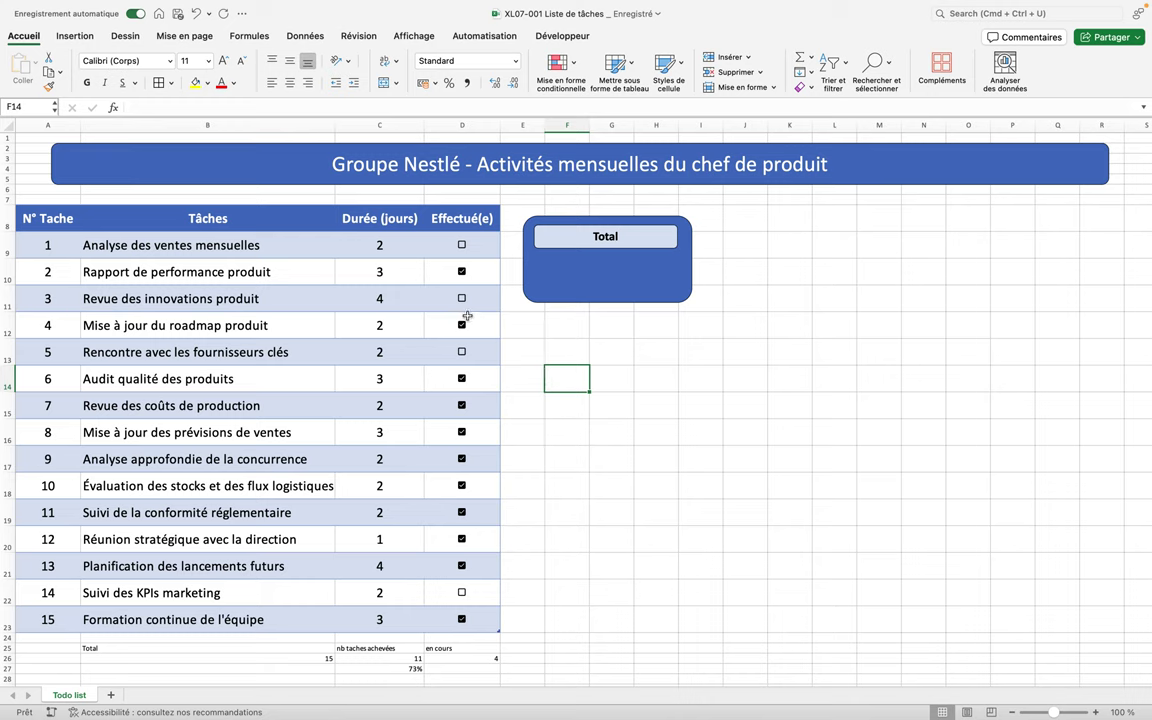
Select the blue Total card and pick the rectangle shape.
{"action": "left_click", "coordinate": [547, 251]}
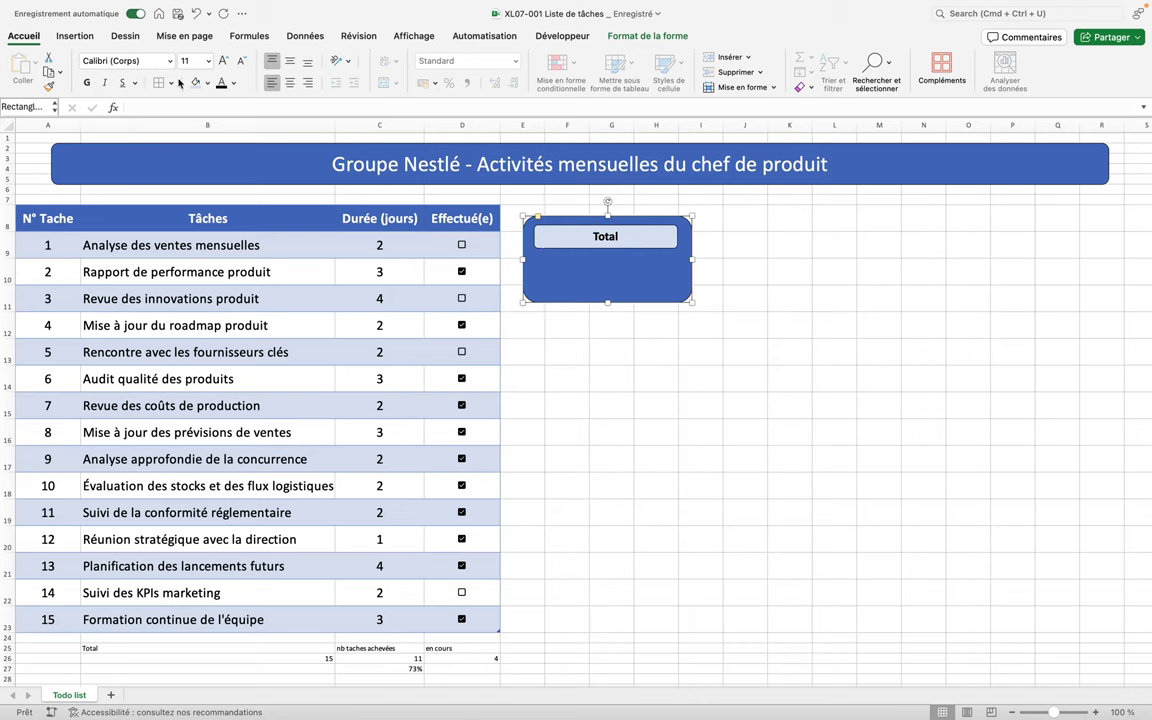
{"action": "left_click", "coordinate": [76, 36]}
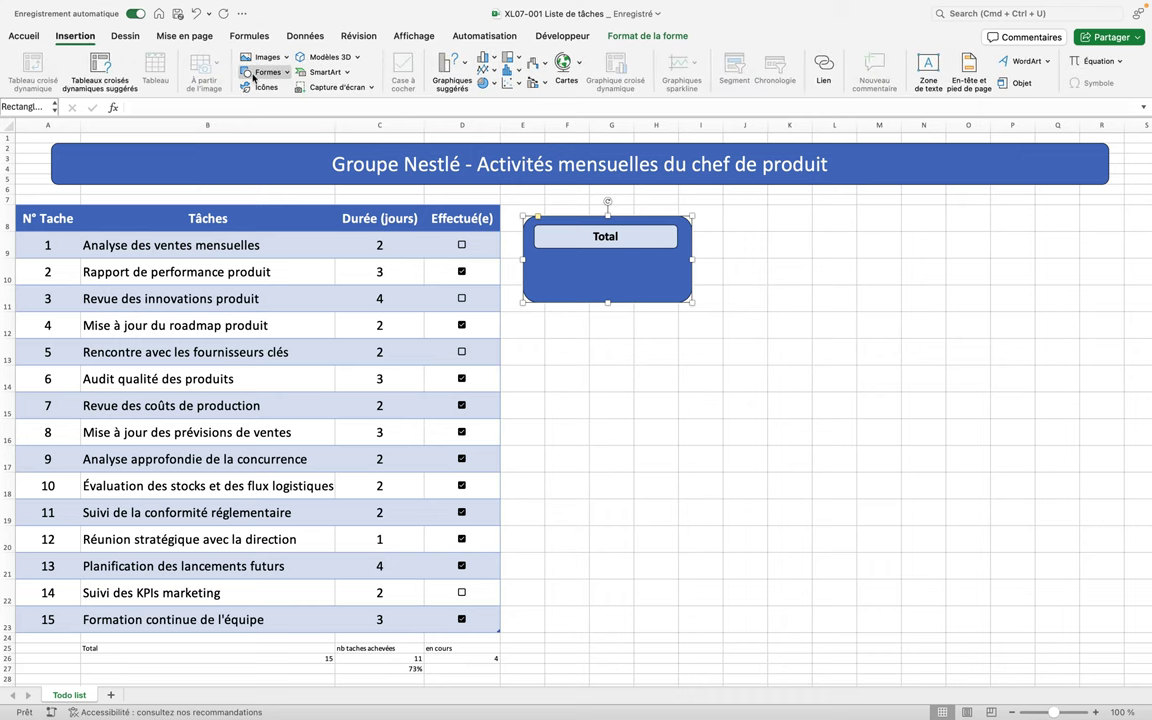
{"action": "left_click", "coordinate": [262, 72]}
{"action": "left_click", "coordinate": [338, 112]}
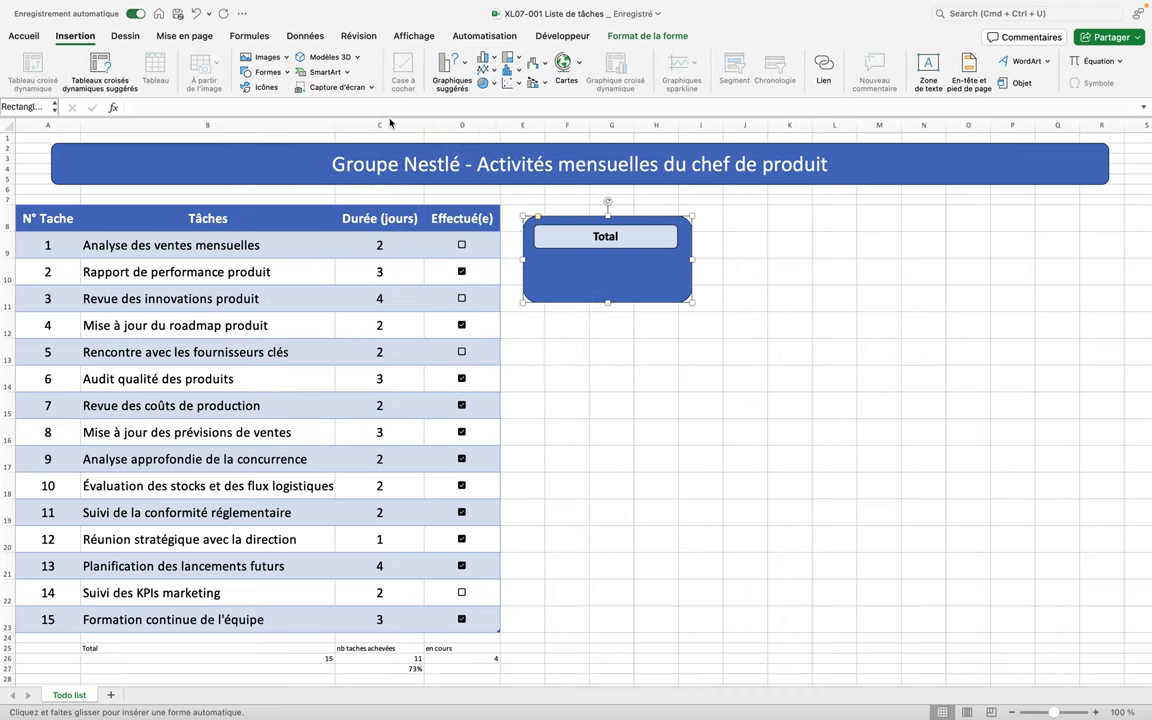
Draw a small box under Total and link it to =$B$26 so it shows 15.
{"action": "left_click_drag", "start_coordinate": [587, 260], "coordinate": [631, 291]}
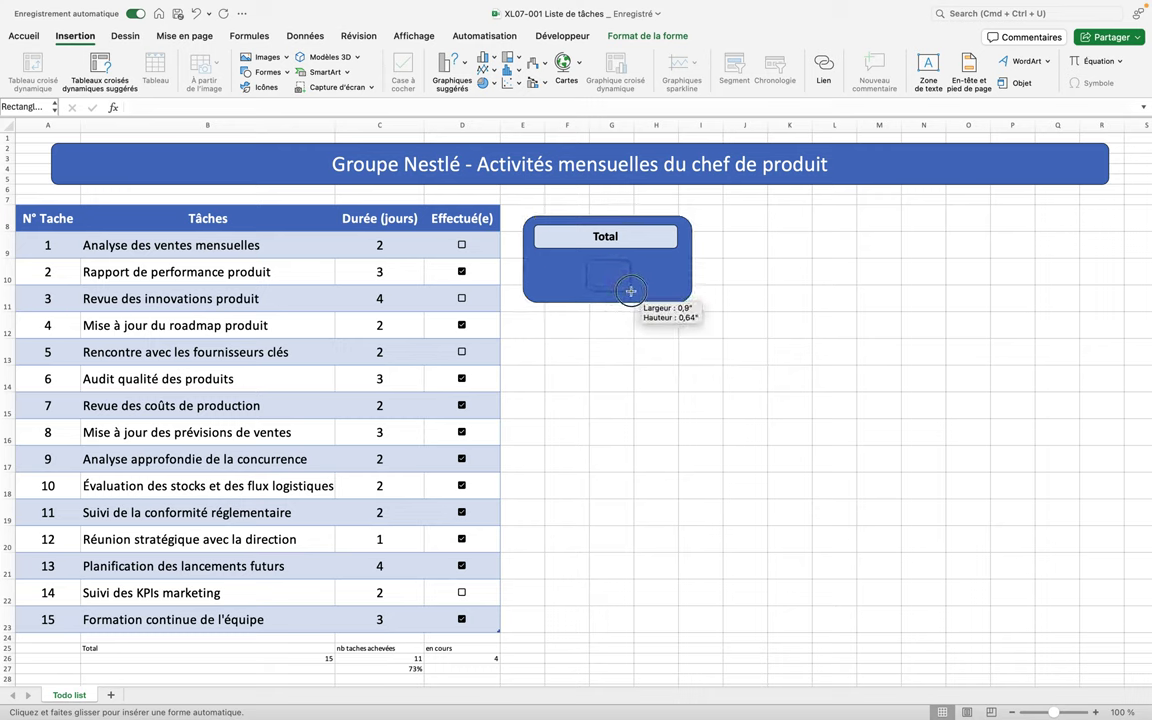
{"action": "left_click_drag", "start_coordinate": [631, 291], "coordinate": [631, 291]}
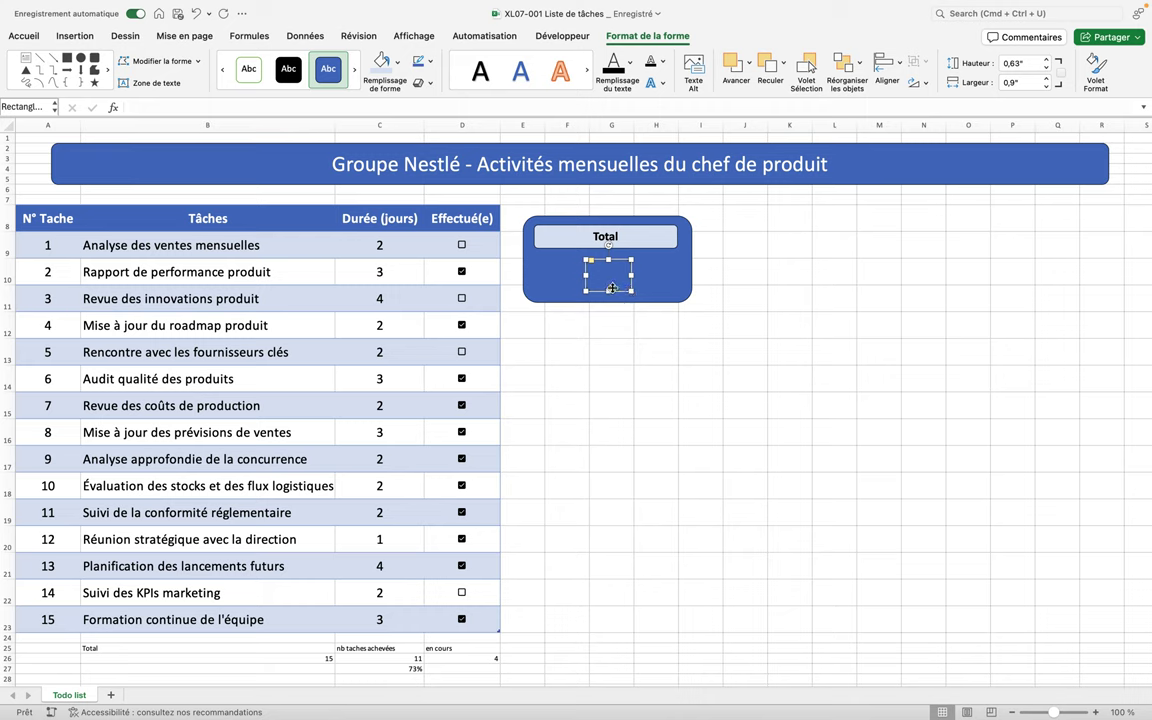
{"action": "left_click", "coordinate": [222, 108]}
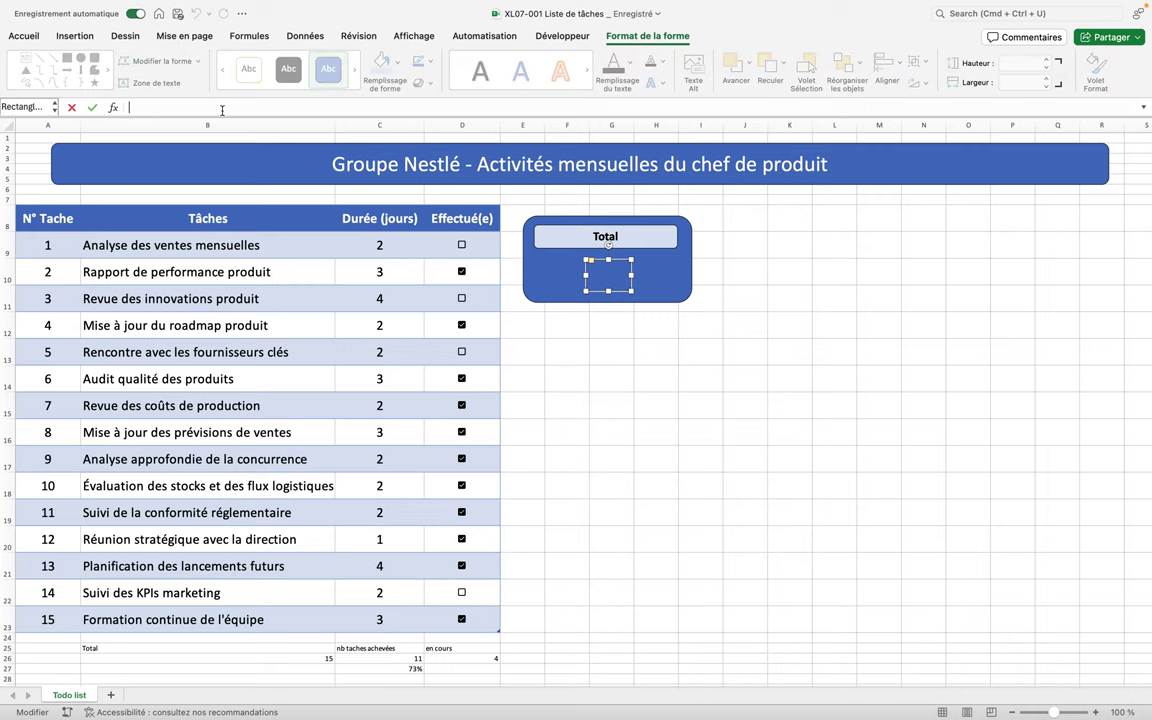
{"action": "type", "text": "="}
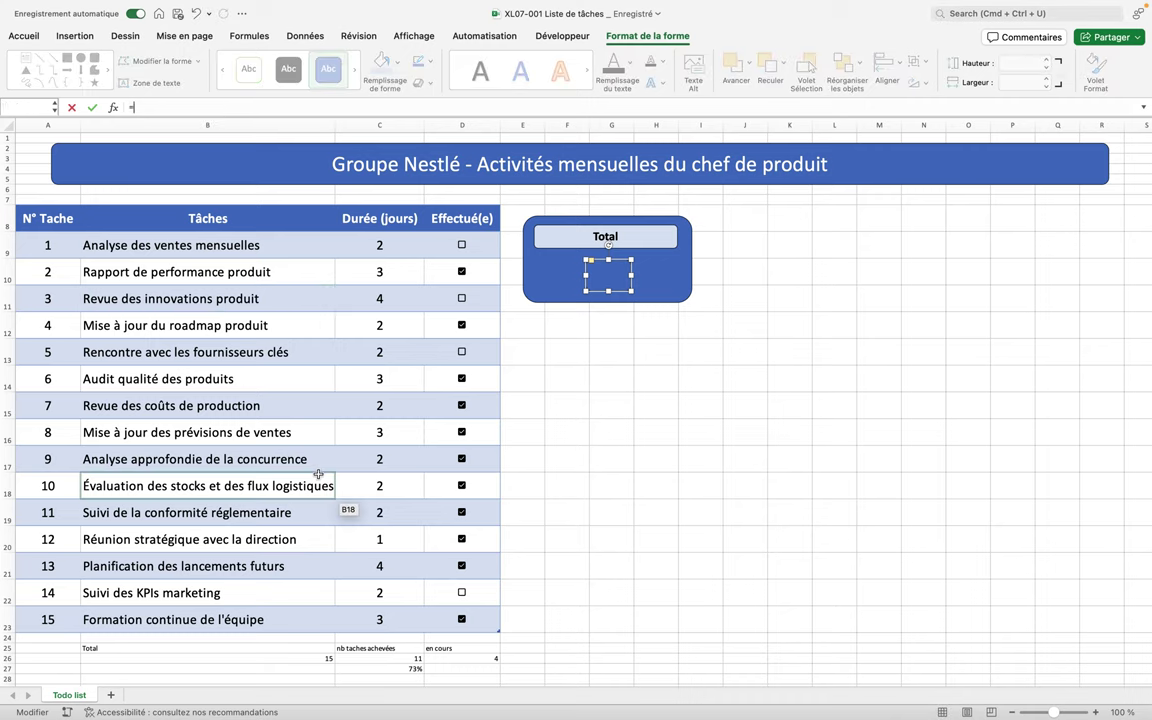
{"action": "left_click", "coordinate": [307, 658]}
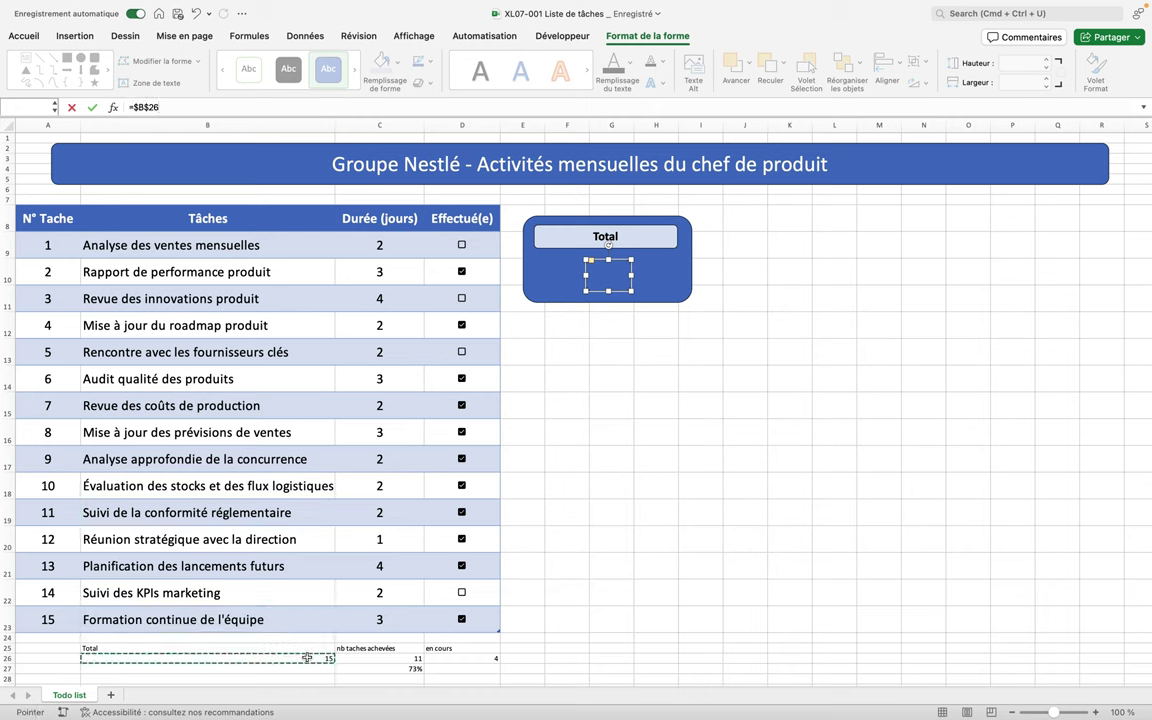
{"action": "key", "text": "Return"}
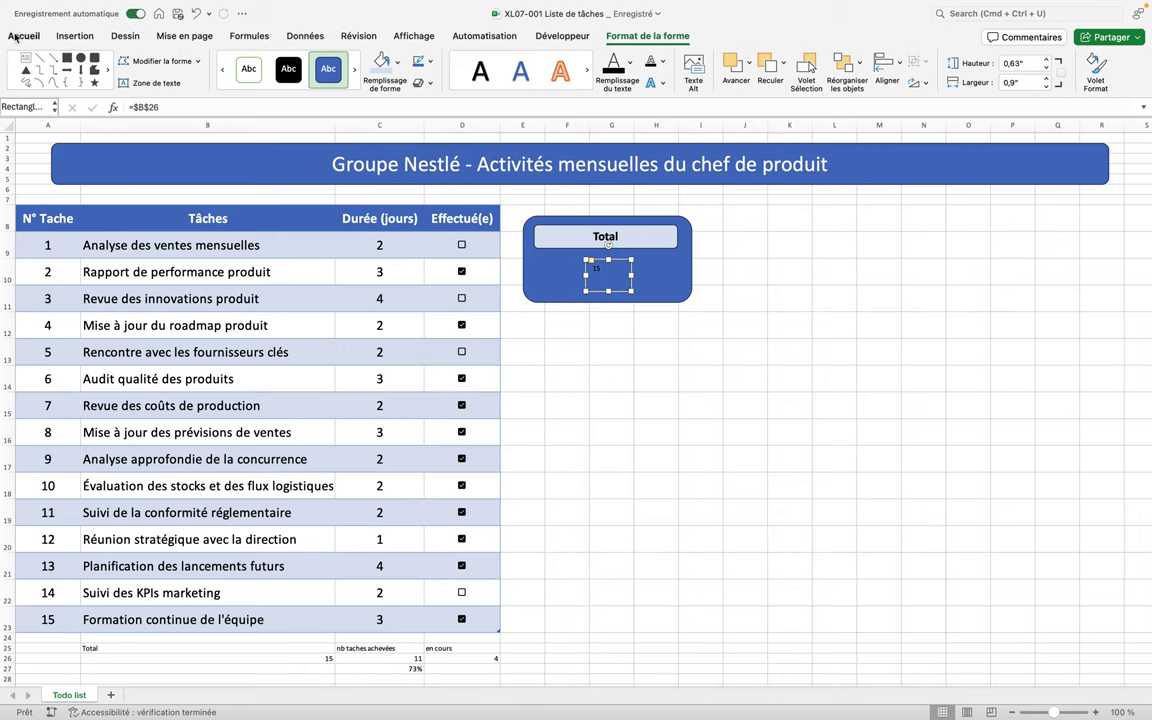
Centre the 15 both ways, enlarge it to size 44 and make it white.
{"action": "left_click", "coordinate": [22, 37]}
{"action": "left_click", "coordinate": [290, 63]}
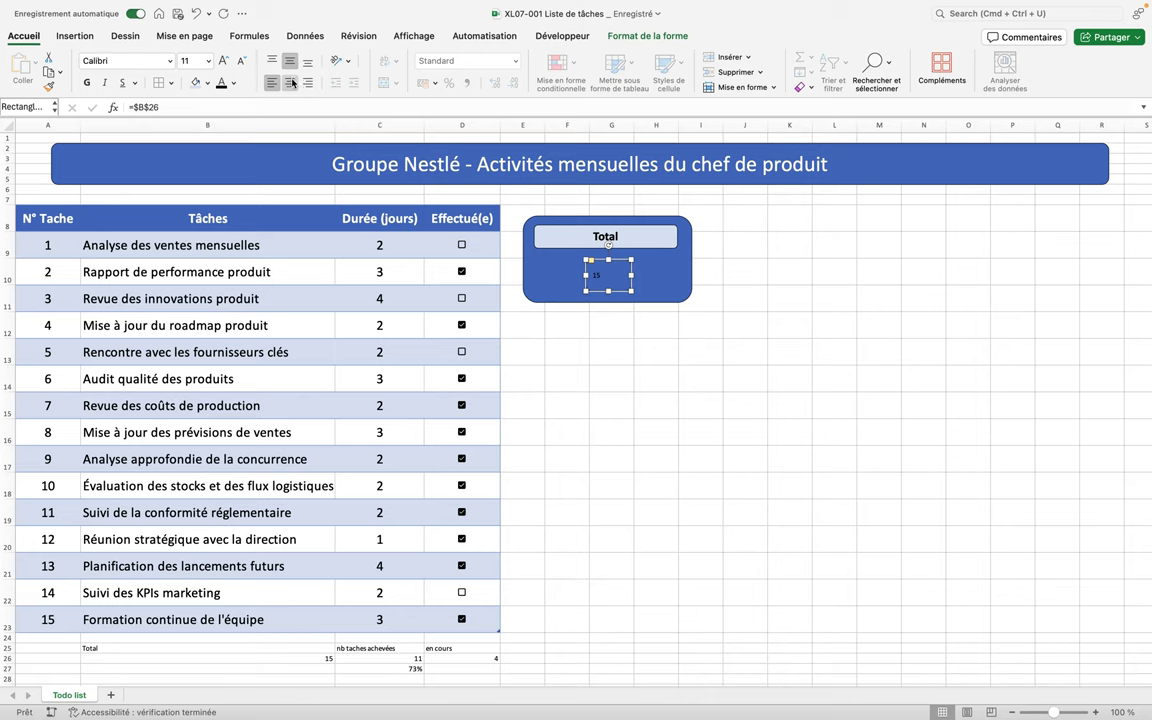
{"action": "left_click", "coordinate": [290, 83]}
{"action": "left_click", "coordinate": [225, 62]}
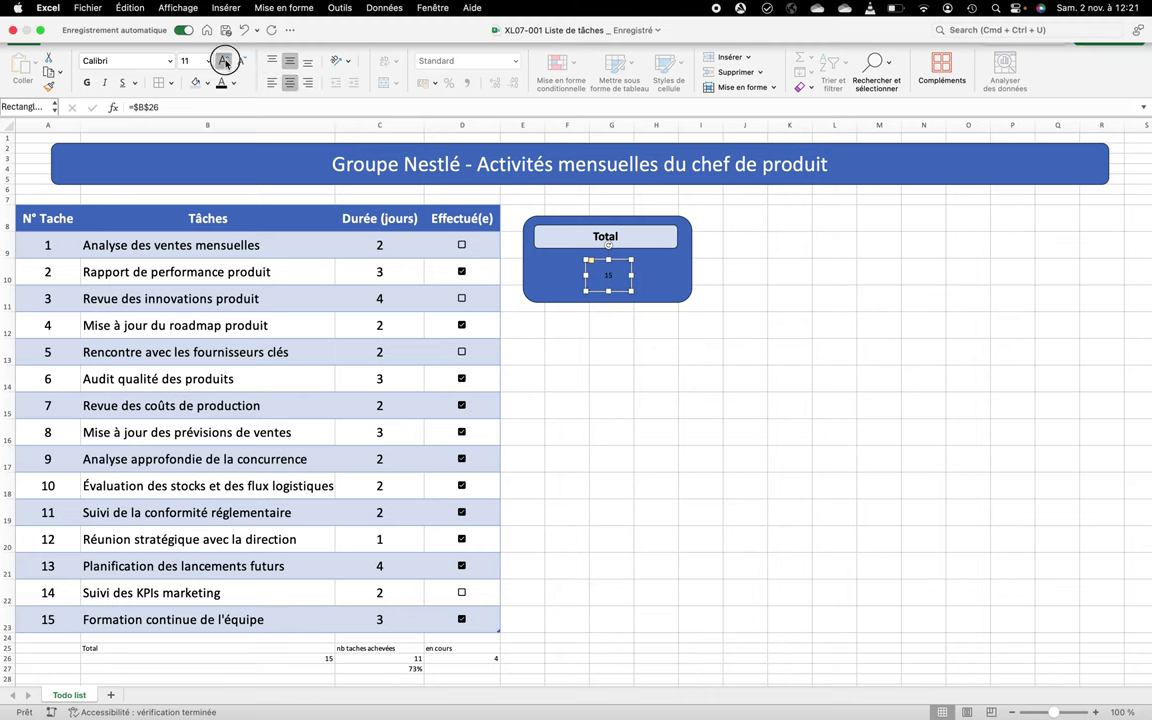
{"action": "left_click", "coordinate": [225, 62]}
{"action": "left_click", "coordinate": [225, 62]}
{"action": "left_click", "coordinate": [225, 62]}
{"action": "left_click", "coordinate": [225, 62]}
{"action": "left_click", "coordinate": [225, 62]}
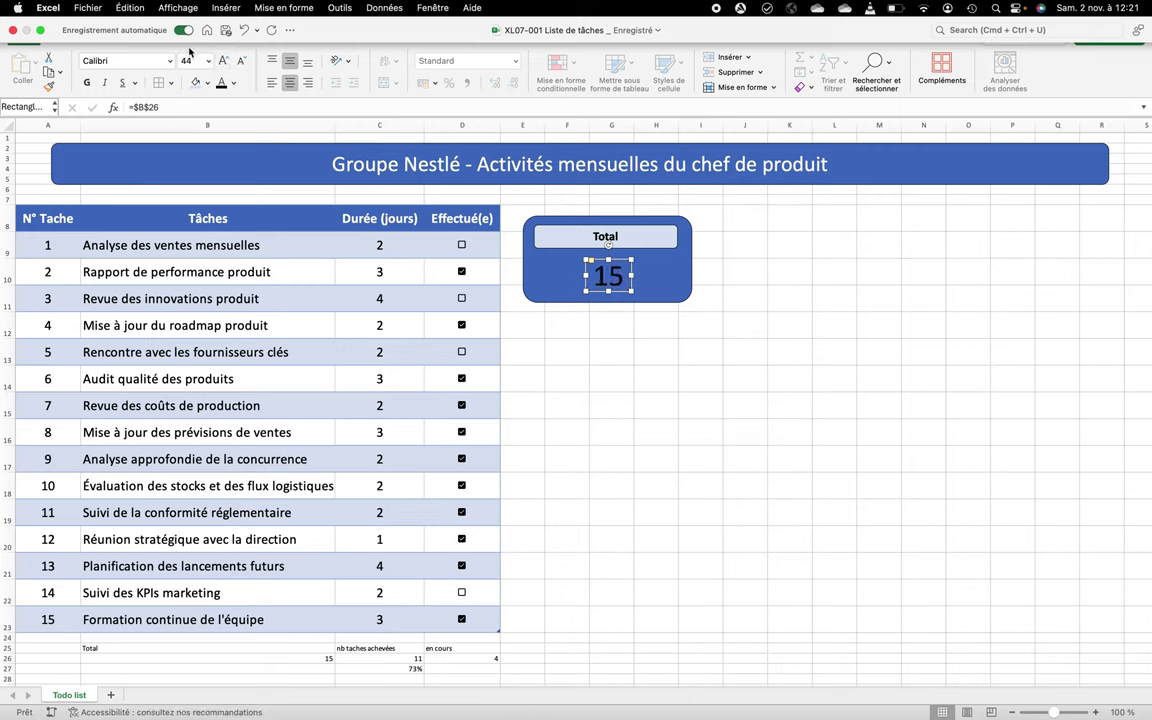
{"action": "left_click", "coordinate": [232, 85]}
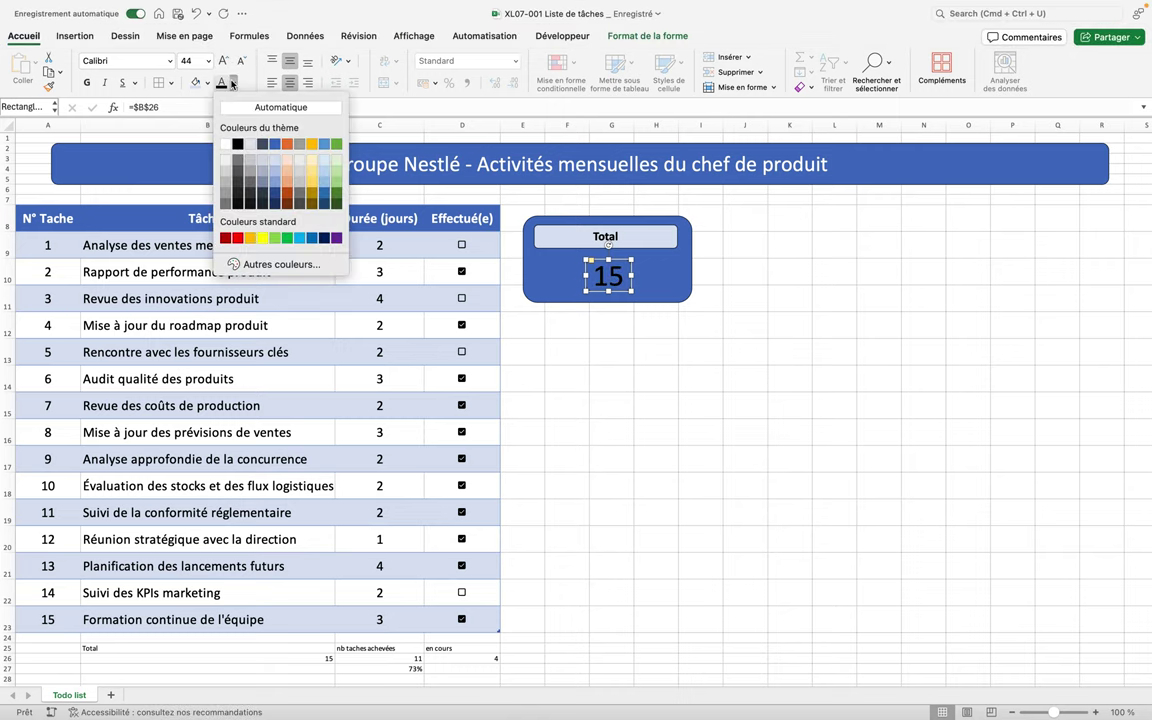
{"action": "left_click", "coordinate": [227, 148]}
{"action": "left_click", "coordinate": [552, 369]}
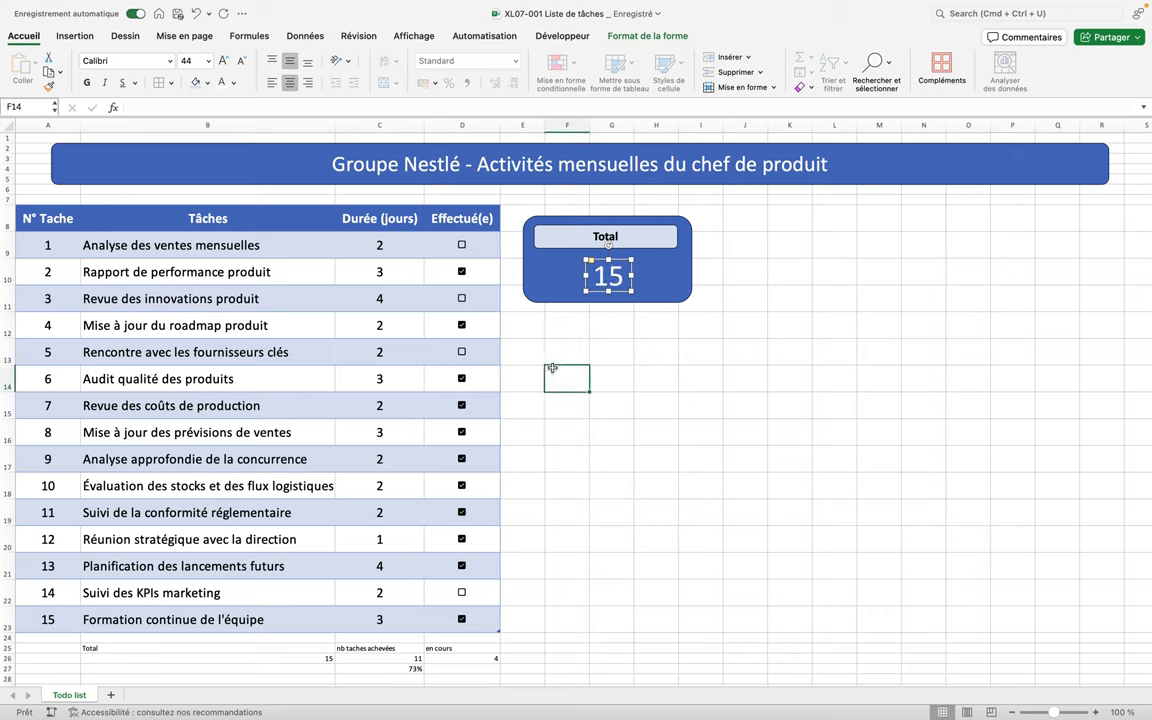
Reselect the 15 box, check its fill colour without changing it, then deselect.
{"action": "left_click", "coordinate": [608, 276]}
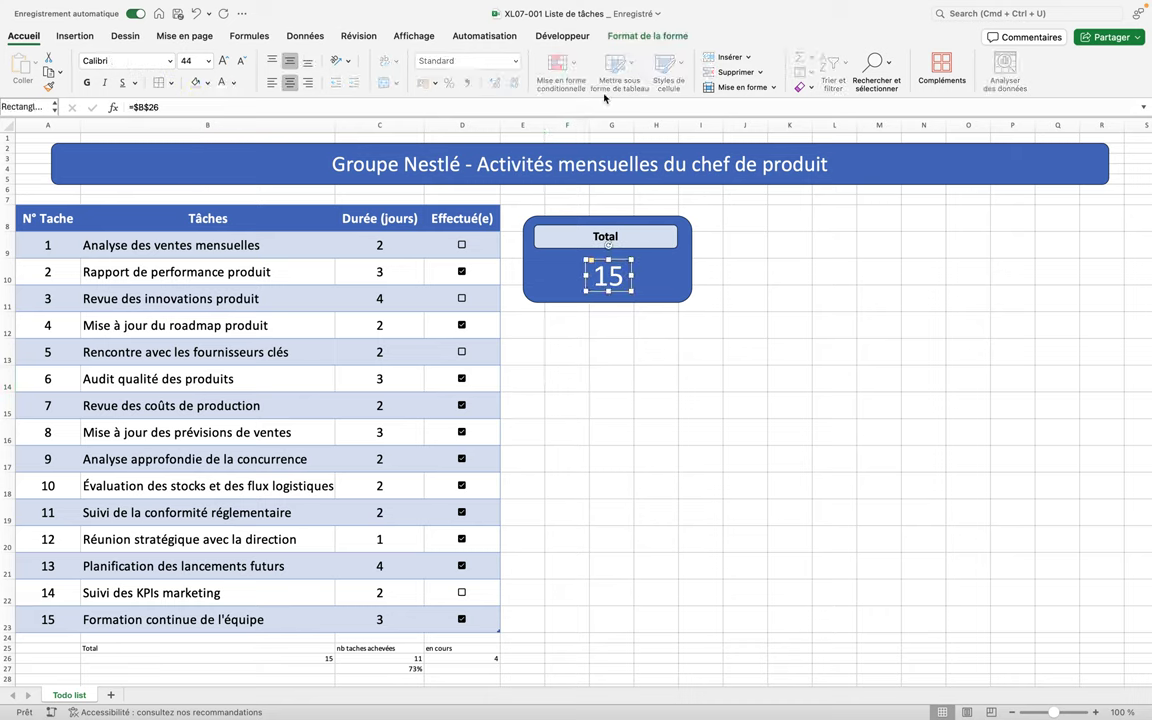
{"action": "left_click", "coordinate": [631, 38]}
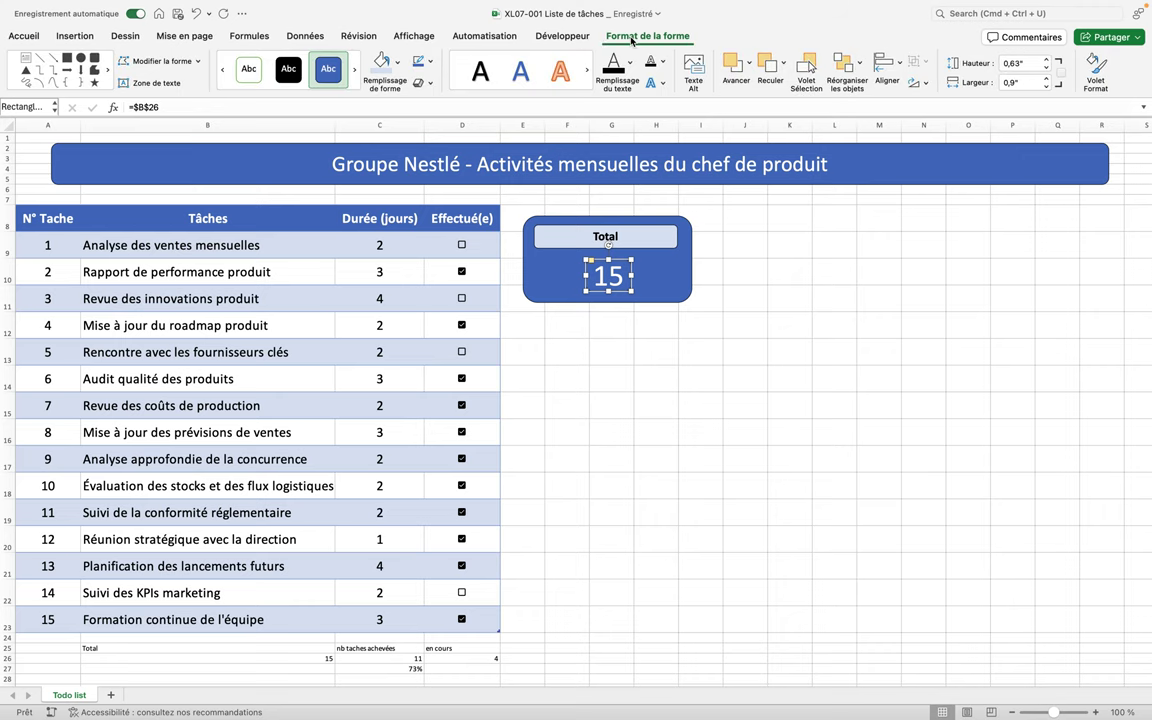
{"action": "left_click", "coordinate": [631, 38]}
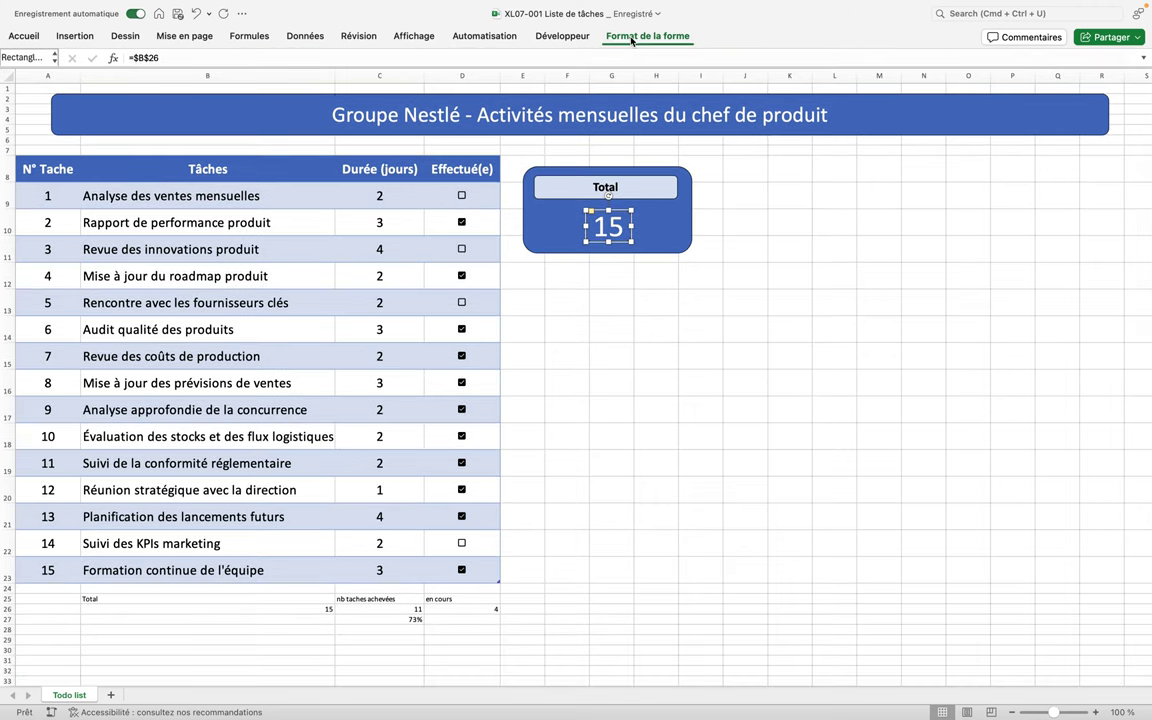
{"action": "left_click", "coordinate": [631, 38]}
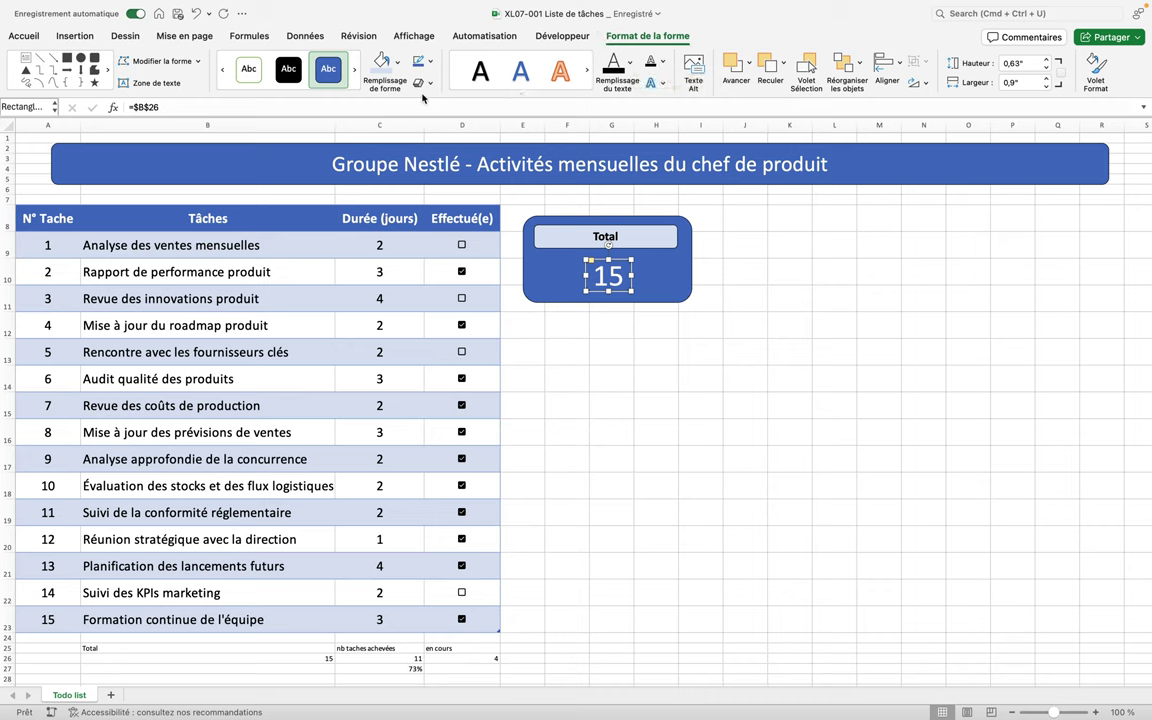
{"action": "left_click", "coordinate": [399, 63]}
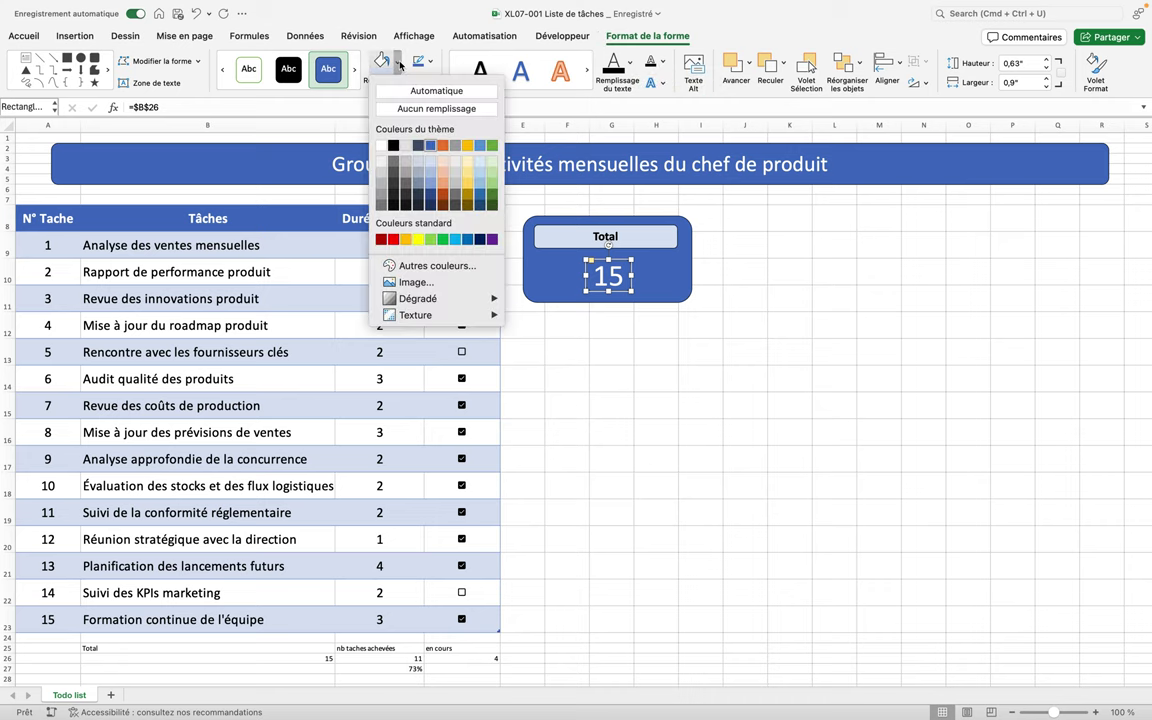
{"action": "left_click", "coordinate": [399, 64]}
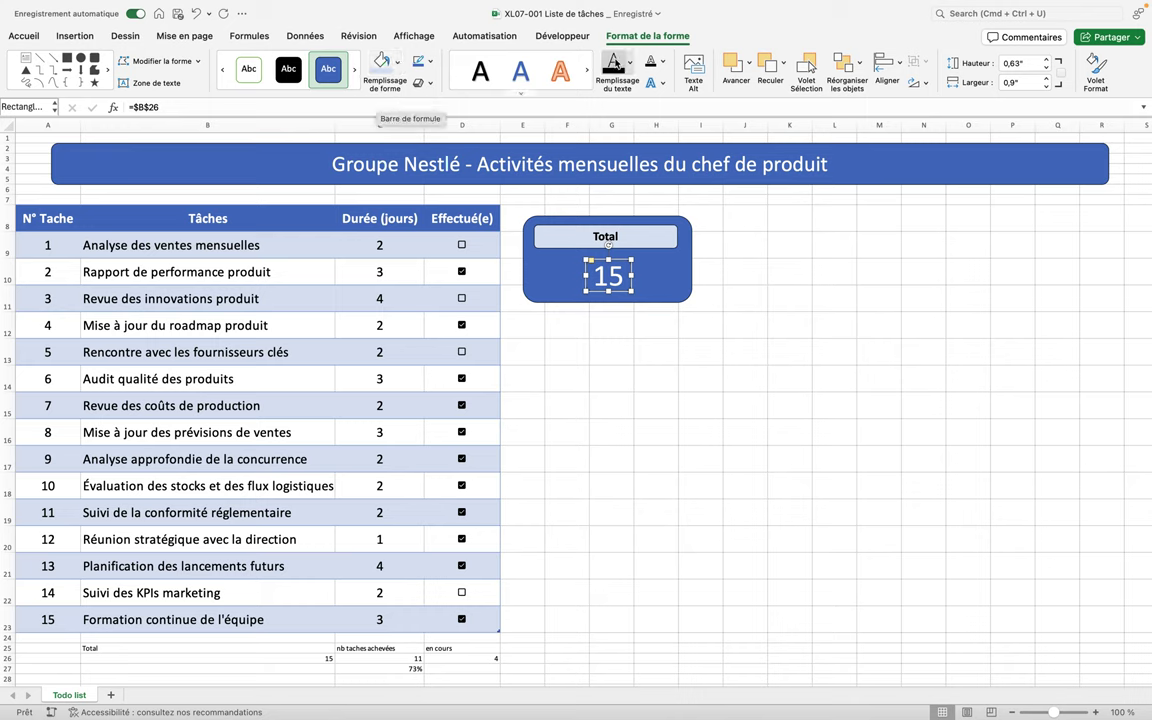
{"action": "left_click", "coordinate": [834, 298]}
{"action": "left_click", "coordinate": [551, 351]}
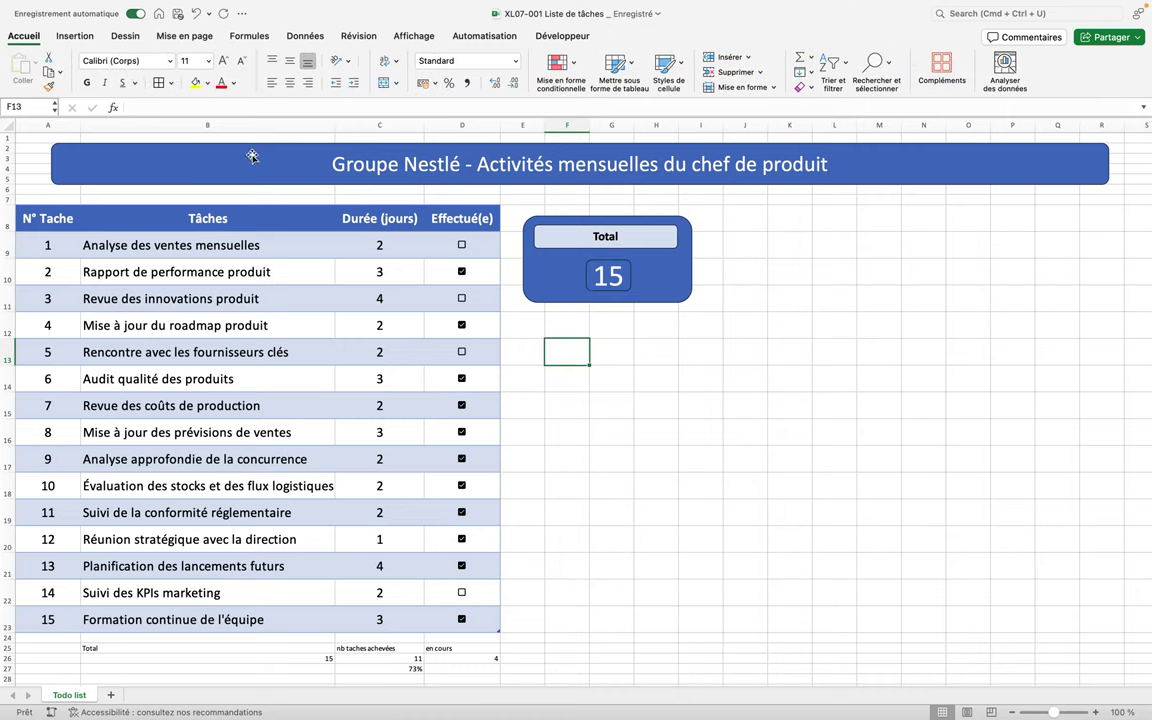
Turn on Sélection des objets from the Rechercher et sélectionner menu.
{"action": "left_click", "coordinate": [22, 37]}
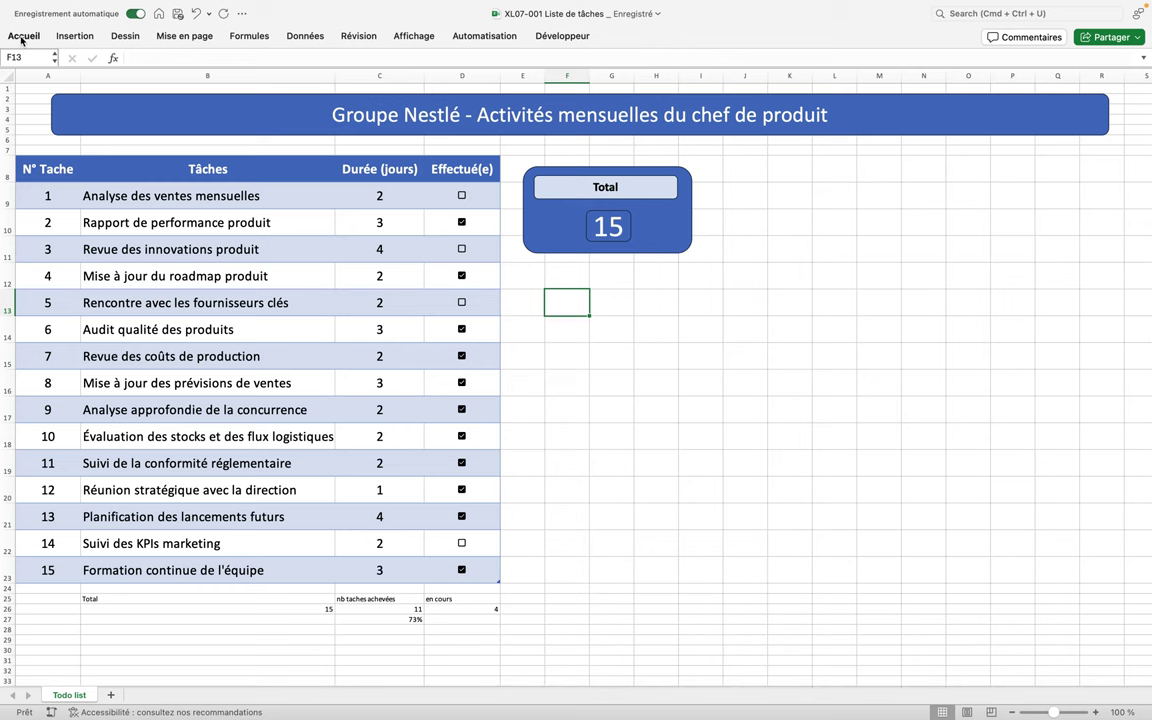
{"action": "left_click", "coordinate": [21, 38]}
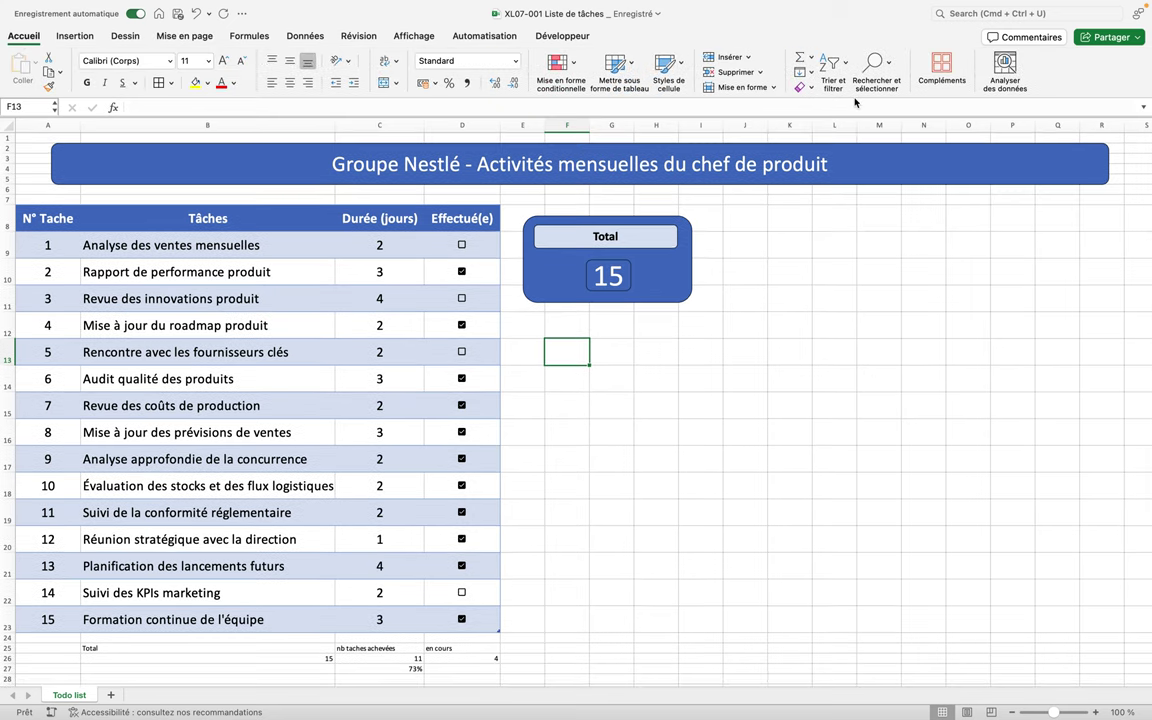
{"action": "left_click", "coordinate": [875, 68]}
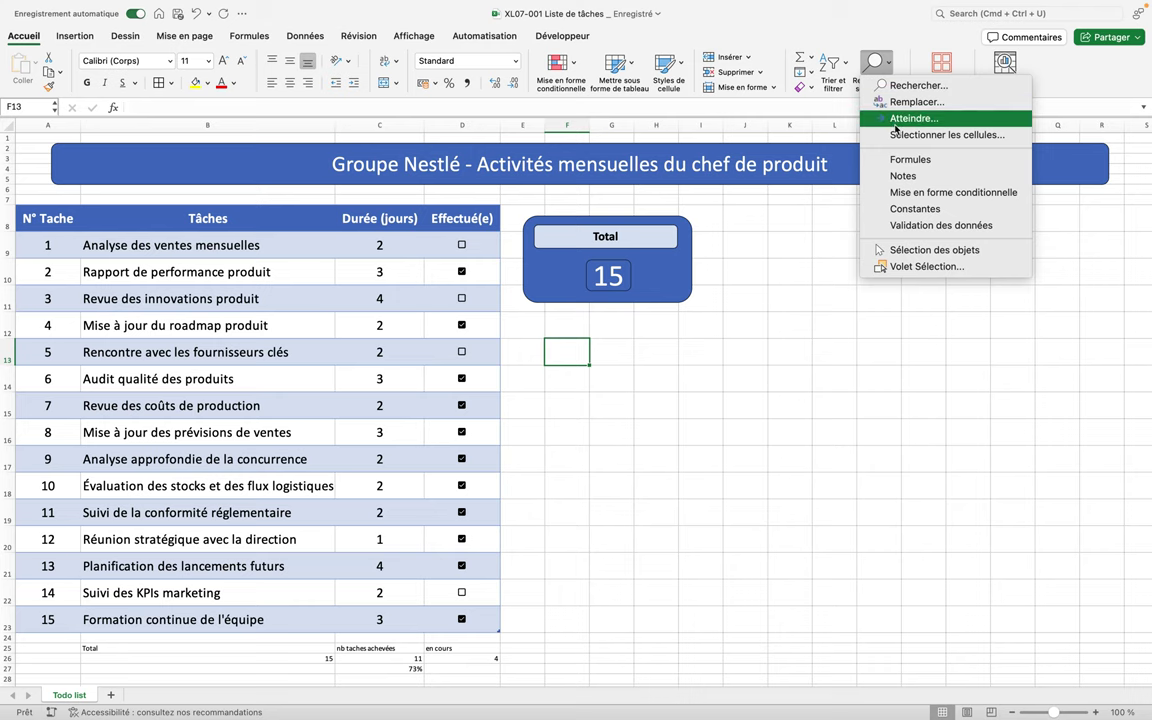
{"action": "left_click", "coordinate": [898, 134]}
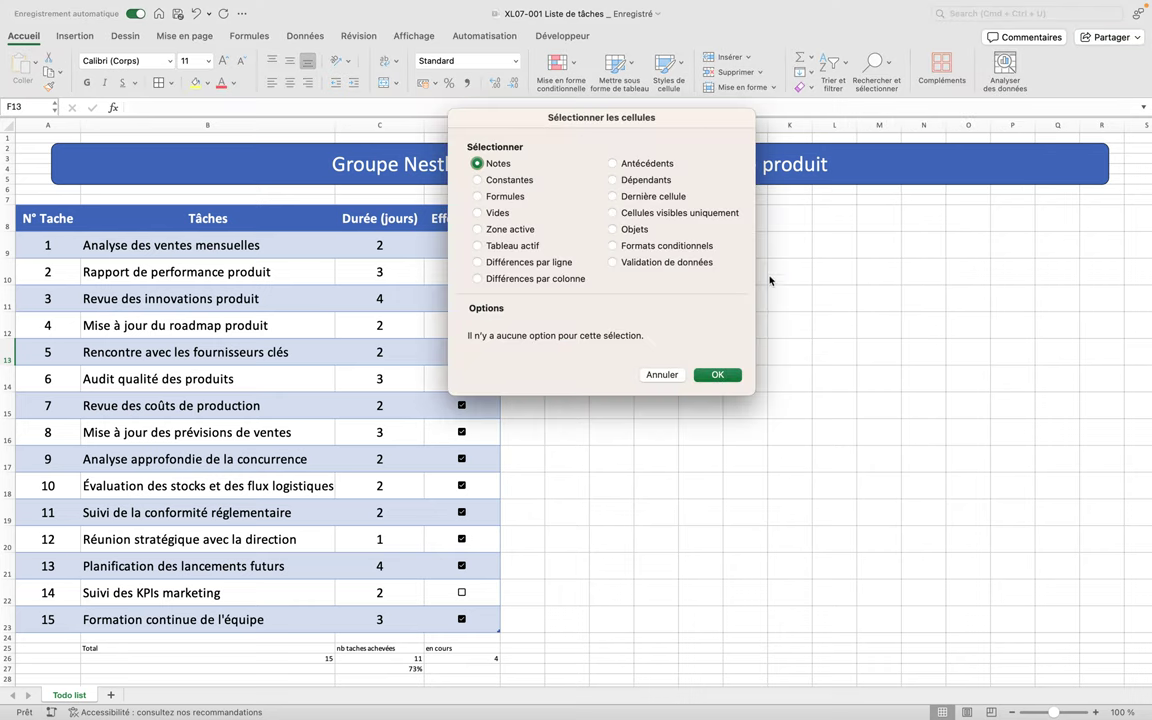
{"action": "left_click", "coordinate": [661, 375]}
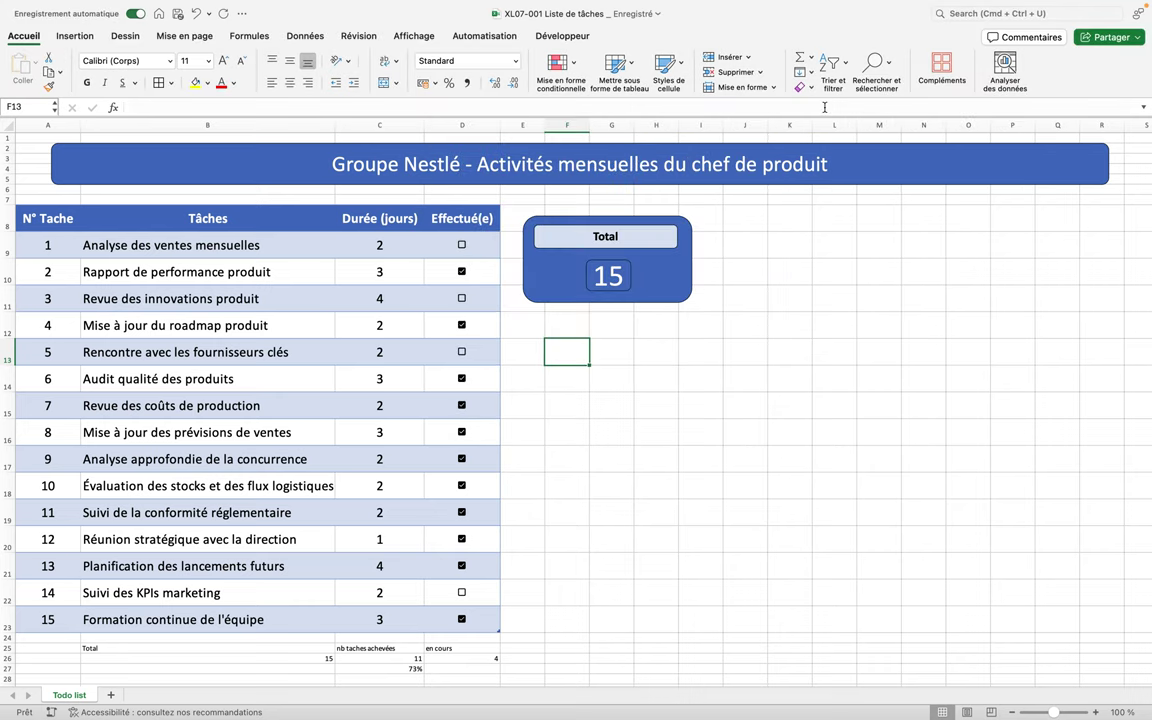
{"action": "left_click", "coordinate": [875, 68]}
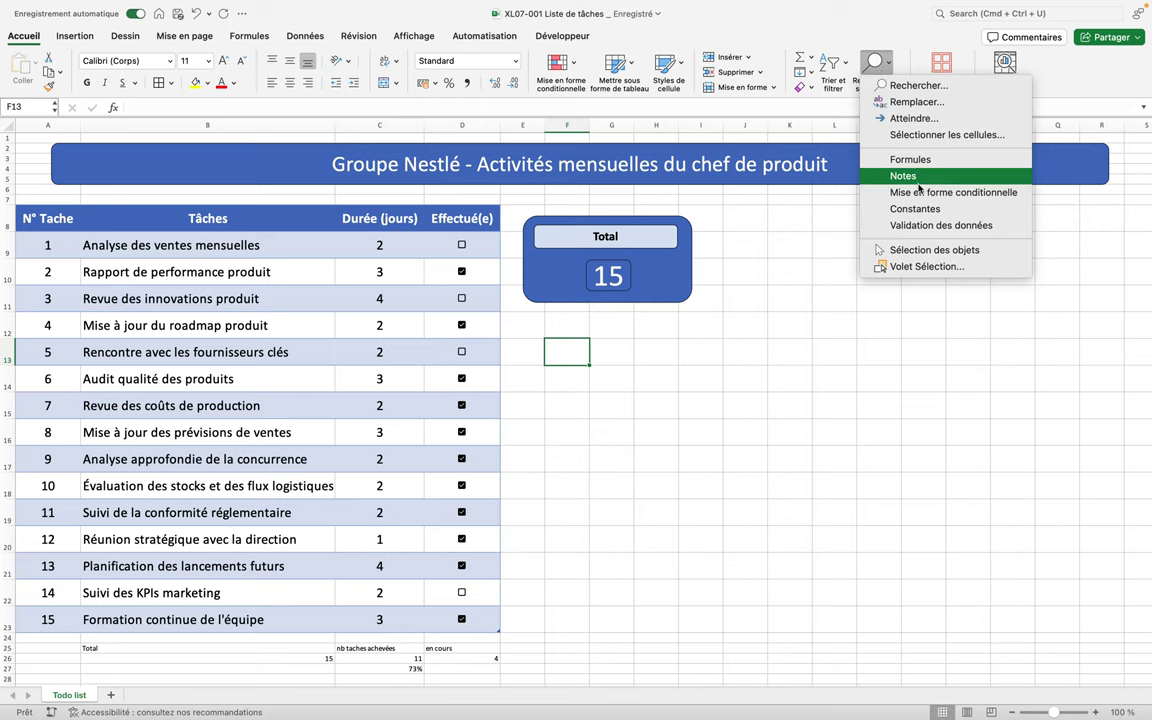
{"action": "left_click", "coordinate": [905, 249]}
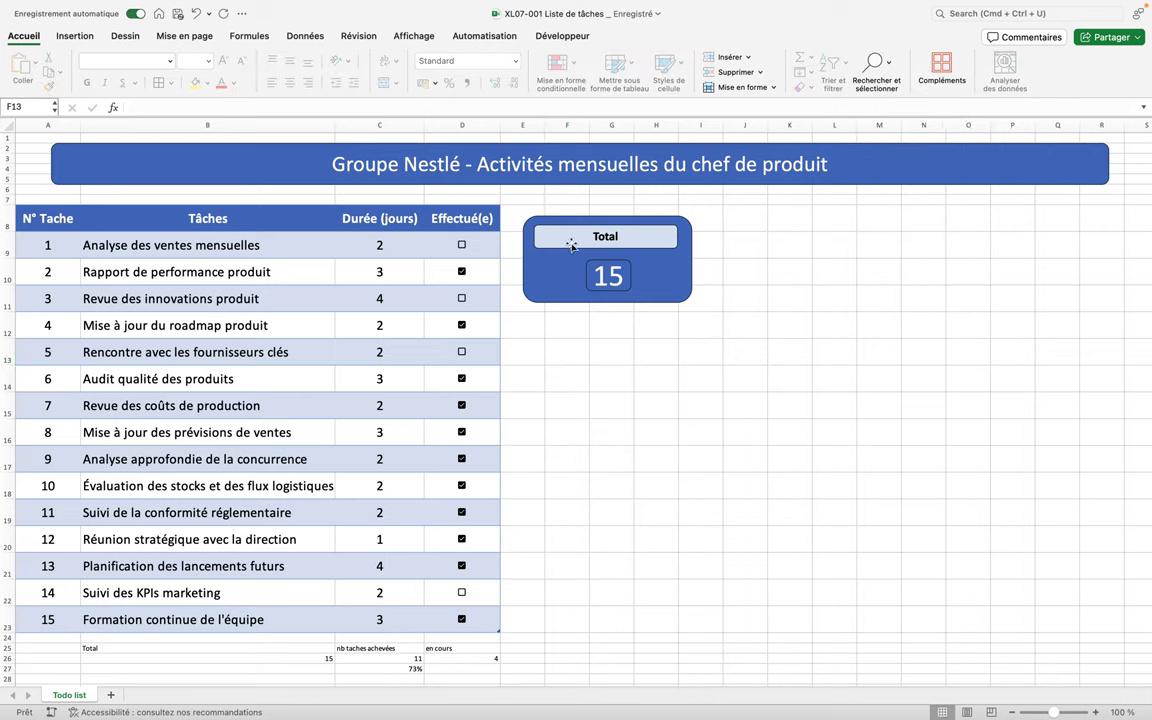
Duplicate the blue Total card (15) directly below the original, then paste another copy.
{"action": "left_click_drag", "start_coordinate": [511, 207], "coordinate": [738, 348]}
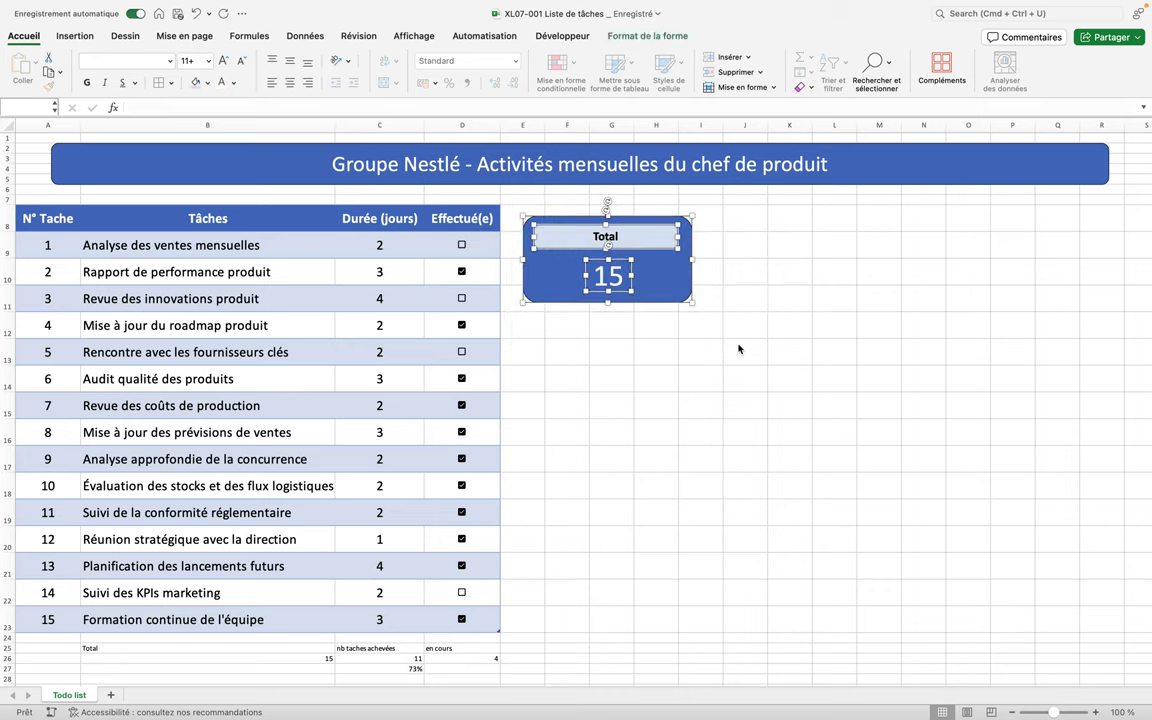
{"action": "key", "text": "super+c"}
{"action": "key", "text": "super+v"}
{"action": "key", "text": "Down"}
{"action": "key", "text": "Down"}
{"action": "key", "text": "Down"}
{"action": "key", "text": "Down"}
{"action": "key", "text": "Down"}
{"action": "key", "text": "Down"}
{"action": "key", "text": "Down"}
{"action": "key", "text": "Down"}
{"action": "key", "text": "Down"}
{"action": "key", "text": "Down"}
{"action": "key", "text": "Down"}
{"action": "key", "text": "Down"}
{"action": "key", "text": "Down"}
{"action": "key", "text": "Down"}
{"action": "key", "text": "Down"}
{"action": "key", "text": "Down"}
{"action": "key", "text": "Down"}
{"action": "key", "text": "Down"}
{"action": "key", "text": "Down"}
{"action": "key", "text": "Down"}
{"action": "key", "text": "Down"}
{"action": "key", "text": "Down"}
{"action": "key", "text": "Down"}
{"action": "key", "text": "Down"}
{"action": "key", "text": "Down"}
{"action": "key", "text": "Down"}
{"action": "key", "text": "Down"}
{"action": "key", "text": "Down"}
{"action": "key", "text": "Down"}
{"action": "key", "text": "Down"}
{"action": "key", "text": "Down"}
{"action": "key", "text": "Down"}
{"action": "key", "text": "Down"}
{"action": "key", "text": "Down"}
{"action": "key", "text": "Down"}
{"action": "key", "text": "Down"}
{"action": "key", "text": "Down"}
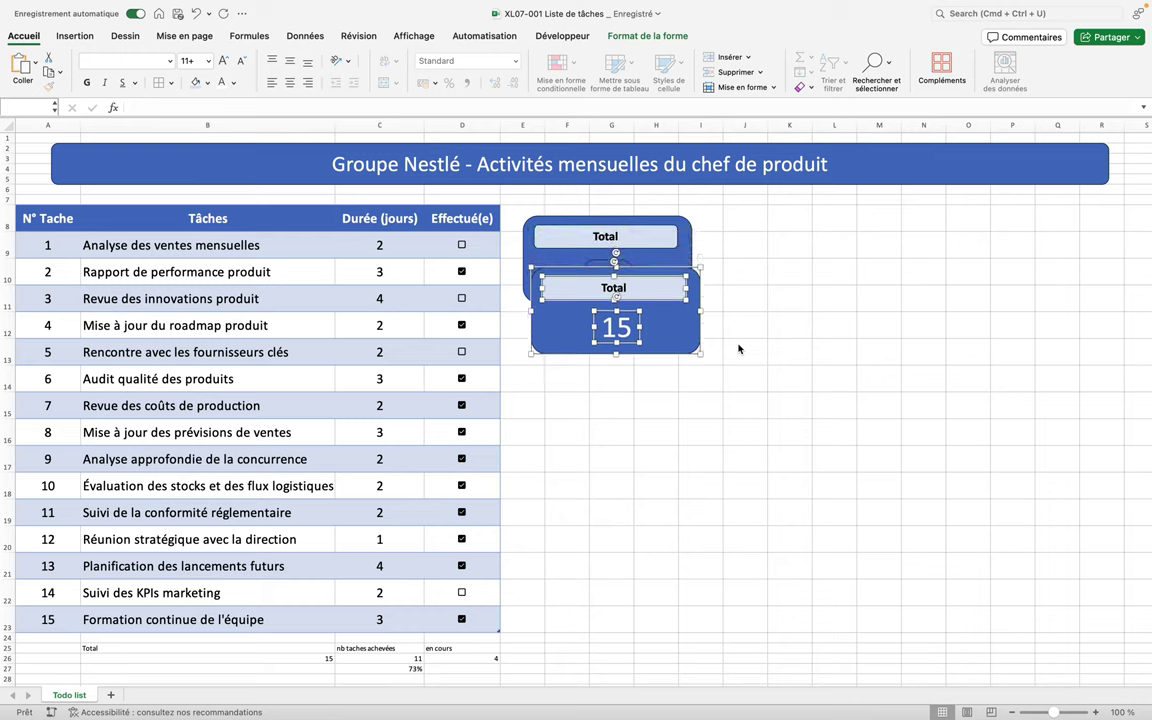
{"action": "key", "text": "Down"}
{"action": "key", "text": "Down"}
{"action": "key", "text": "Down"}
{"action": "key", "text": "Down"}
{"action": "key", "text": "Down"}
{"action": "key", "text": "Down"}
{"action": "key", "text": "Down"}
{"action": "key", "text": "Down"}
{"action": "key", "text": "Down"}
{"action": "key", "text": "Down"}
{"action": "key", "text": "Down"}
{"action": "key", "text": "Down"}
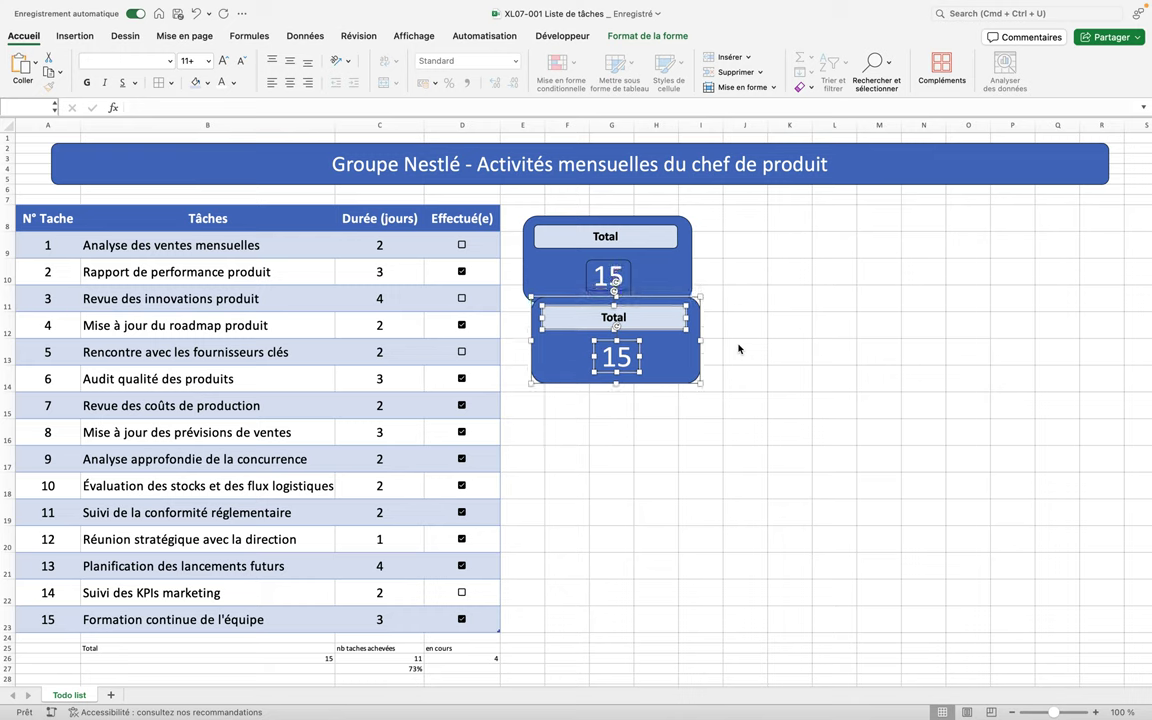
{"action": "key", "text": "Down"}
{"action": "key", "text": "Down"}
{"action": "key", "text": "Down"}
{"action": "key", "text": "Down"}
{"action": "key", "text": "Down"}
{"action": "key", "text": "Down"}
{"action": "key", "text": "Down"}
{"action": "key", "text": "Down"}
{"action": "key", "text": "Down"}
{"action": "key", "text": "Down"}
{"action": "key", "text": "Down"}
{"action": "key", "text": "Down"}
{"action": "key", "text": "Down"}
{"action": "key", "text": "Down"}
{"action": "key", "text": "Down"}
{"action": "key", "text": "Down"}
{"action": "key", "text": "Left"}
{"action": "key", "text": "Left"}
{"action": "key", "text": "Left"}
{"action": "key", "text": "Left"}
{"action": "key", "text": "Left"}
{"action": "key", "text": "Left"}
{"action": "key", "text": "Left"}
{"action": "key", "text": "Left"}
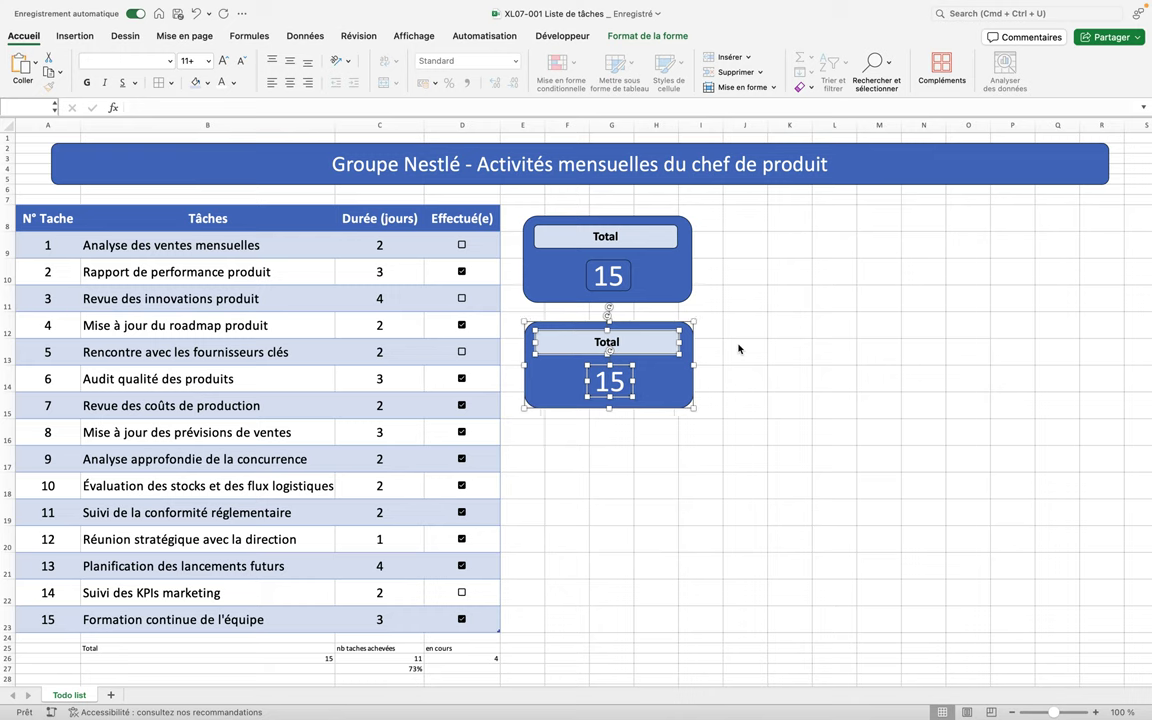
{"action": "key", "text": "Left"}
{"action": "key", "text": "Left"}
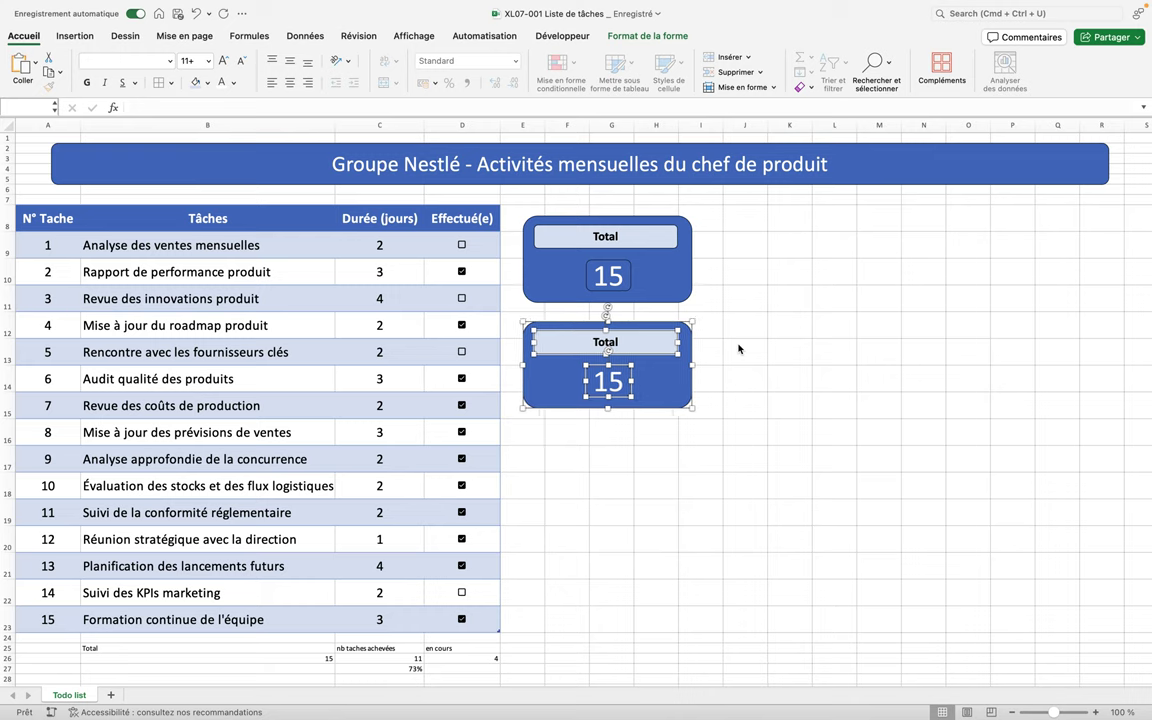
{"action": "key", "text": "Escape"}
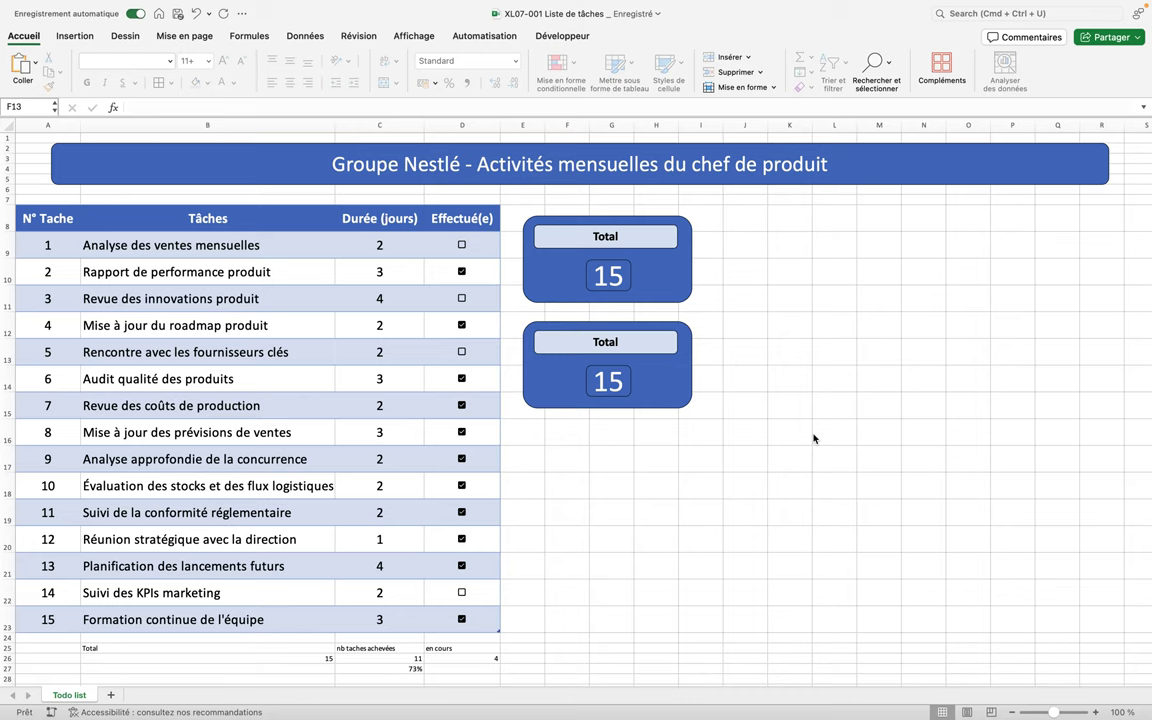
{"action": "key", "text": "super+v"}
Move the third Total card down beside rows 19–22 and begin editing the second card's label.
{"action": "key", "text": "Down"}
{"action": "key", "text": "Down"}
{"action": "key", "text": "Down"}
{"action": "key", "text": "Down"}
{"action": "key", "text": "Down"}
{"action": "key", "text": "Down"}
{"action": "key", "text": "Down"}
{"action": "key", "text": "Down"}
{"action": "key", "text": "Down"}
{"action": "key", "text": "Down"}
{"action": "key", "text": "Down"}
{"action": "key", "text": "Down"}
{"action": "key", "text": "Down"}
{"action": "key", "text": "Down"}
{"action": "key", "text": "Down"}
{"action": "key", "text": "Down"}
{"action": "key", "text": "Down"}
{"action": "key", "text": "Down"}
{"action": "key", "text": "Down"}
{"action": "key", "text": "Down"}
{"action": "key", "text": "Down"}
{"action": "key", "text": "Down"}
{"action": "key", "text": "Down"}
{"action": "key", "text": "Down"}
{"action": "key", "text": "Down"}
{"action": "key", "text": "Down"}
{"action": "key", "text": "Down"}
{"action": "key", "text": "Down"}
{"action": "key", "text": "Down"}
{"action": "key", "text": "Down"}
{"action": "key", "text": "Down"}
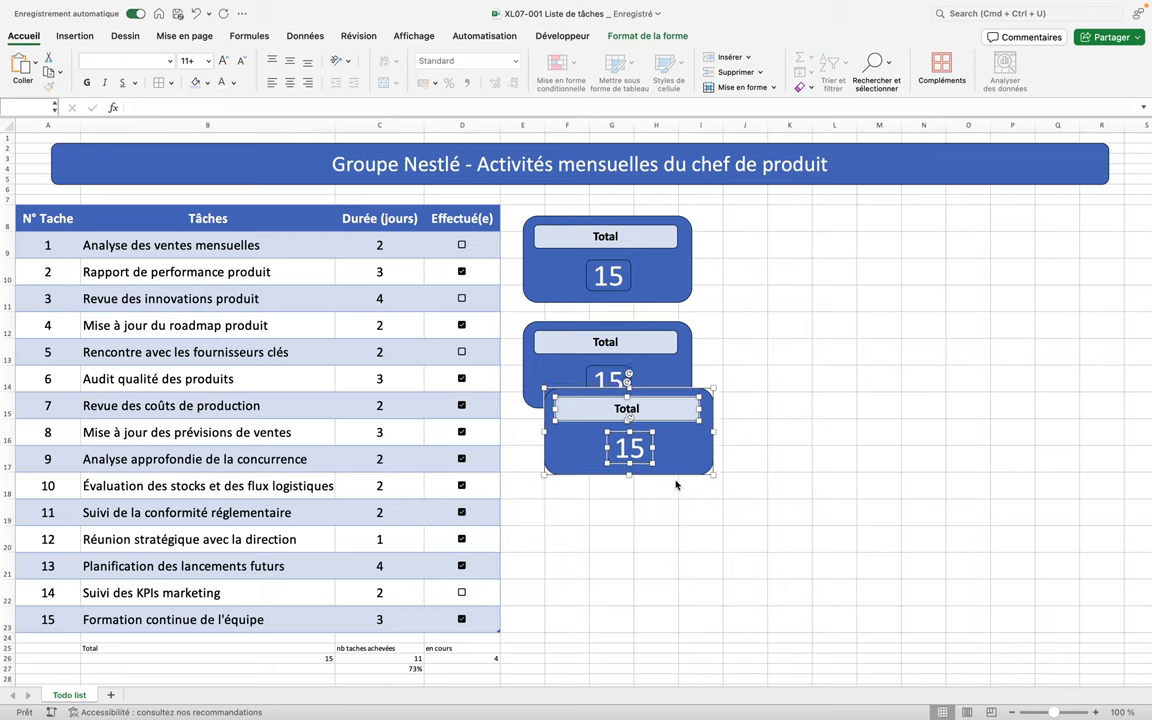
{"action": "left_click_drag", "start_coordinate": [670, 474], "coordinate": [656, 624]}
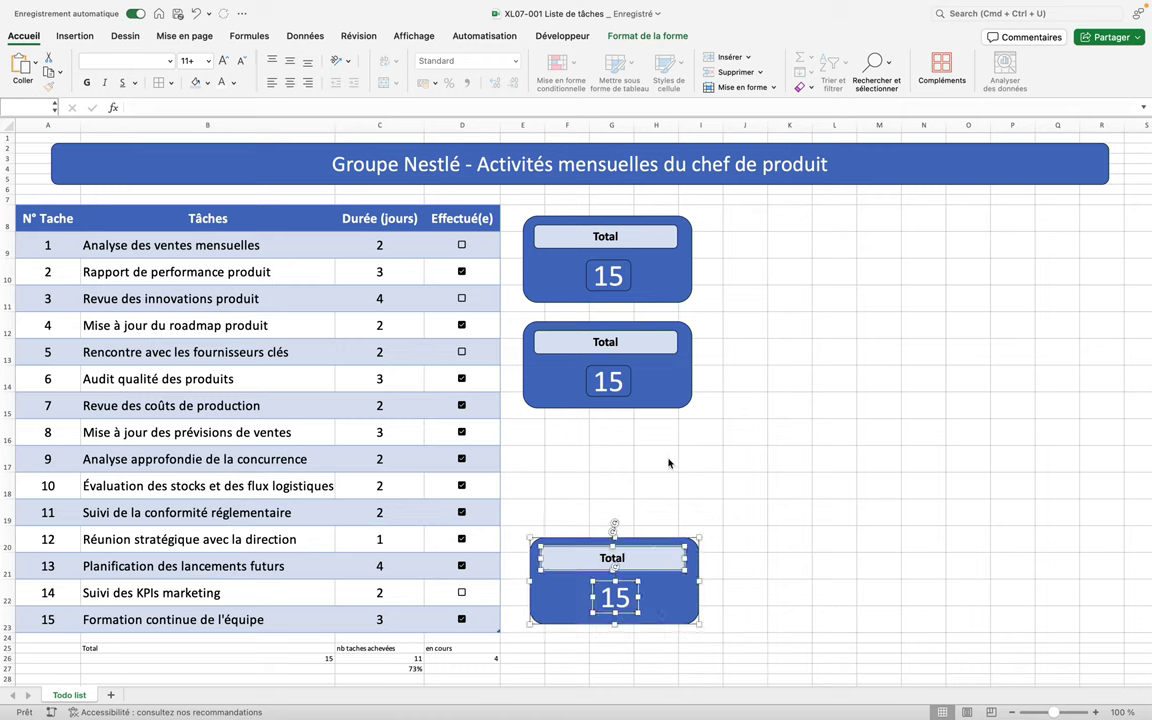
{"action": "left_click", "coordinate": [609, 343]}
{"action": "type", "text": "Achev"}
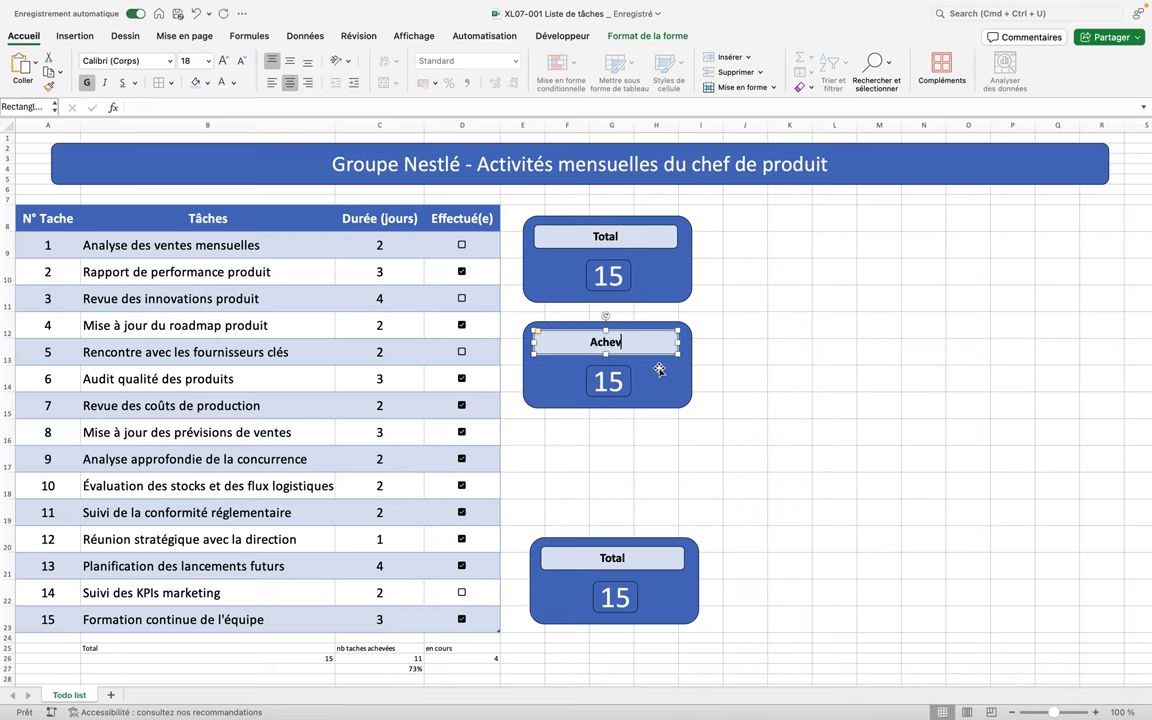
Finish renaming the middle card's label to 'Achevée' and select its 15 number box.
{"action": "type", "text": "ée"}
{"action": "left_click", "coordinate": [608, 396]}
{"action": "left_click", "coordinate": [607, 397]}
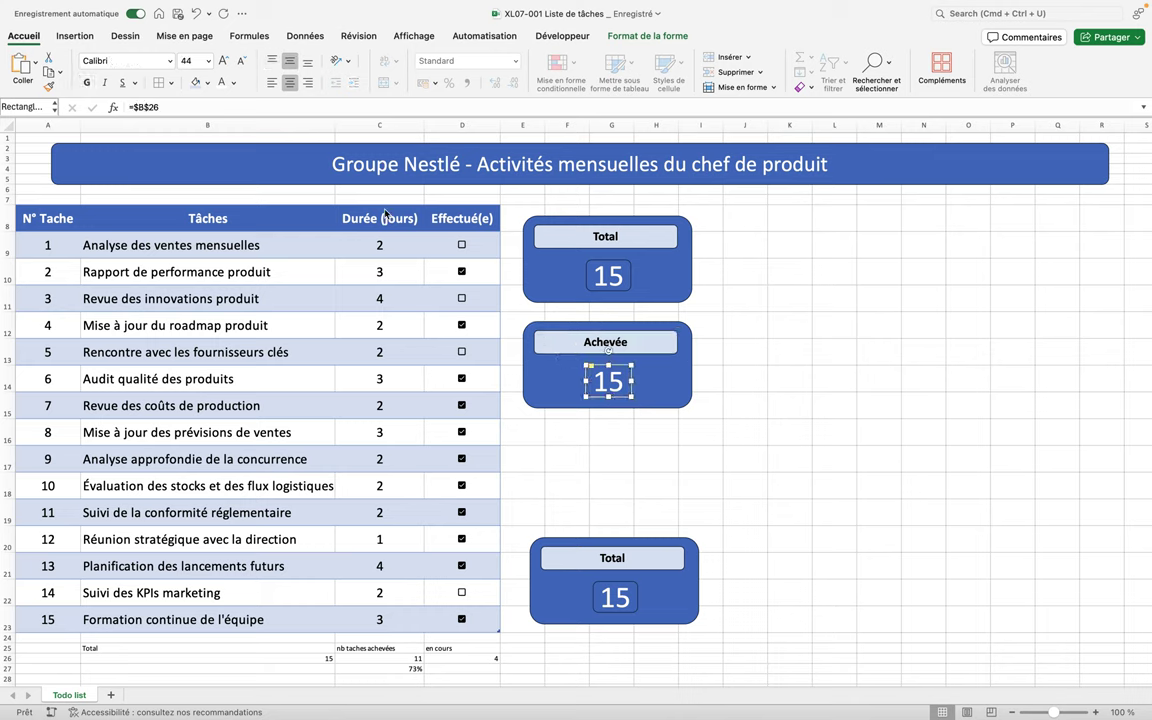
Link the Achevée number box to =$C$26 so it shows 11.
{"action": "left_click", "coordinate": [171, 106]}
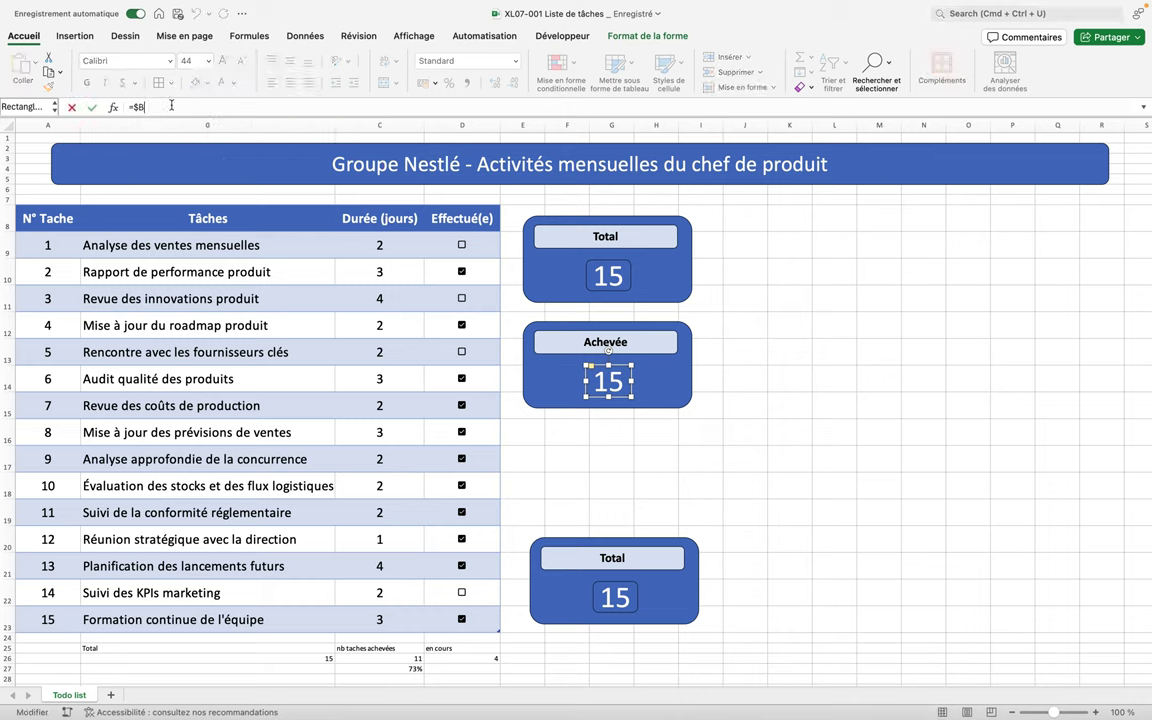
{"action": "left_click", "coordinate": [363, 657]}
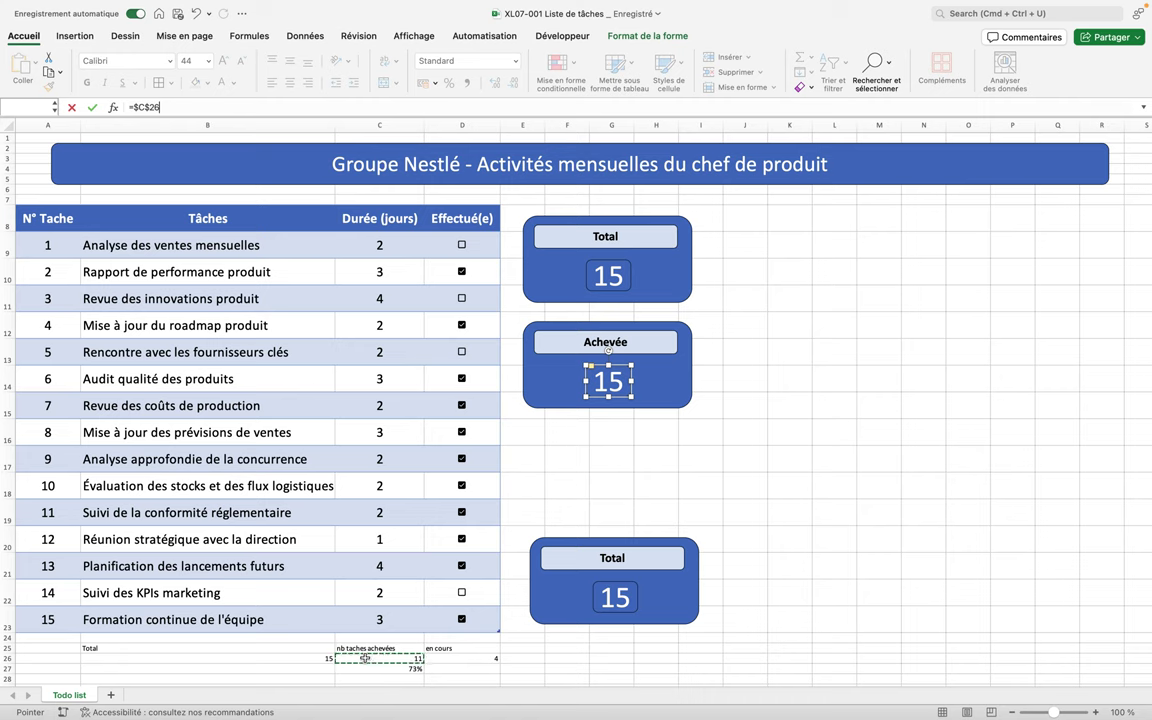
{"action": "key", "text": "Return"}
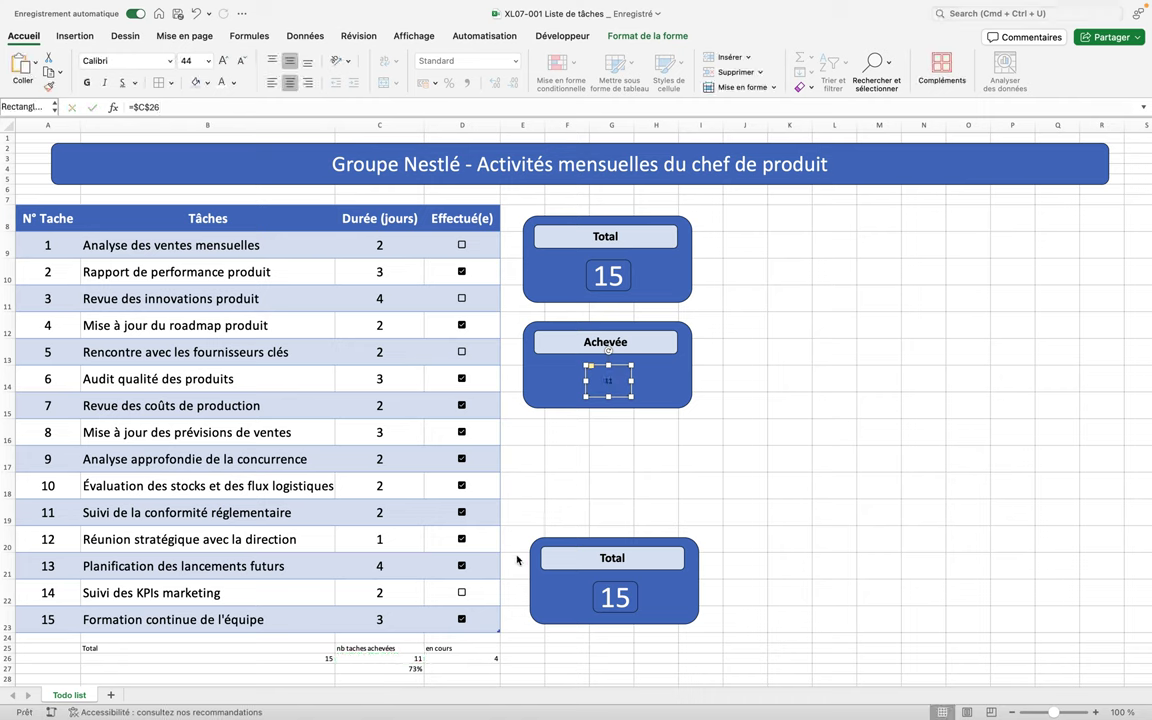
Copy the Total number's large white formatting onto the Achevée card's 11.
{"action": "left_click", "coordinate": [608, 272]}
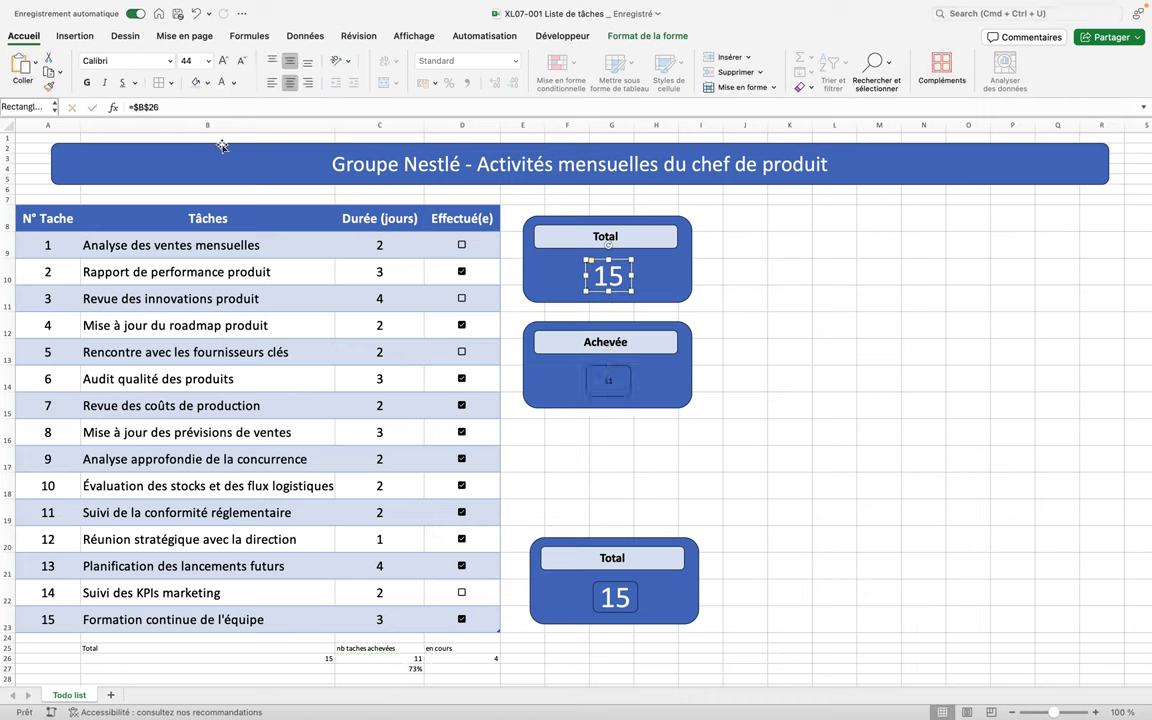
{"action": "left_click", "coordinate": [49, 87]}
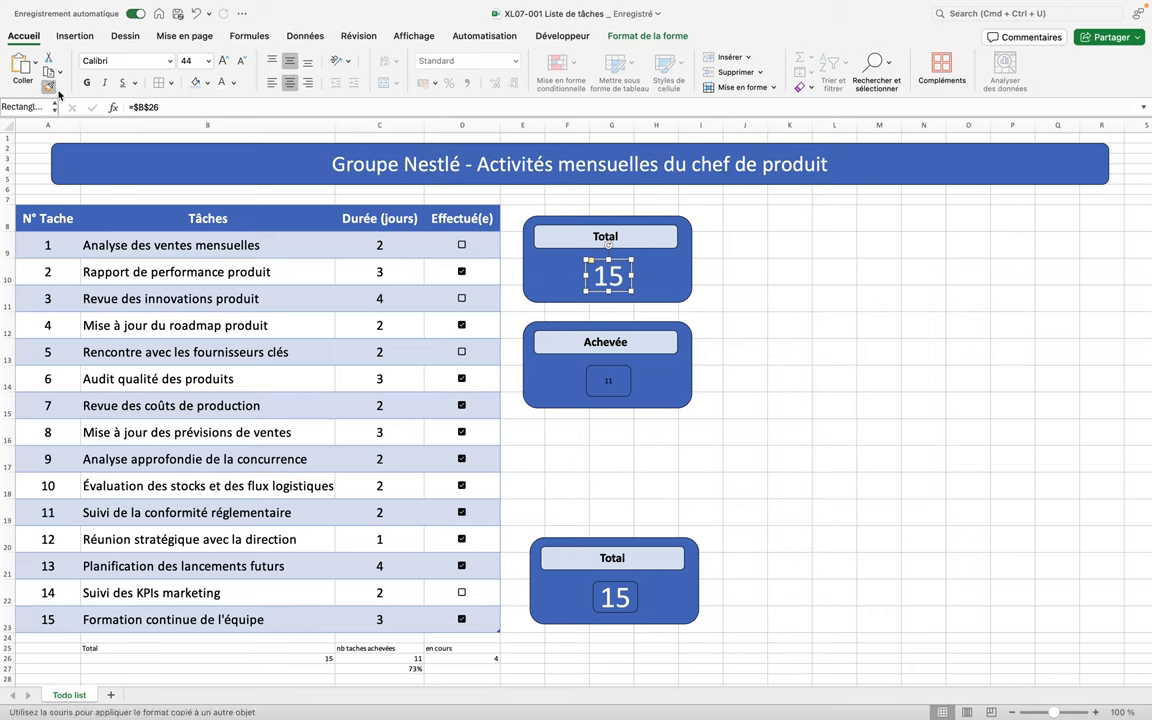
{"action": "left_click", "coordinate": [595, 383]}
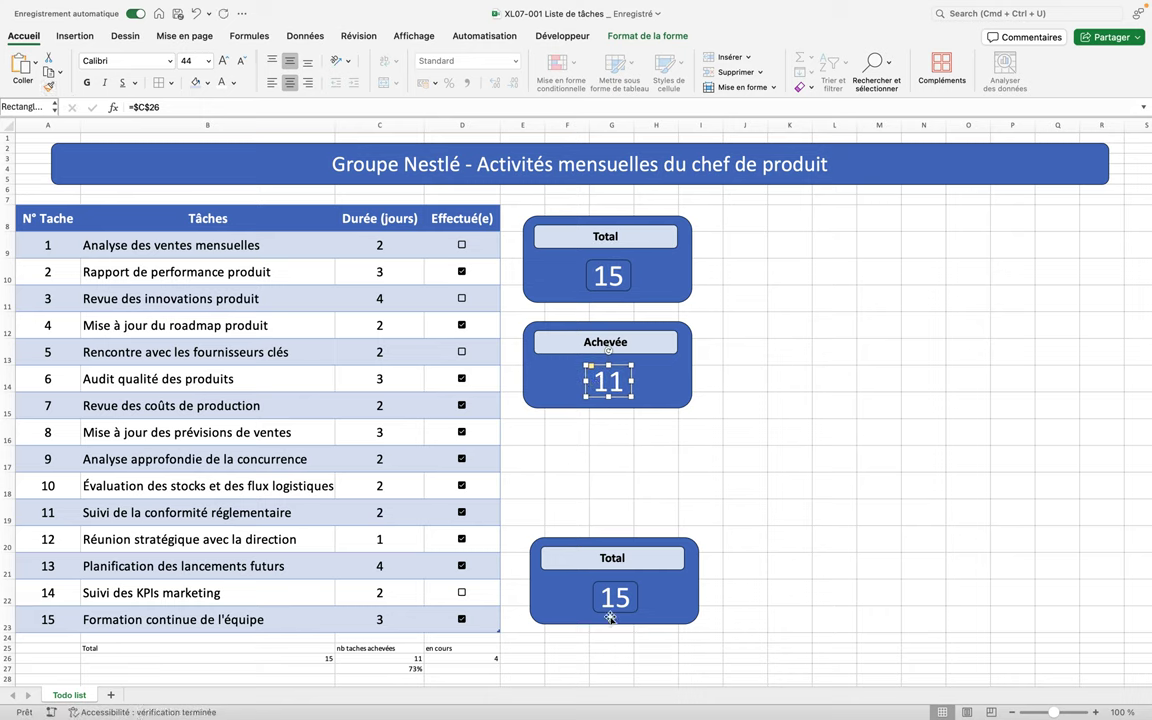
{"action": "mouse_move", "coordinate": [693, 700]}
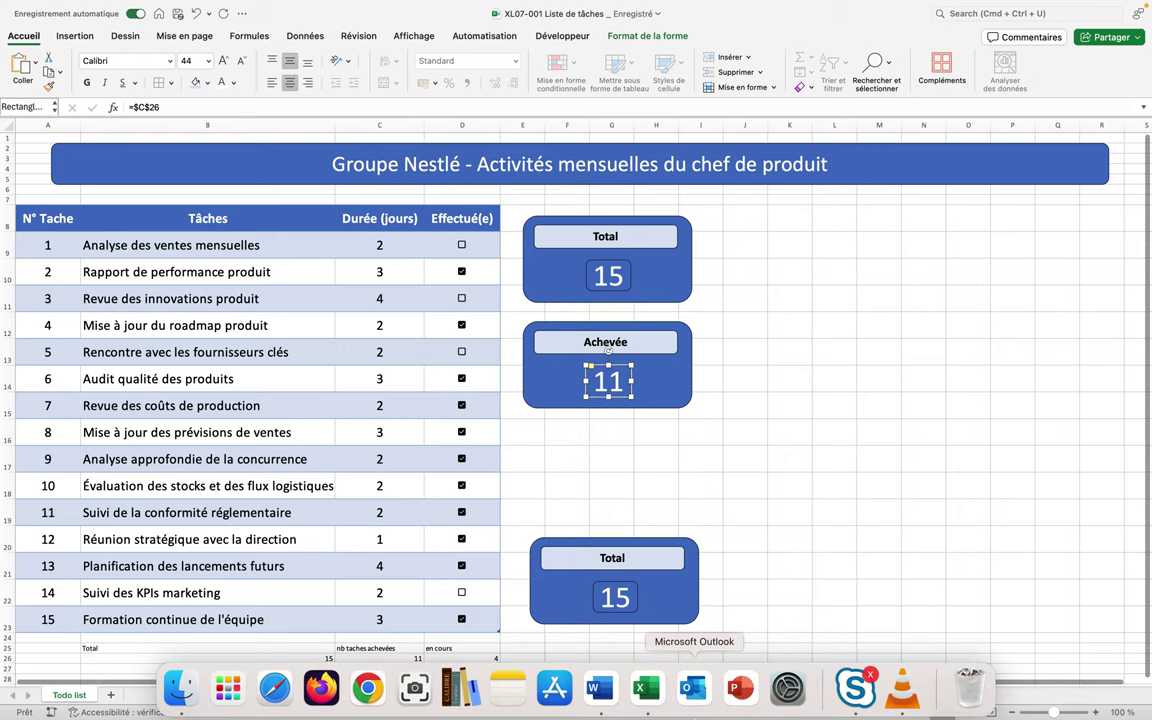
{"action": "left_click", "coordinate": [638, 566]}
Rename the third card's label from 'Total' to 'En cours'.
{"action": "left_click", "coordinate": [617, 557]}
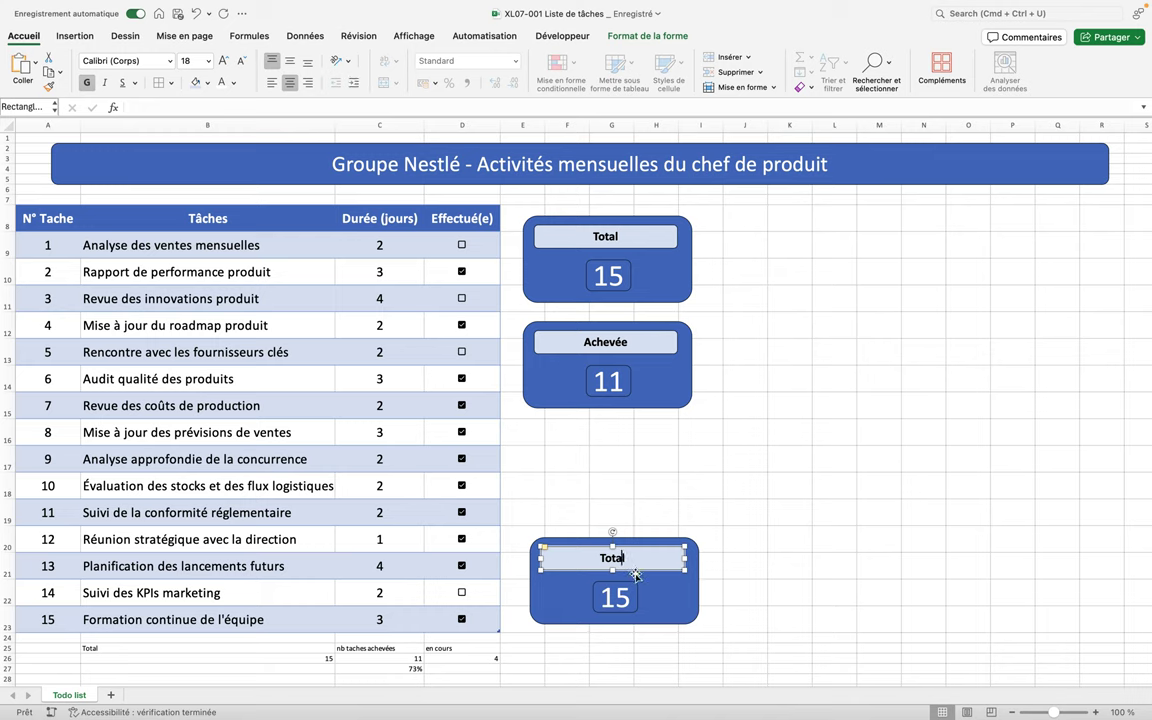
{"action": "key", "text": "BackSpace"}
{"action": "key", "text": "BackSpace"}
{"action": "key", "text": "BackSpace"}
{"action": "type", "text": "n cours"}
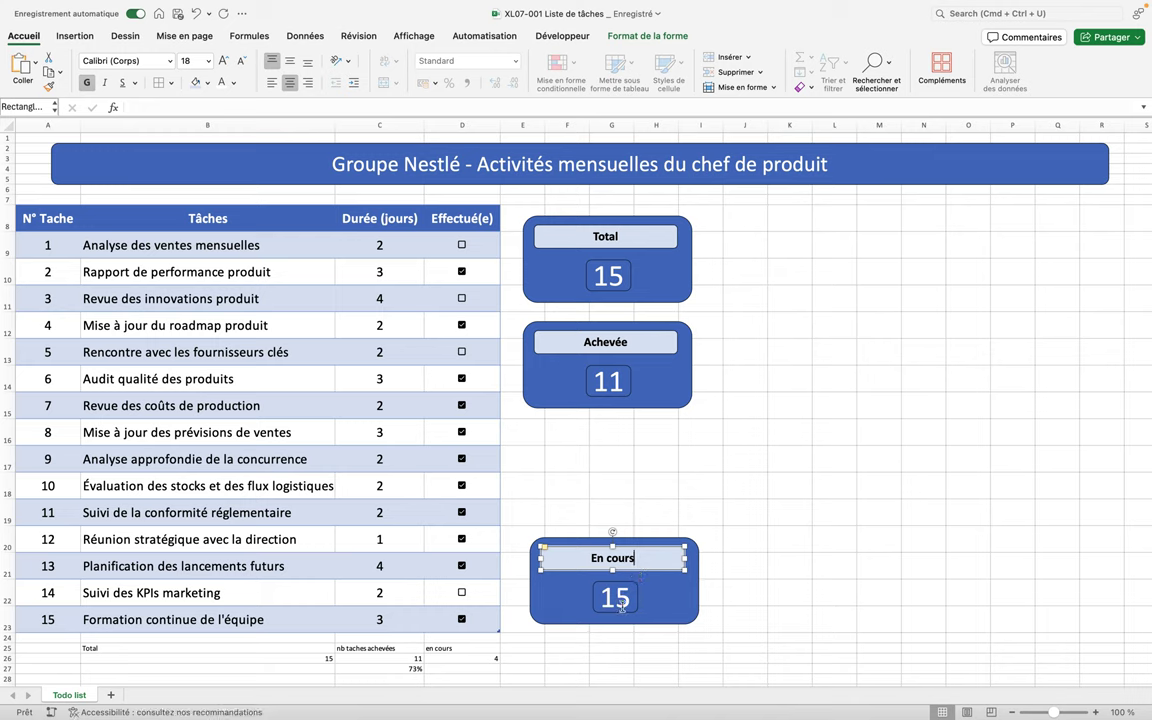
{"action": "key", "text": "Escape"}
{"action": "key", "text": "Escape"}
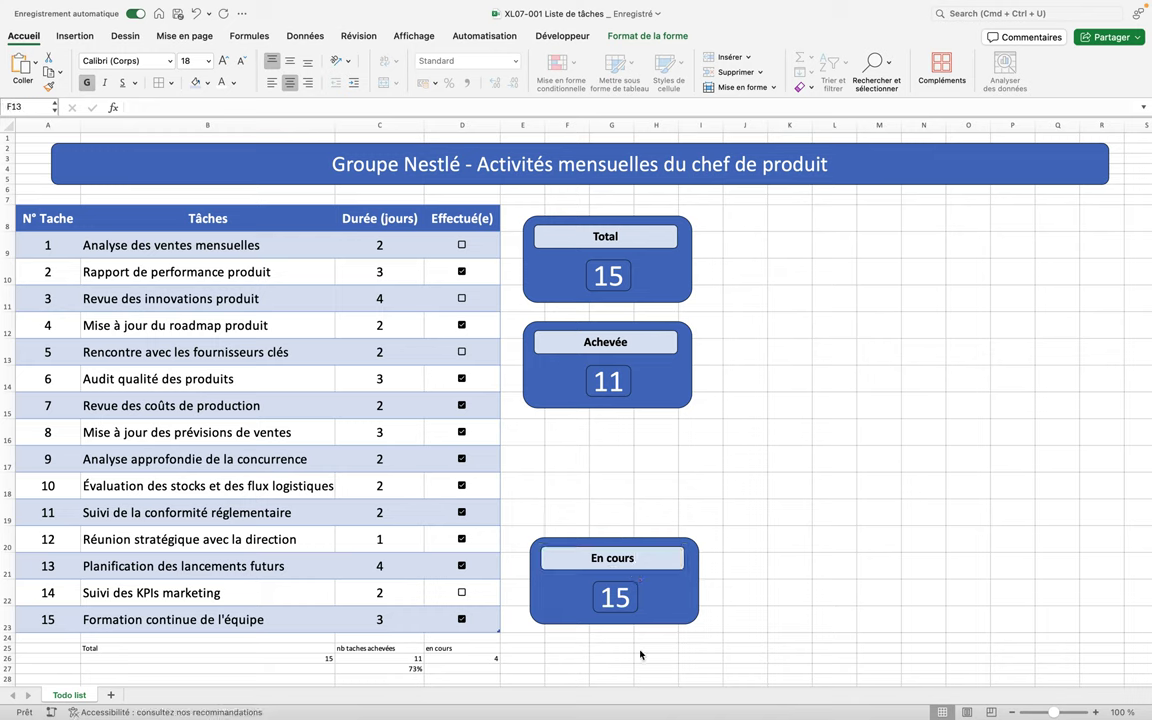
Link the En cours number to =$D$26 (4) and give it the Achevée number's large formatting.
{"action": "left_click", "coordinate": [616, 601]}
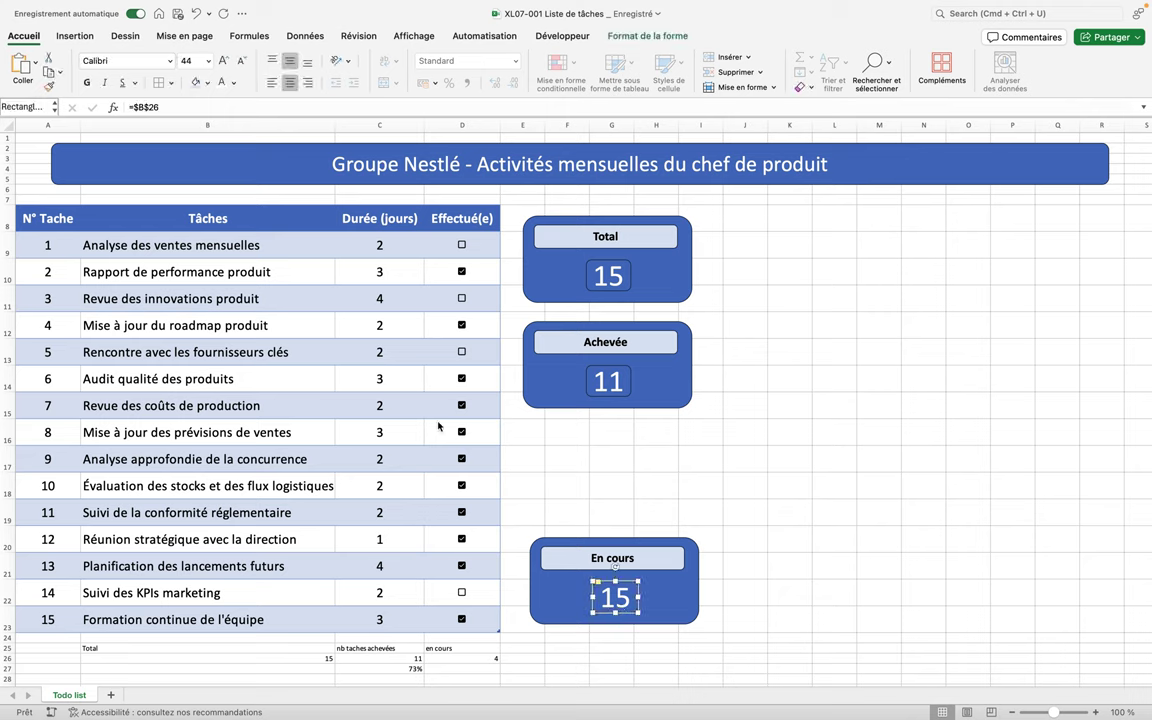
{"action": "left_click", "coordinate": [185, 106]}
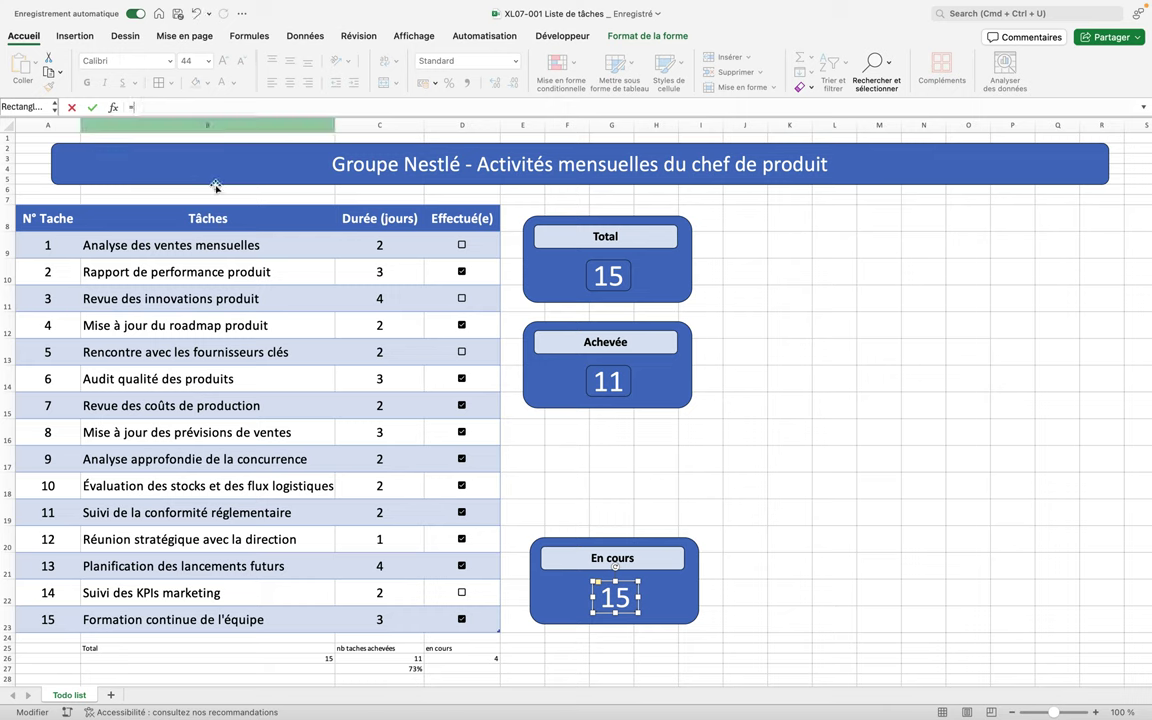
{"action": "left_click", "coordinate": [441, 656]}
{"action": "key", "text": "Return"}
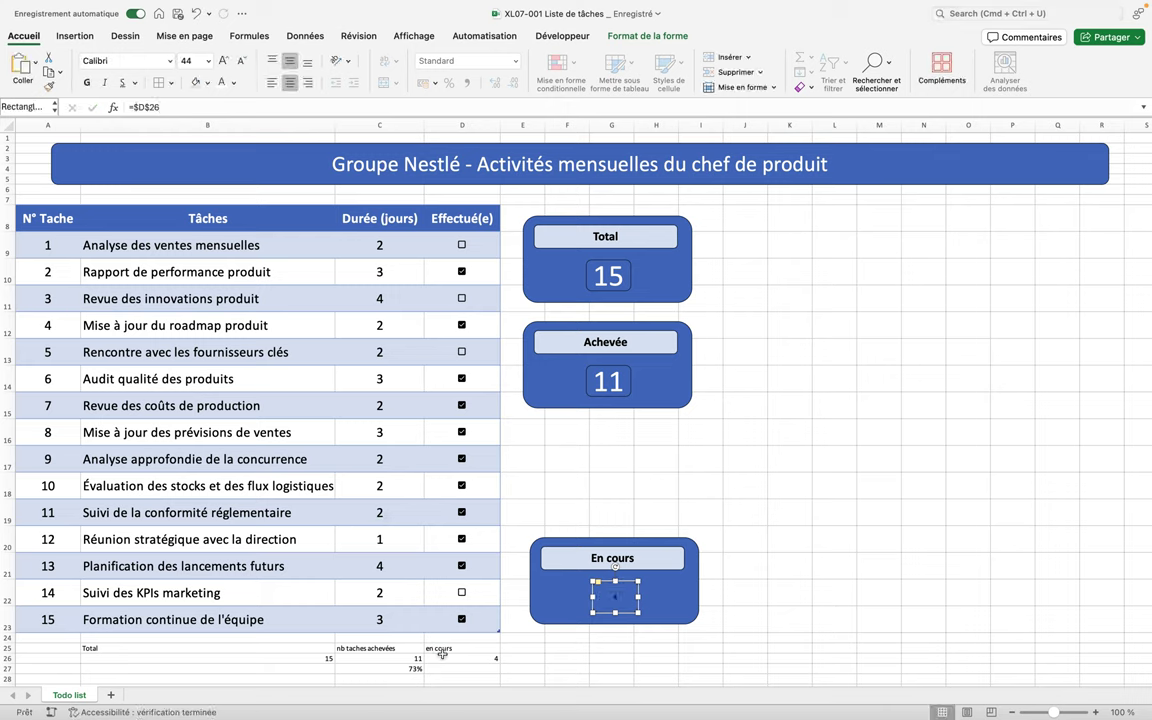
{"action": "left_click", "coordinate": [607, 381]}
{"action": "left_click", "coordinate": [48, 86]}
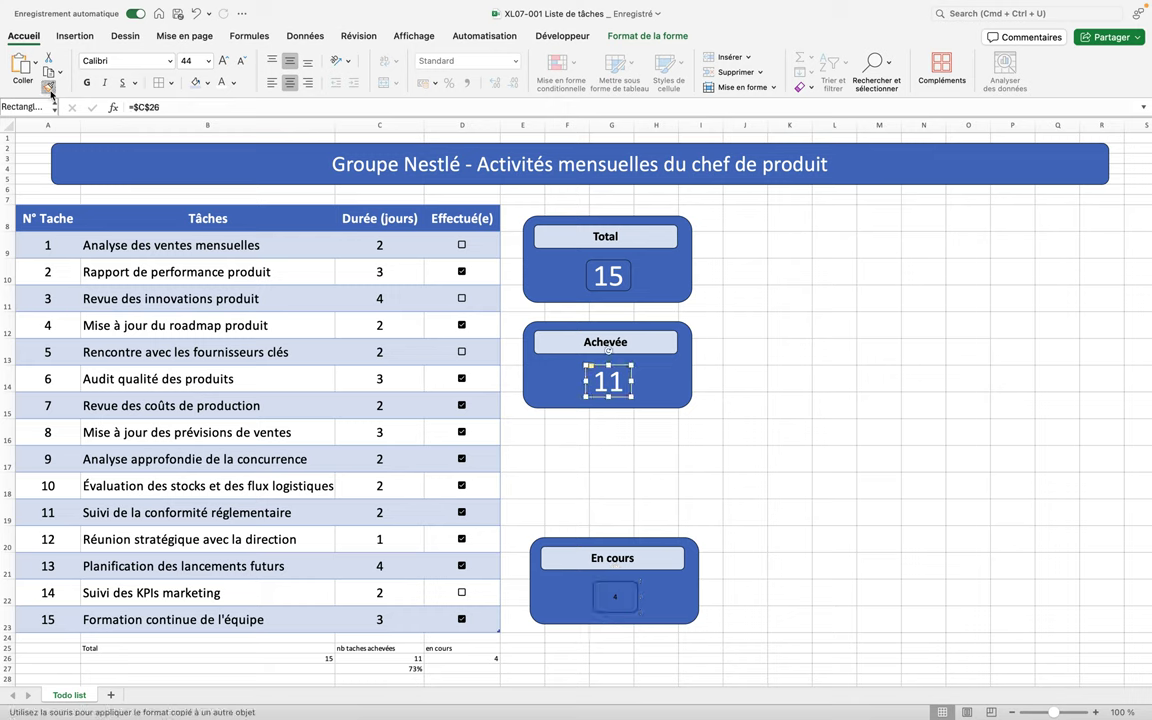
{"action": "left_click", "coordinate": [612, 597]}
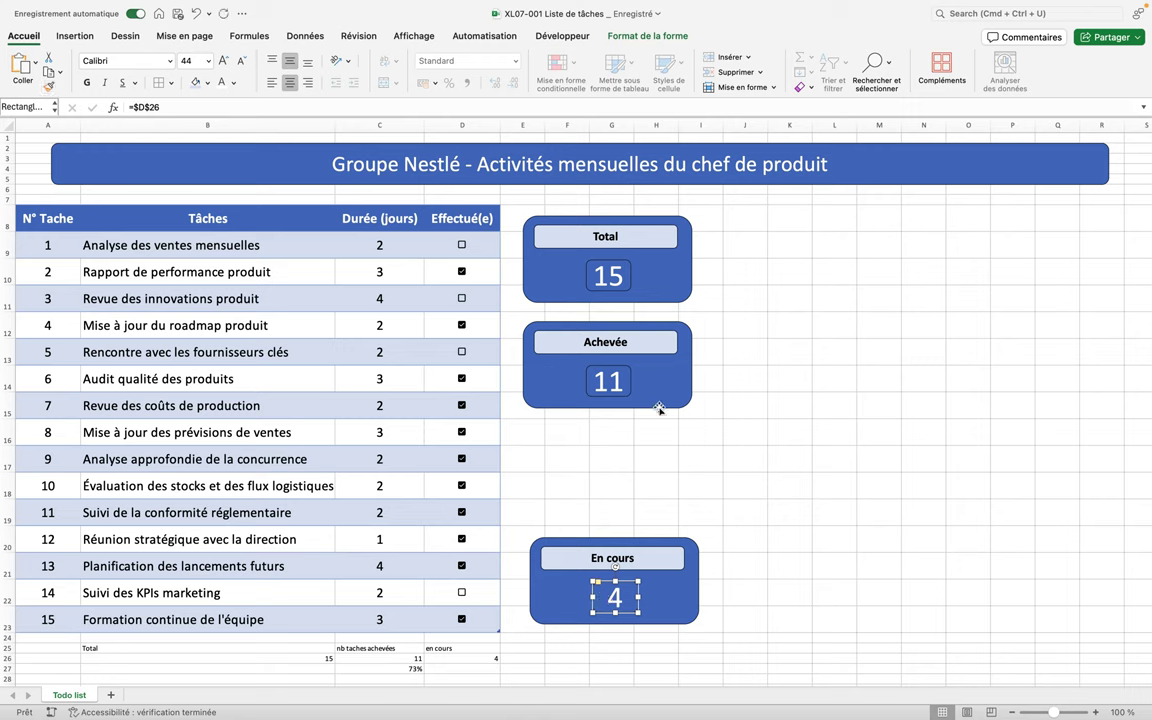
{"action": "right_click", "coordinate": [676, 295]}
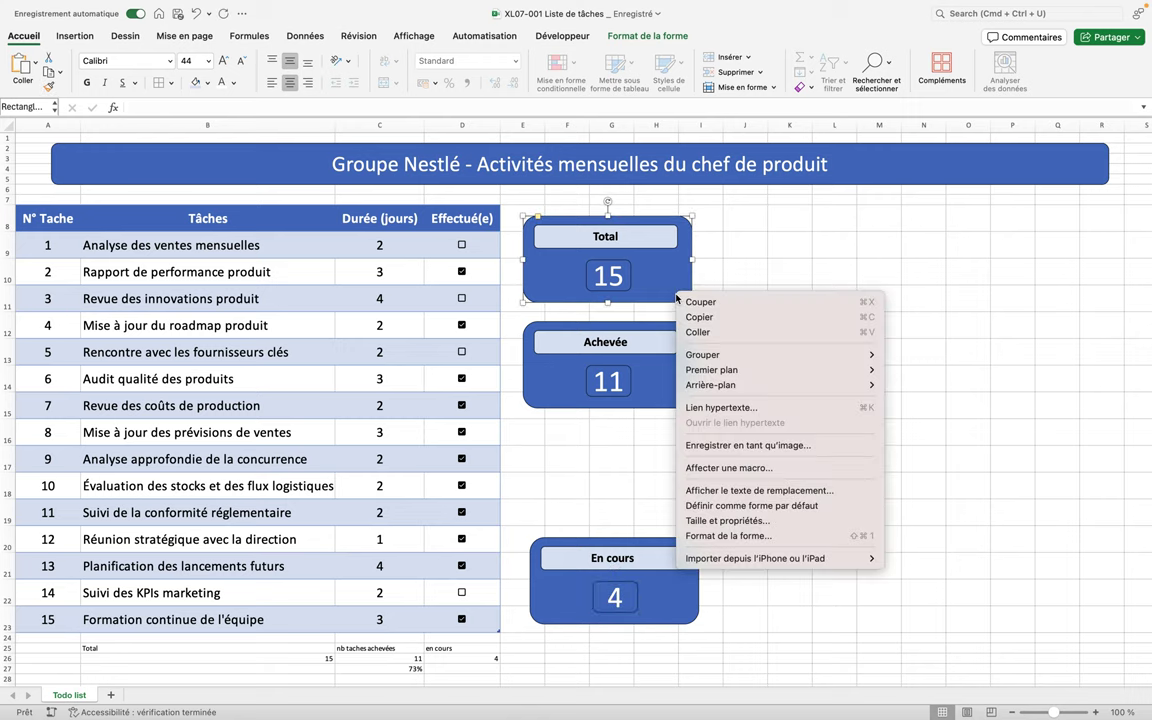
Turn on object selection and group the Total card's shapes into one object.
{"action": "key", "text": "Escape"}
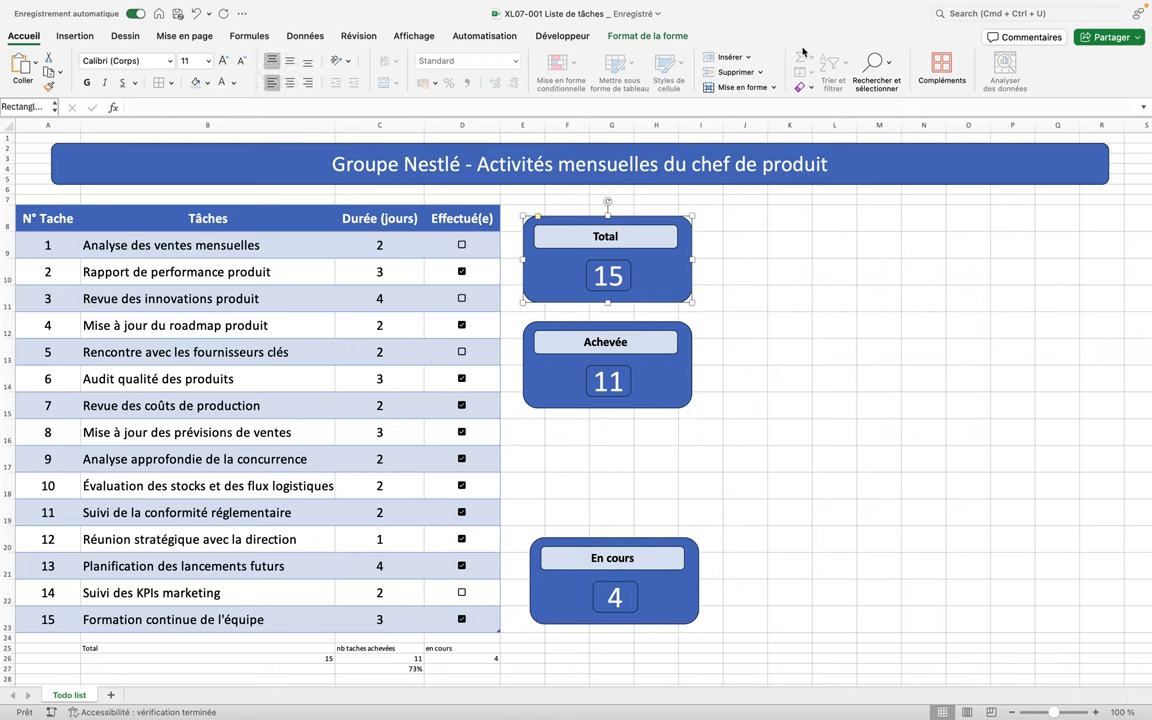
{"action": "left_click", "coordinate": [881, 89]}
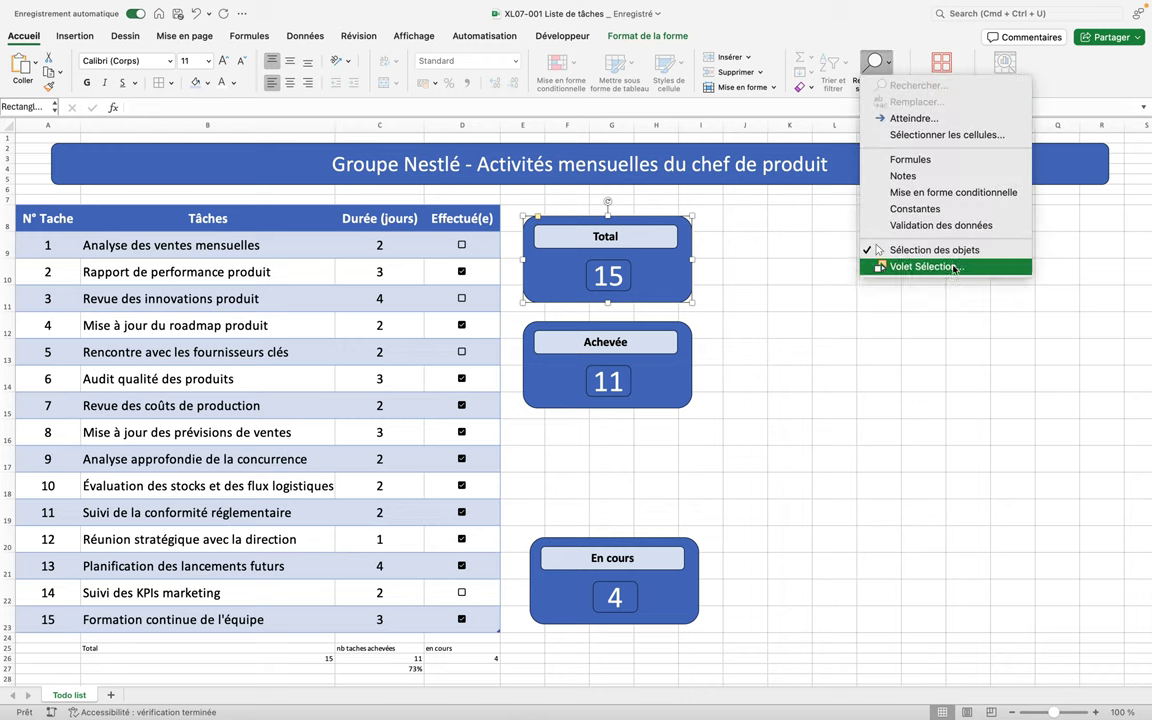
{"action": "left_click", "coordinate": [787, 308]}
{"action": "mouse_move", "coordinate": [512, 198]}
{"action": "left_mouse_down"}
{"action": "mouse_move", "coordinate": [595, 268]}
{"action": "mouse_move", "coordinate": [723, 316]}
{"action": "left_mouse_up"}
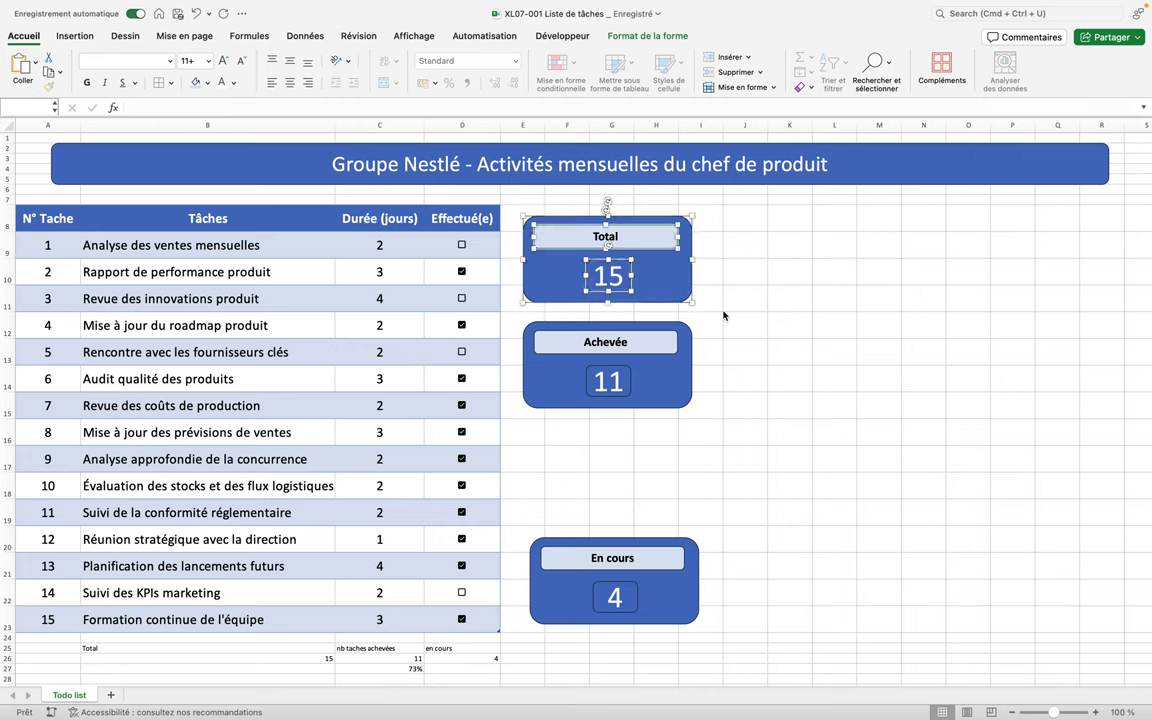
{"action": "right_click", "coordinate": [674, 265]}
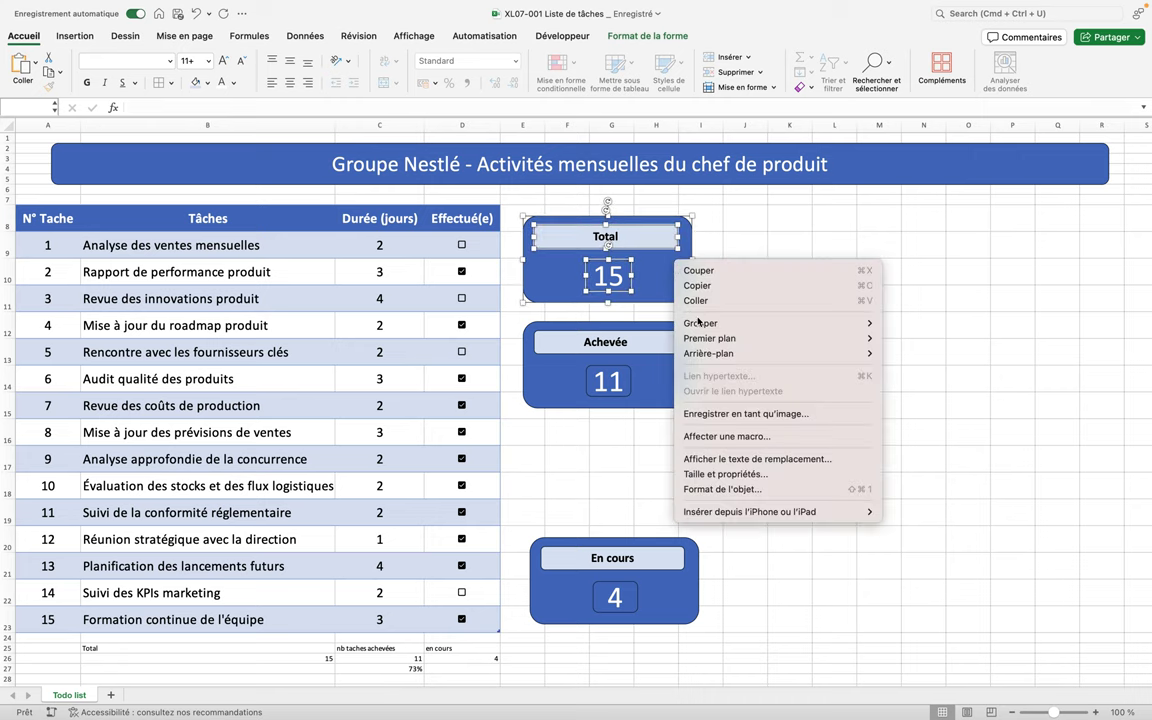
{"action": "mouse_move", "coordinate": [701, 325]}
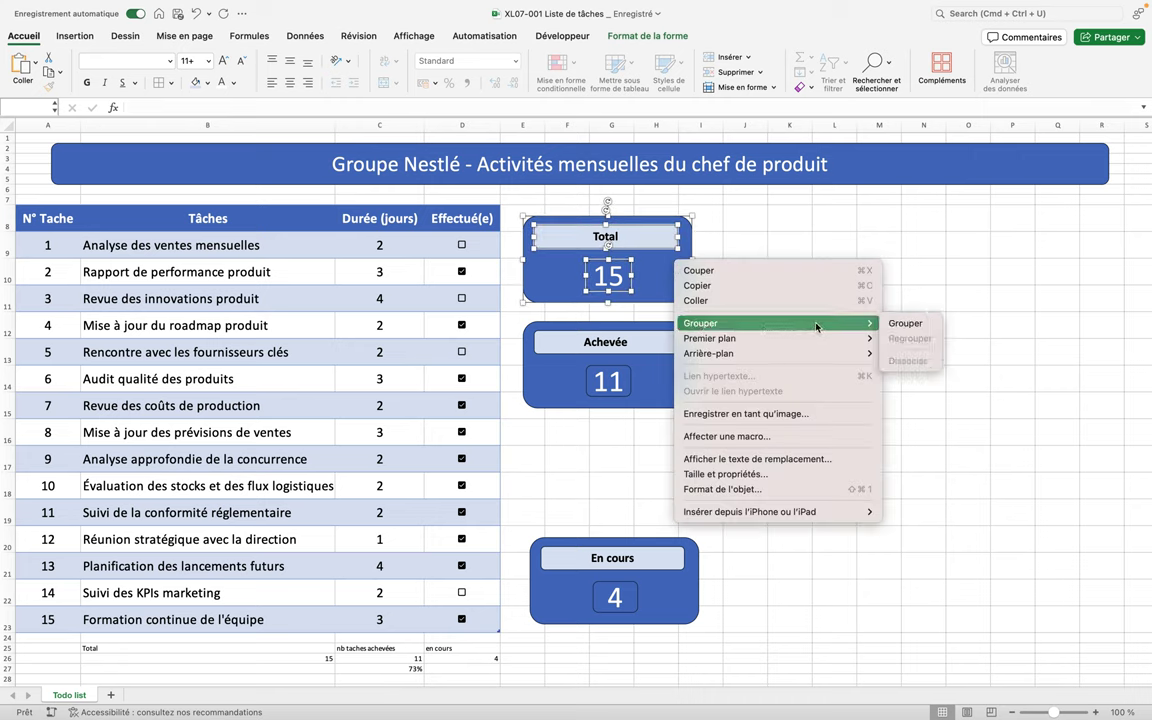
{"action": "left_click", "coordinate": [905, 323]}
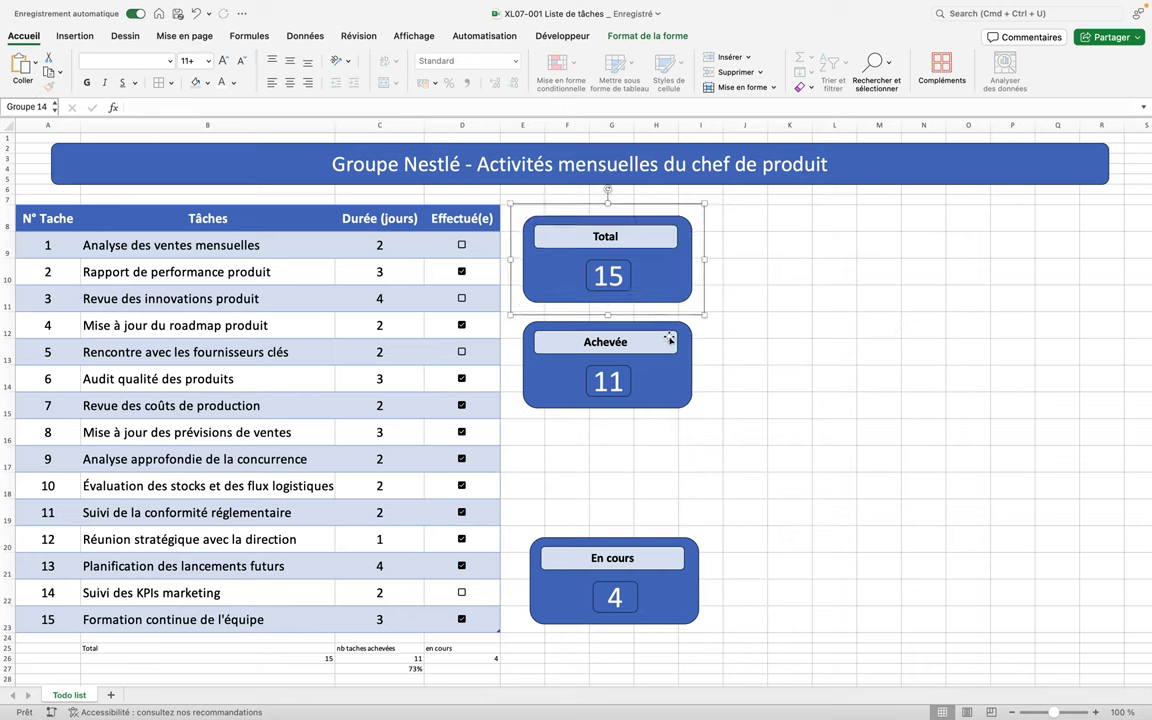
{"action": "key", "text": "Escape"}
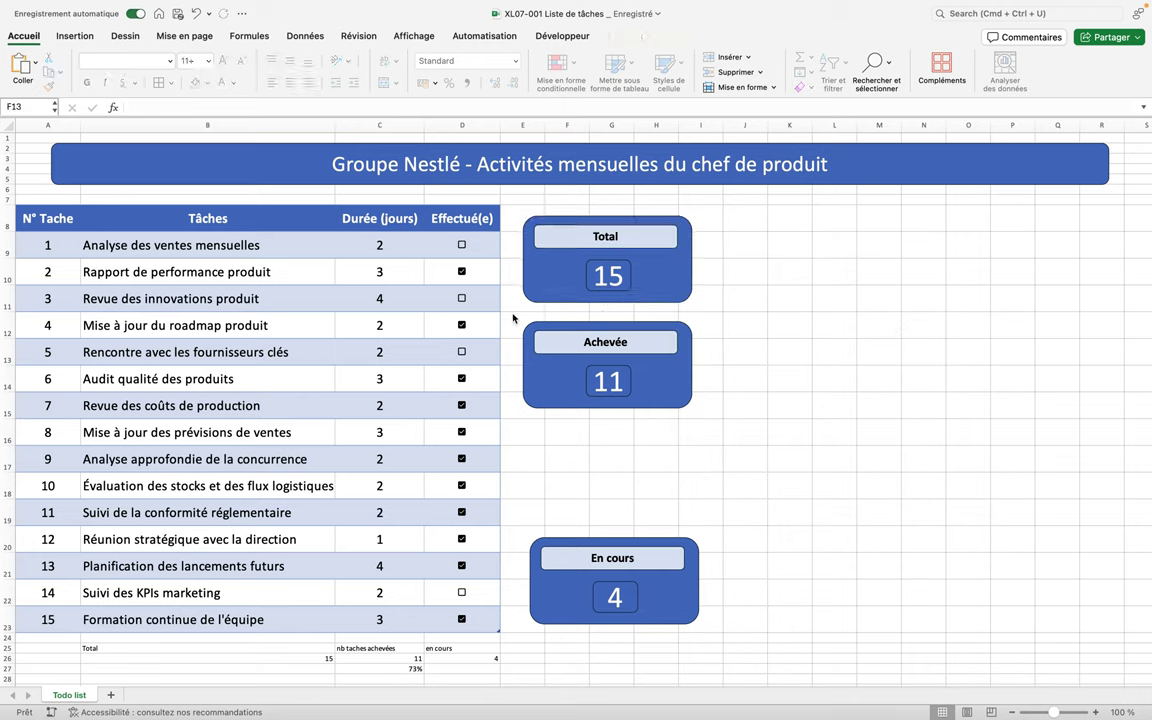
Group the Achevée and En cours cards' shapes likewise, then select all three cards.
{"action": "left_click_drag", "start_coordinate": [512, 314], "coordinate": [717, 428]}
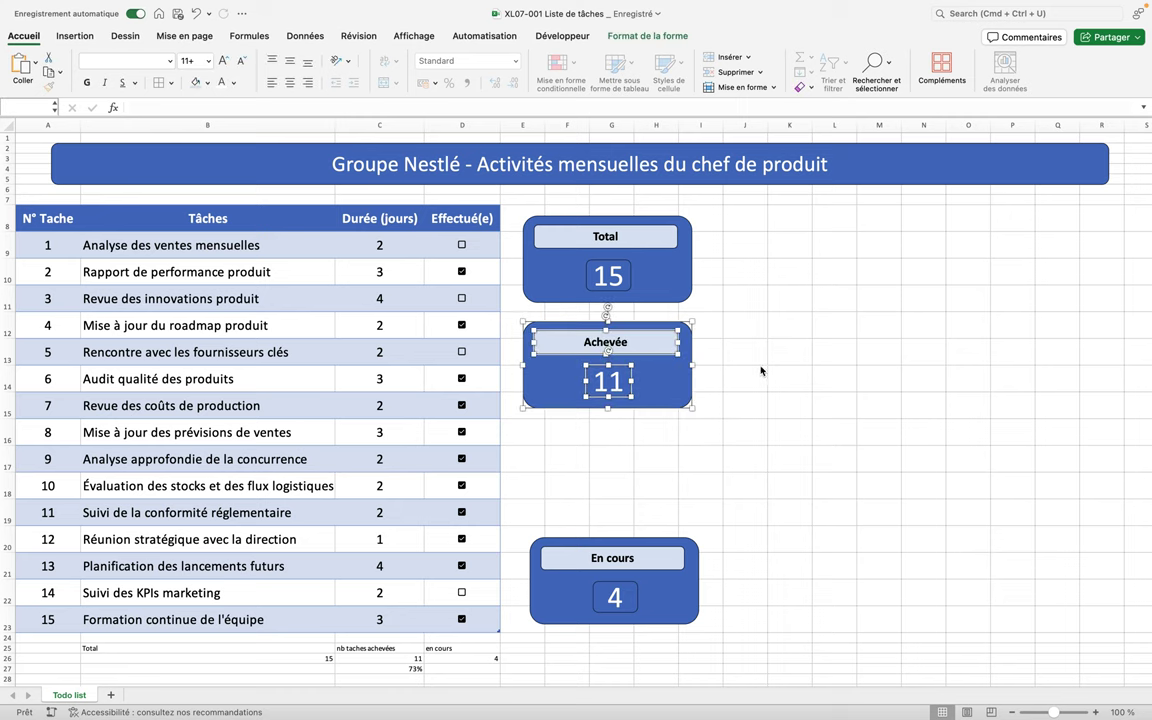
{"action": "right_click", "coordinate": [677, 381]}
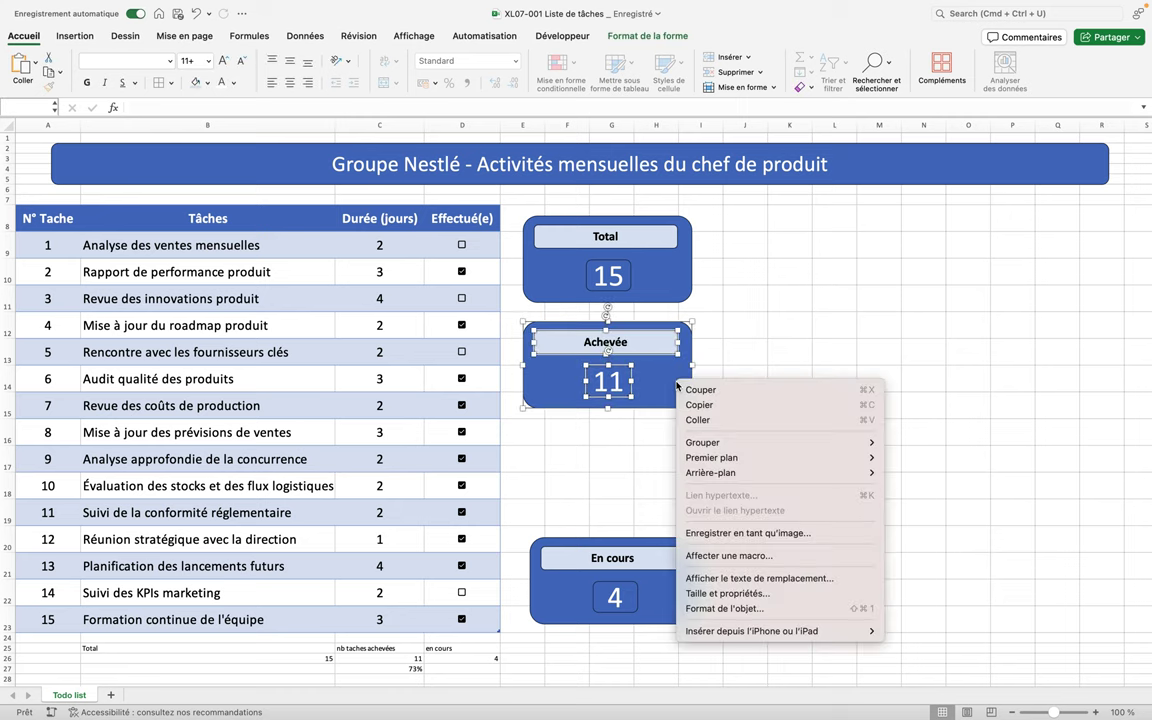
{"action": "mouse_move", "coordinate": [703, 452]}
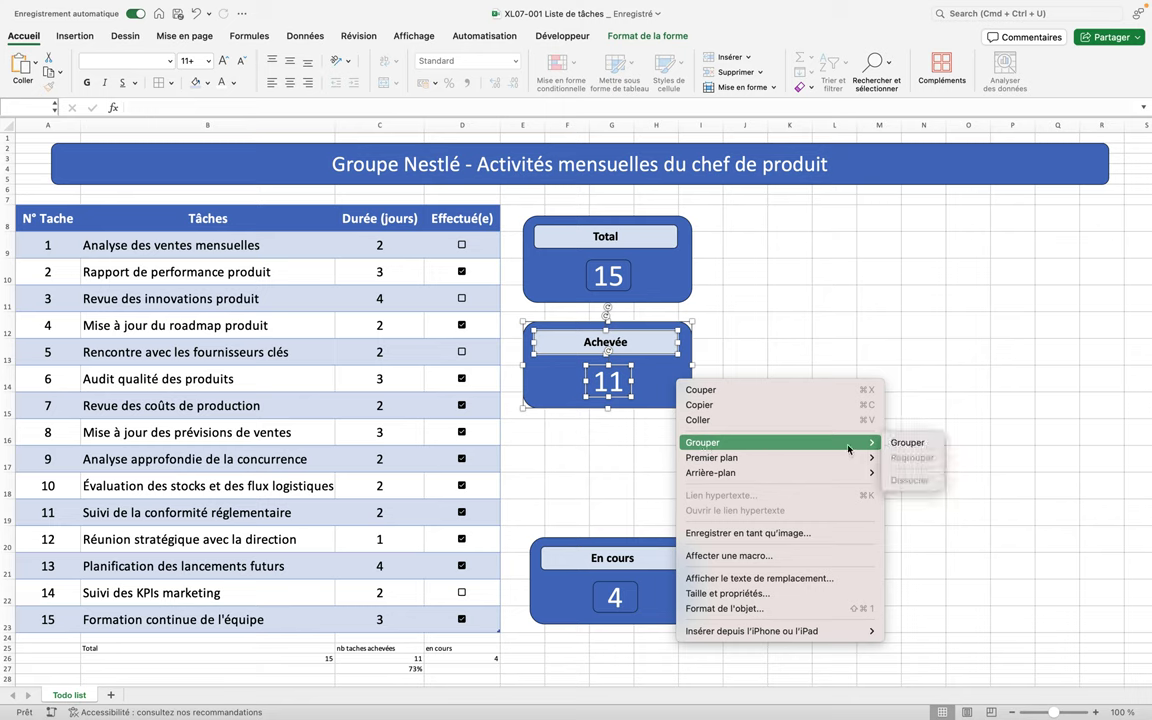
{"action": "left_click", "coordinate": [907, 442]}
{"action": "left_click", "coordinate": [567, 352]}
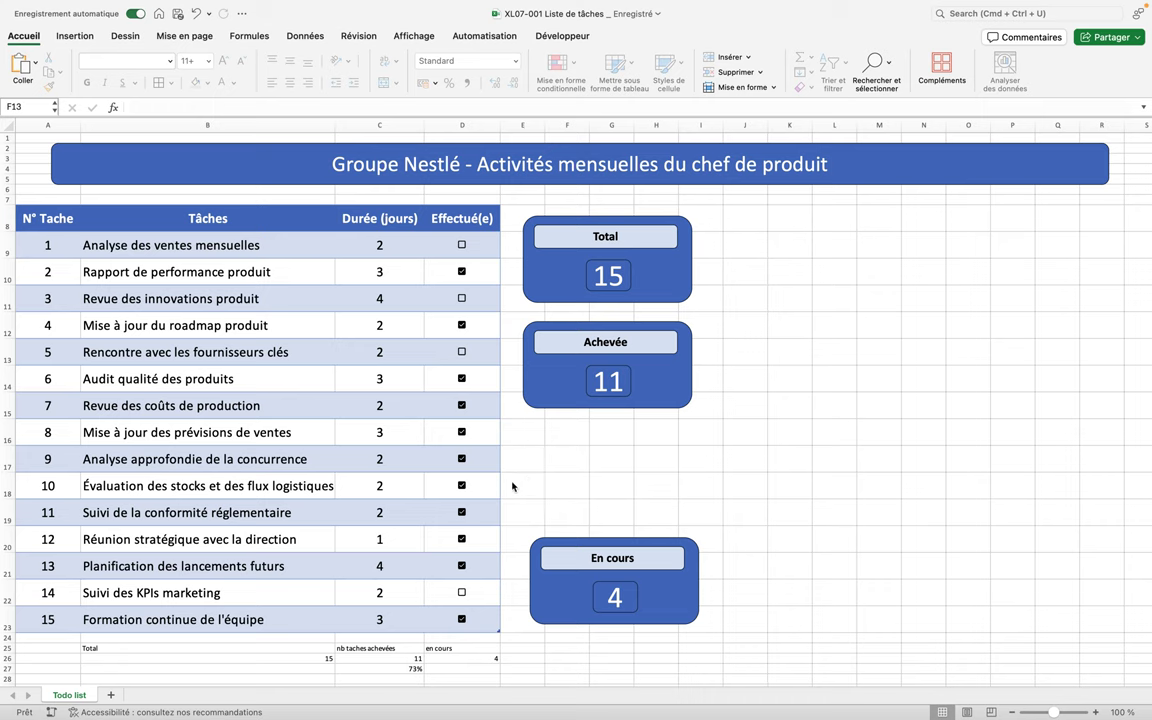
{"action": "left_click_drag", "start_coordinate": [517, 496], "coordinate": [731, 661]}
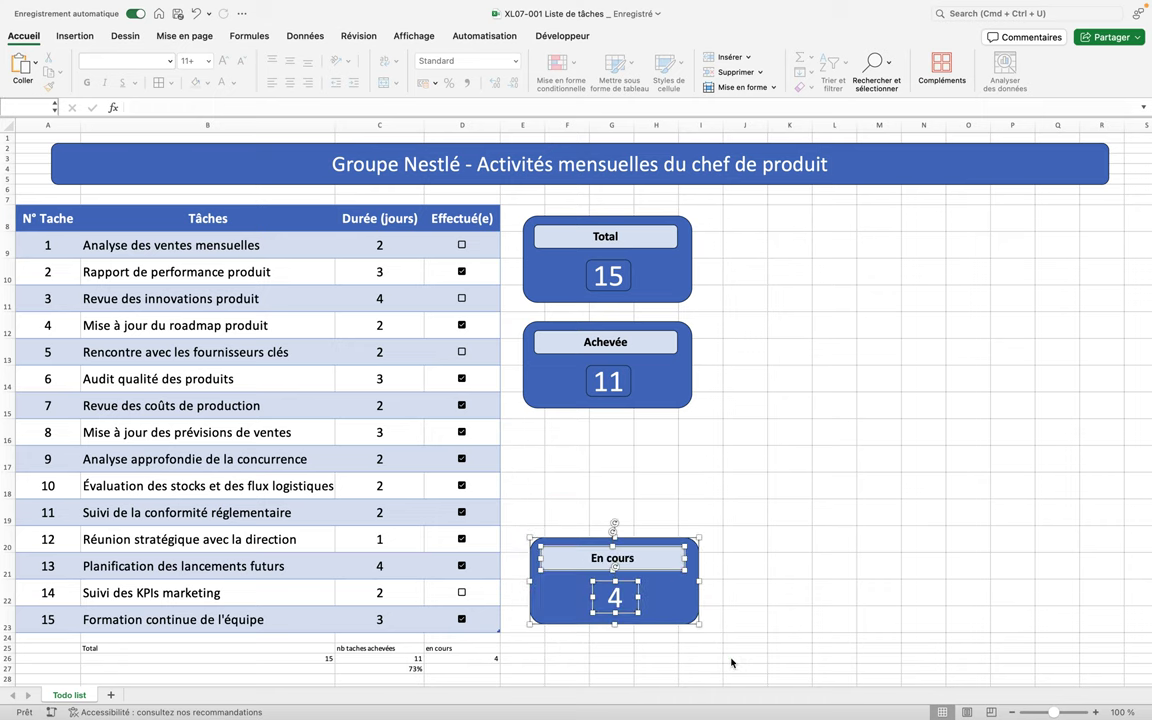
{"action": "right_click", "coordinate": [676, 614]}
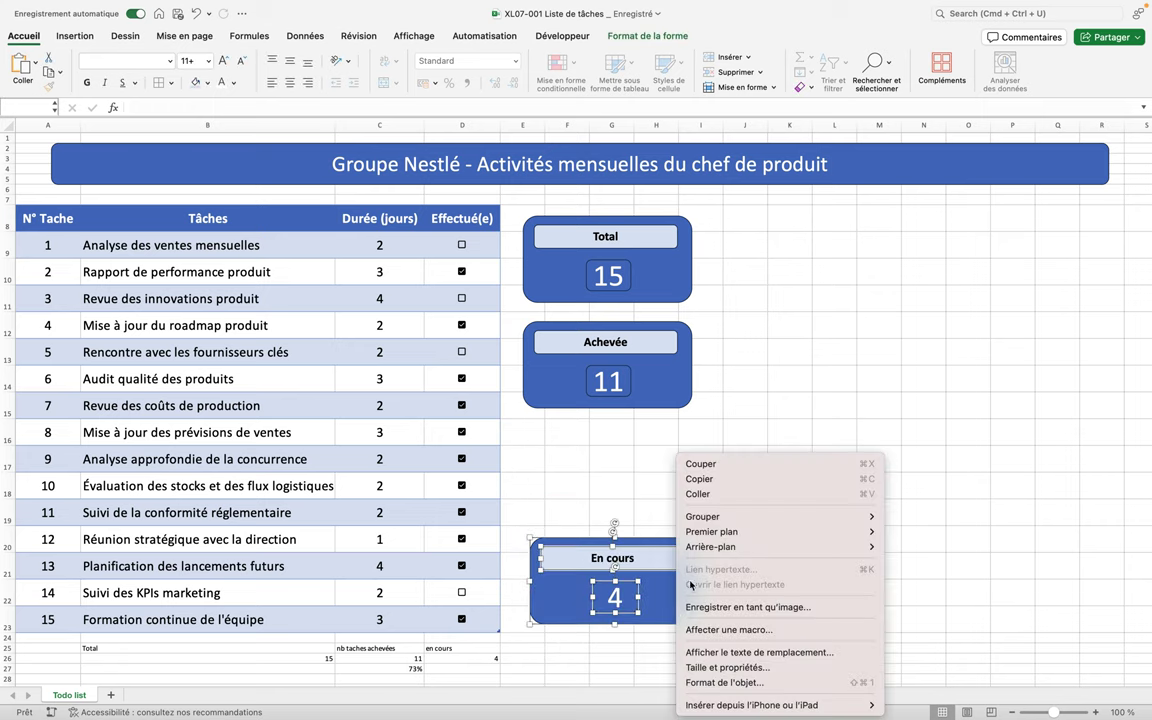
{"action": "mouse_move", "coordinate": [709, 521]}
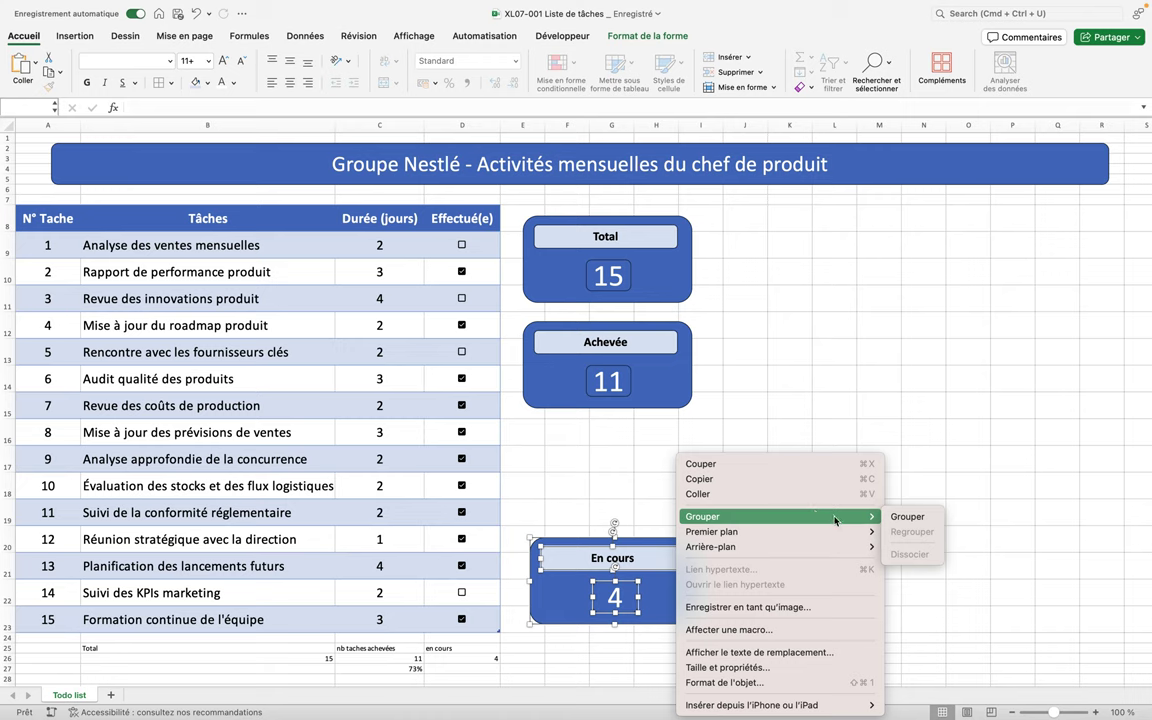
{"action": "left_click", "coordinate": [907, 516]}
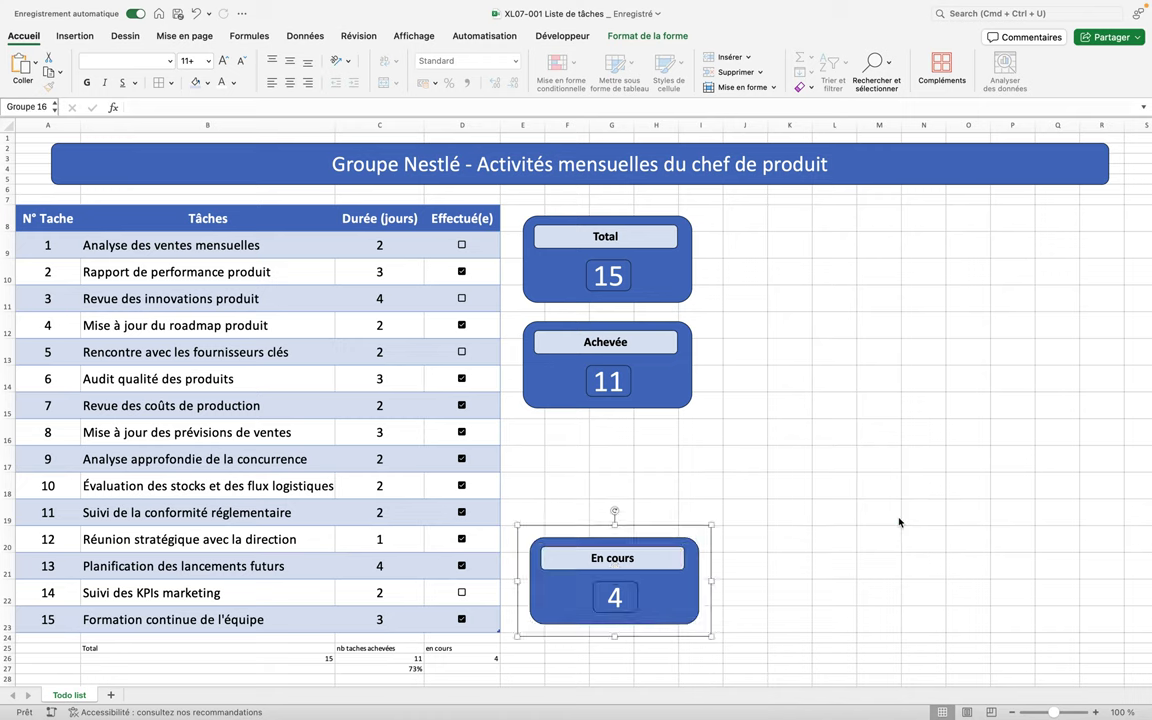
{"action": "key", "text": "Escape"}
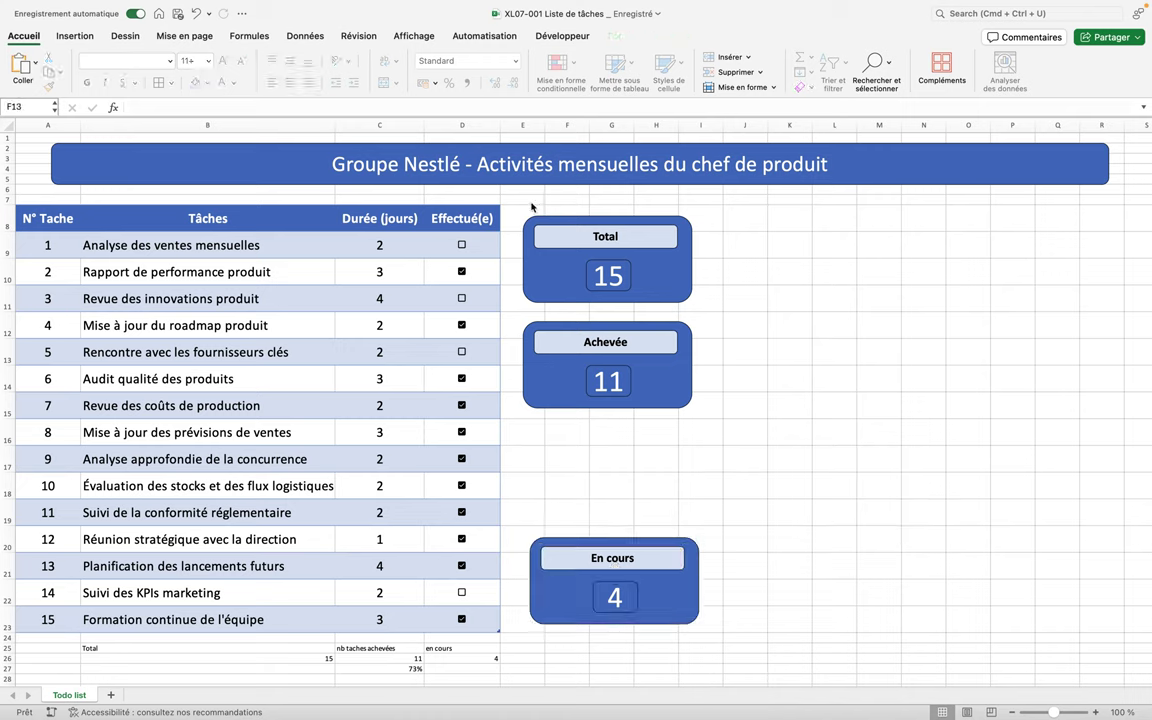
{"action": "left_click_drag", "start_coordinate": [518, 201], "coordinate": [733, 648]}
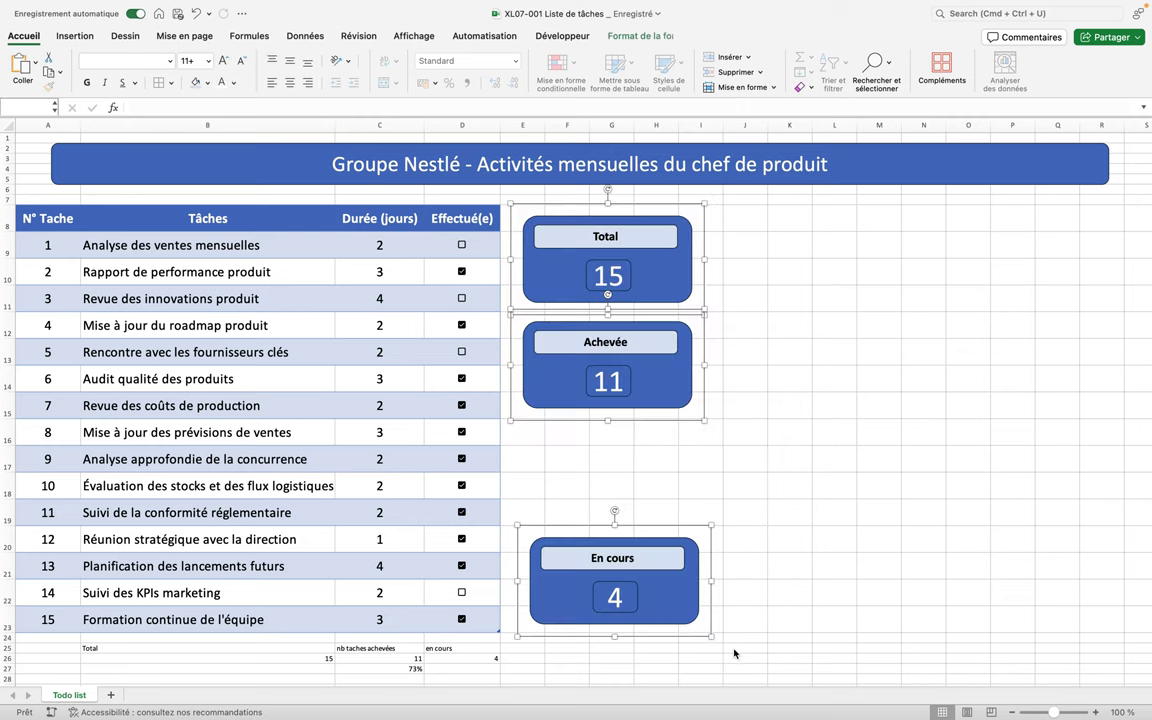
Align the three count cards on their left edges and distribute them evenly vertically.
{"action": "left_click", "coordinate": [622, 40]}
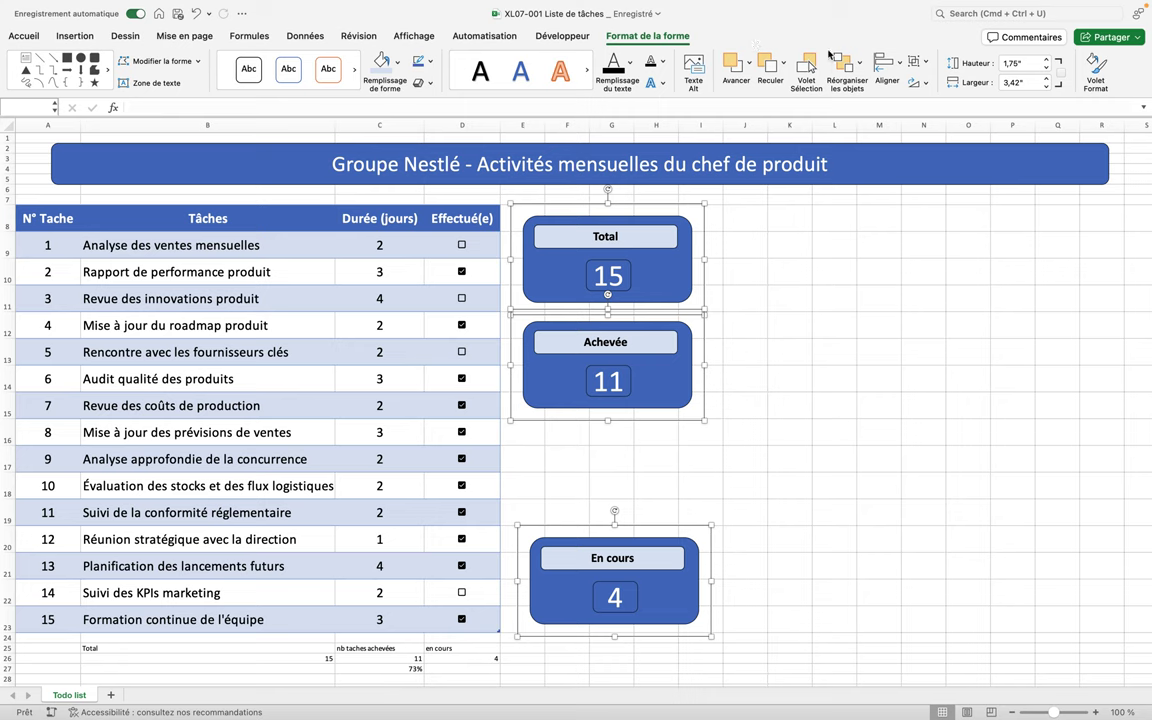
{"action": "left_click", "coordinate": [898, 70]}
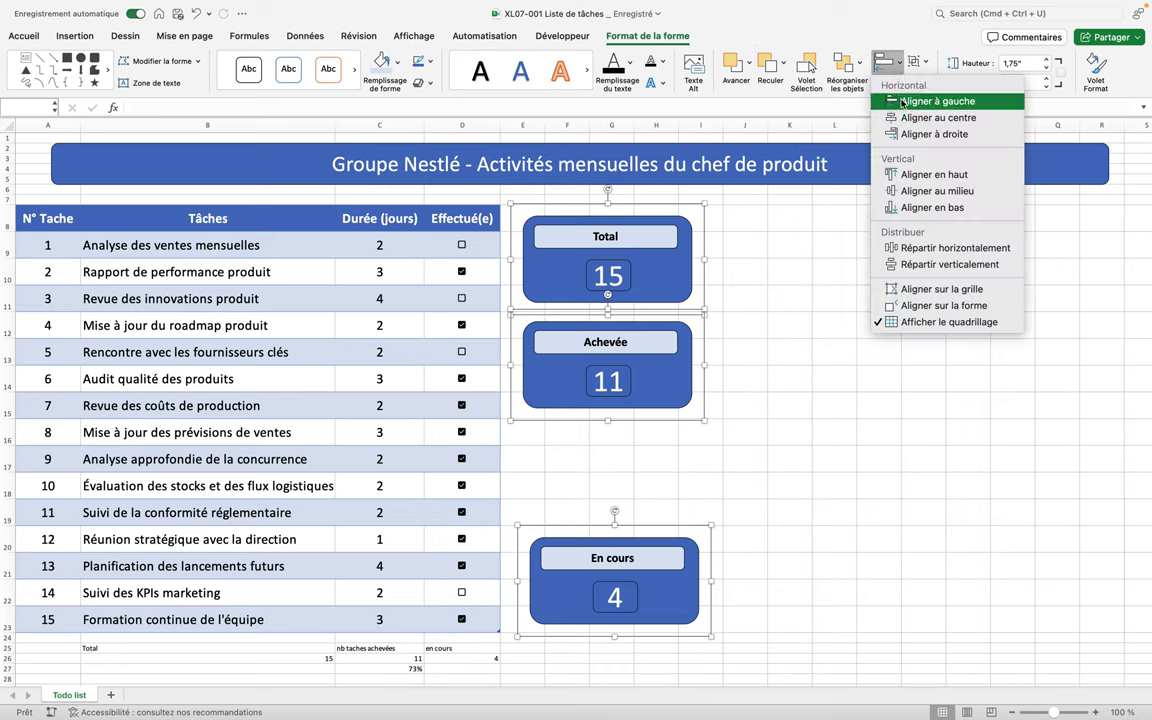
{"action": "left_click", "coordinate": [937, 101]}
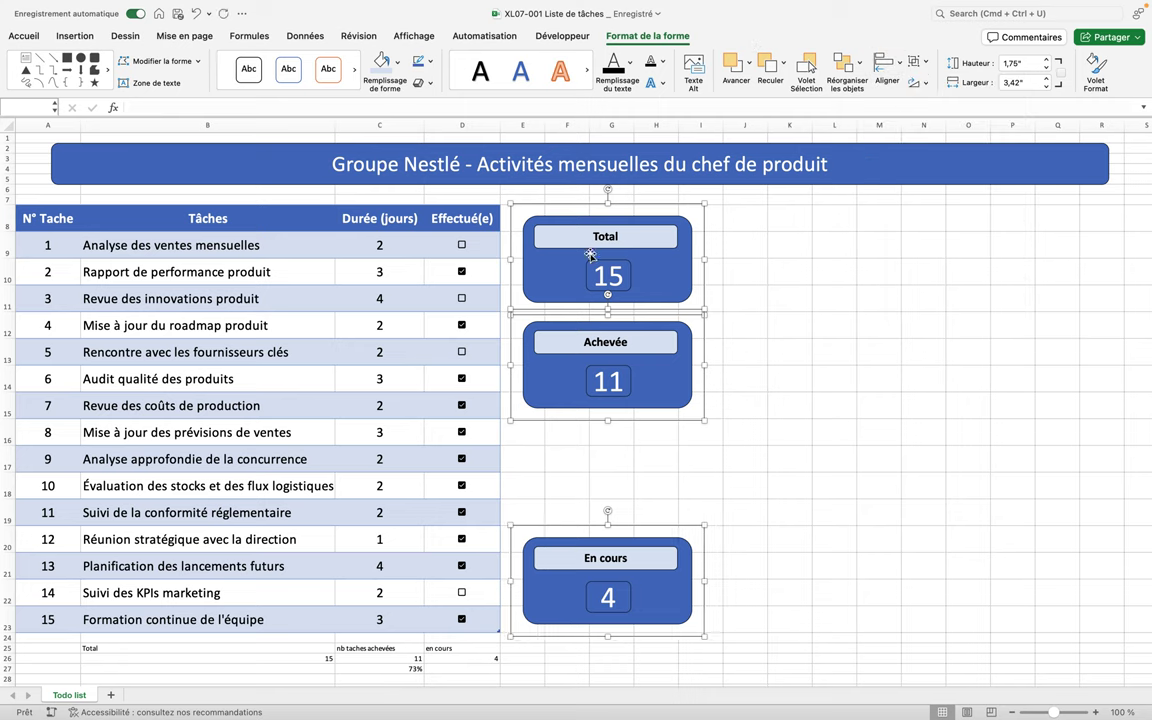
{"action": "left_click", "coordinate": [899, 61]}
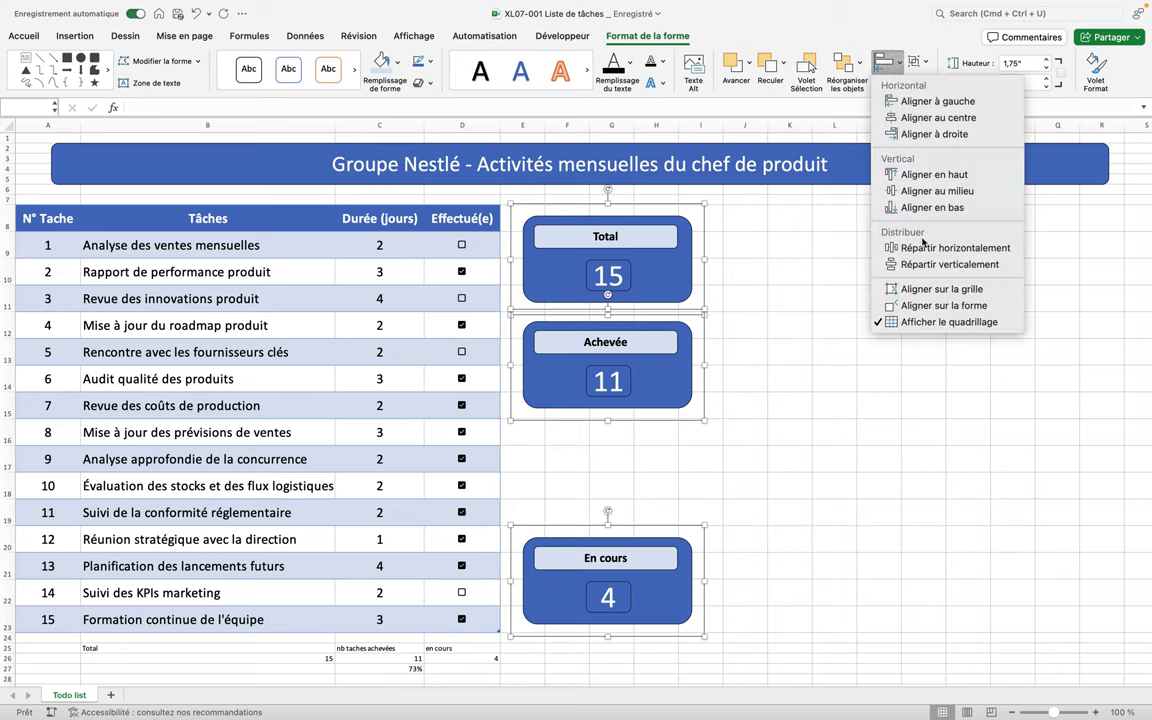
{"action": "left_click", "coordinate": [924, 264]}
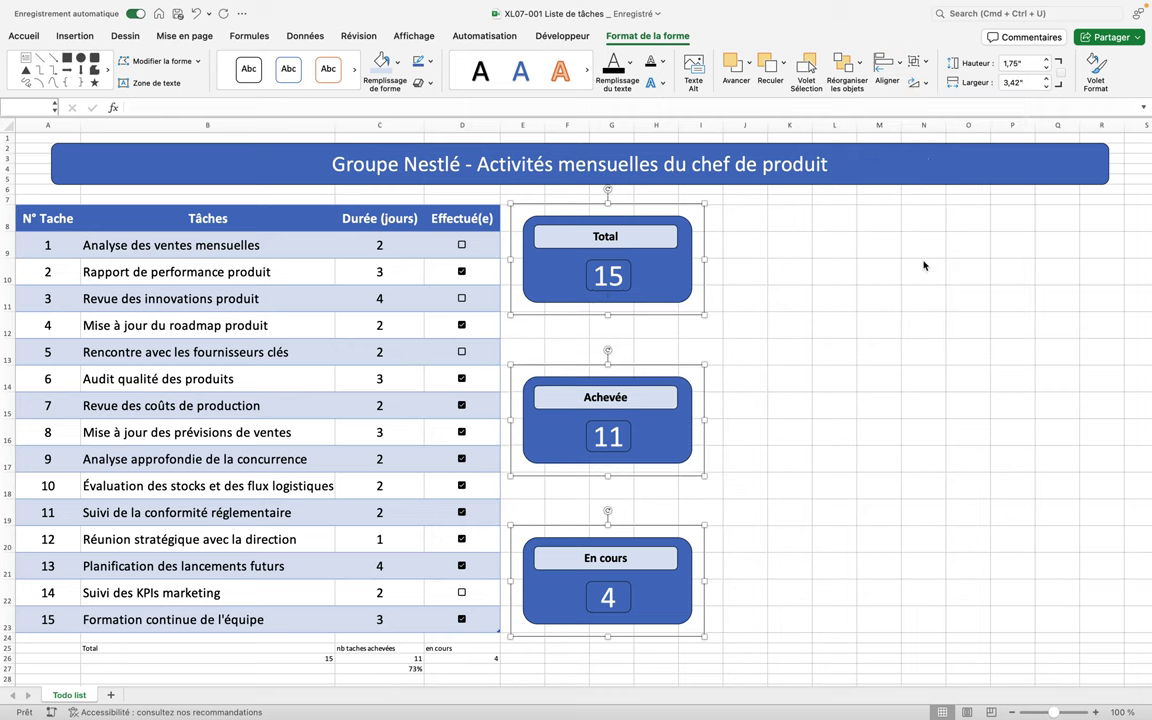
{"action": "key", "text": "Escape"}
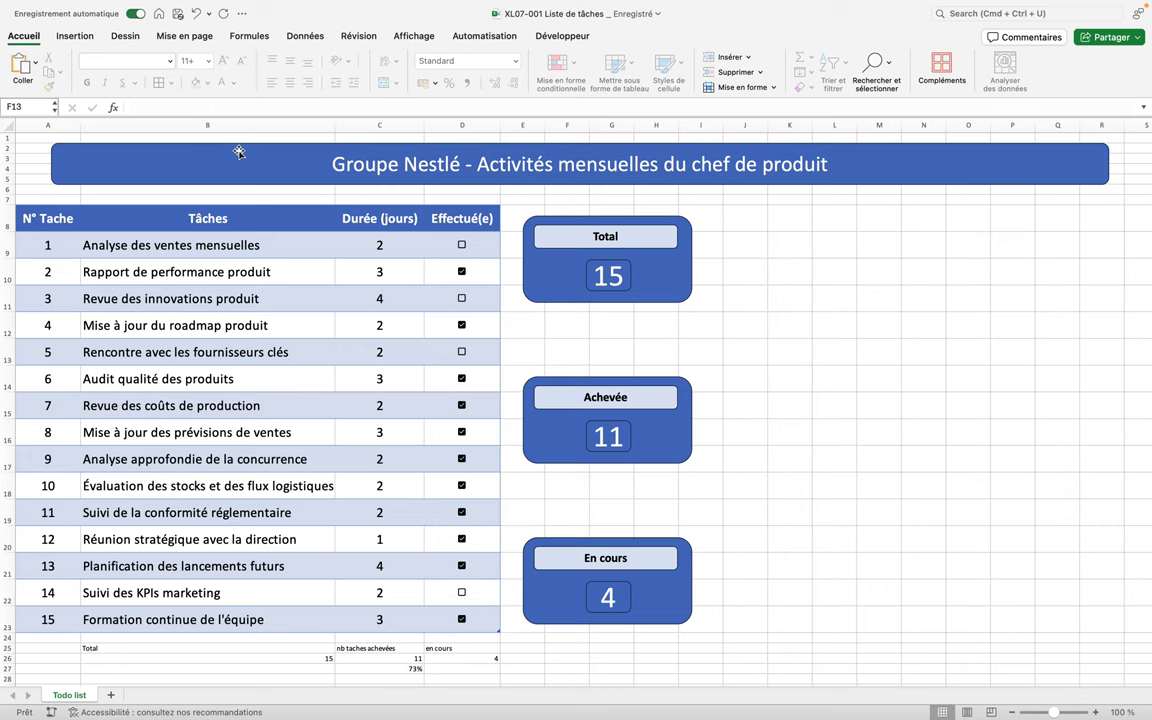
Insert a doughnut chart from the Insertion pie and doughnut chart types.
{"action": "left_click", "coordinate": [79, 39]}
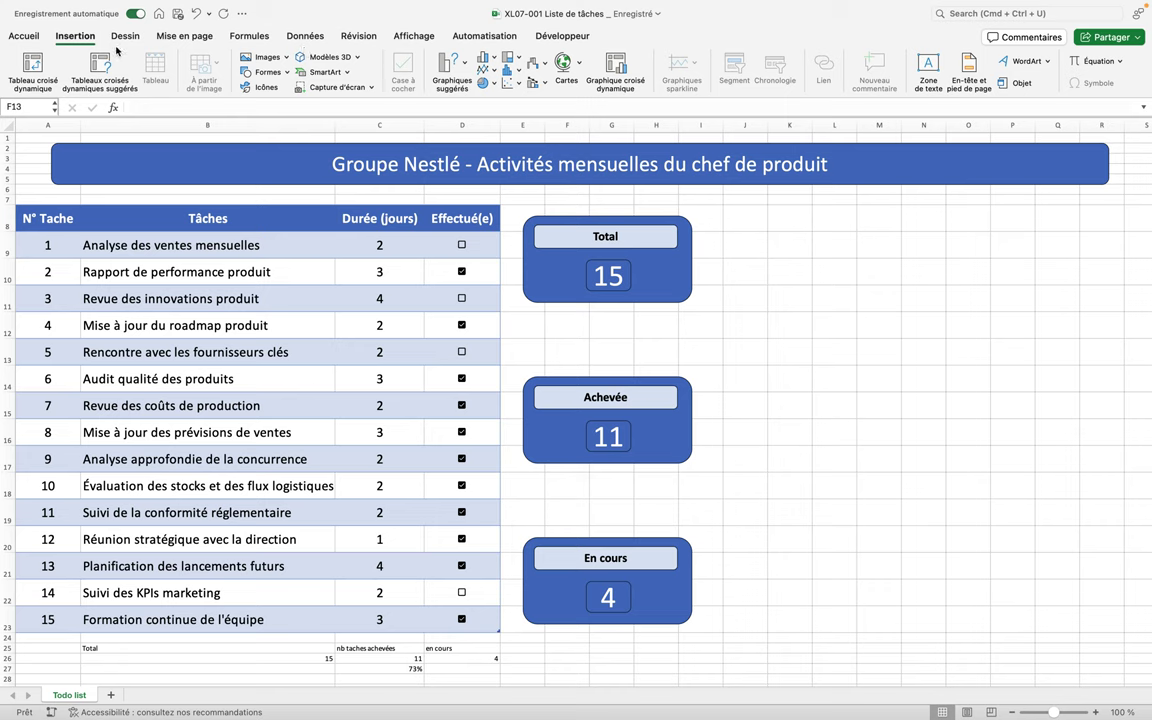
{"action": "left_click", "coordinate": [495, 88]}
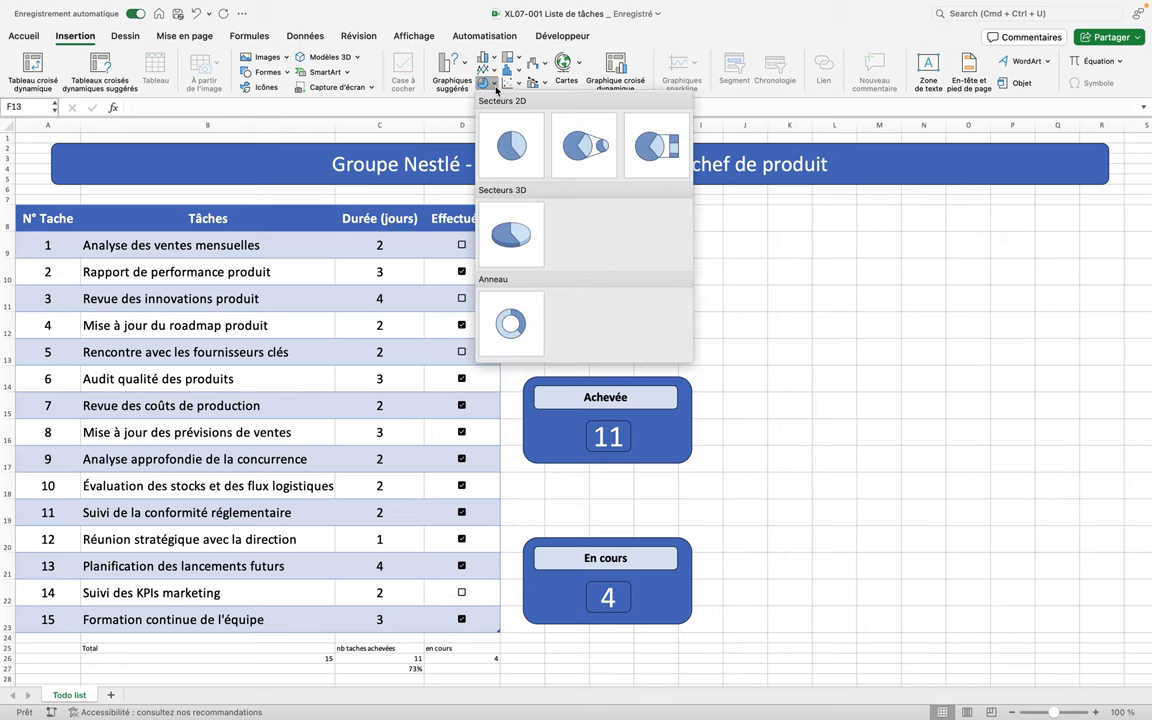
{"action": "left_click", "coordinate": [510, 322]}
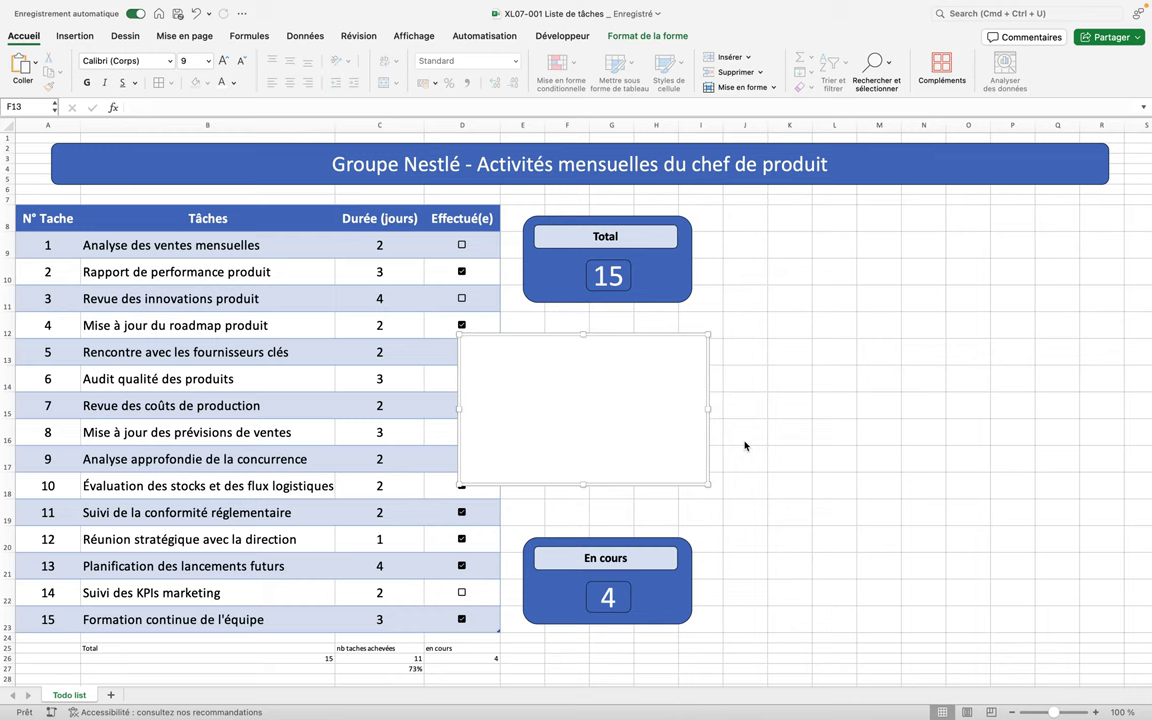
Turn off object selection mode and delete the blank white chart covering the Achevée card.
{"action": "left_click", "coordinate": [686, 611]}
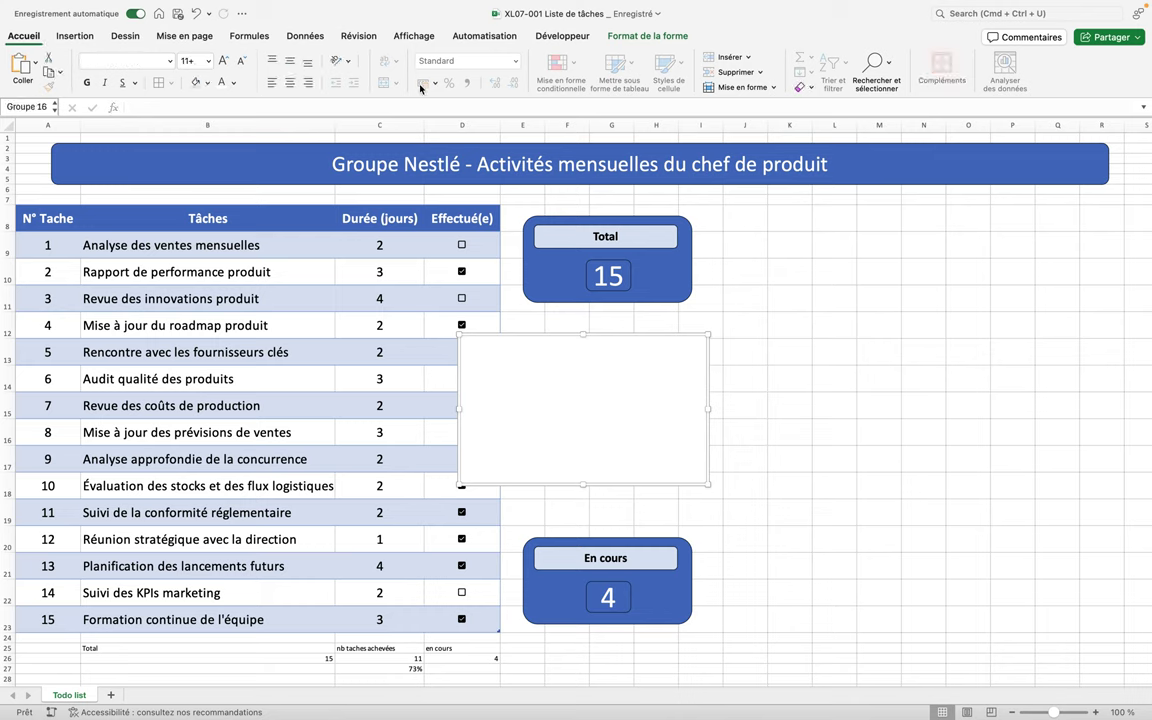
{"action": "left_click", "coordinate": [891, 66]}
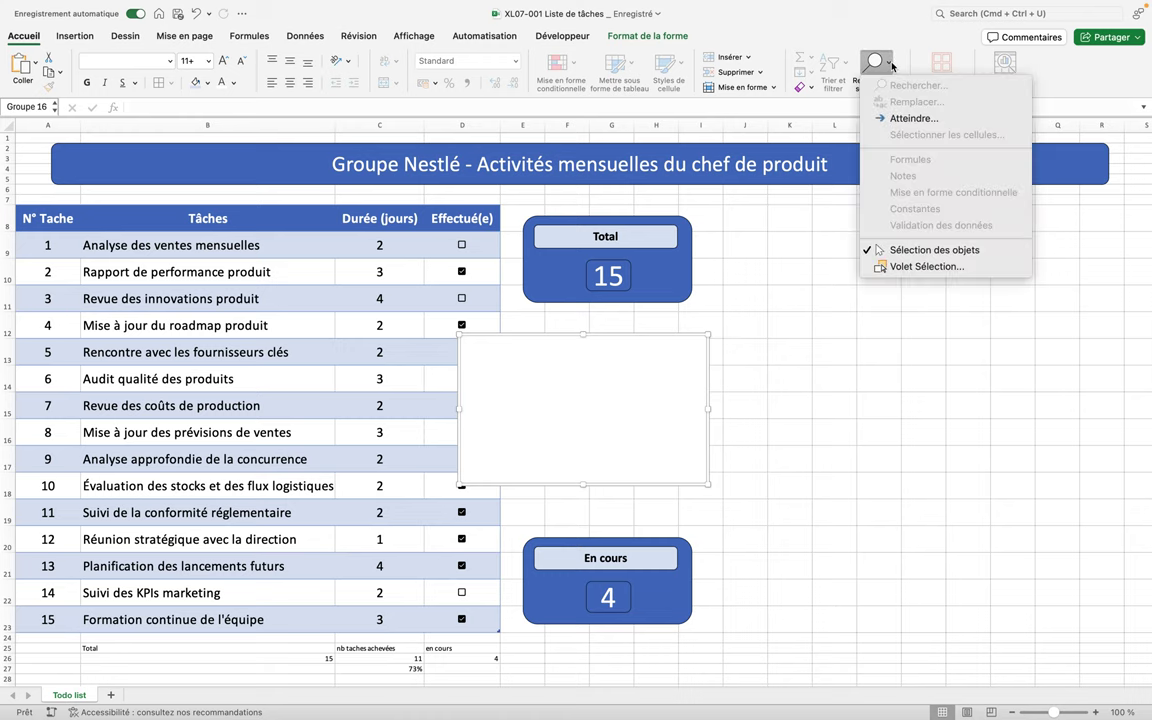
{"action": "left_click", "coordinate": [926, 251]}
{"action": "left_click", "coordinate": [885, 355]}
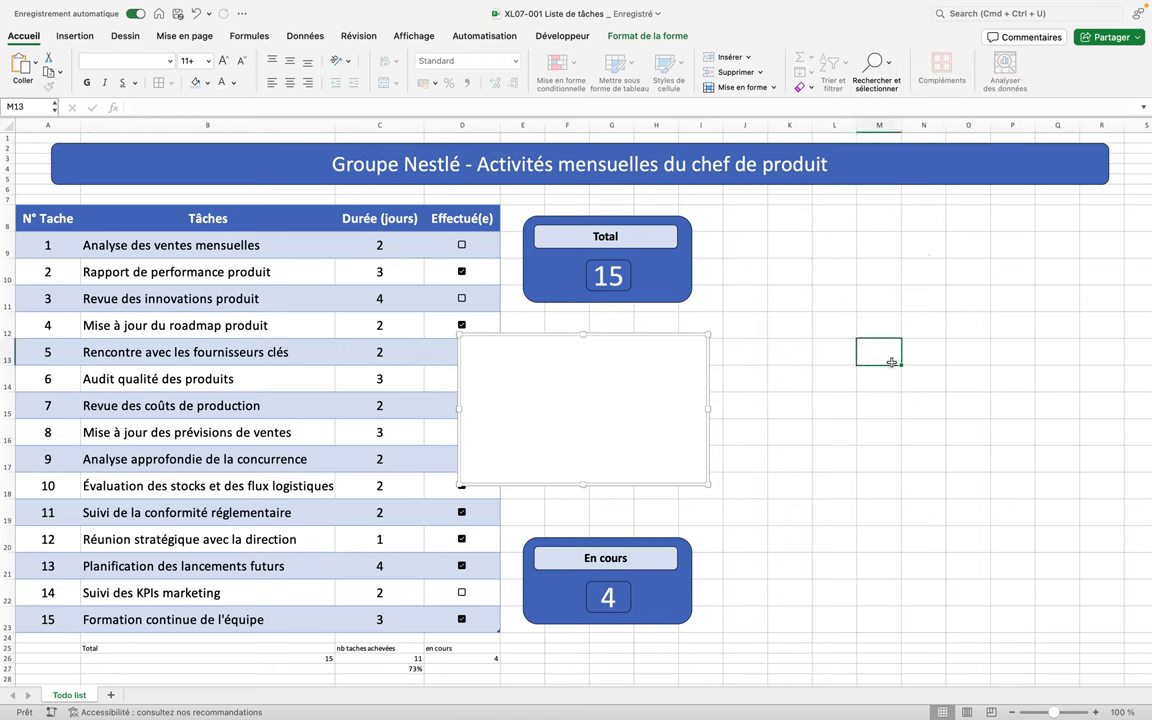
{"action": "left_click", "coordinate": [709, 394]}
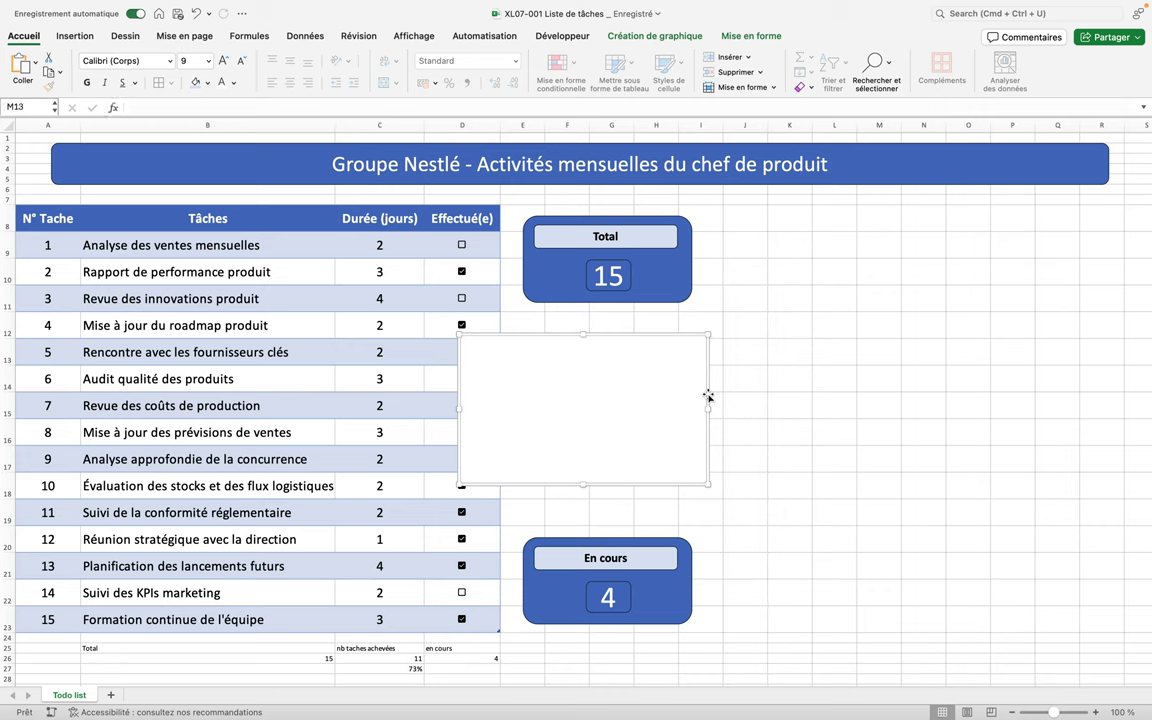
{"action": "key", "text": "Escape"}
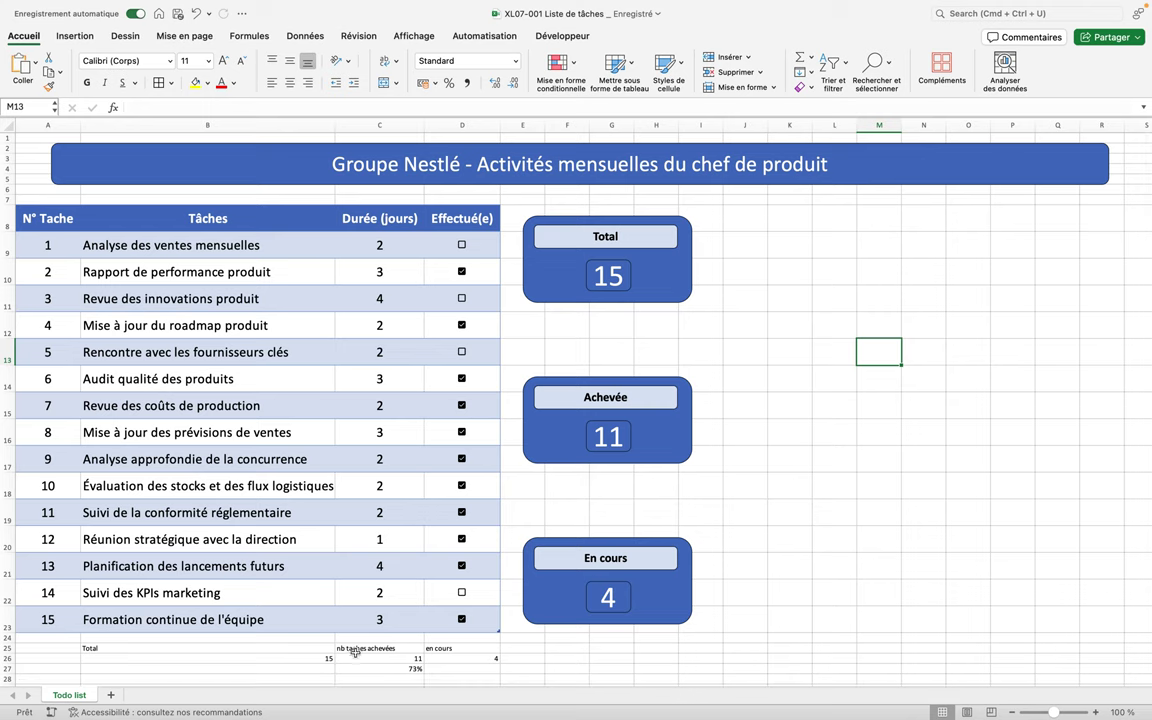
{"action": "left_click_drag", "start_coordinate": [368, 661], "coordinate": [460, 661]}
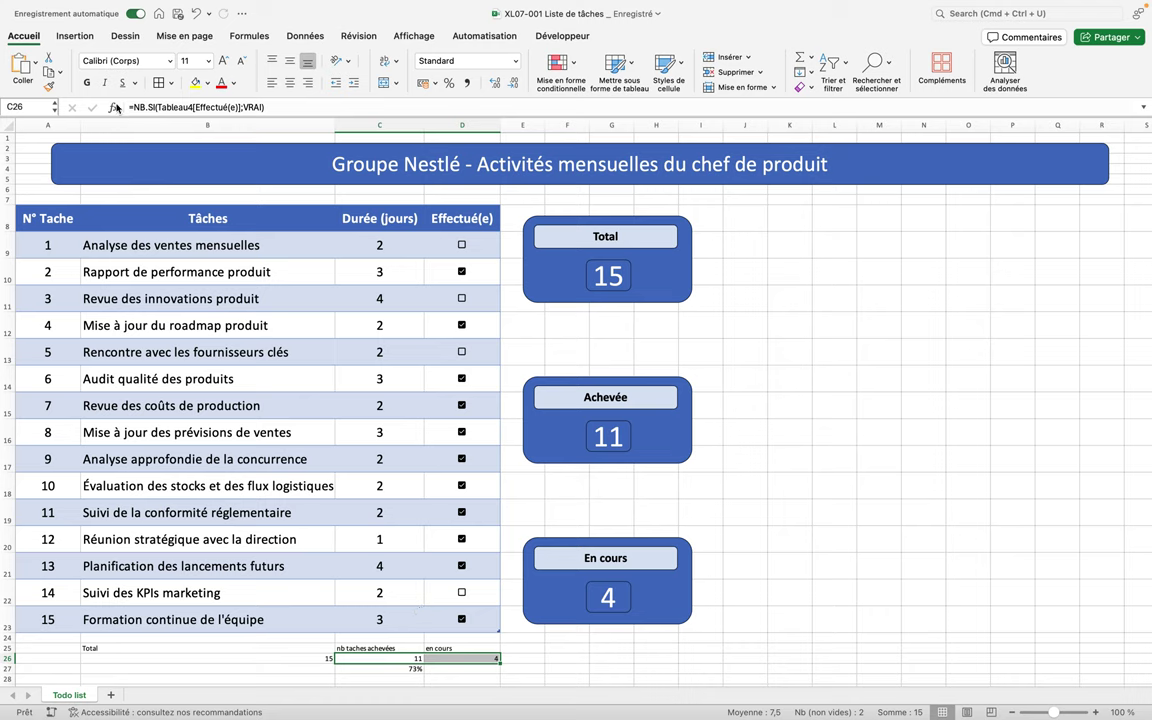
Insert a doughnut chart of C26:D26 and size it to fill the space right of the cards.
{"action": "left_click", "coordinate": [80, 36]}
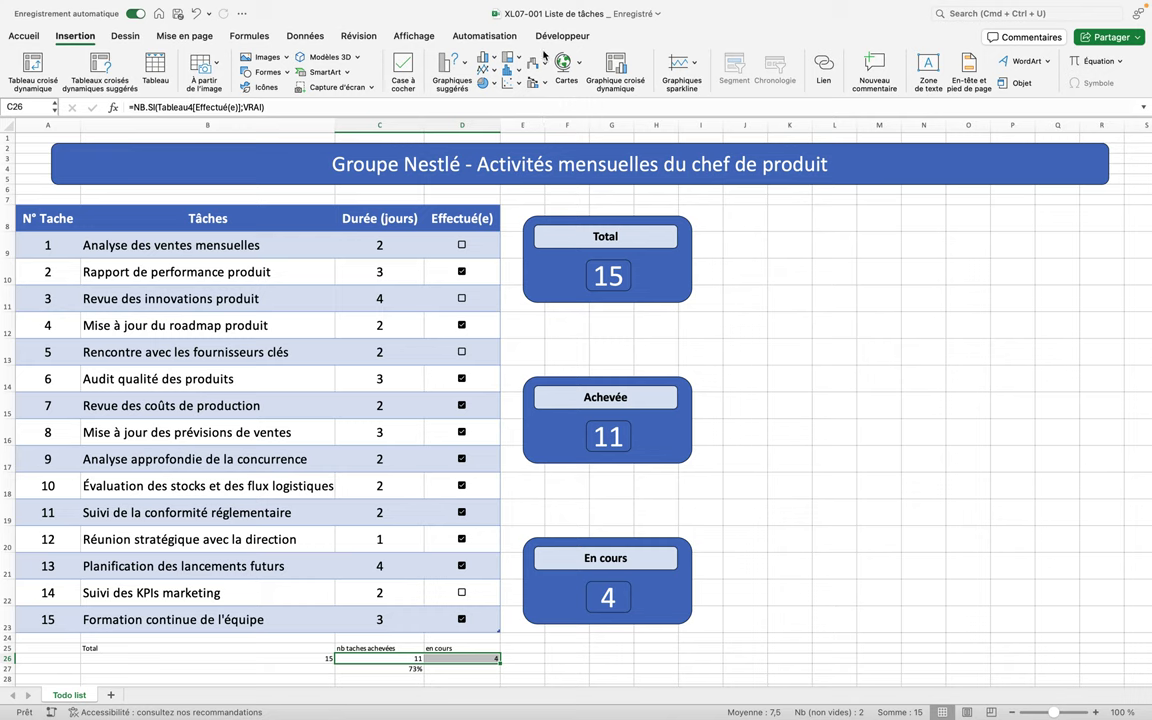
{"action": "left_click", "coordinate": [488, 82]}
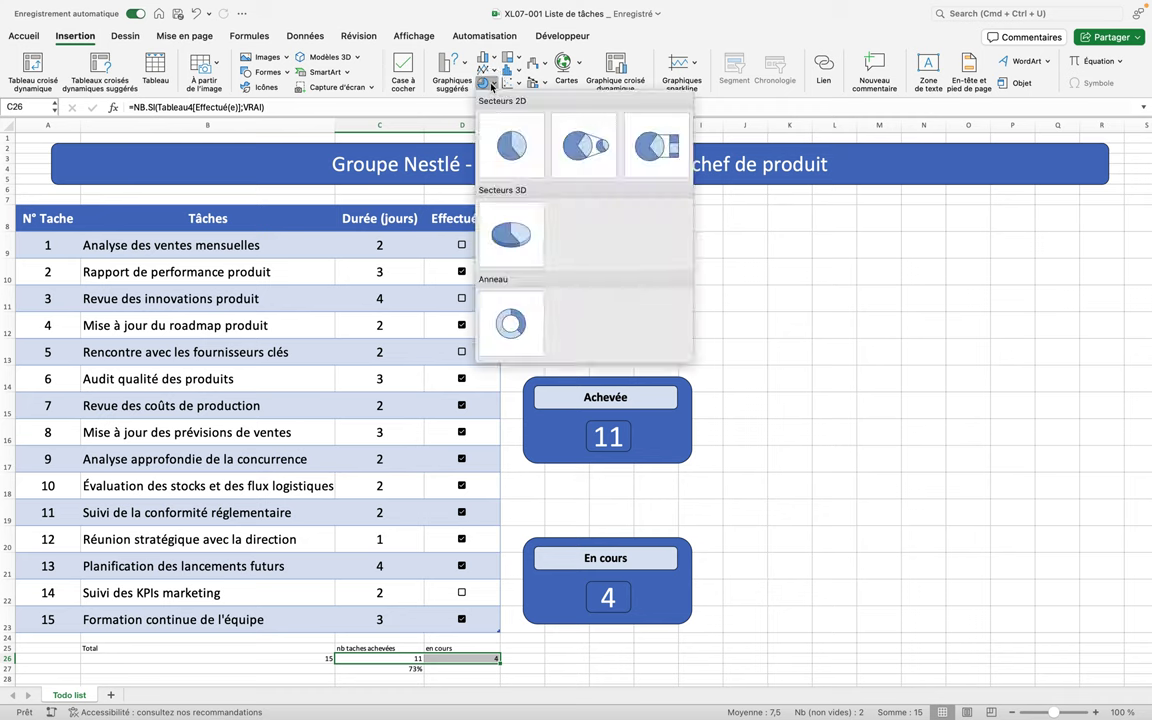
{"action": "left_click", "coordinate": [511, 322]}
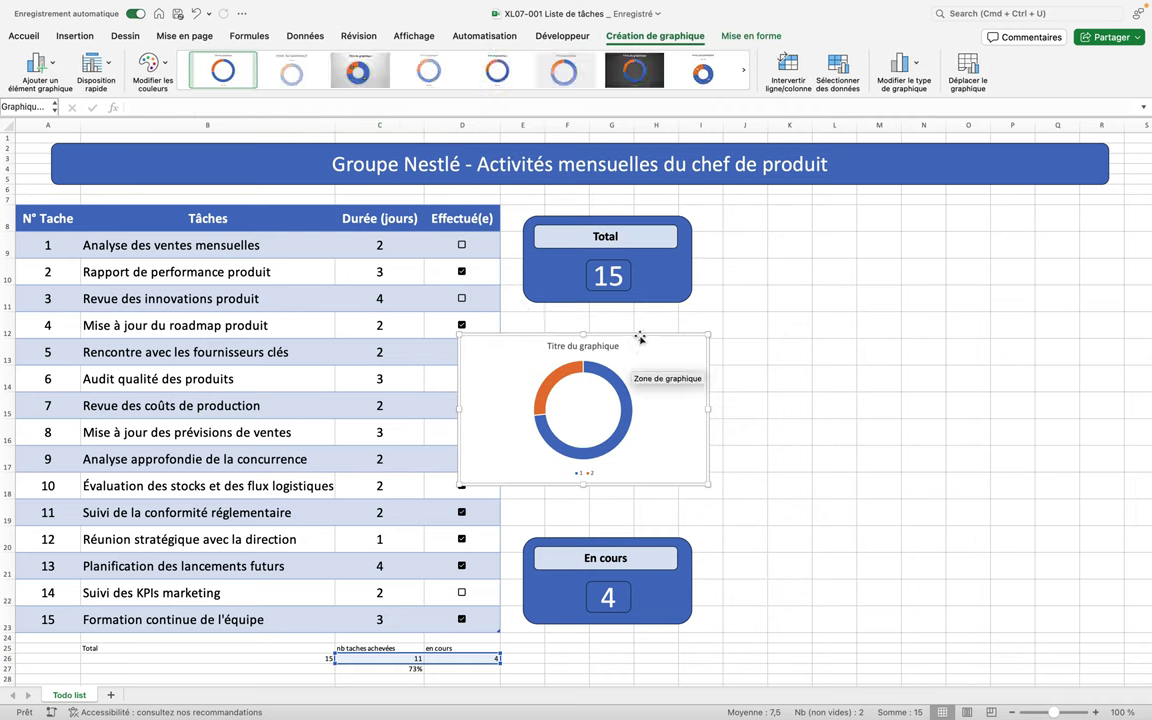
{"action": "left_click_drag", "start_coordinate": [640, 338], "coordinate": [890, 215]}
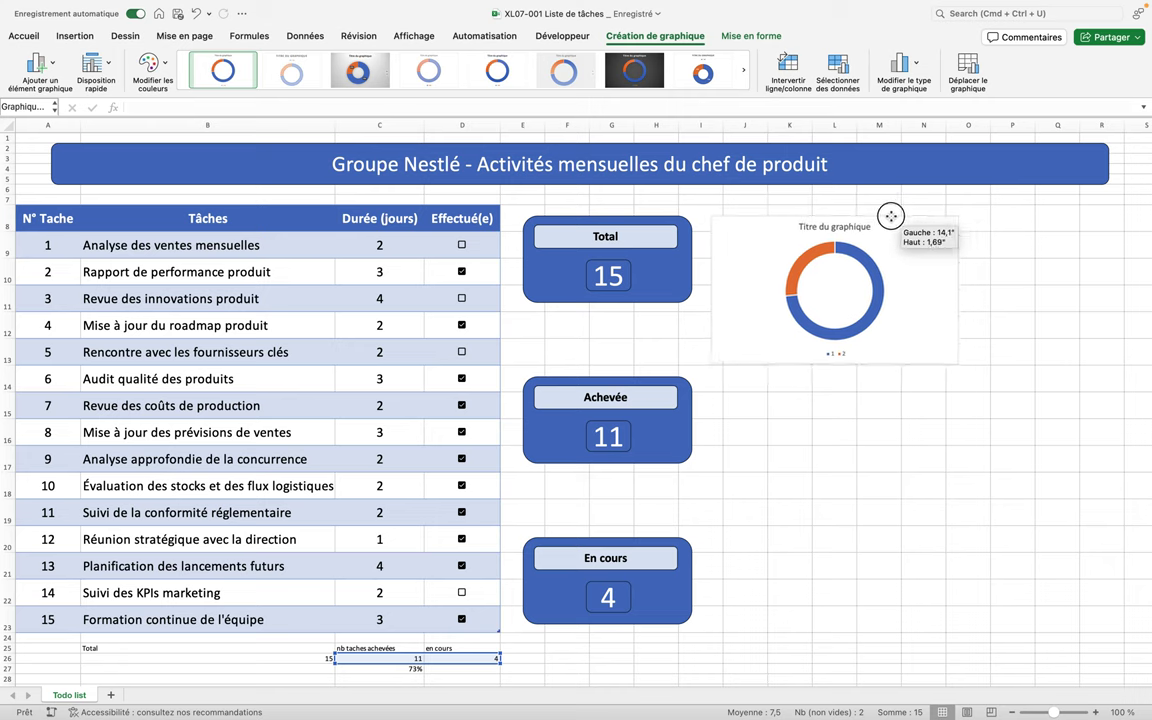
{"action": "left_click_drag", "start_coordinate": [890, 215], "coordinate": [958, 250]}
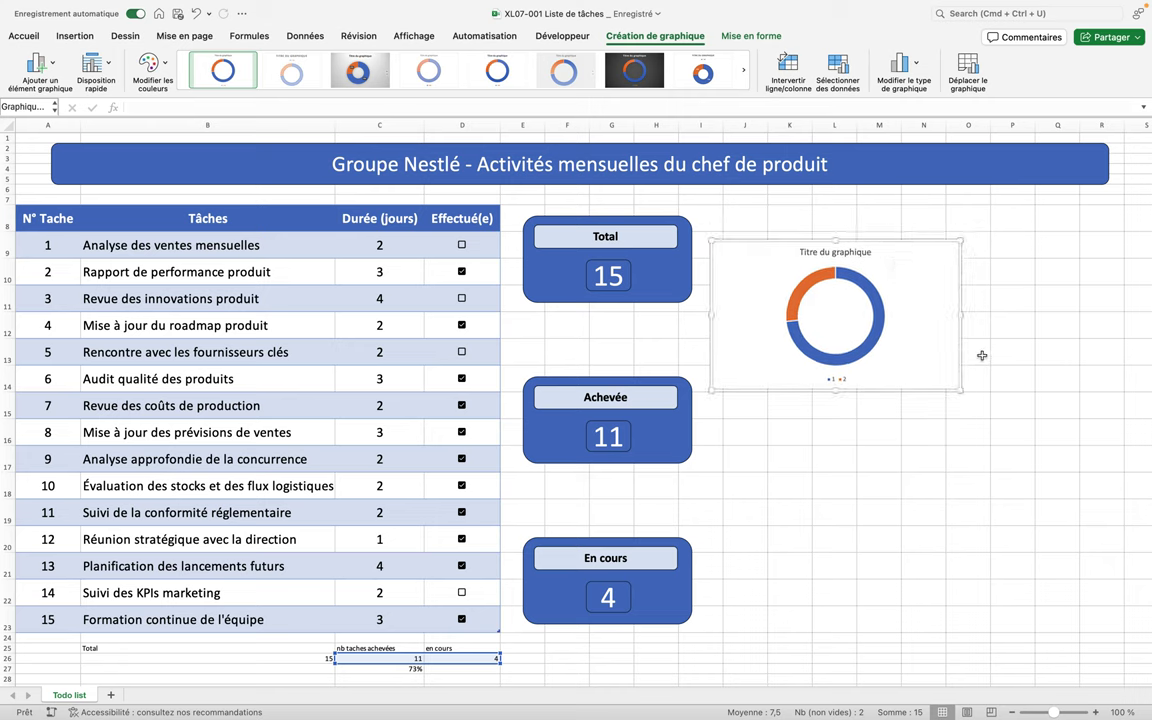
{"action": "mouse_move", "coordinate": [962, 391]}
{"action": "left_mouse_down"}
{"action": "mouse_move", "coordinate": [1082, 558]}
{"action": "mouse_move", "coordinate": [1094, 604]}
{"action": "mouse_move", "coordinate": [1122, 598]}
{"action": "left_mouse_up"}
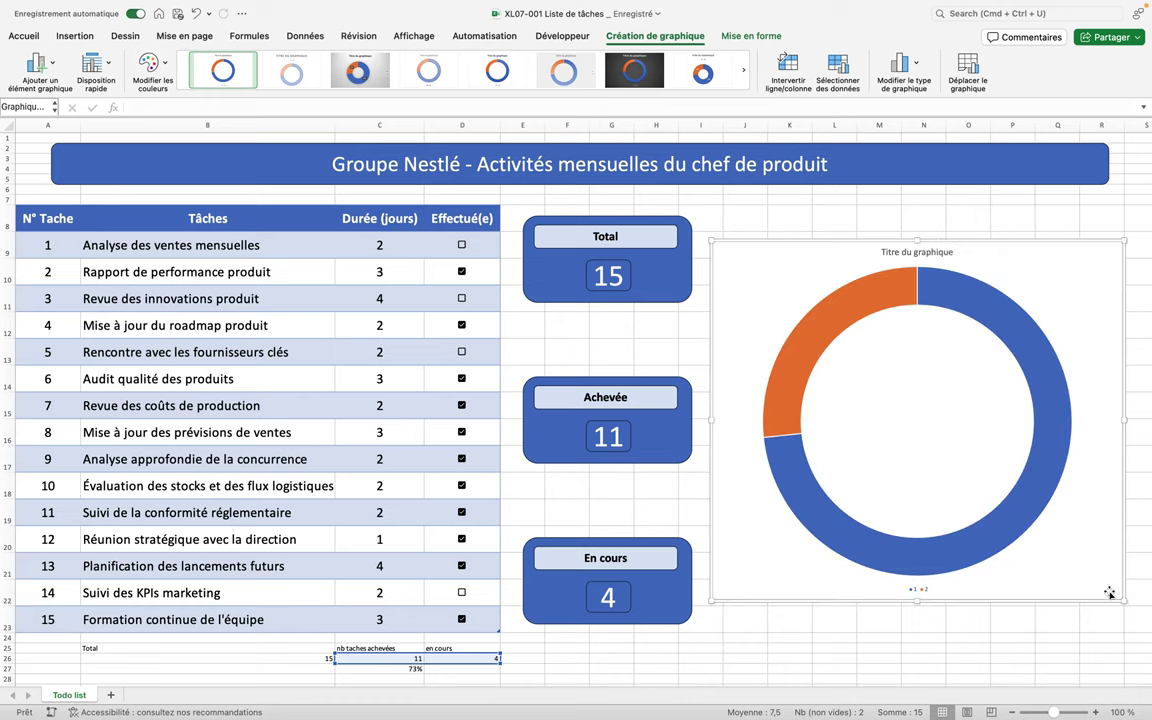
{"action": "left_click", "coordinate": [1003, 509]}
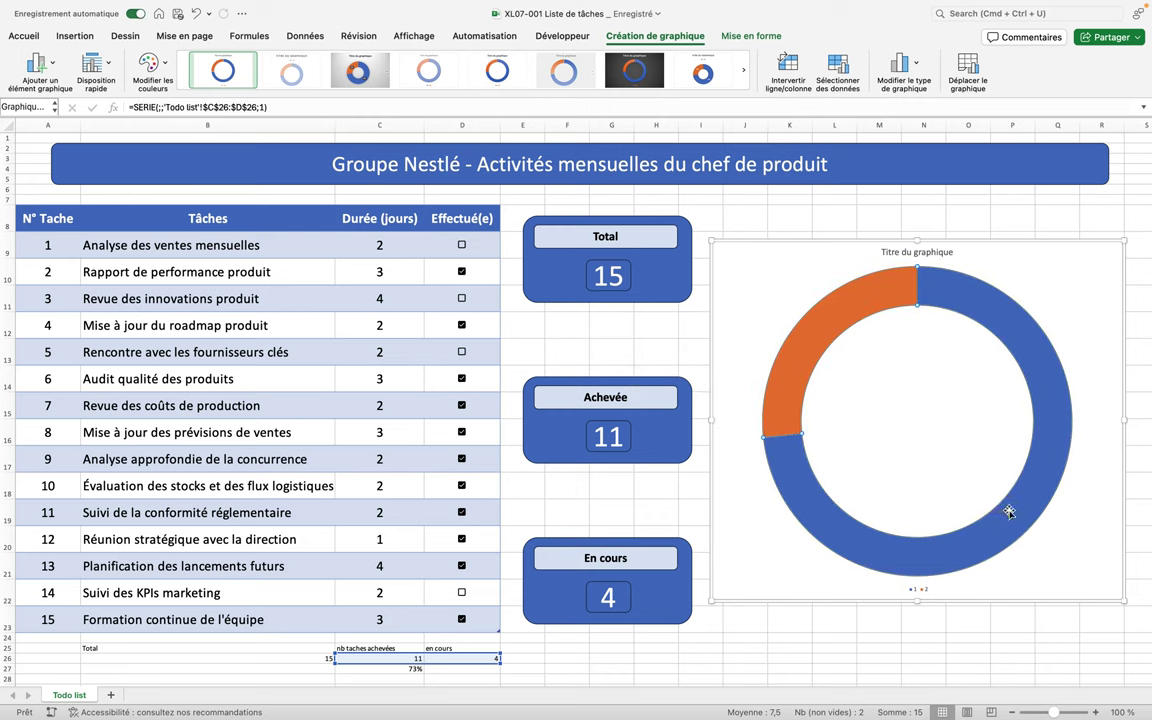
Open Format de la série de données and set the ring thickness to 55%.
{"action": "right_click", "coordinate": [1009, 513]}
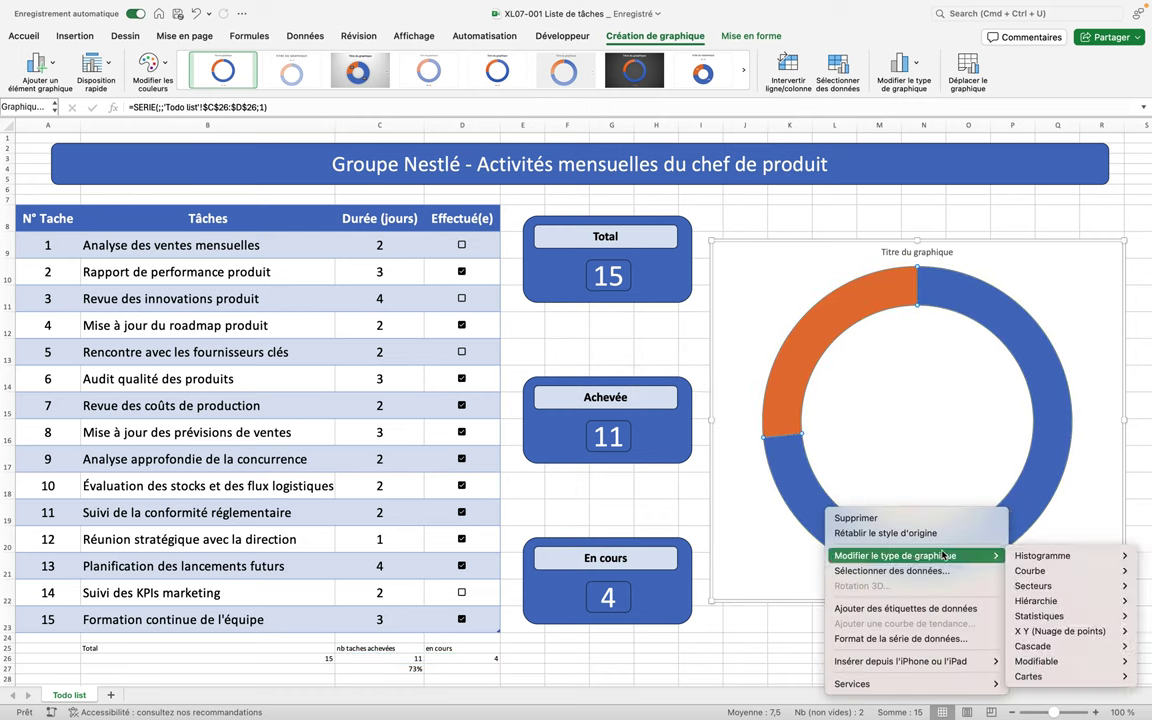
{"action": "left_click", "coordinate": [941, 640]}
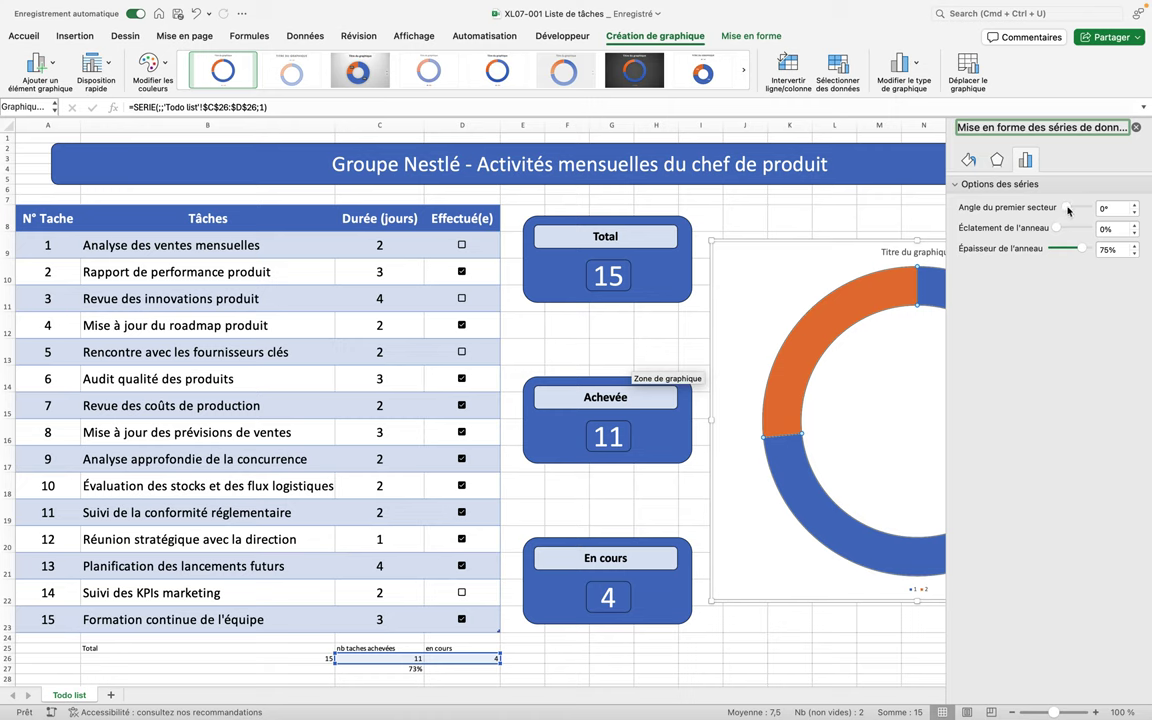
{"action": "left_click_drag", "start_coordinate": [1068, 209], "coordinate": [1059, 207]}
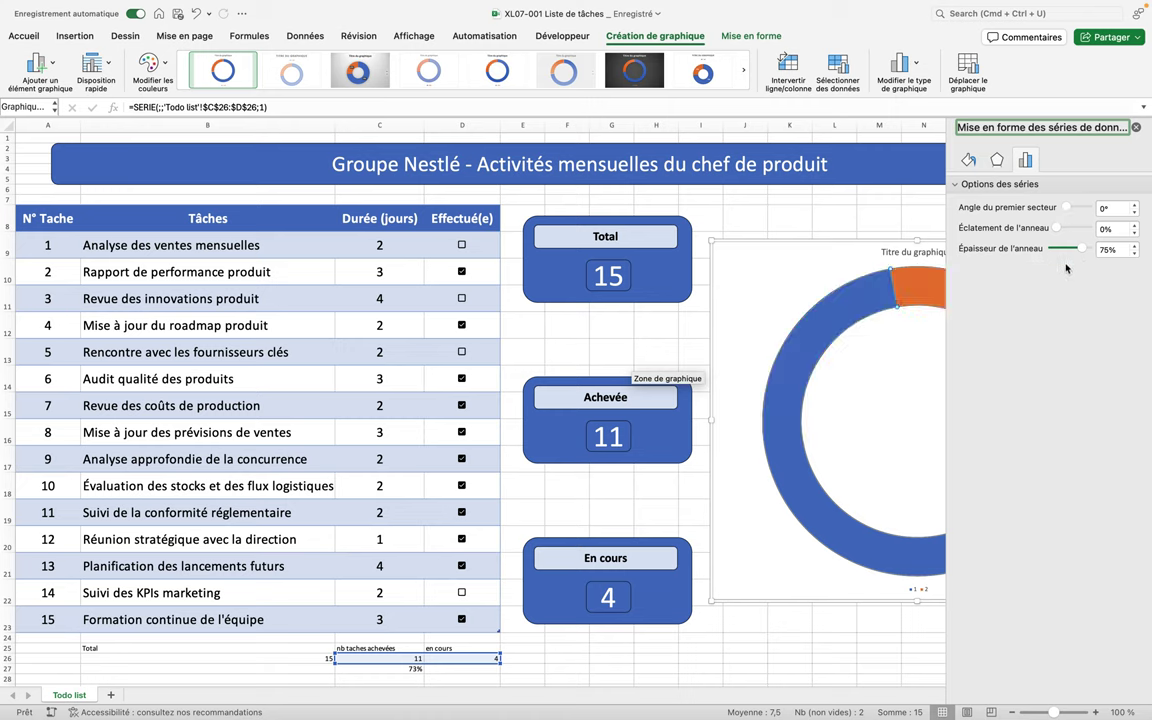
{"action": "left_click_drag", "start_coordinate": [1080, 250], "coordinate": [1073, 251]}
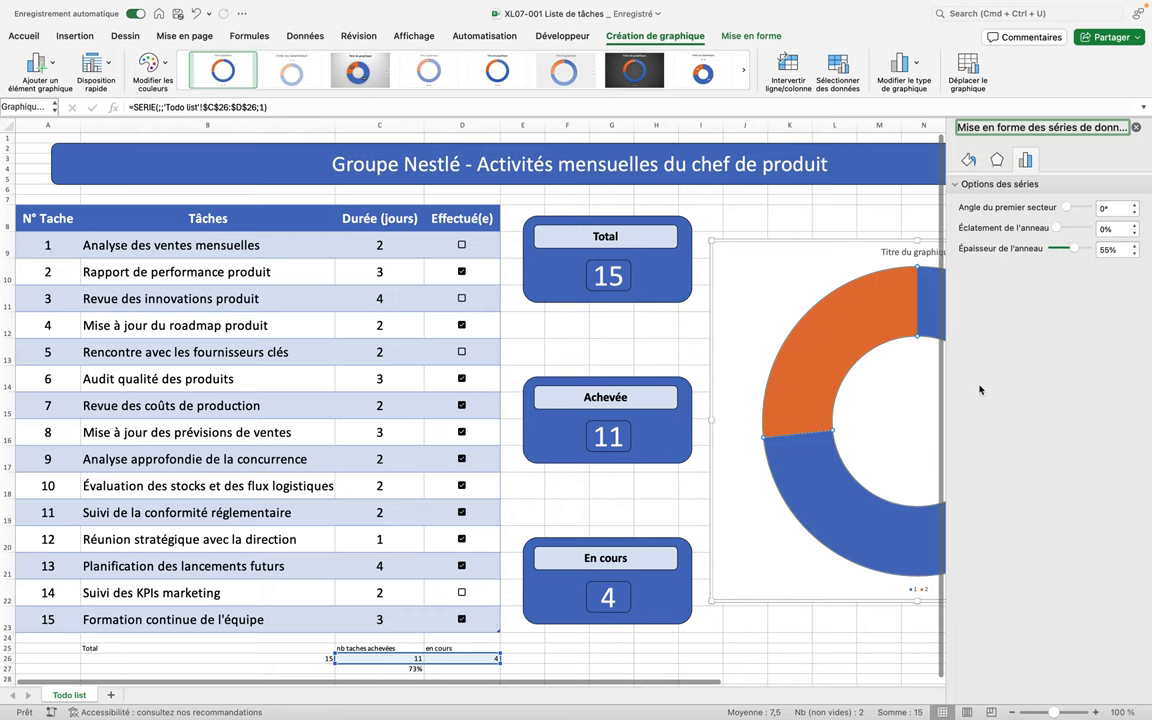
Set the doughnut's first slice angle to 95° so the orange part sits top-right.
{"action": "left_click_drag", "start_coordinate": [1066, 207], "coordinate": [1091, 210]}
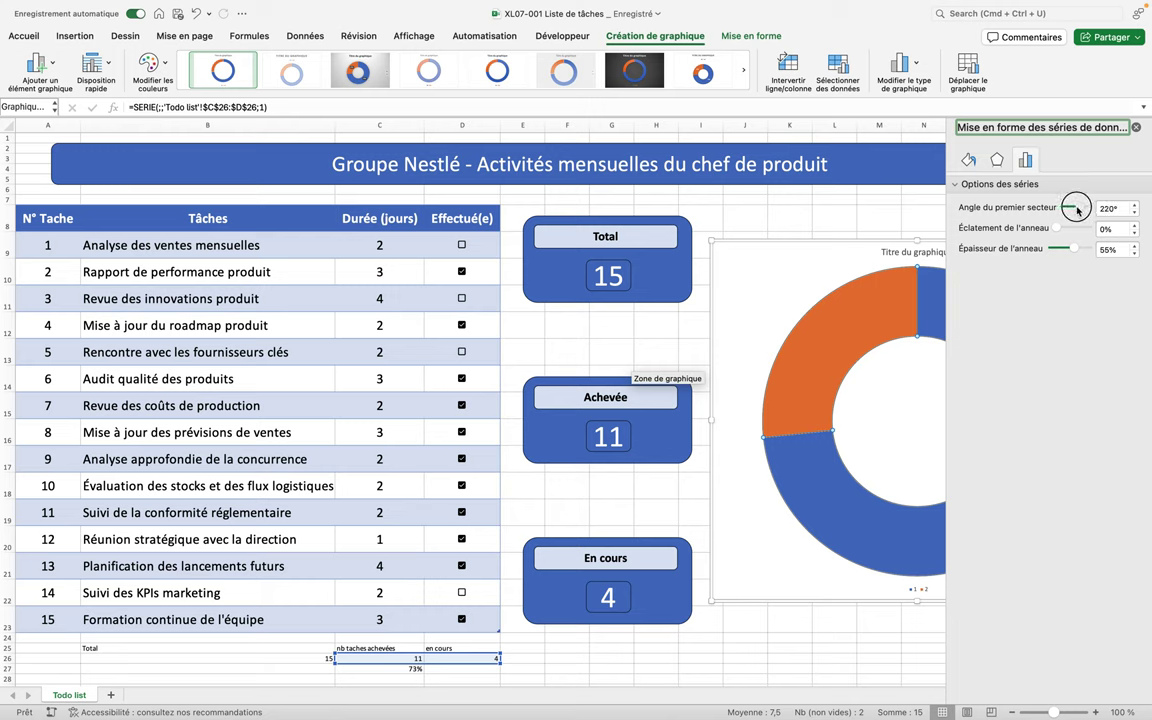
{"action": "left_click_drag", "start_coordinate": [1088, 209], "coordinate": [1073, 211]}
{"action": "left_click", "coordinate": [1073, 209]}
{"action": "left_click_drag", "start_coordinate": [1073, 209], "coordinate": [1071, 210]}
{"action": "double_click", "coordinate": [1098, 209]}
{"action": "type", "text": "90"}
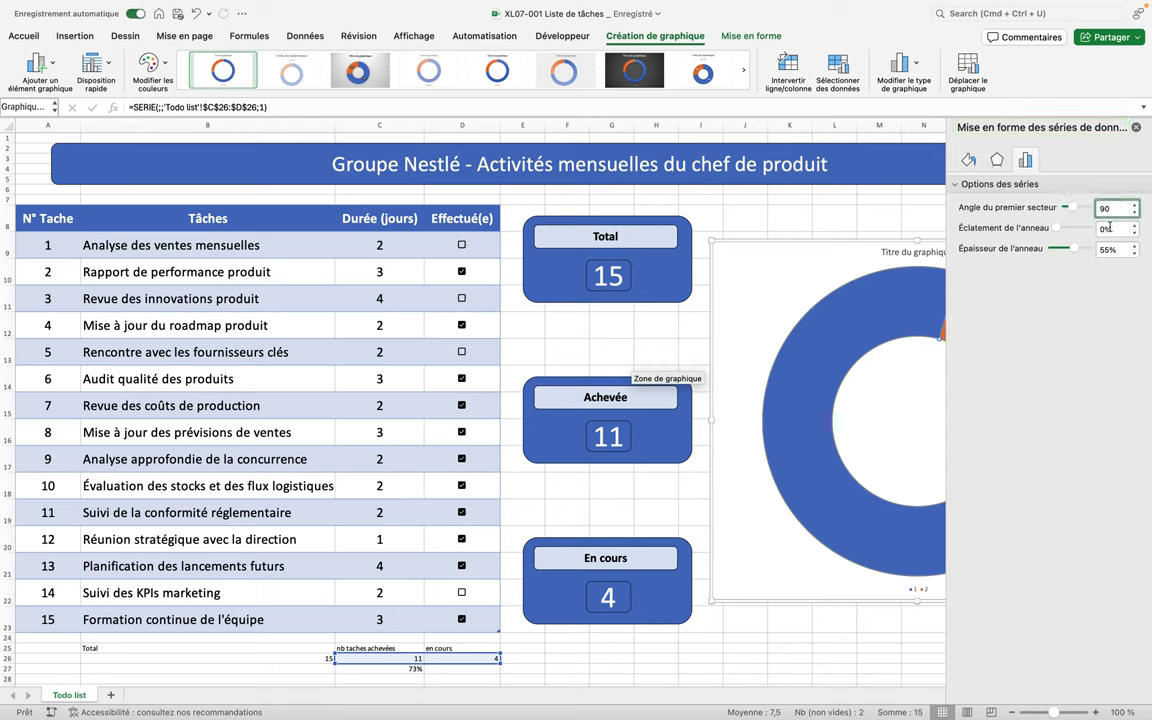
{"action": "left_click", "coordinate": [1114, 228]}
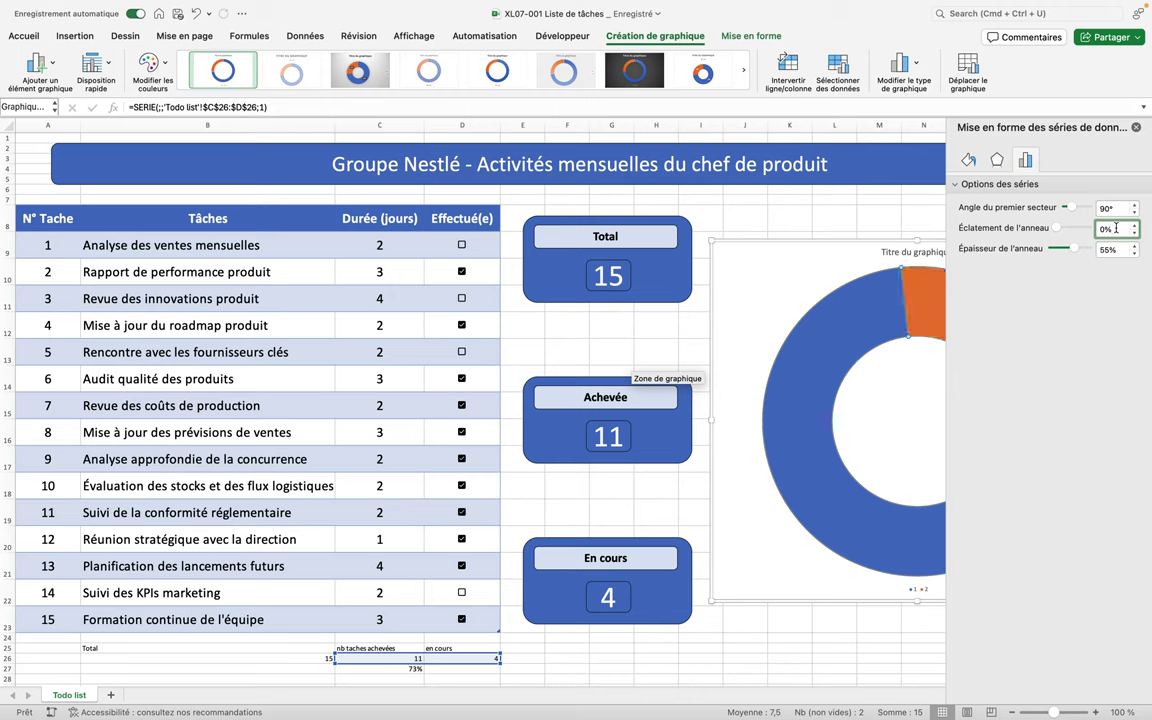
{"action": "left_click", "coordinate": [1110, 210]}
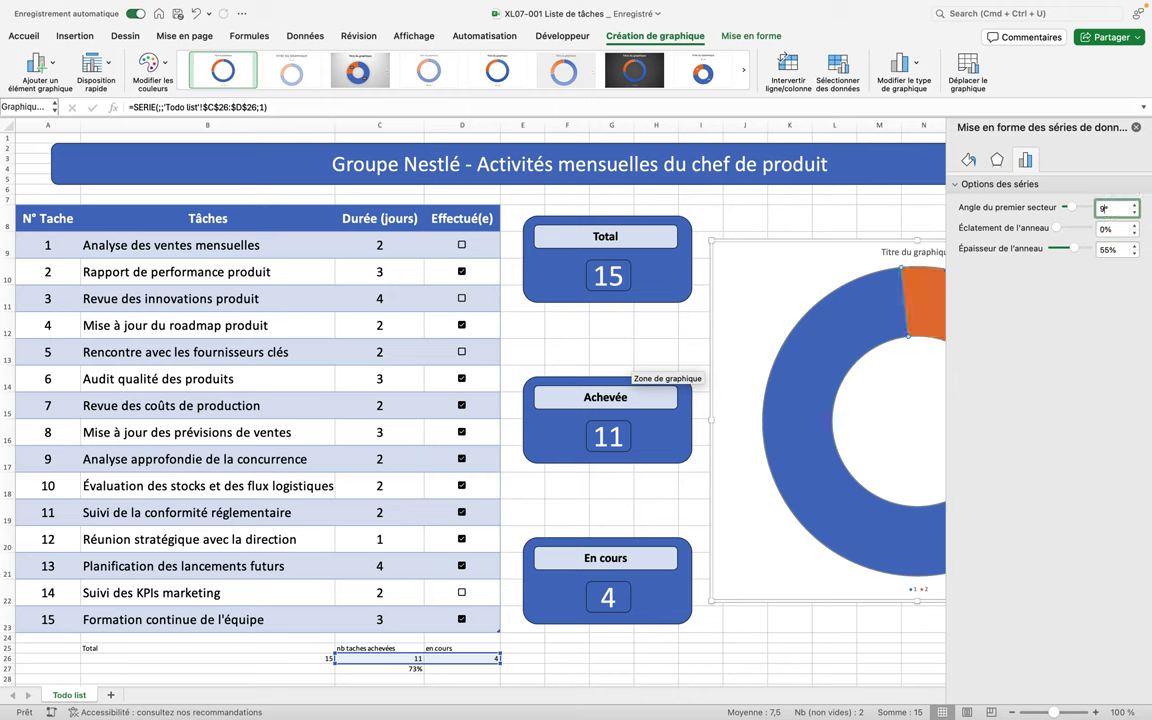
{"action": "type", "text": "95"}
{"action": "left_click", "coordinate": [1114, 228]}
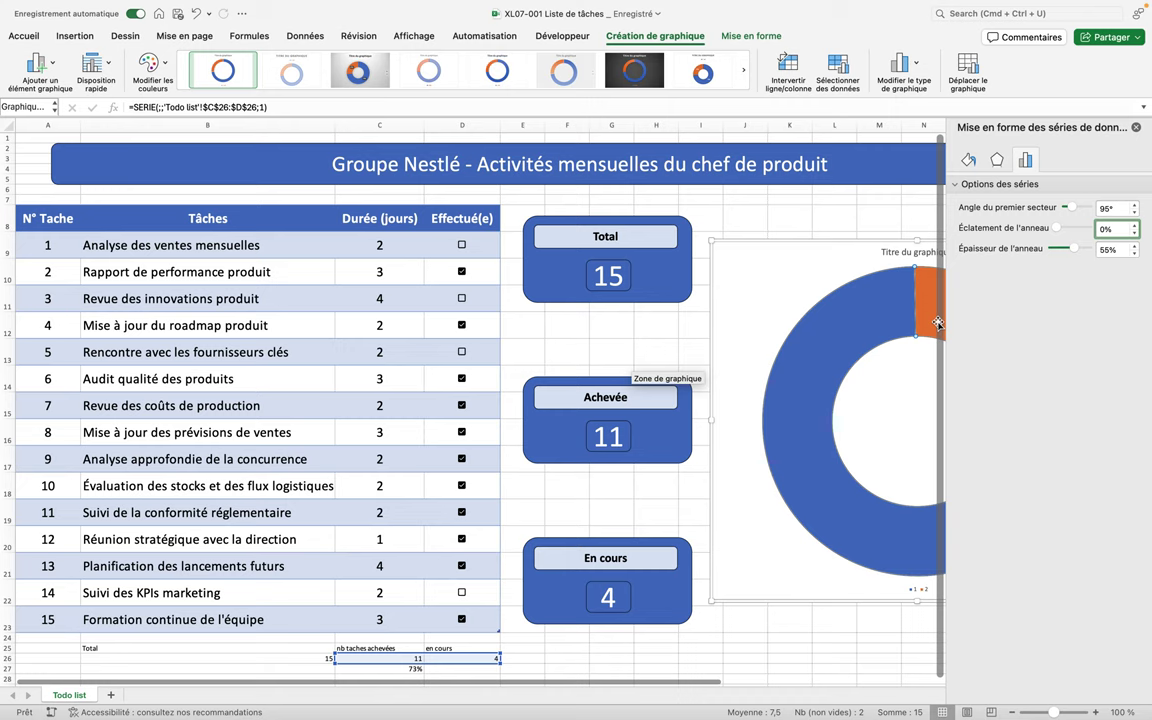
{"action": "mouse_move", "coordinate": [824, 338]}
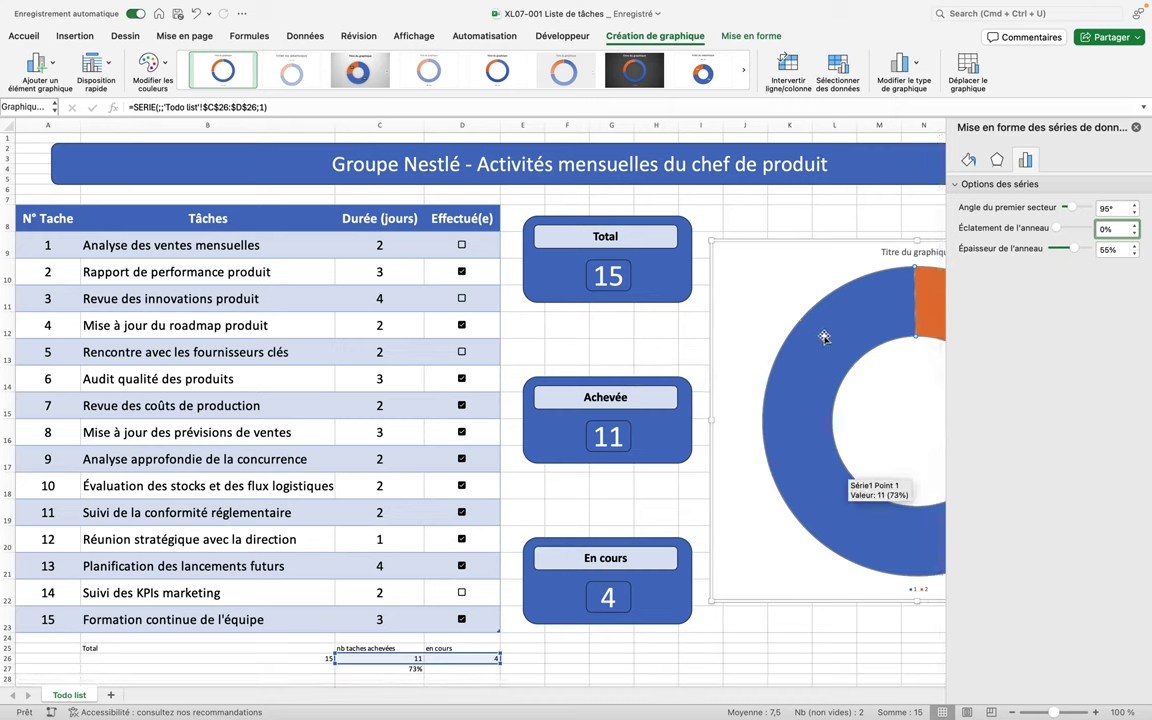
{"action": "left_click", "coordinate": [881, 396]}
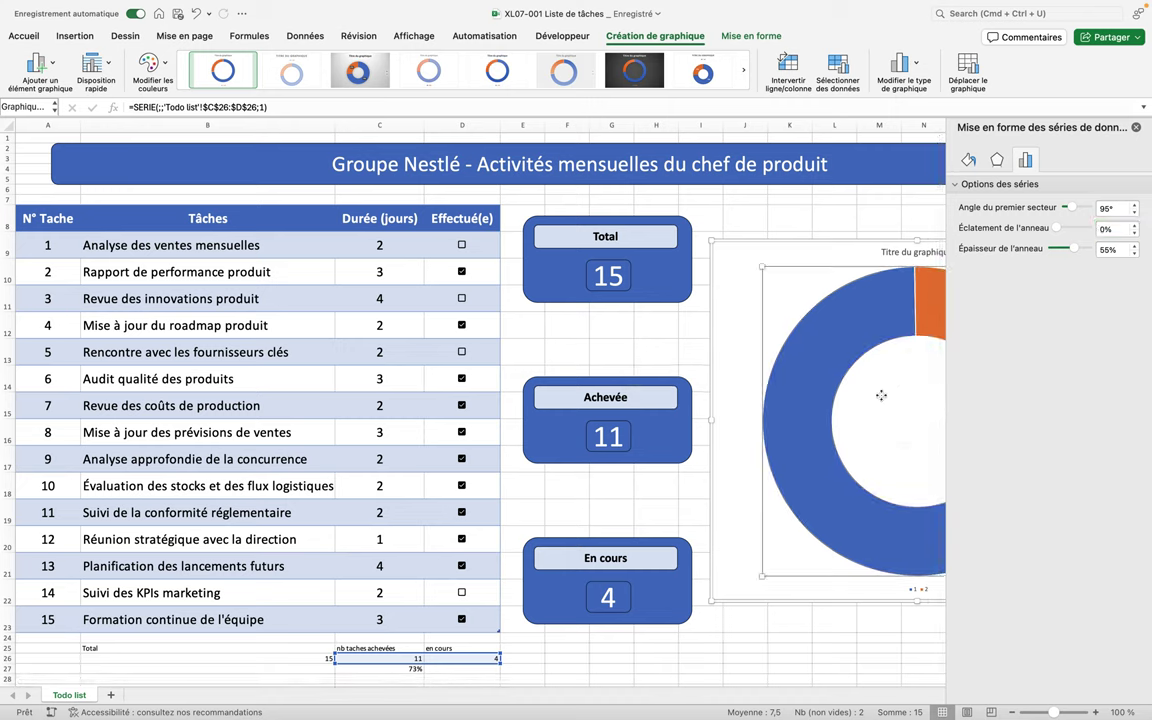
{"action": "left_click", "coordinate": [781, 223]}
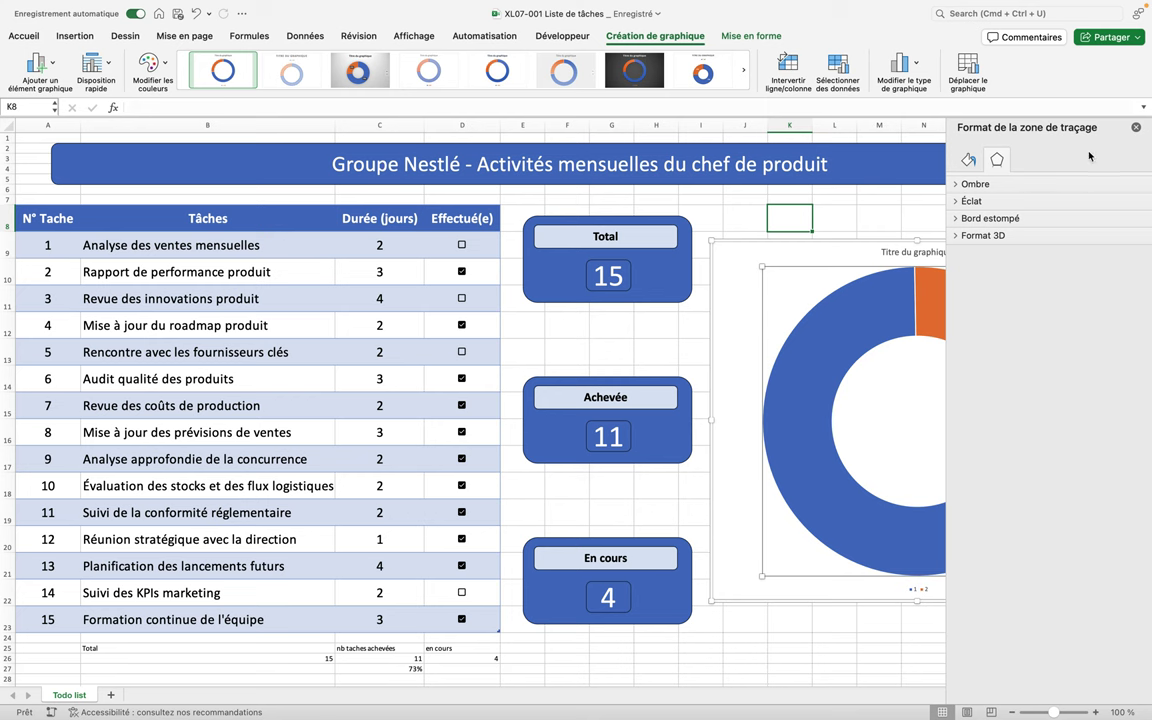
Draw a rectangle shape inside the doughnut chart's centre hole.
{"action": "left_click", "coordinate": [1136, 127]}
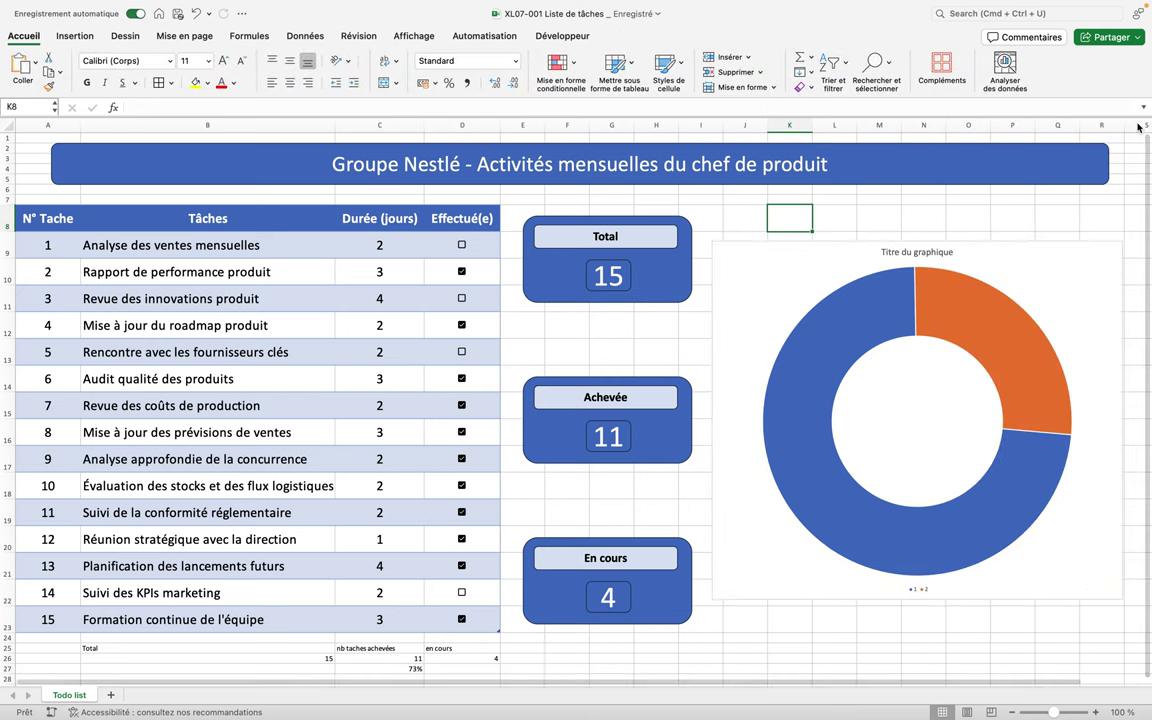
{"action": "left_click", "coordinate": [76, 40]}
{"action": "left_click", "coordinate": [253, 73]}
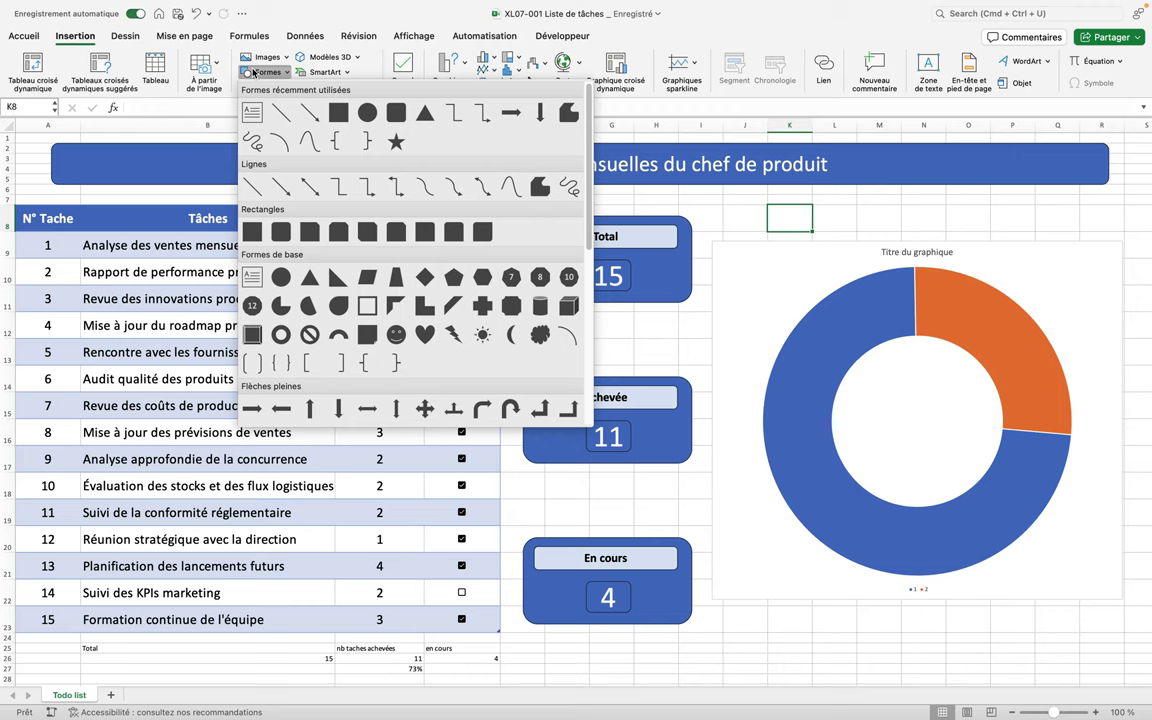
{"action": "left_click", "coordinate": [338, 112]}
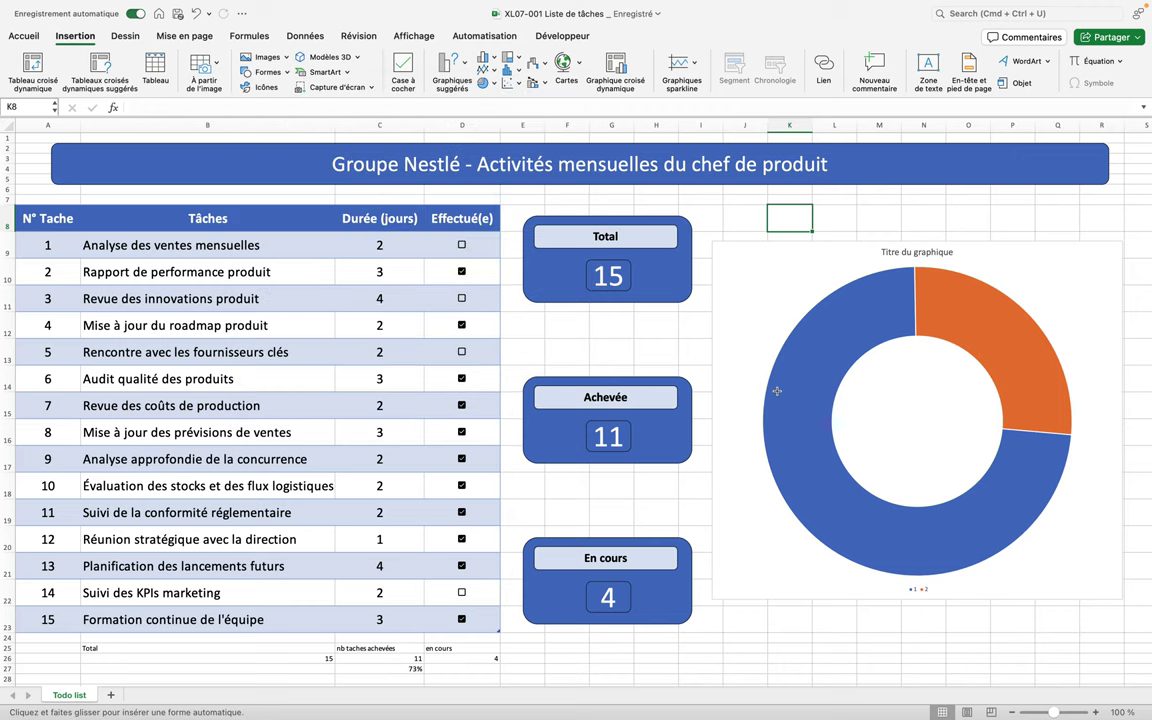
{"action": "left_click_drag", "start_coordinate": [858, 364], "coordinate": [981, 482]}
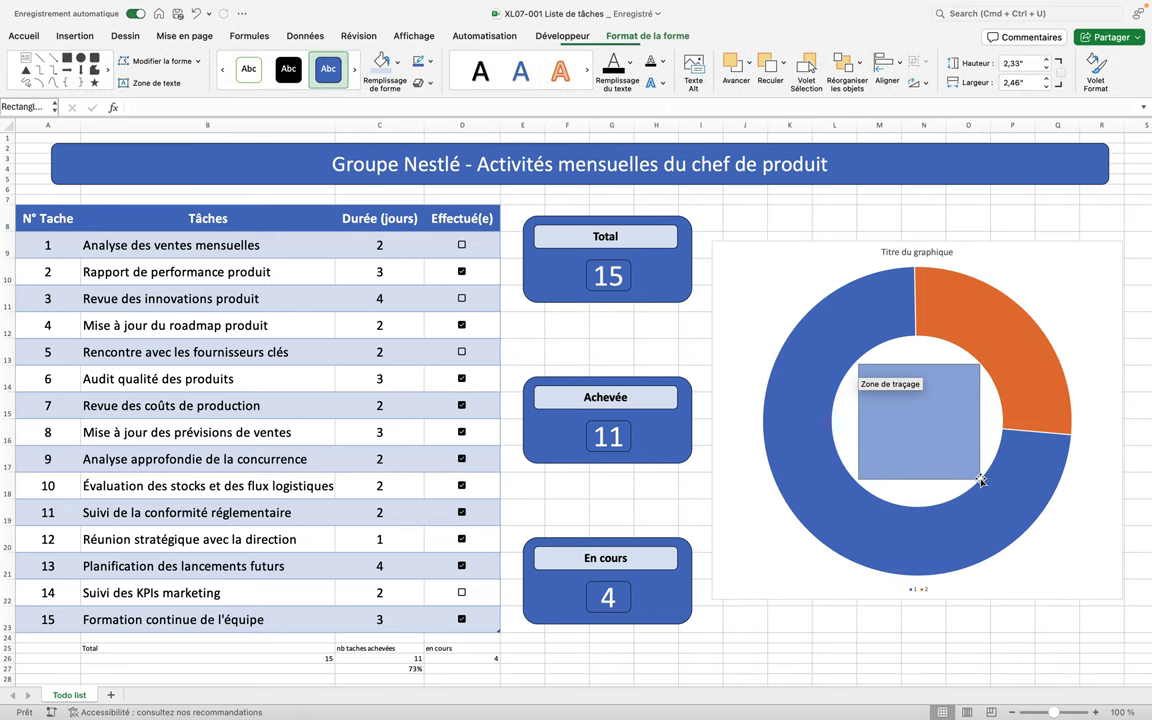
Restyle the centre rectangle and set its Contour de forme to Sans contour.
{"action": "right_click", "coordinate": [922, 445]}
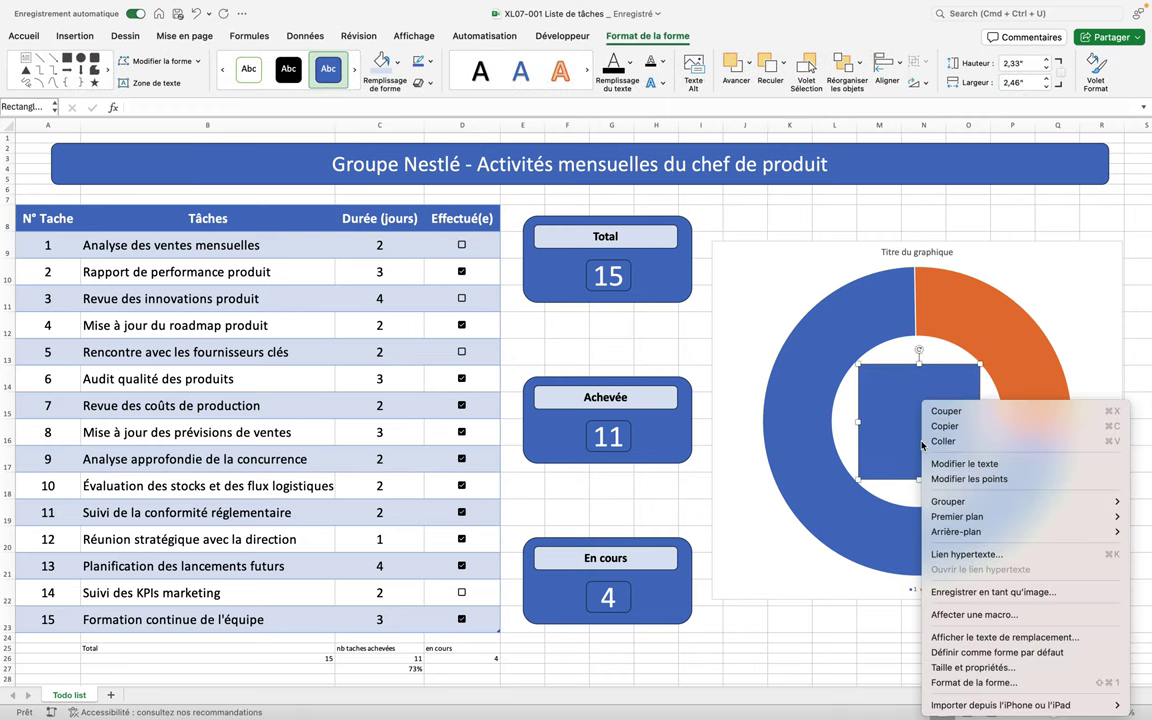
{"action": "left_click", "coordinate": [257, 76]}
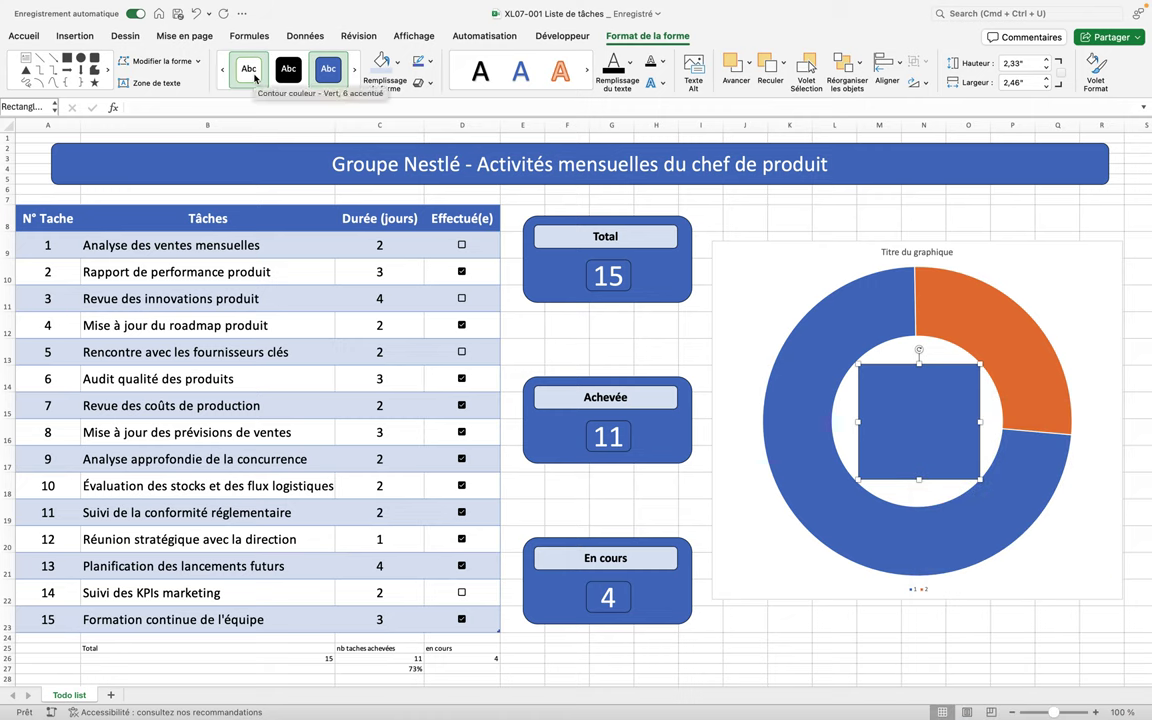
{"action": "left_click", "coordinate": [249, 70]}
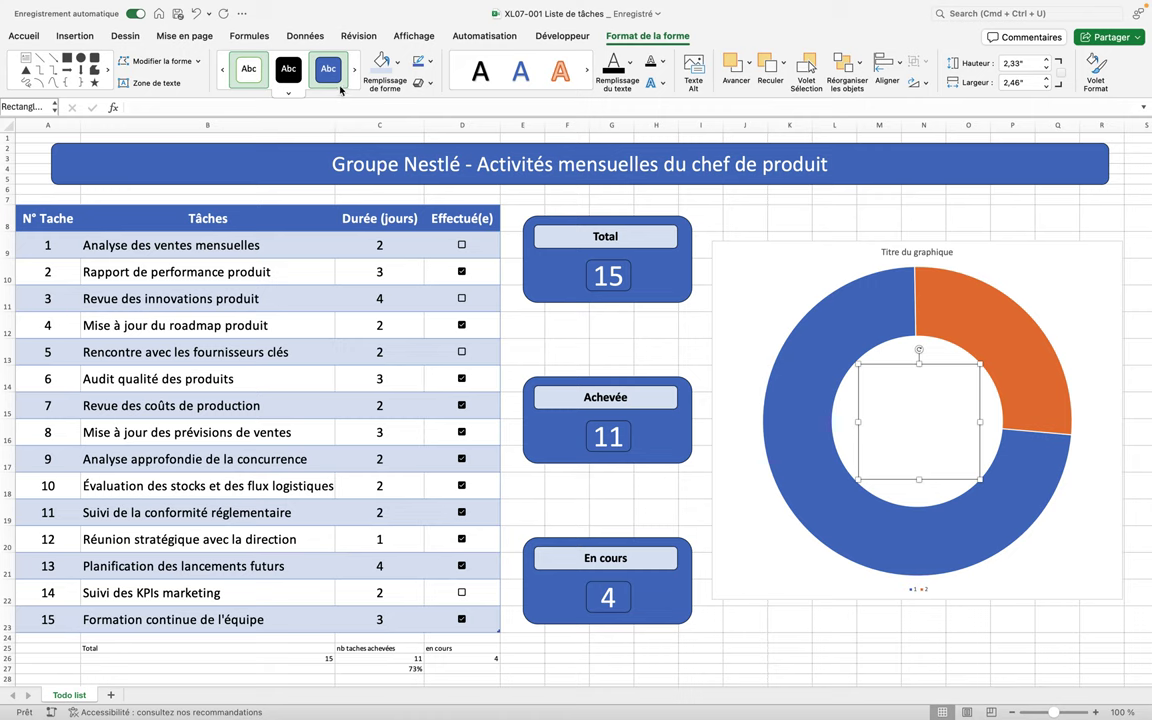
{"action": "left_click", "coordinate": [430, 61]}
{"action": "left_click", "coordinate": [447, 106]}
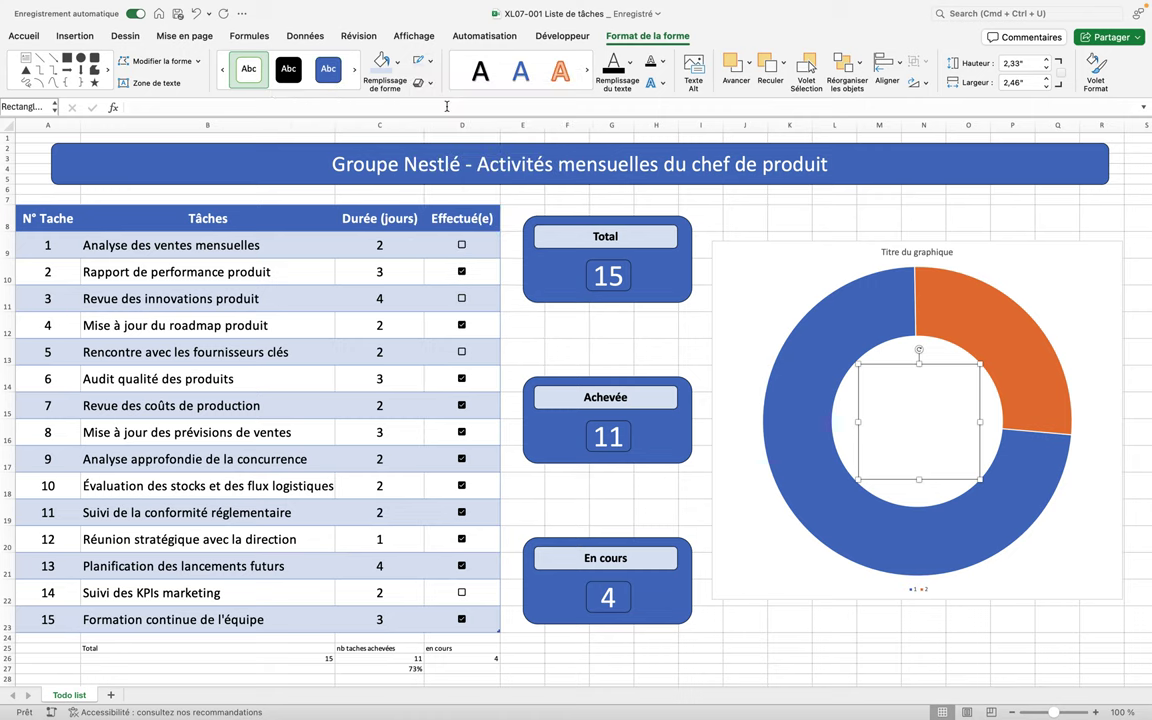
{"action": "left_click", "coordinate": [745, 199]}
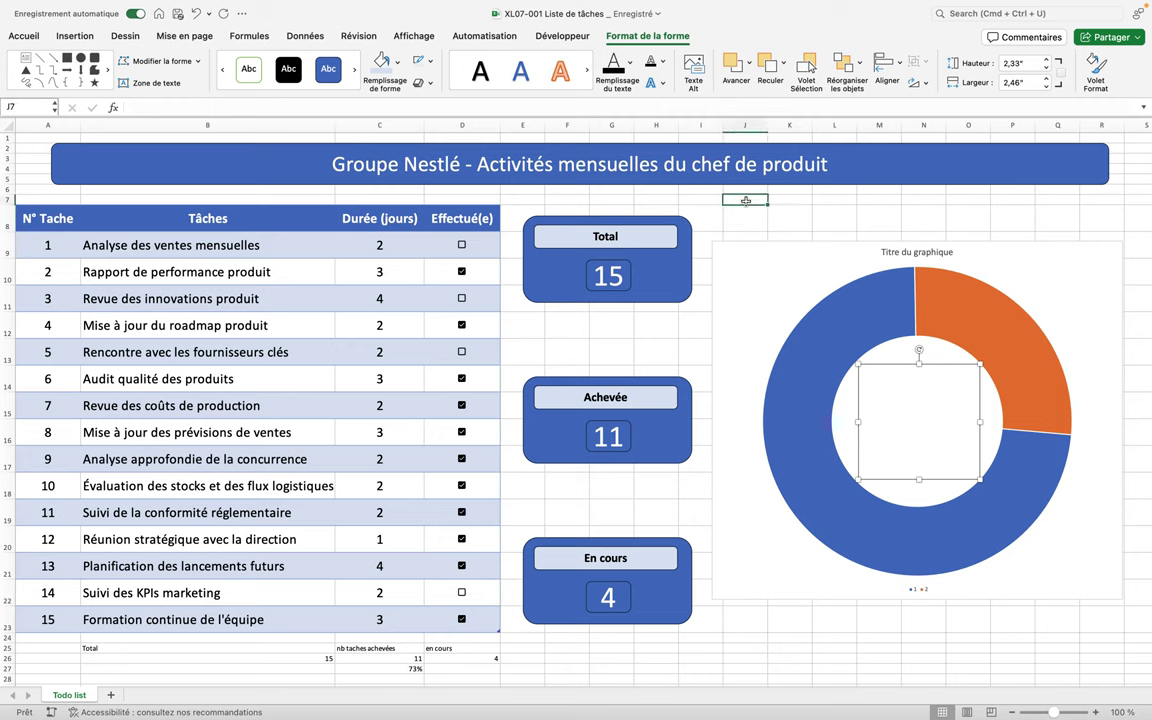
{"action": "left_click", "coordinate": [905, 386]}
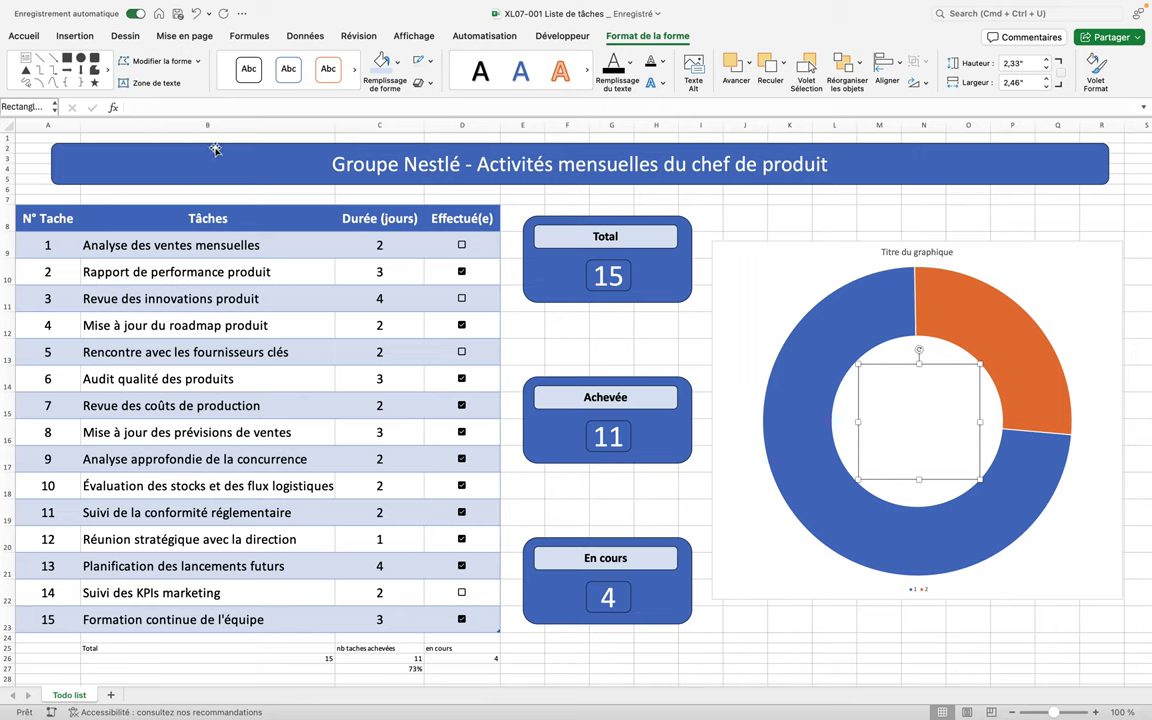
Link the centre rectangle's text to cell C27 with =$C$27.
{"action": "left_click", "coordinate": [182, 108]}
{"action": "type", "text": "="}
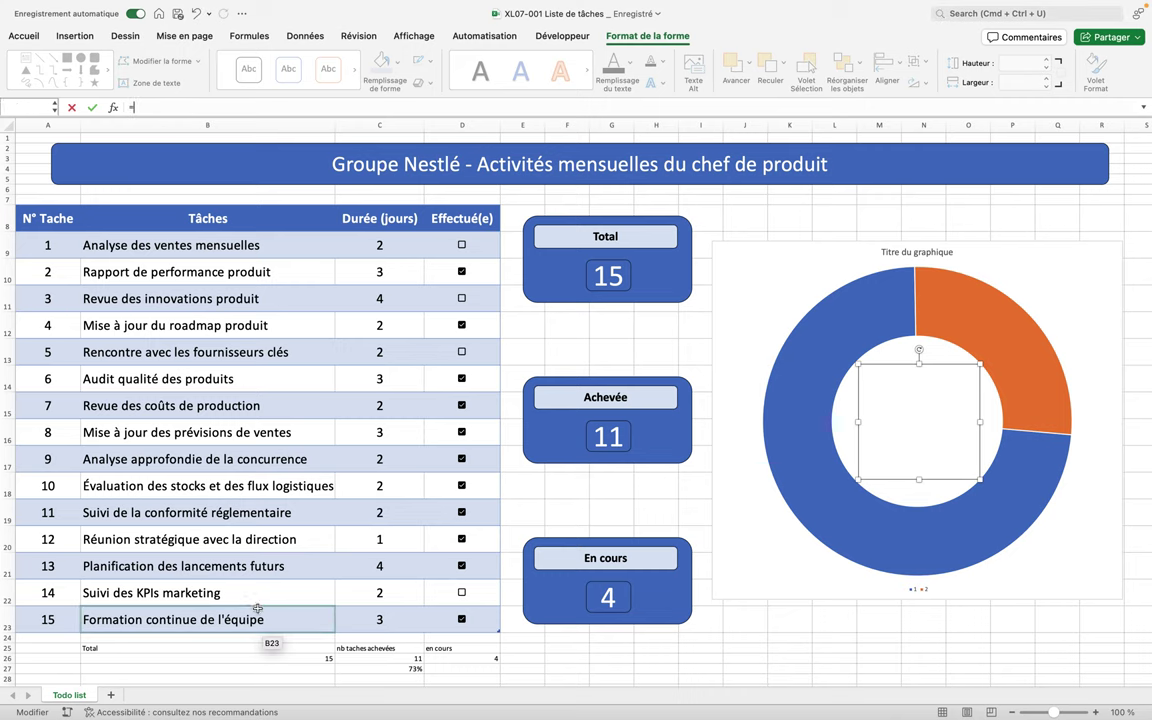
{"action": "left_click", "coordinate": [369, 671]}
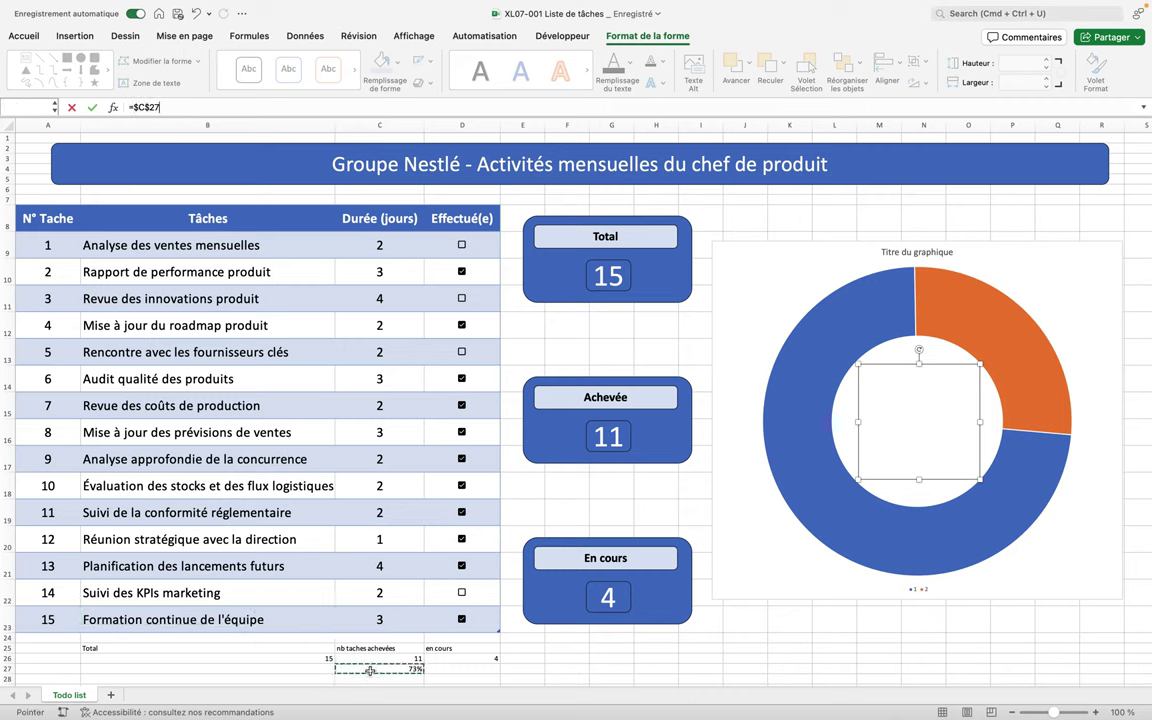
{"action": "key", "text": "Return"}
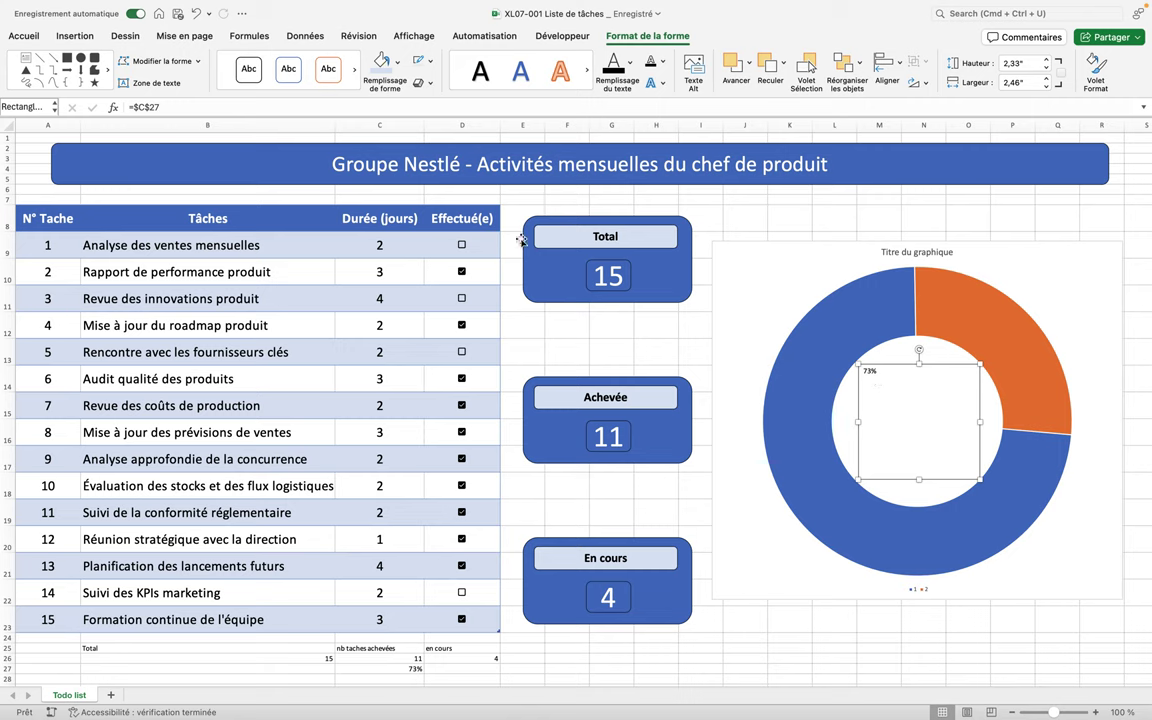
Enlarge the 73% label to font size 66 and centre it horizontally and vertically.
{"action": "left_click", "coordinate": [24, 35]}
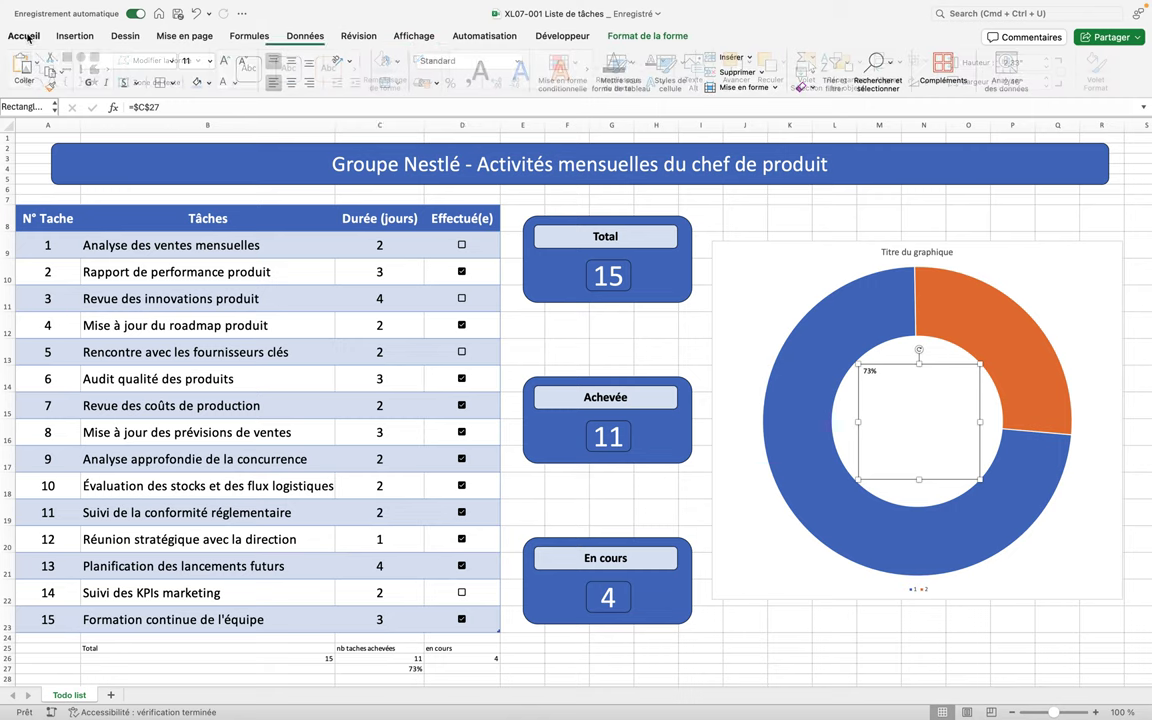
{"action": "left_click", "coordinate": [224, 62]}
{"action": "left_click", "coordinate": [224, 62]}
{"action": "left_click", "coordinate": [224, 62]}
{"action": "left_click", "coordinate": [224, 62]}
{"action": "left_click", "coordinate": [224, 62]}
{"action": "left_click", "coordinate": [224, 62]}
{"action": "left_click", "coordinate": [224, 62]}
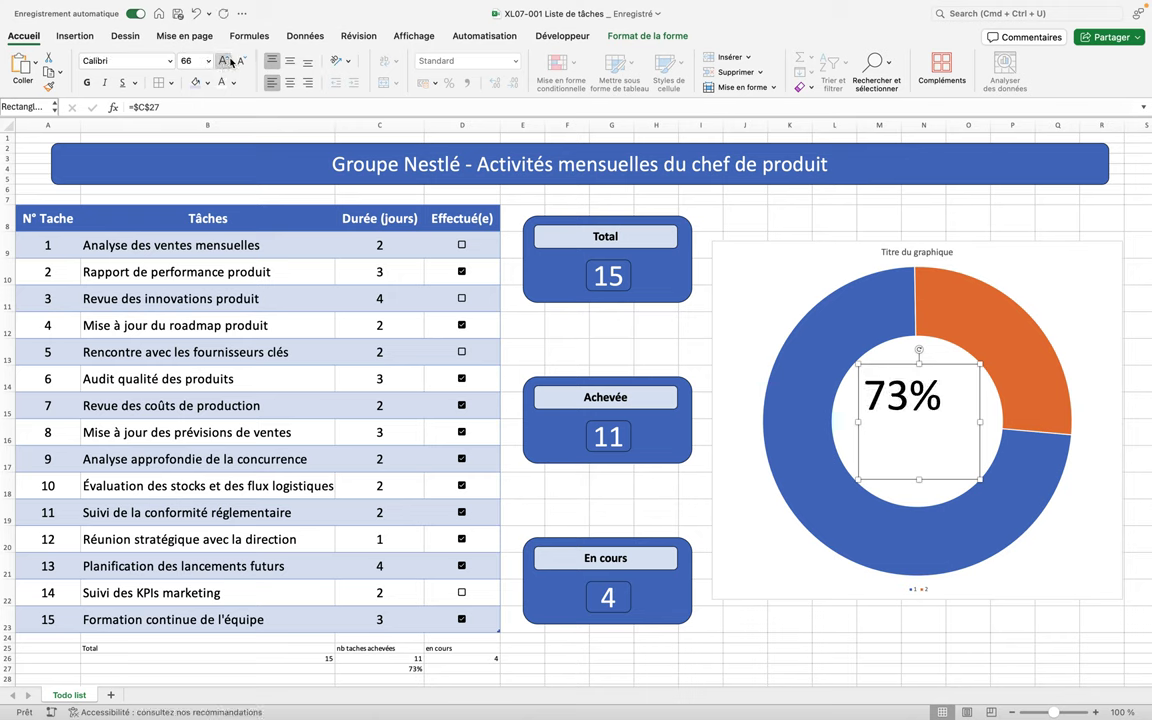
{"action": "left_click", "coordinate": [289, 61]}
{"action": "left_click", "coordinate": [289, 84]}
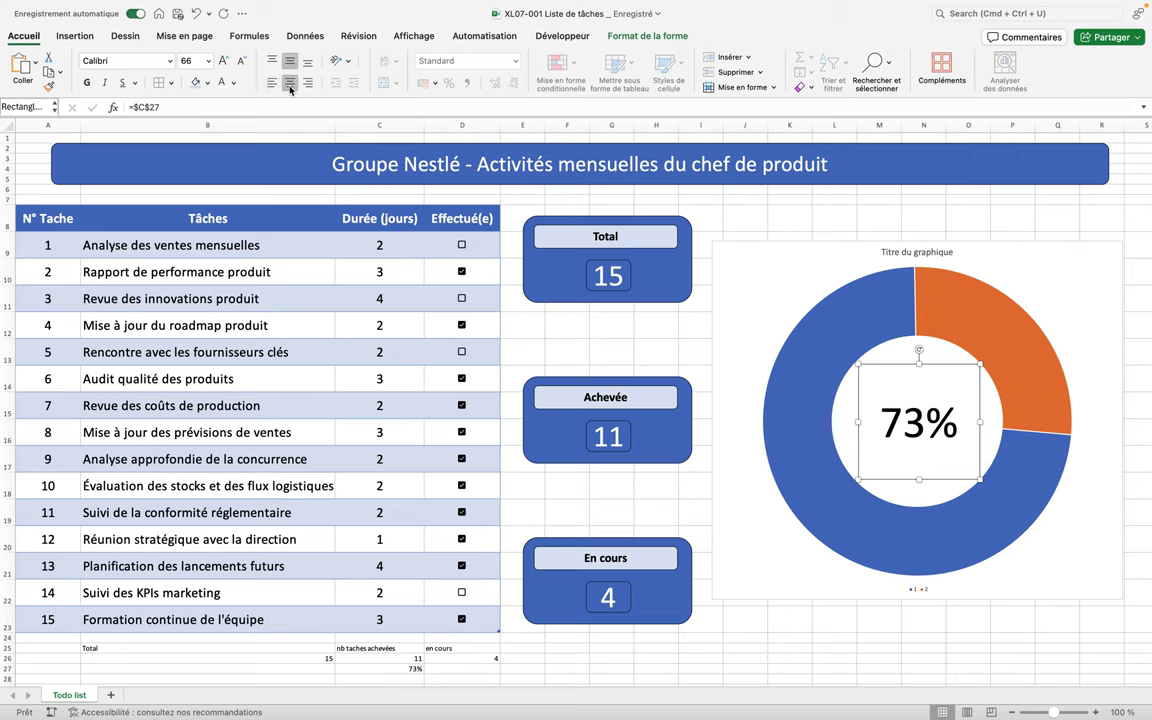
{"action": "left_click", "coordinate": [542, 332]}
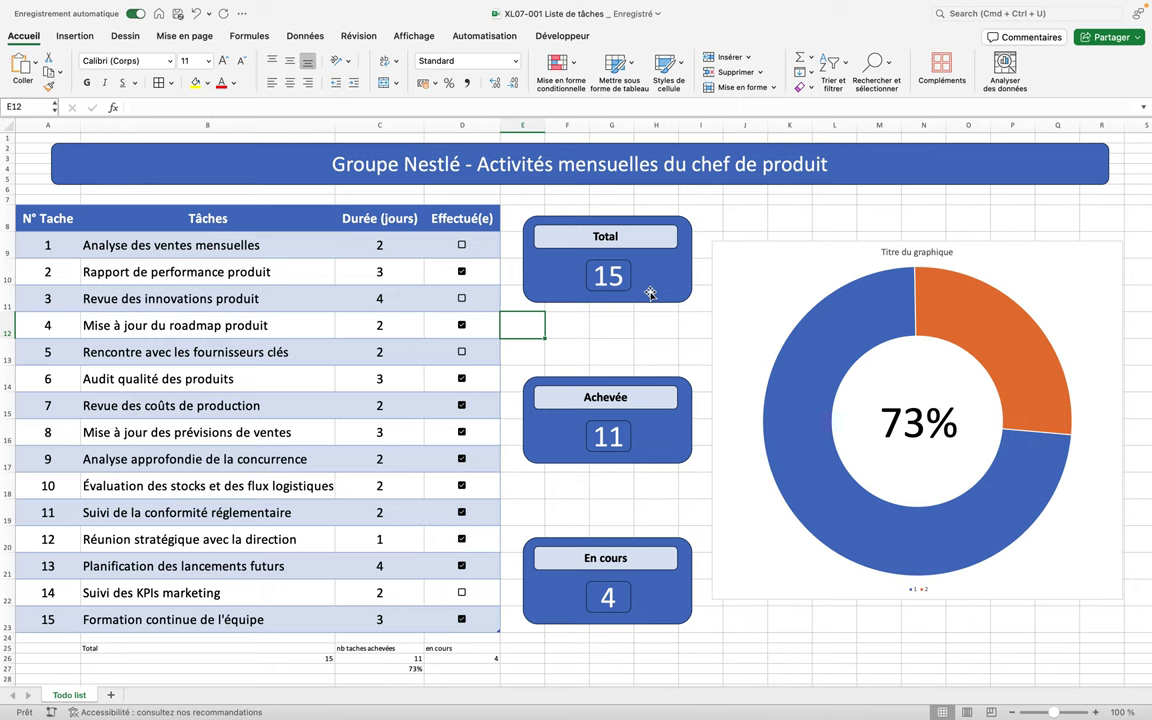
Untick the column D checkboxes for tasks 2, 4 and 6 through 13.
{"action": "left_click", "coordinate": [462, 272]}
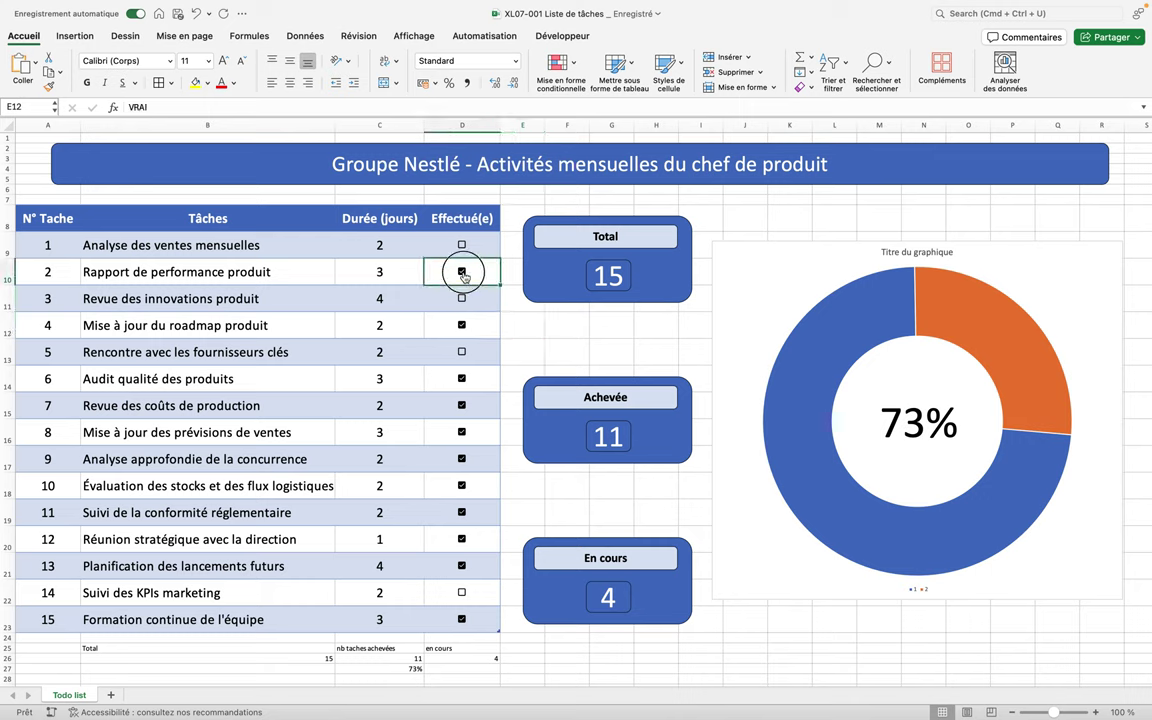
{"action": "left_click", "coordinate": [462, 325]}
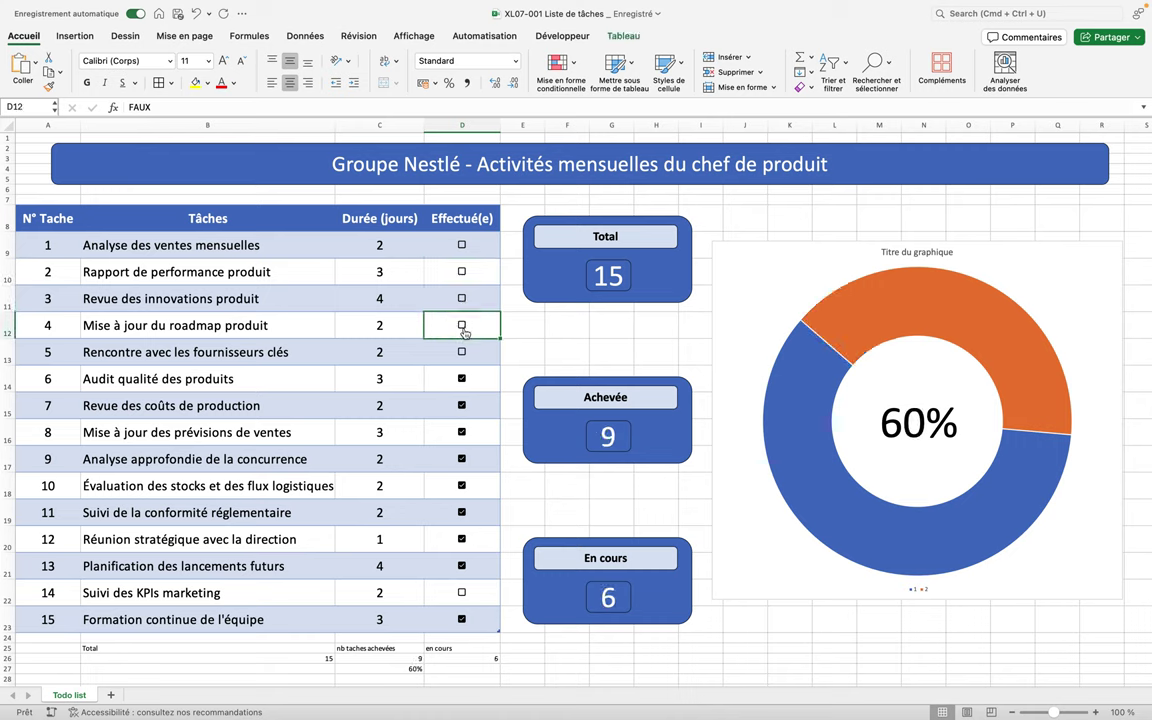
{"action": "left_click", "coordinate": [462, 377]}
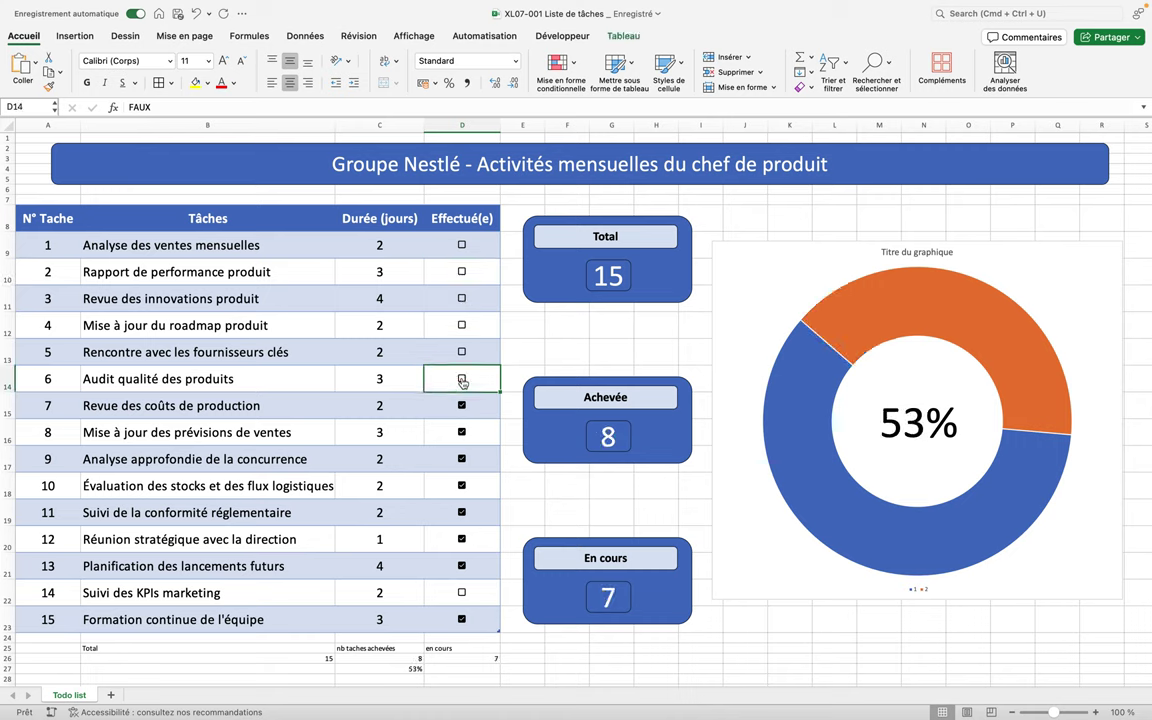
{"action": "left_click", "coordinate": [462, 406]}
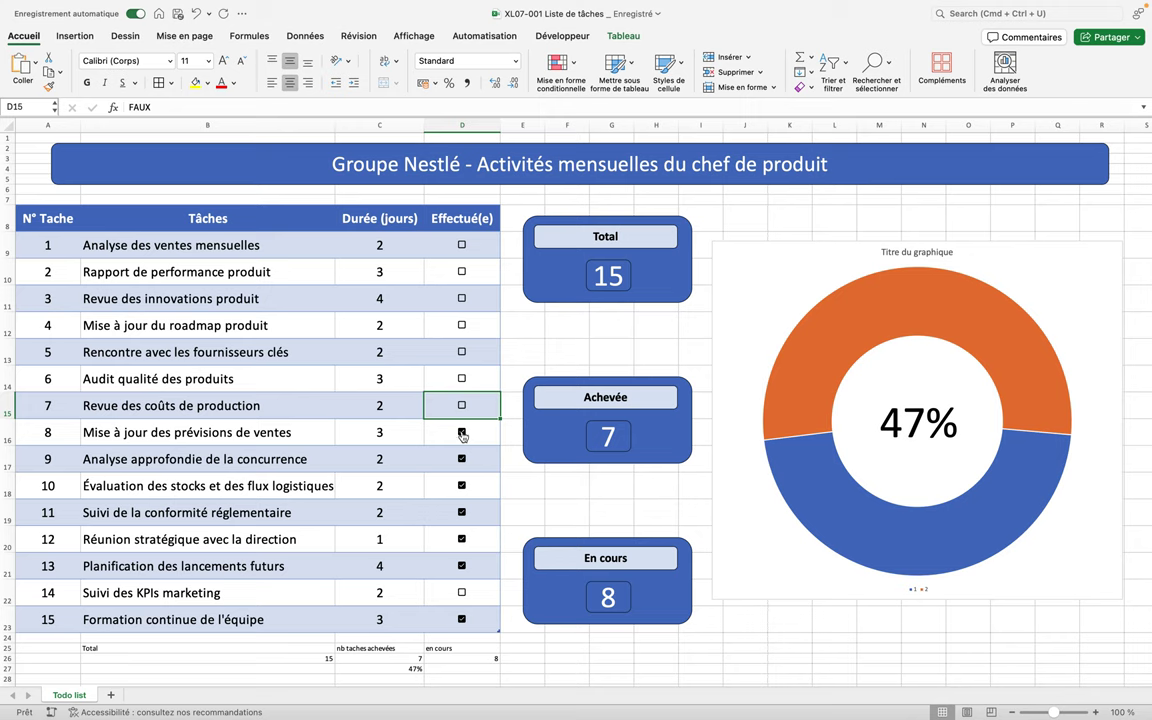
{"action": "left_click", "coordinate": [462, 432]}
{"action": "left_click", "coordinate": [462, 459]}
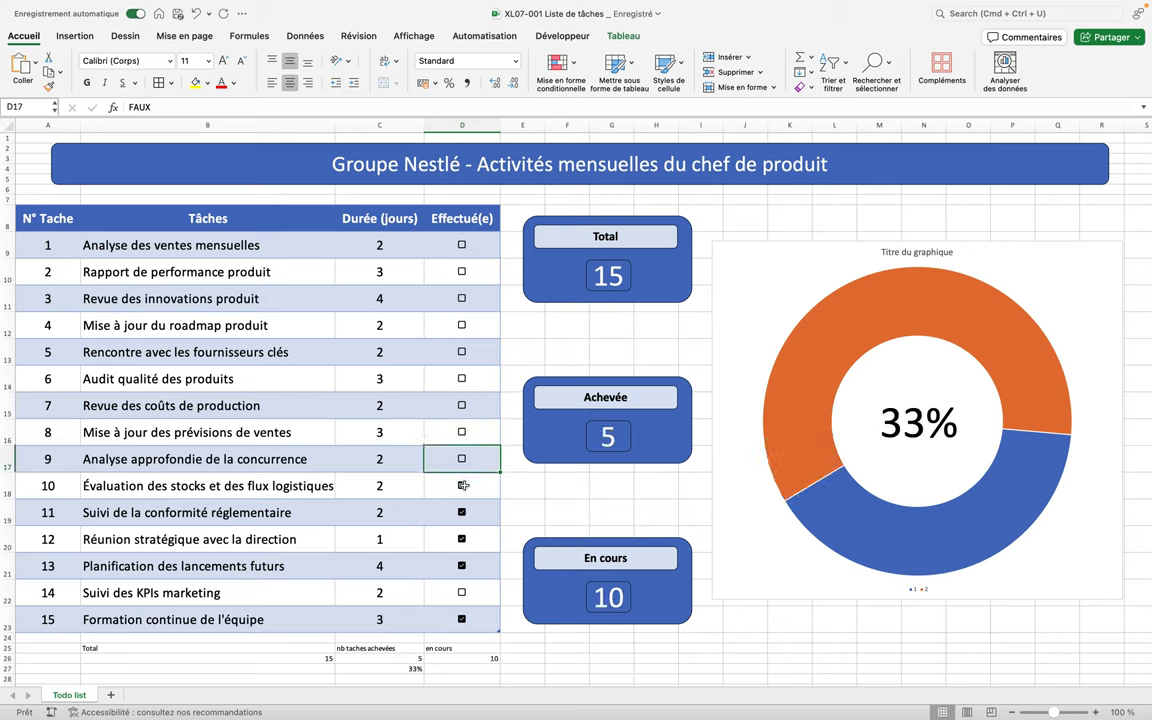
{"action": "left_click", "coordinate": [462, 486]}
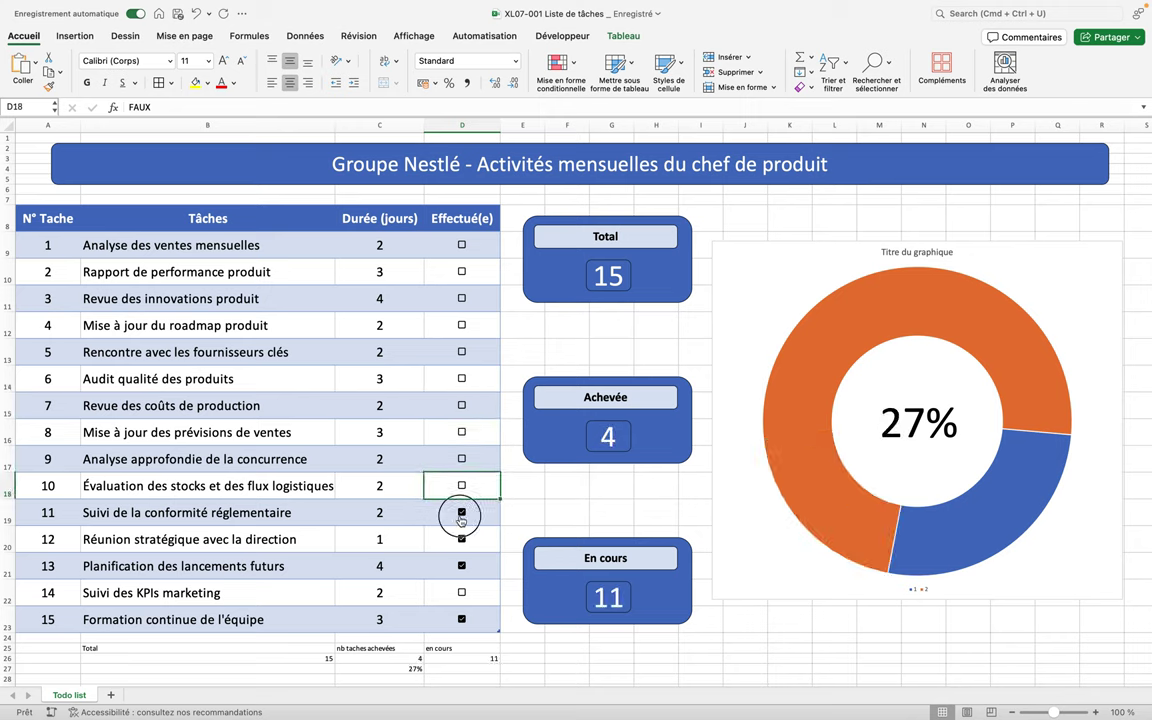
{"action": "left_click", "coordinate": [462, 512]}
{"action": "left_click", "coordinate": [462, 540]}
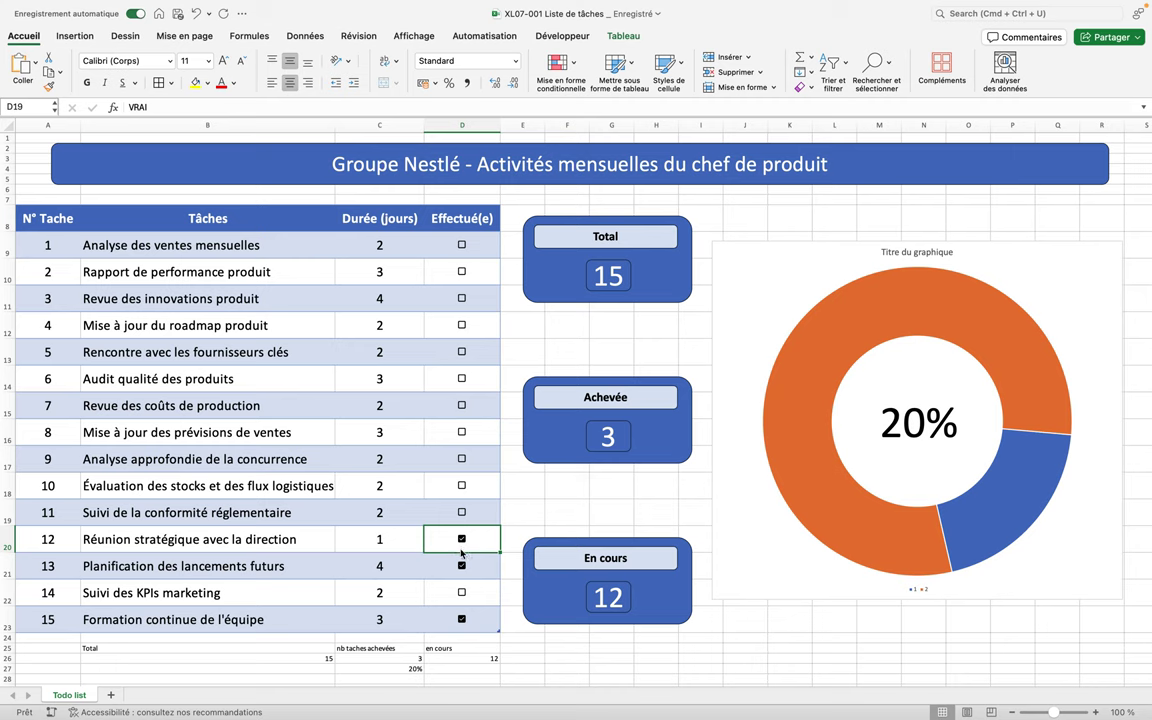
{"action": "left_click", "coordinate": [463, 567]}
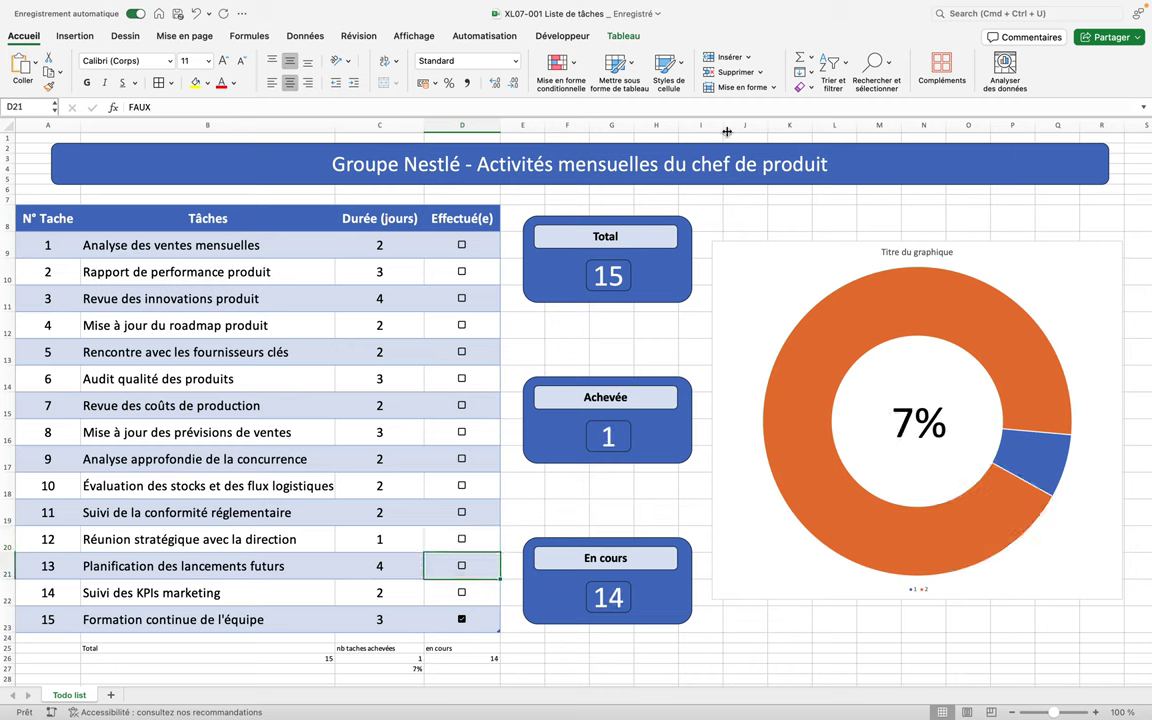
{"action": "right_click", "coordinate": [953, 322]}
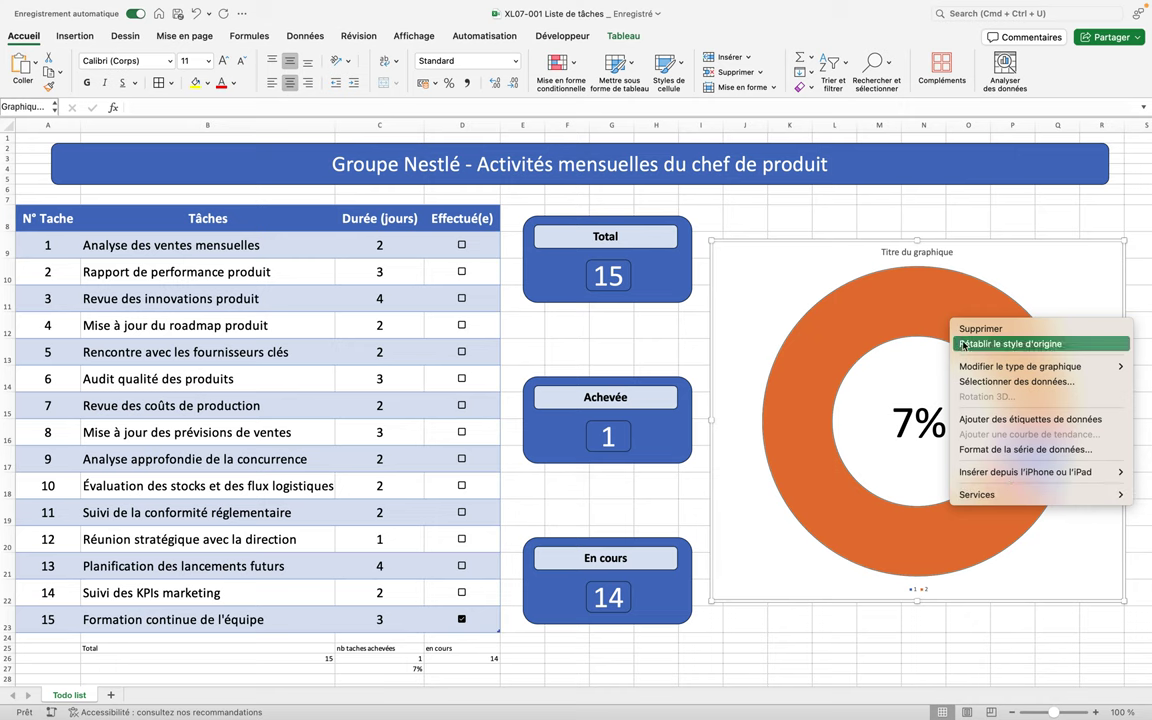
Set the doughnut series' Angle du premier secteur to 0° in Format de la série de données.
{"action": "left_click", "coordinate": [843, 292]}
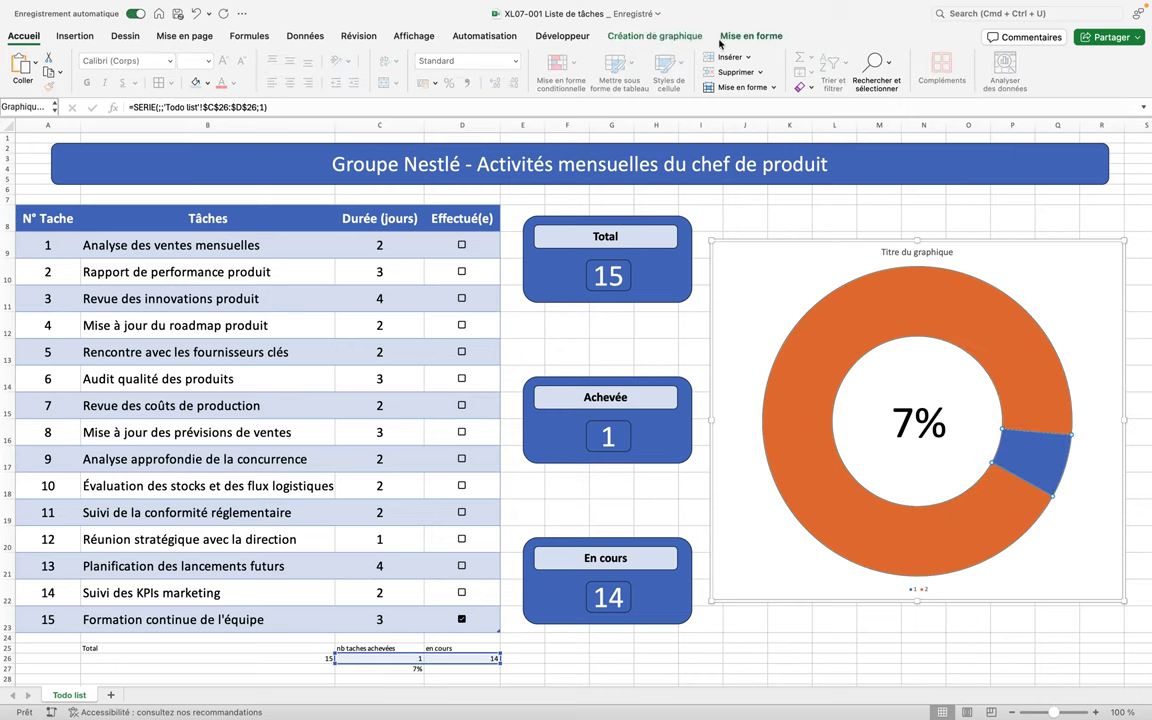
{"action": "left_click", "coordinate": [741, 37]}
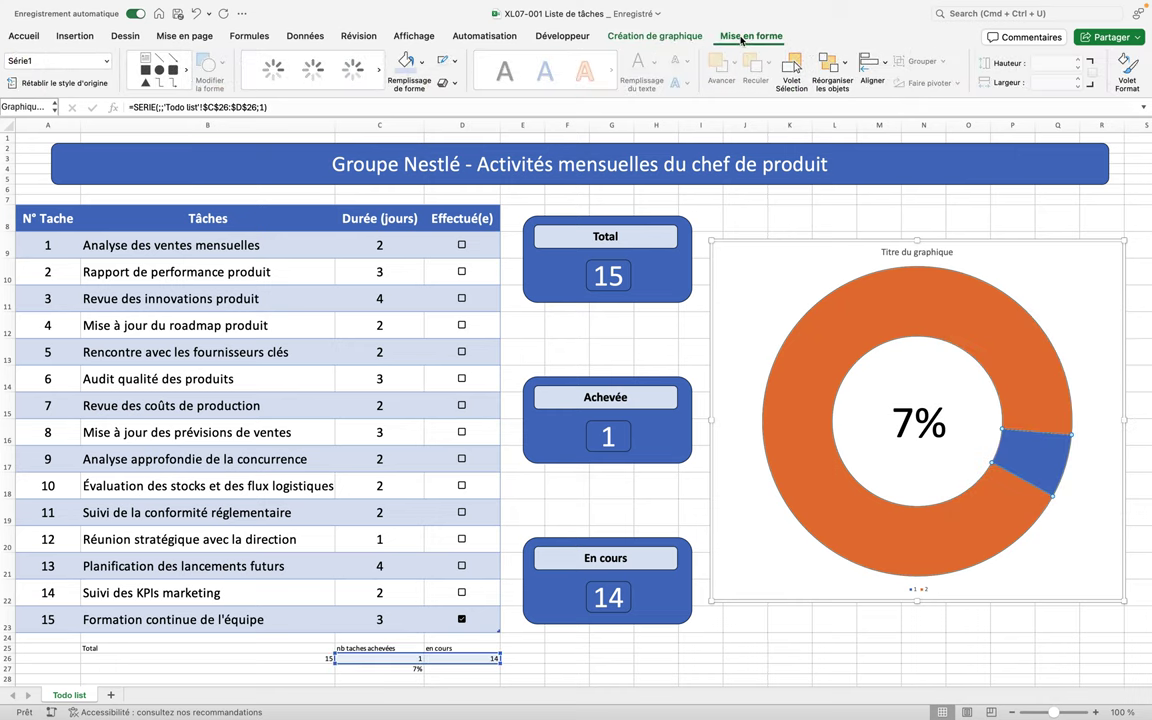
{"action": "right_click", "coordinate": [910, 333]}
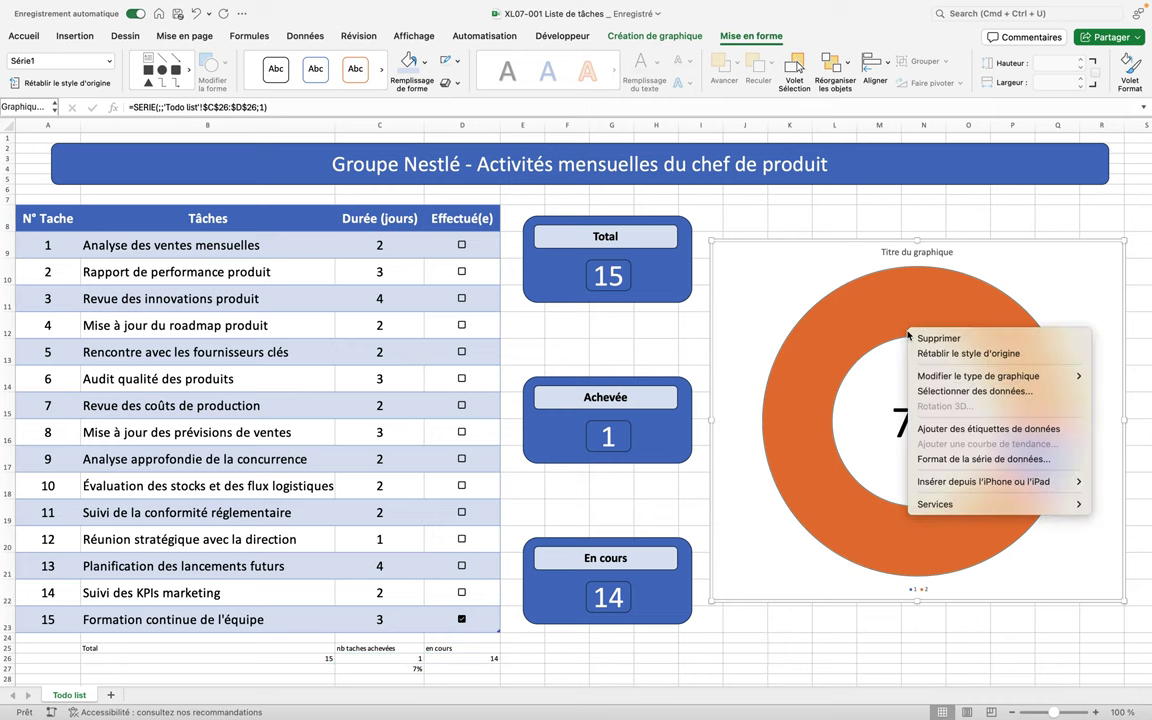
{"action": "left_click", "coordinate": [978, 465]}
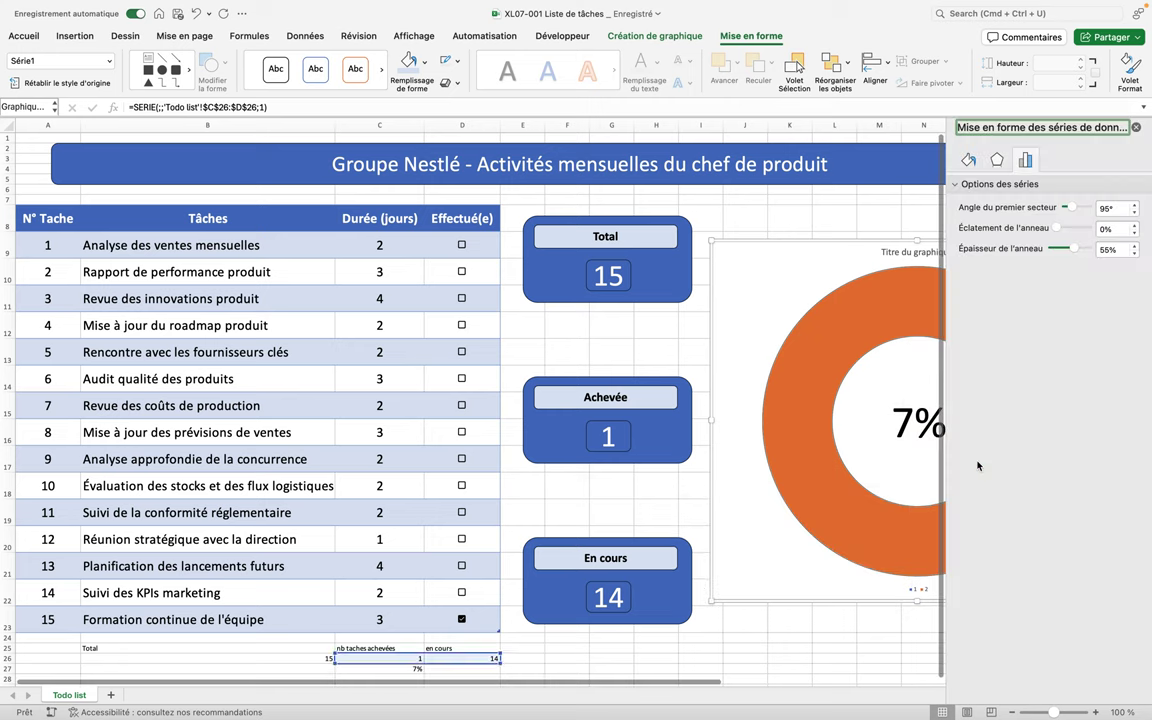
{"action": "left_click", "coordinate": [1116, 209]}
{"action": "type", "text": "0"}
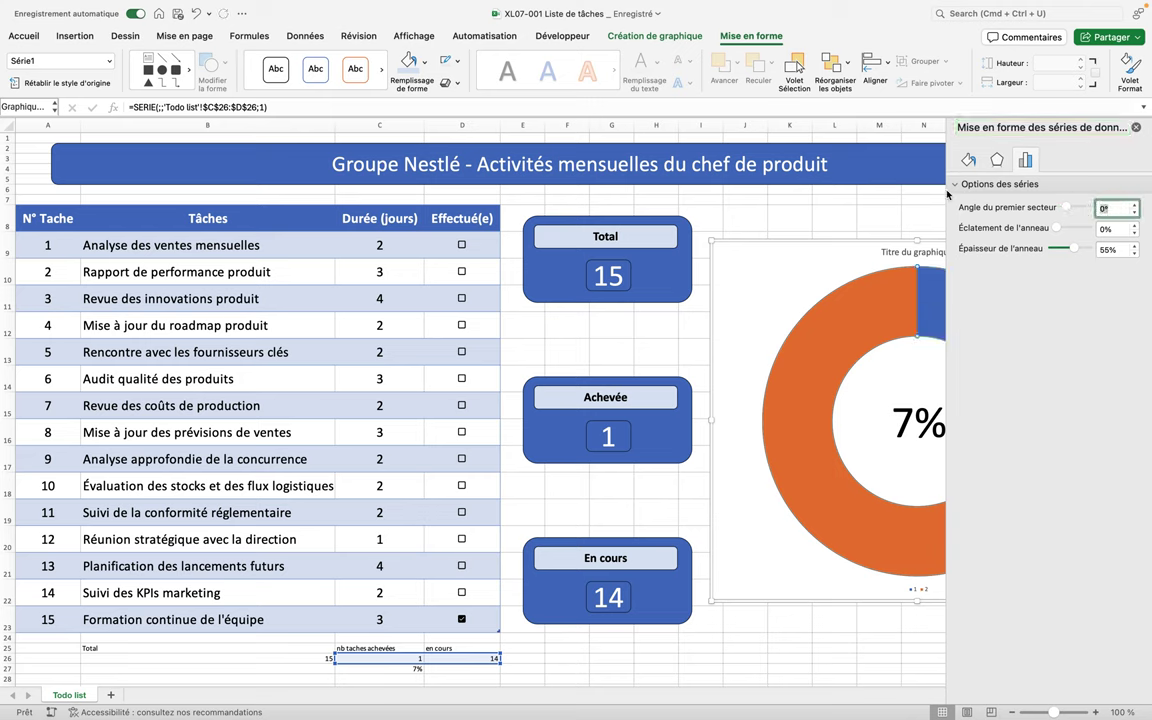
{"action": "left_click", "coordinate": [858, 215]}
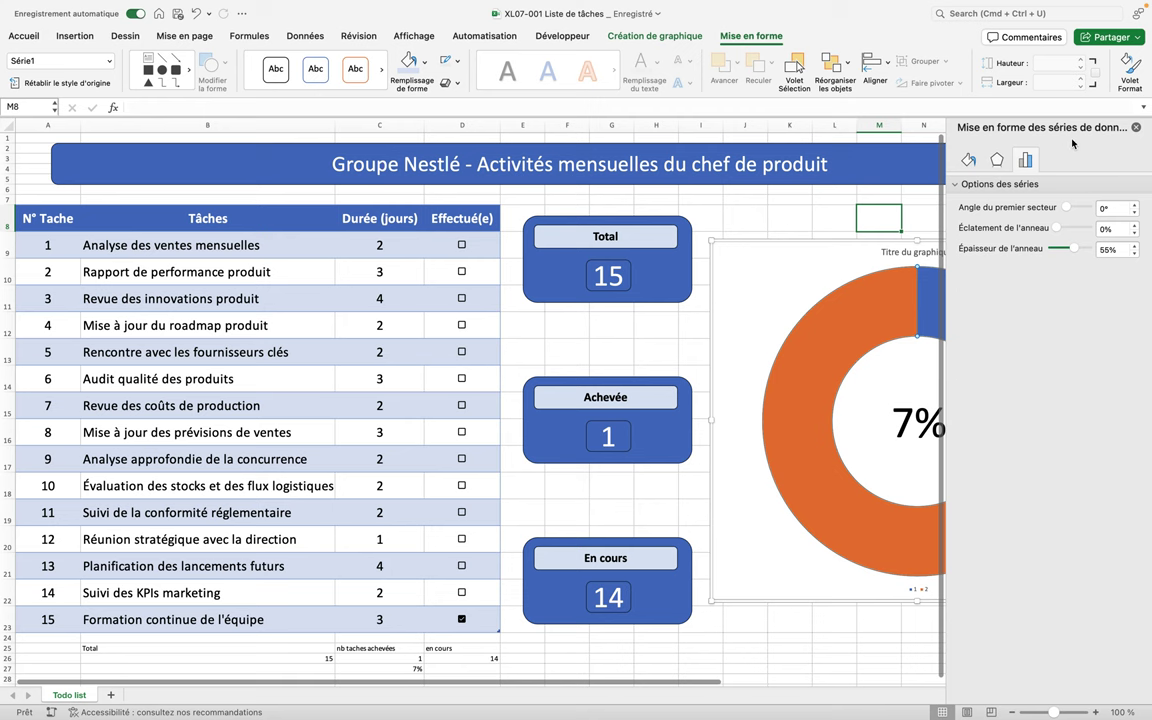
{"action": "left_click", "coordinate": [1136, 128]}
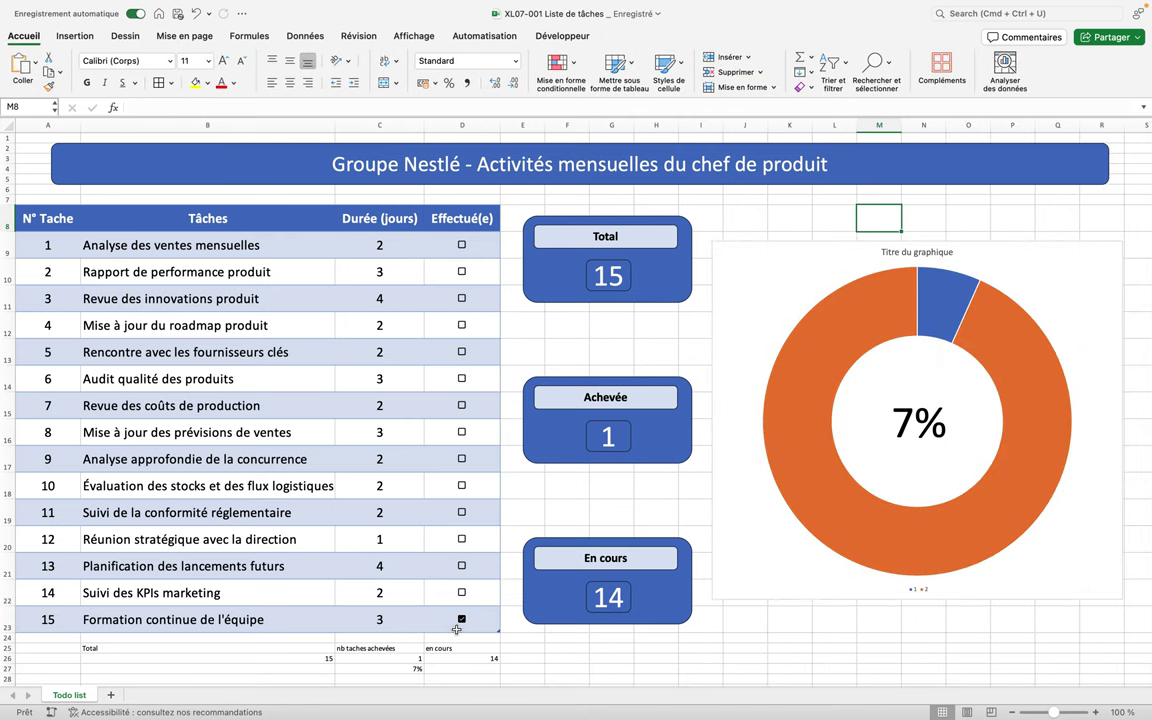
Untick task 15 and tick tasks 1 through 6 in column D.
{"action": "left_click", "coordinate": [462, 620]}
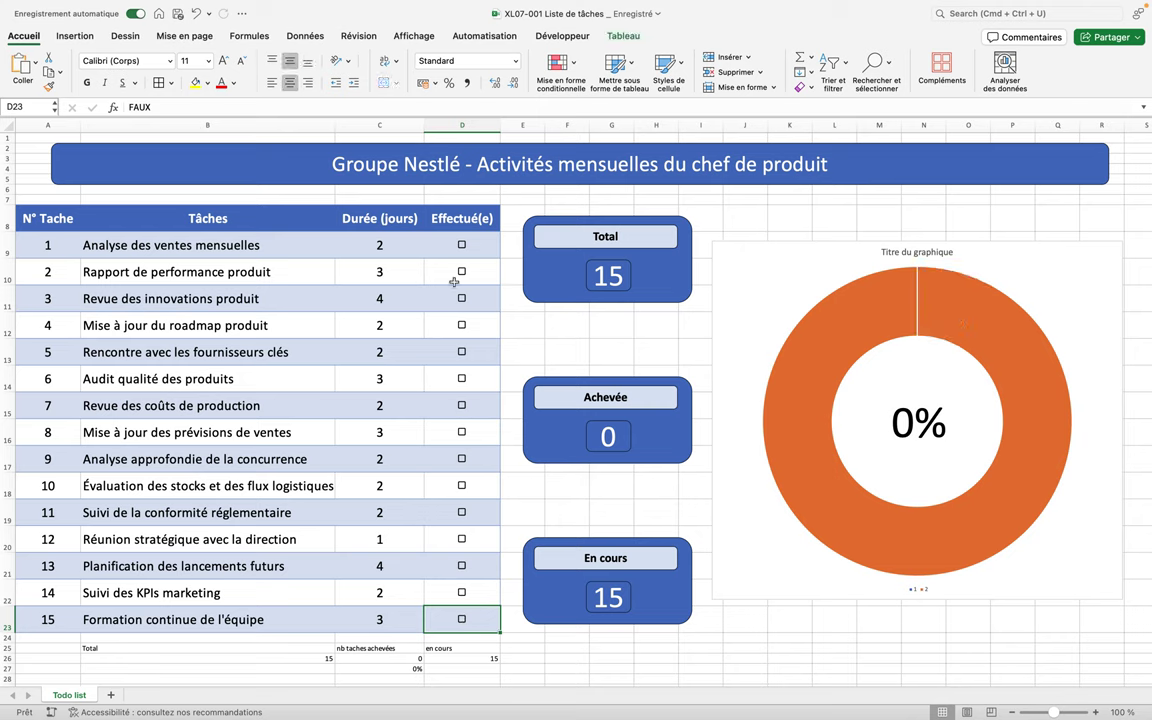
{"action": "left_click", "coordinate": [462, 246]}
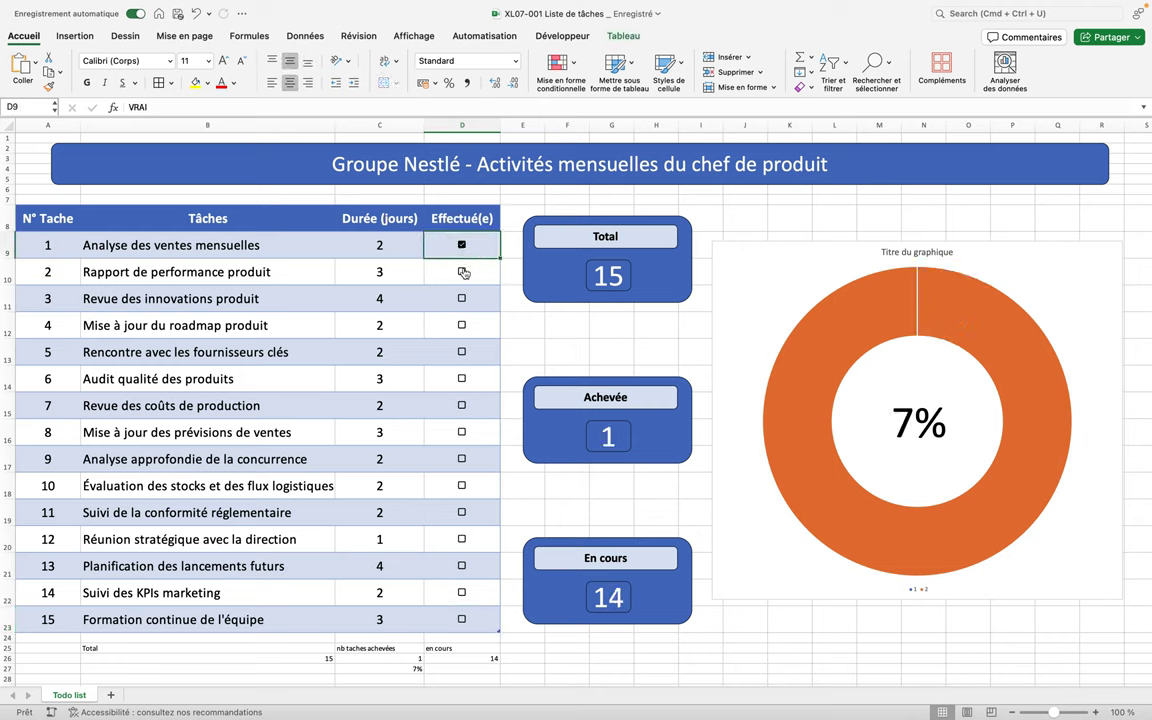
{"action": "left_click", "coordinate": [463, 271]}
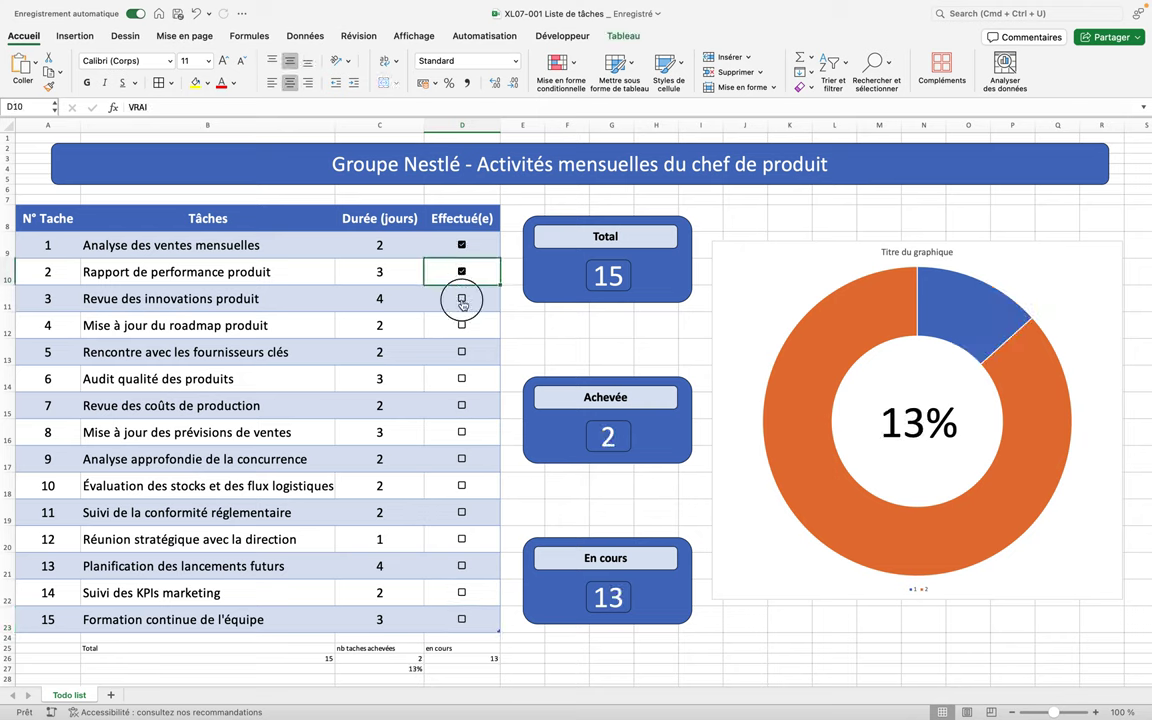
{"action": "left_click", "coordinate": [462, 298]}
{"action": "left_click", "coordinate": [462, 326]}
{"action": "left_click", "coordinate": [462, 352]}
{"action": "left_click", "coordinate": [461, 378]}
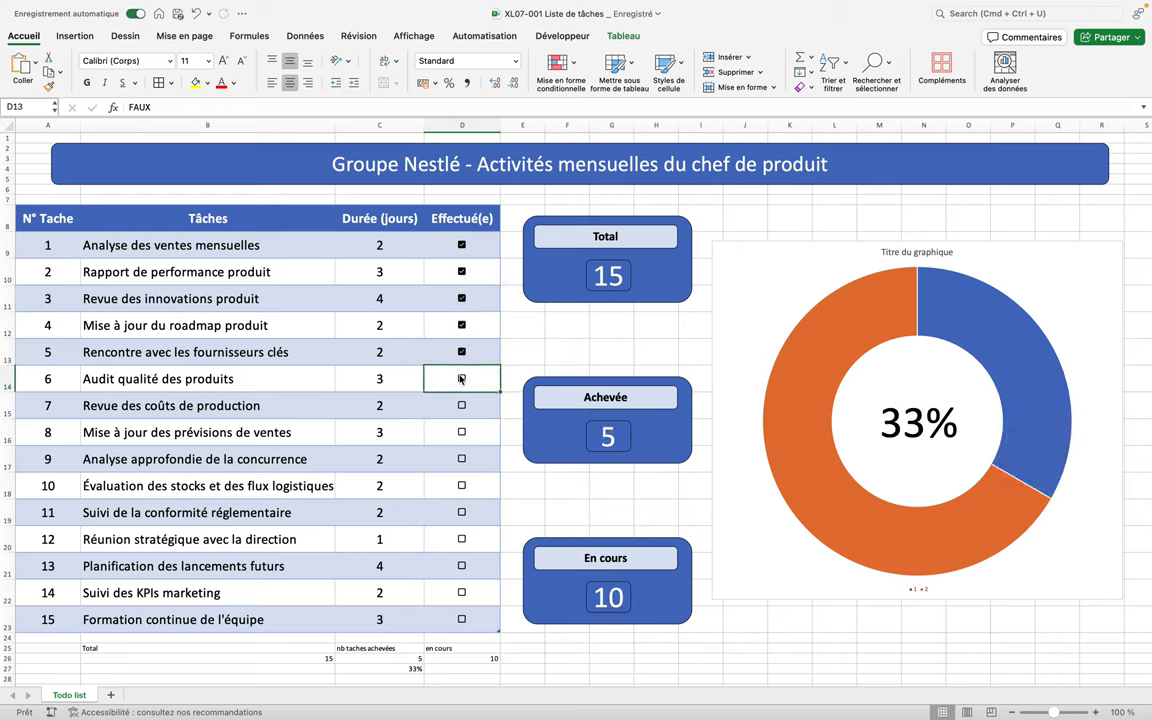
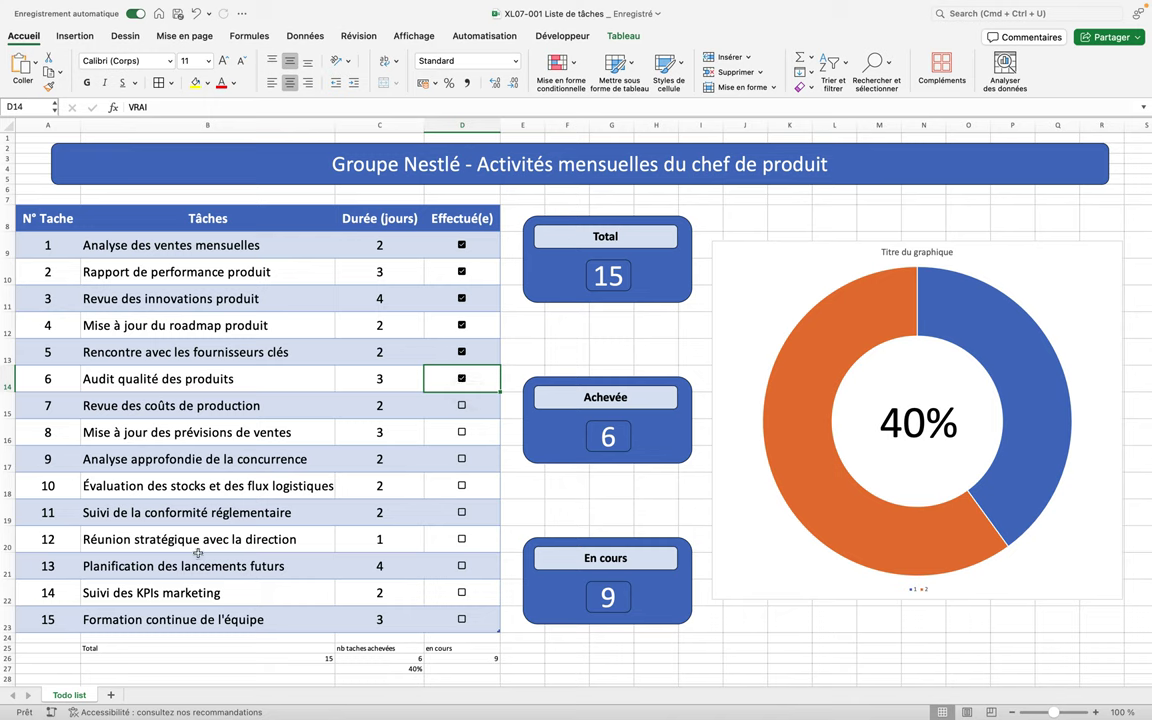
Hide the helper totals in B25:D27 with a white font, then select the task table rows.
{"action": "left_click_drag", "start_coordinate": [90, 648], "coordinate": [432, 662]}
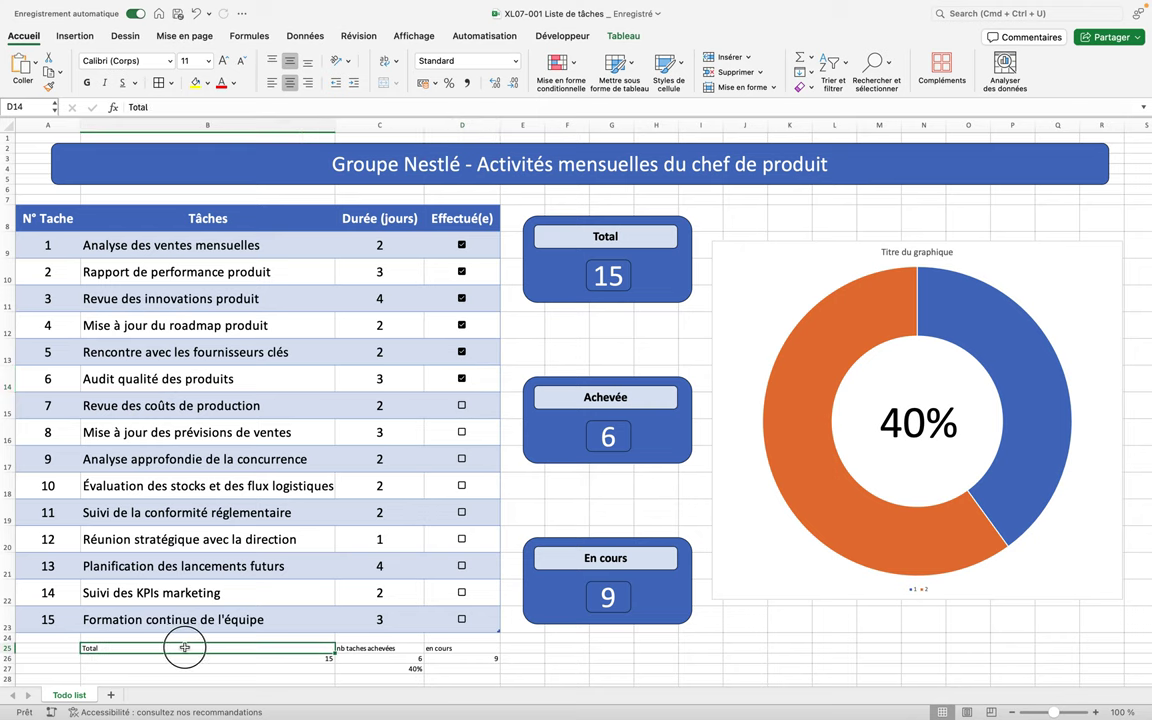
{"action": "left_click_drag", "start_coordinate": [432, 662], "coordinate": [454, 668]}
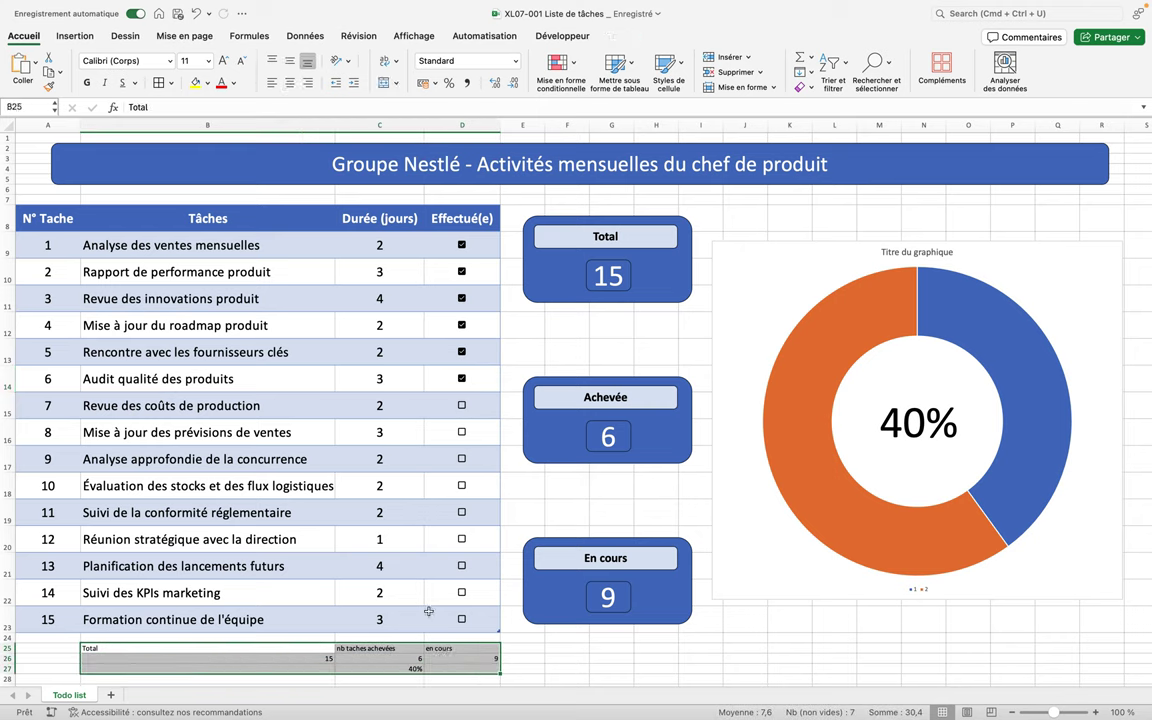
{"action": "left_click", "coordinate": [233, 83]}
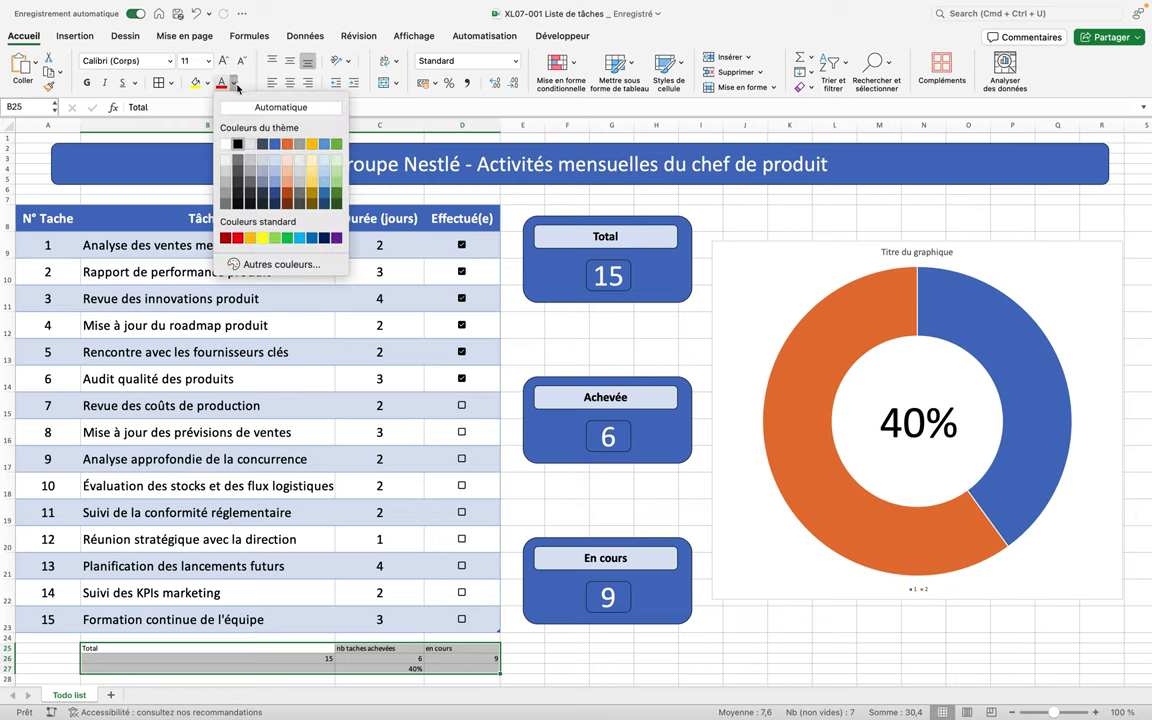
{"action": "left_click", "coordinate": [233, 144]}
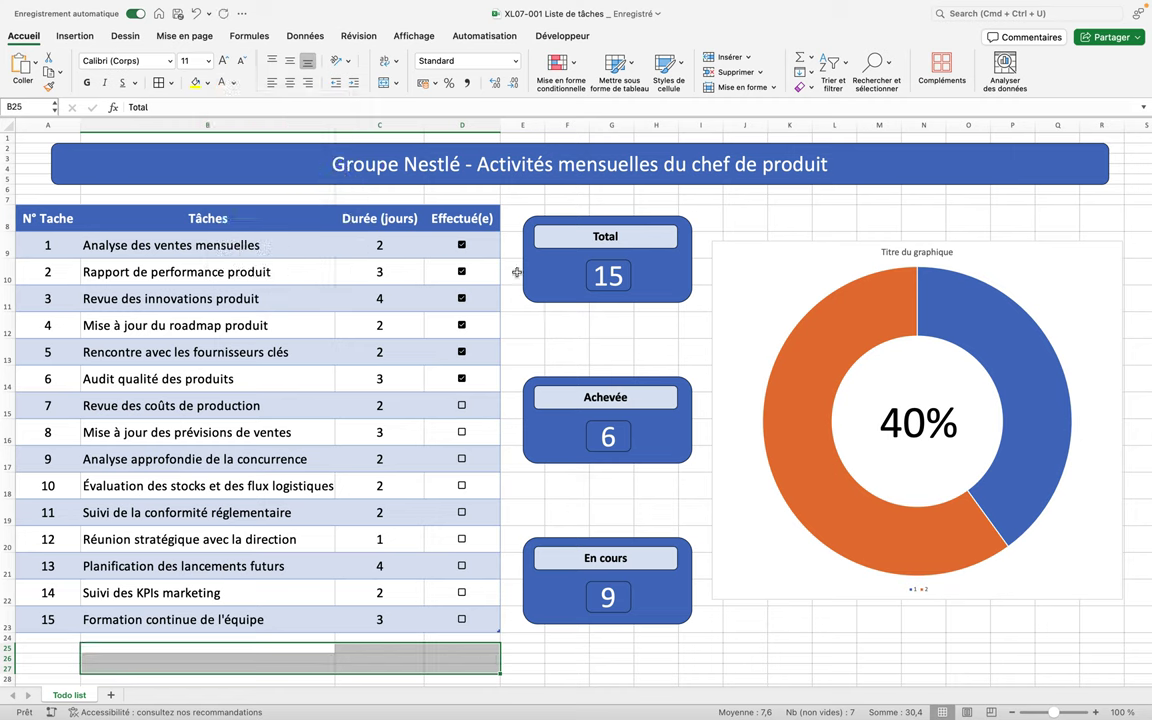
{"action": "left_click", "coordinate": [588, 490]}
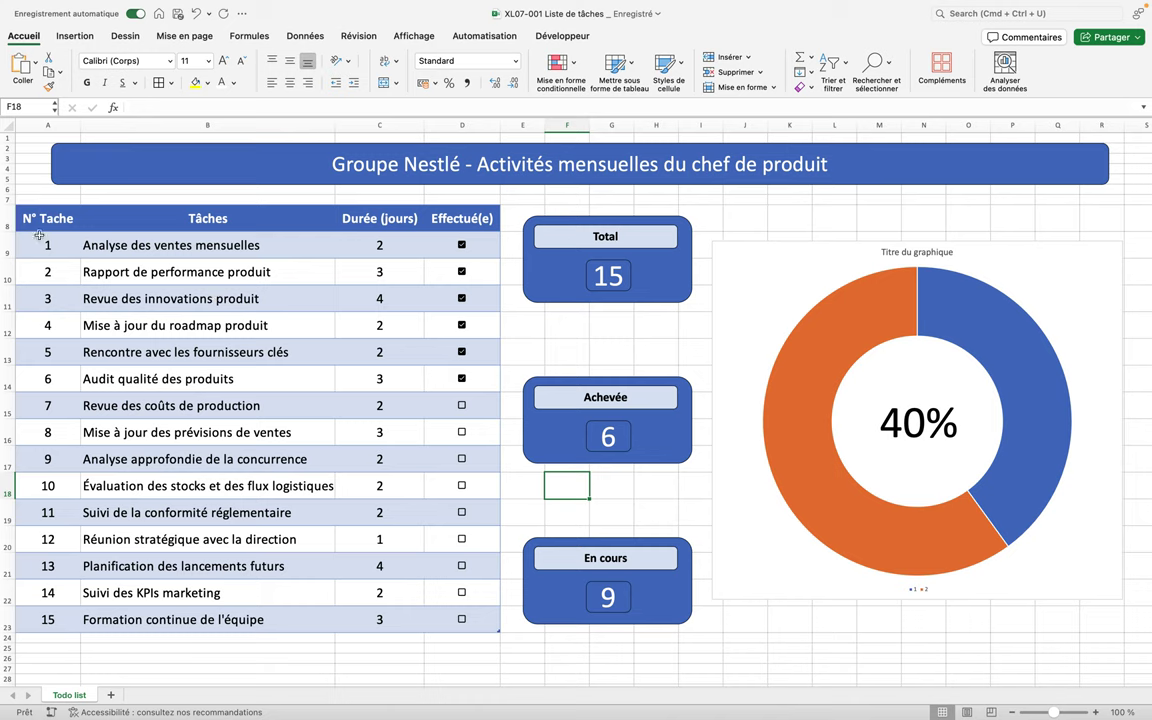
{"action": "mouse_move", "coordinate": [34, 241]}
{"action": "left_mouse_down"}
{"action": "mouse_move", "coordinate": [391, 355]}
{"action": "mouse_move", "coordinate": [474, 617]}
{"action": "left_mouse_up"}
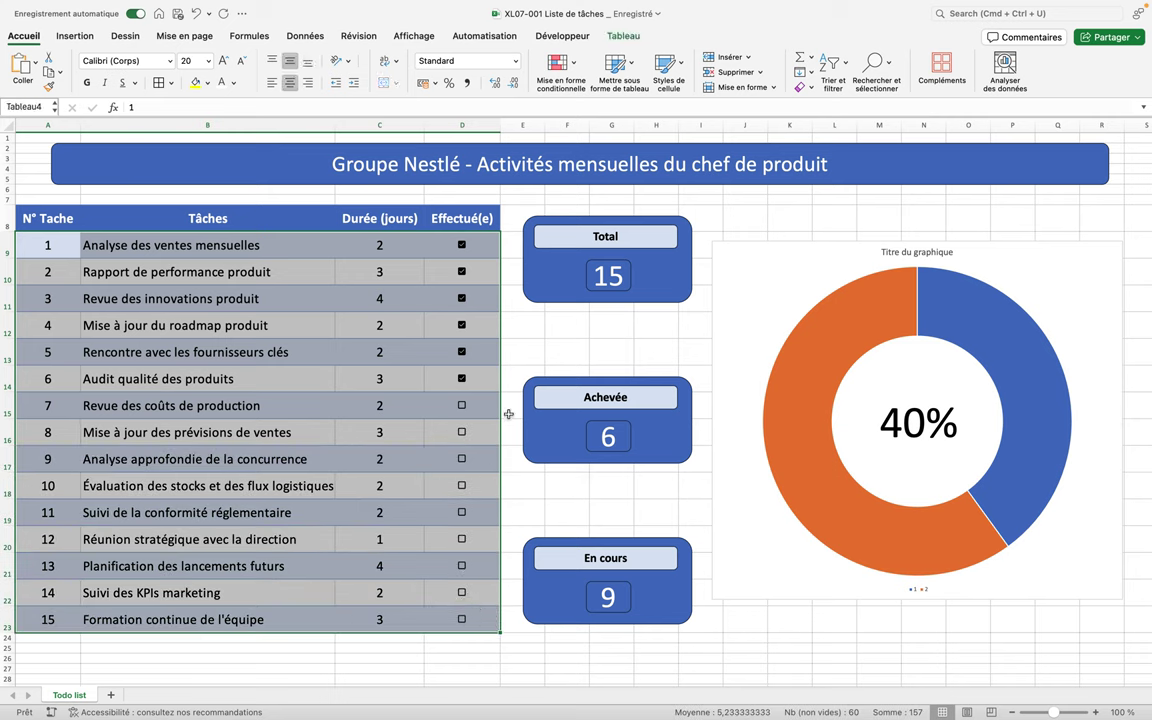
{"action": "left_click", "coordinate": [573, 68]}
{"action": "mouse_move", "coordinate": [586, 149]}
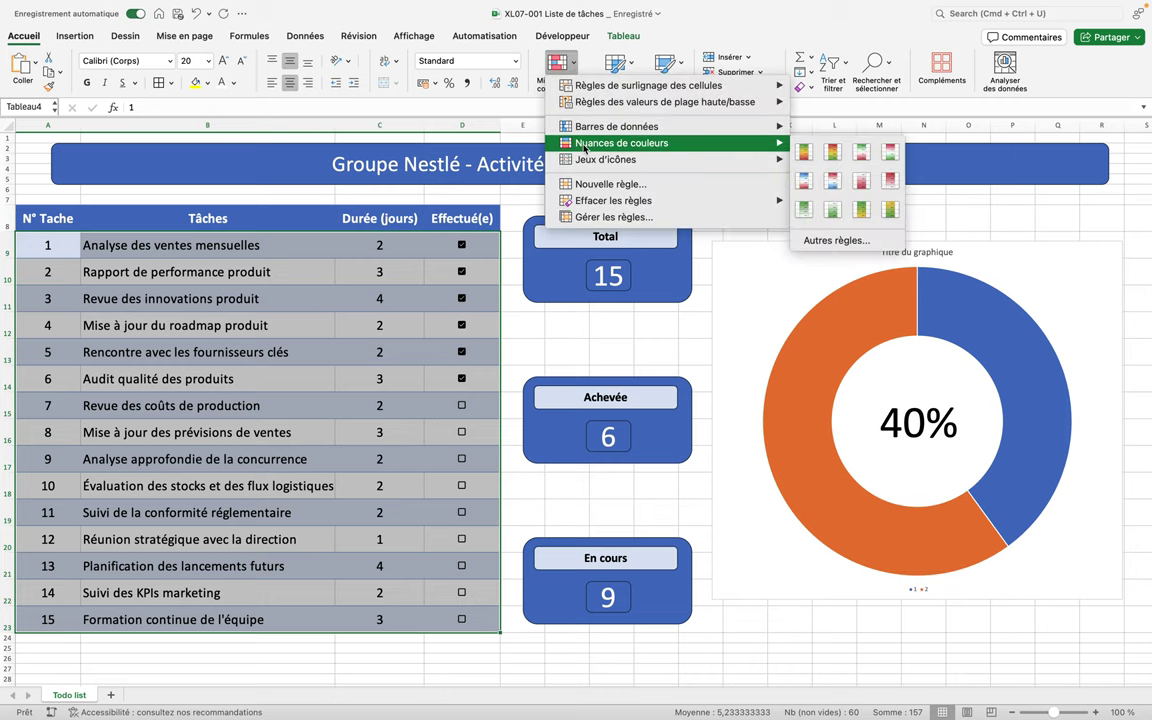
{"action": "left_click", "coordinate": [600, 184]}
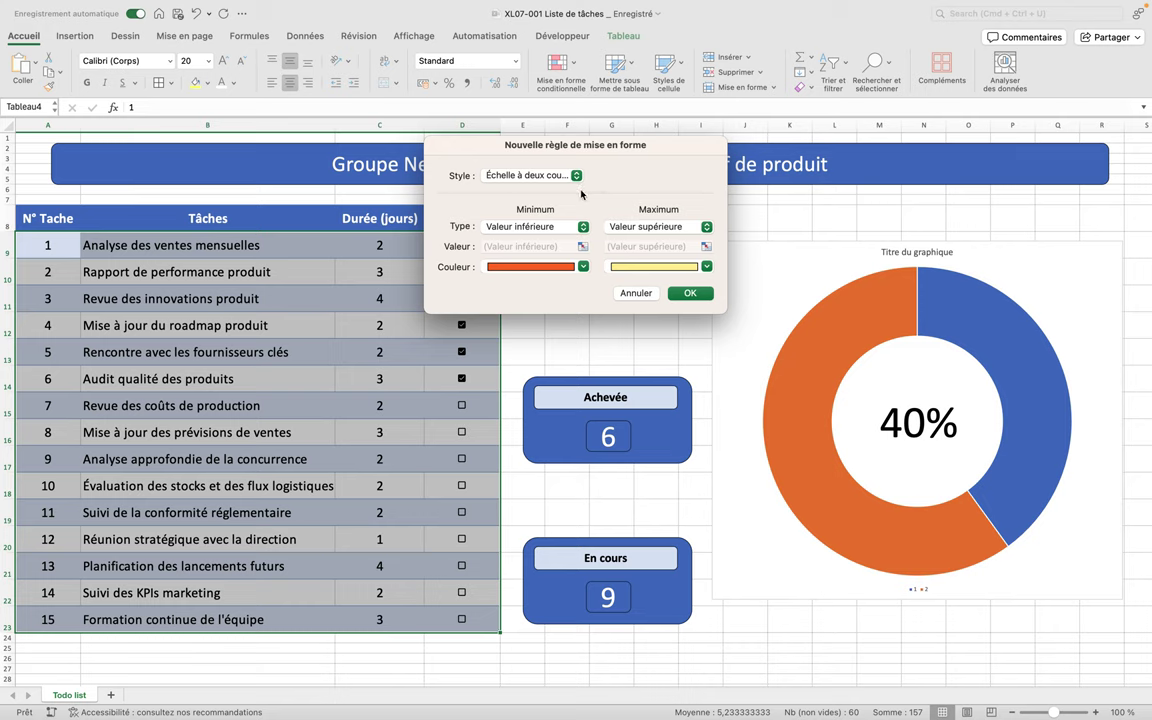
{"action": "left_click", "coordinate": [577, 178]}
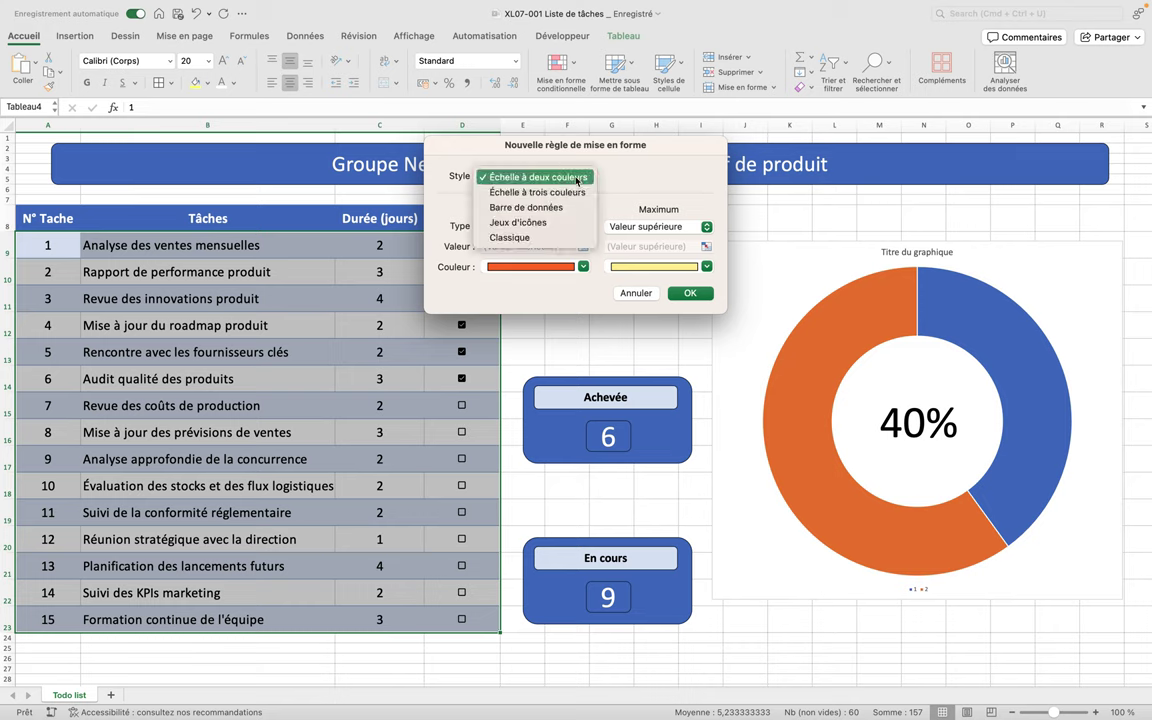
{"action": "left_click", "coordinate": [535, 177]}
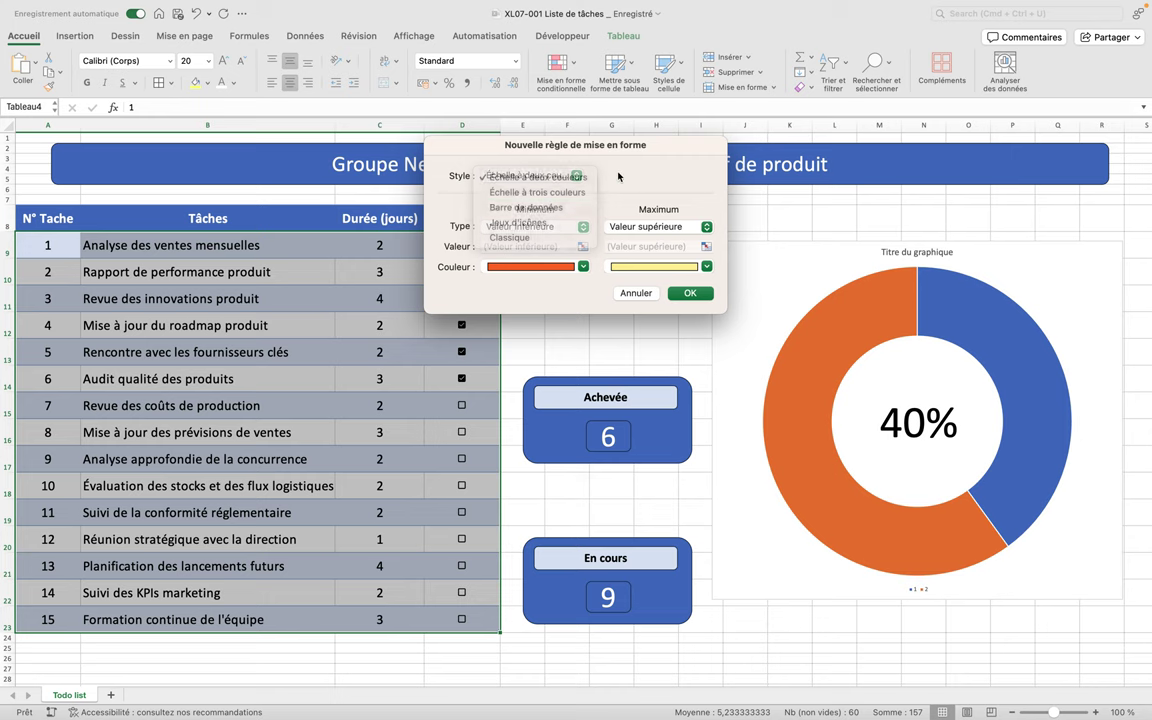
{"action": "left_click", "coordinate": [636, 293]}
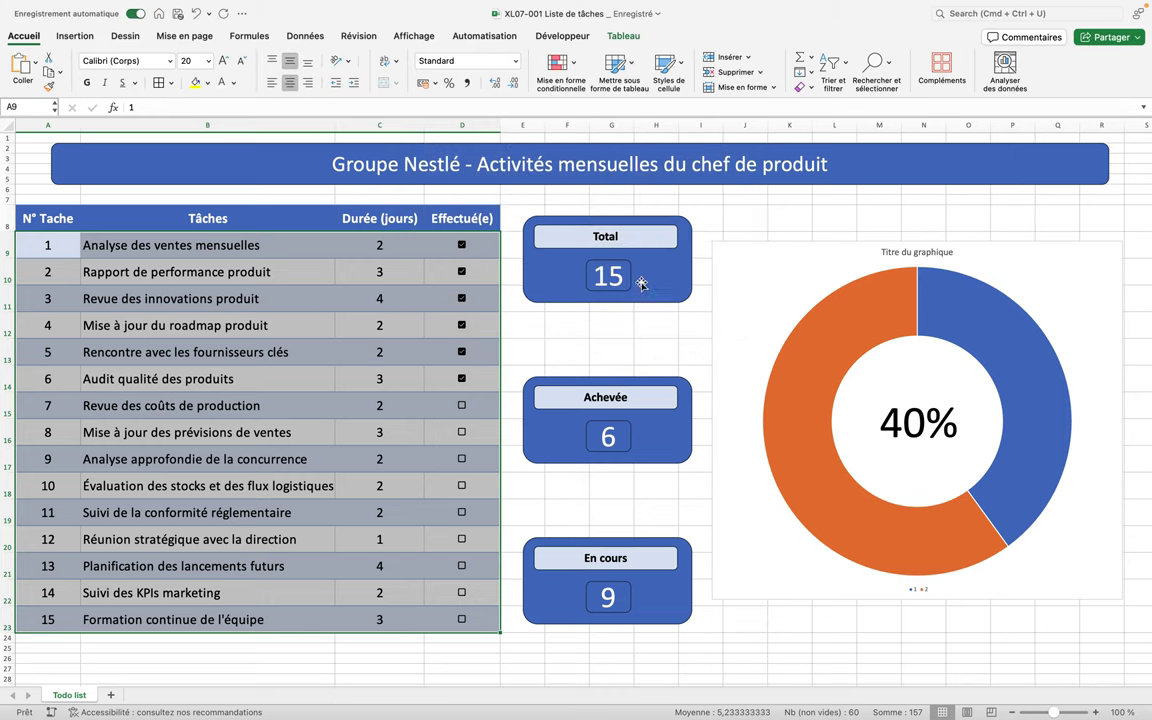
{"action": "left_click", "coordinate": [575, 63]}
Start a Classique-style new conditional formatting rule that uses a formula to pick cells.
{"action": "mouse_move", "coordinate": [600, 143]}
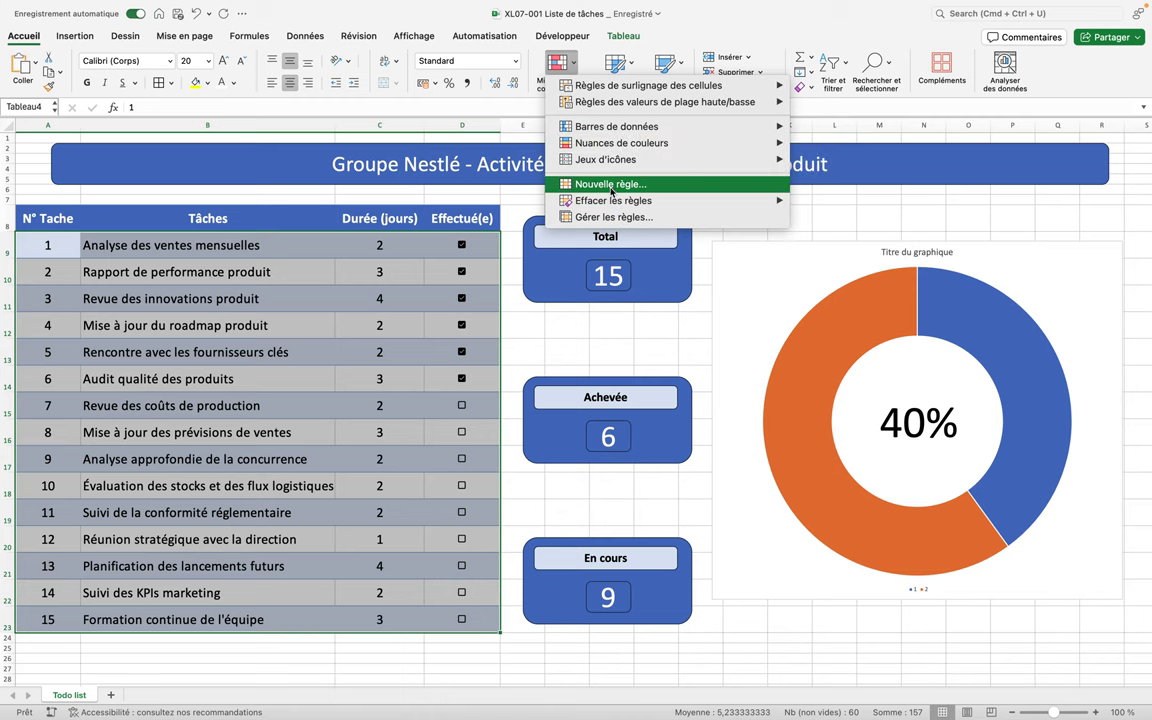
{"action": "left_click", "coordinate": [612, 188]}
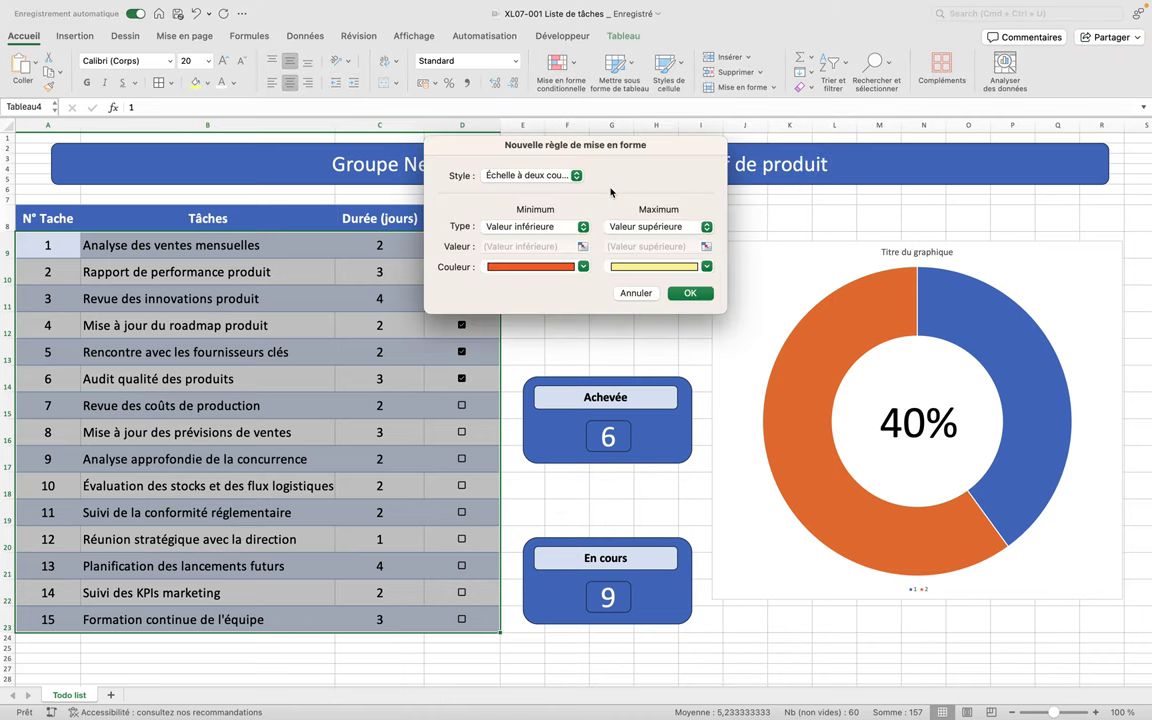
{"action": "left_click", "coordinate": [577, 177]}
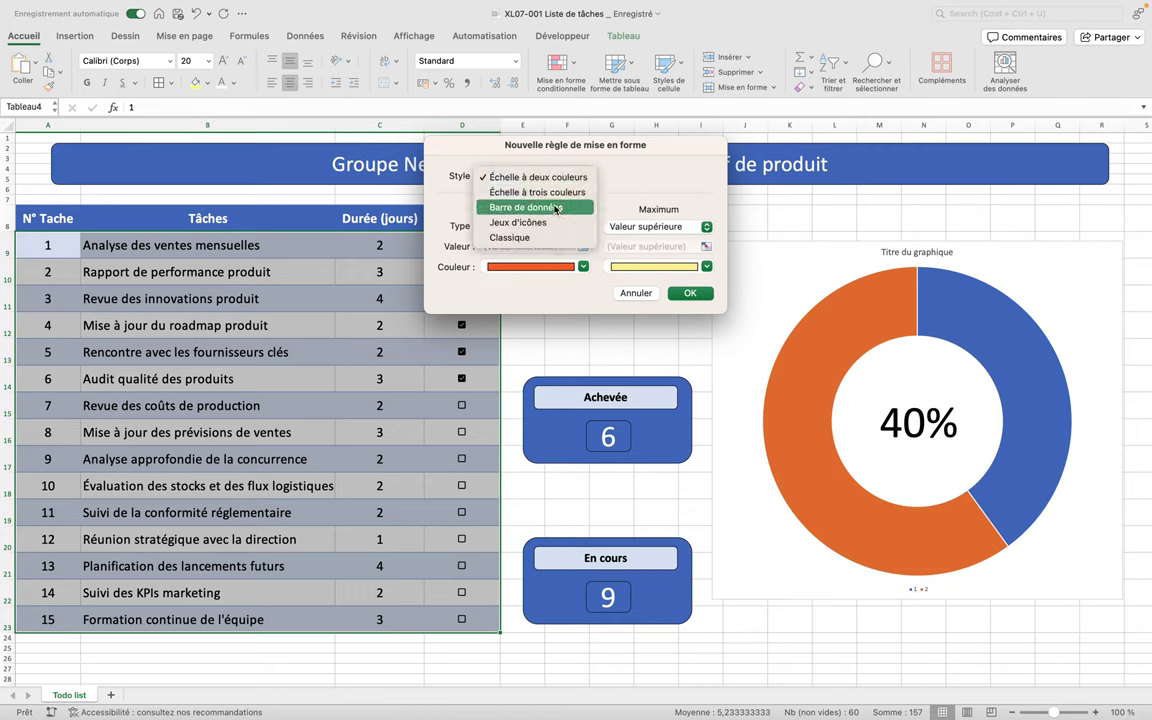
{"action": "left_click", "coordinate": [539, 236]}
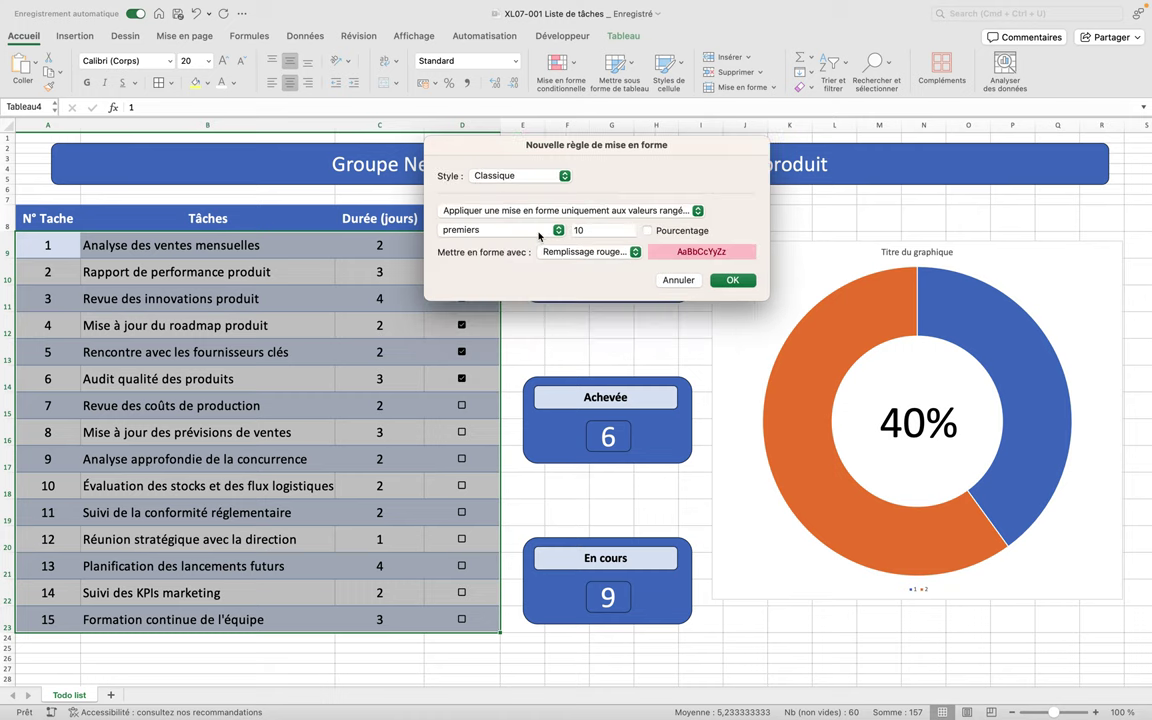
{"action": "left_click", "coordinate": [563, 176]}
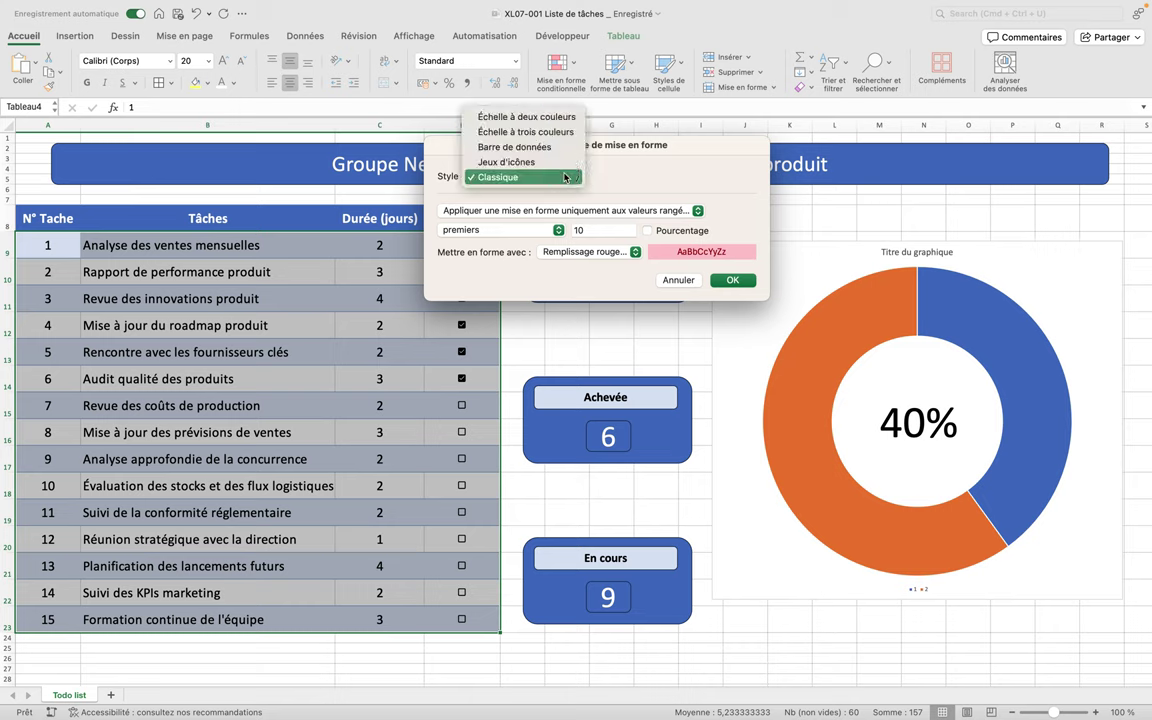
{"action": "left_click", "coordinate": [606, 150]}
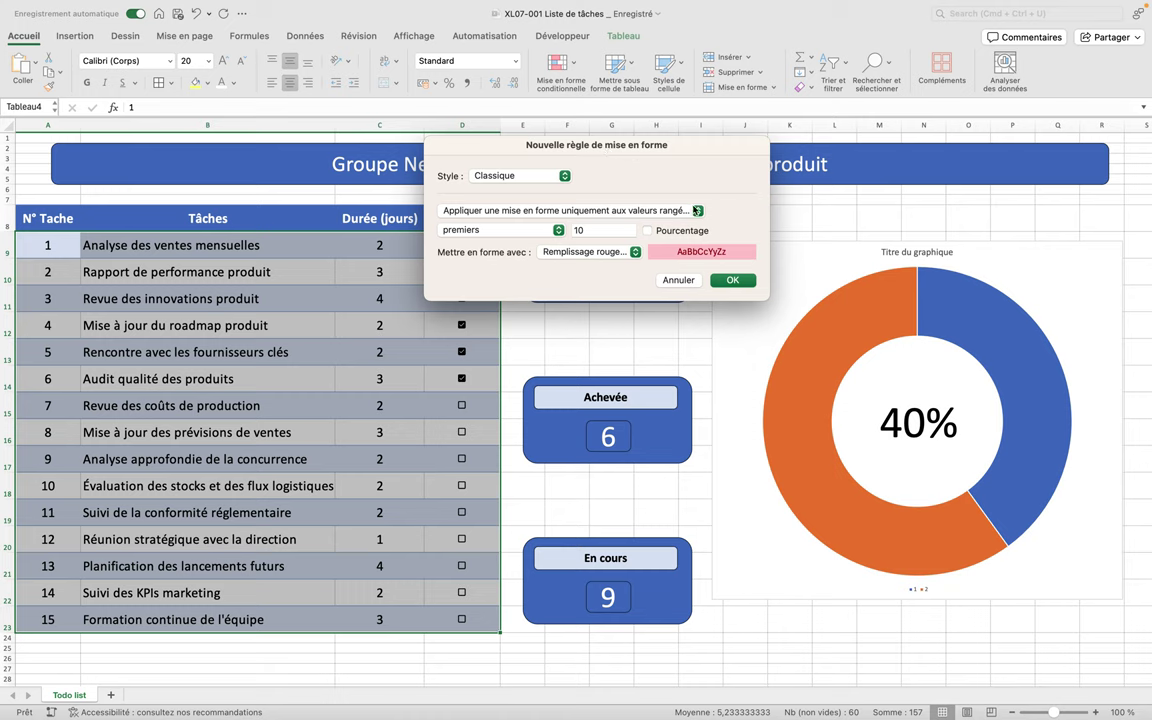
{"action": "left_click", "coordinate": [695, 211]}
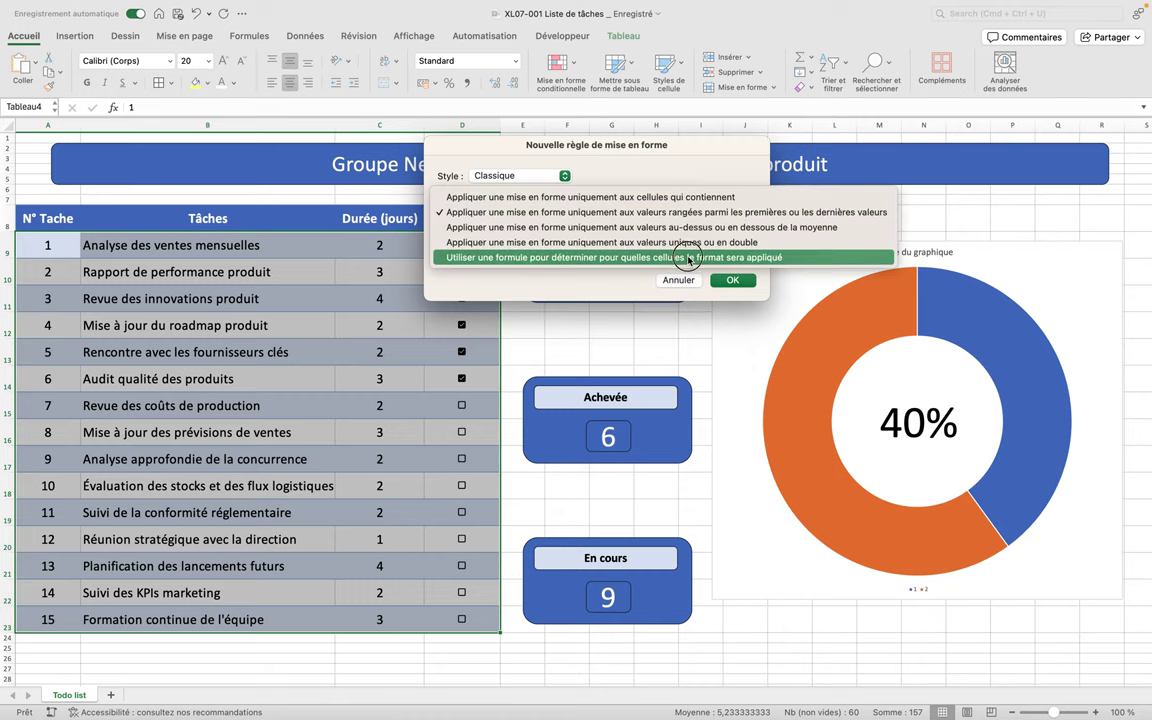
{"action": "left_click", "coordinate": [688, 257]}
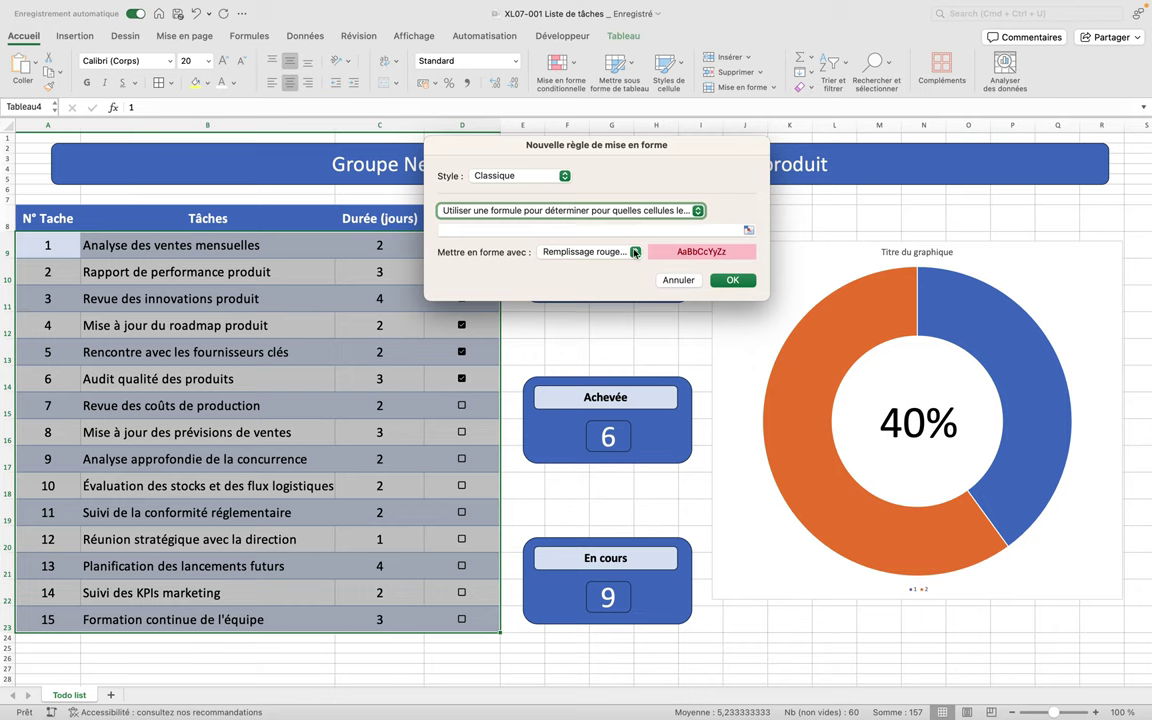
{"action": "left_click", "coordinate": [634, 253]}
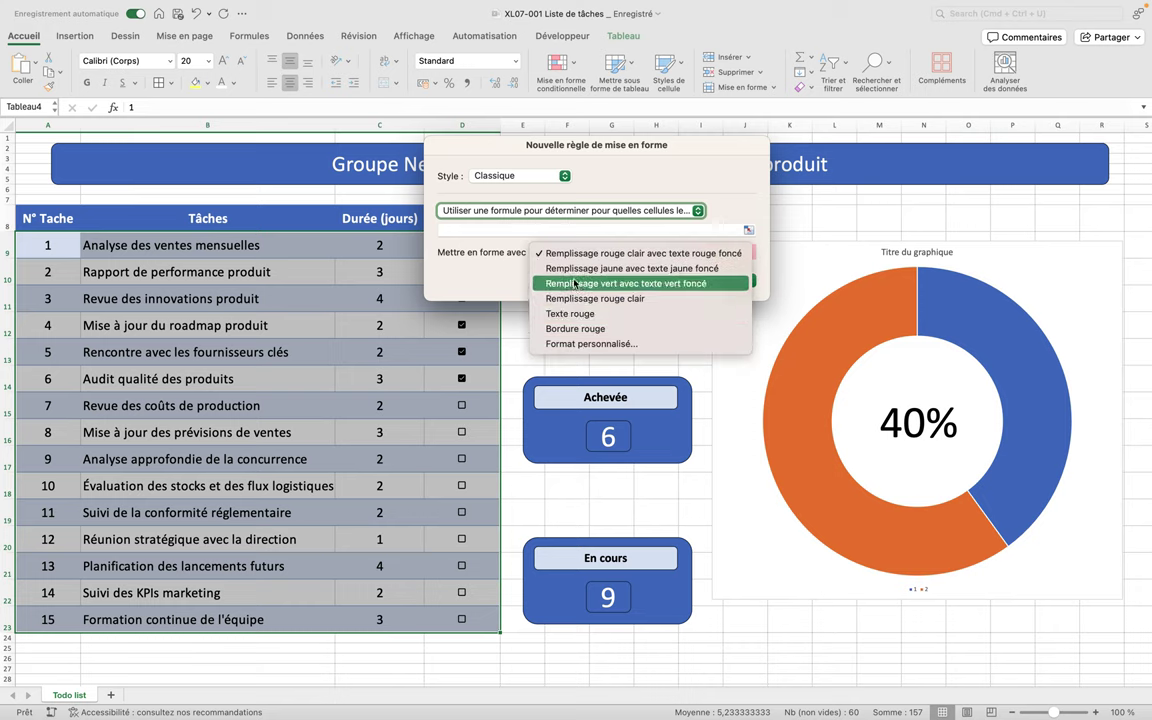
Give the rule a custom format of orange strikethrough text.
{"action": "left_click", "coordinate": [597, 344]}
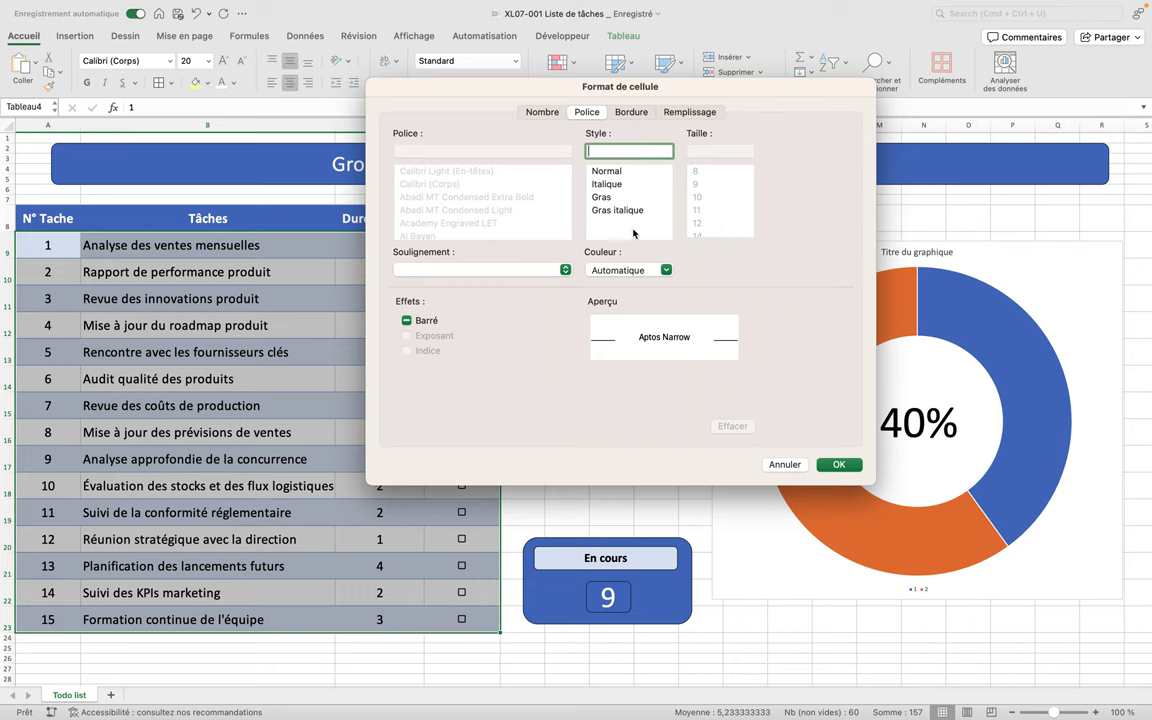
{"action": "left_click", "coordinate": [407, 322]}
{"action": "left_click", "coordinate": [666, 271]}
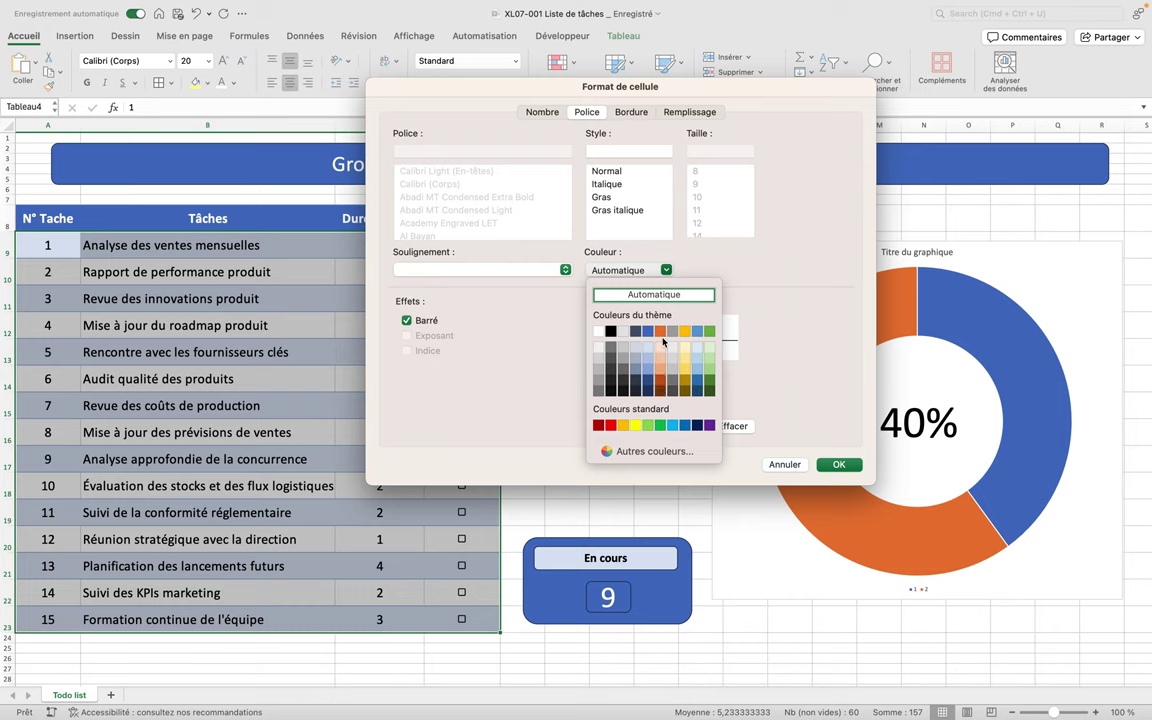
{"action": "left_click", "coordinate": [660, 334]}
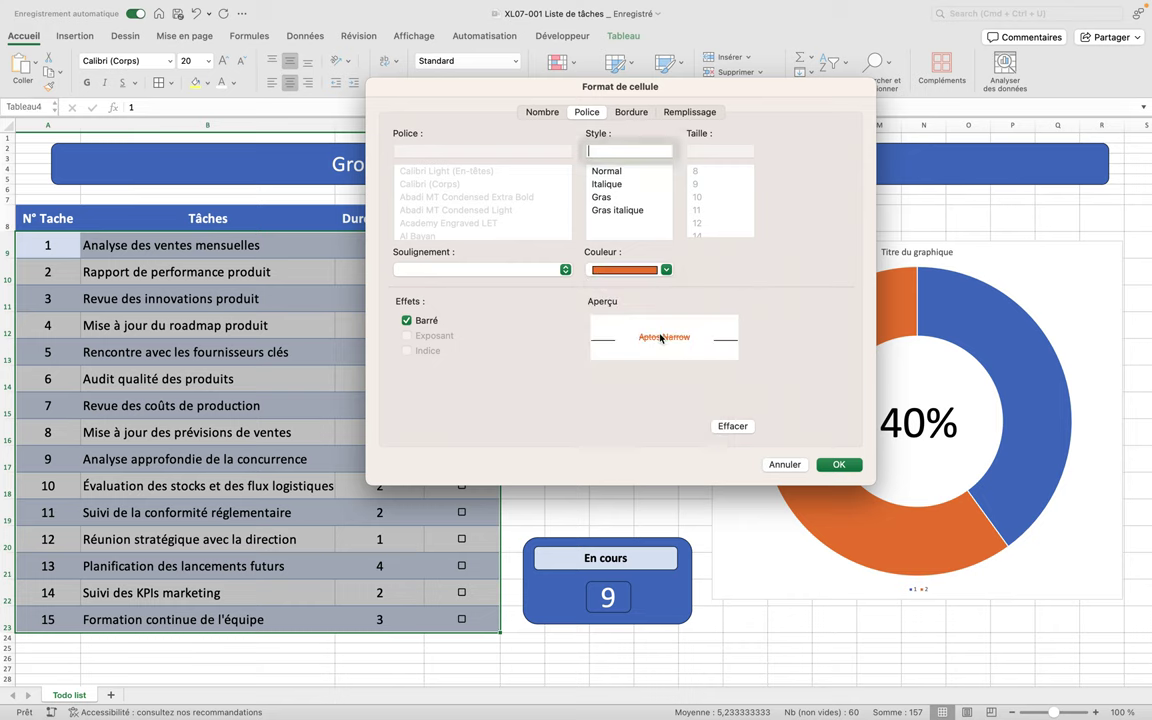
{"action": "left_click", "coordinate": [836, 465]}
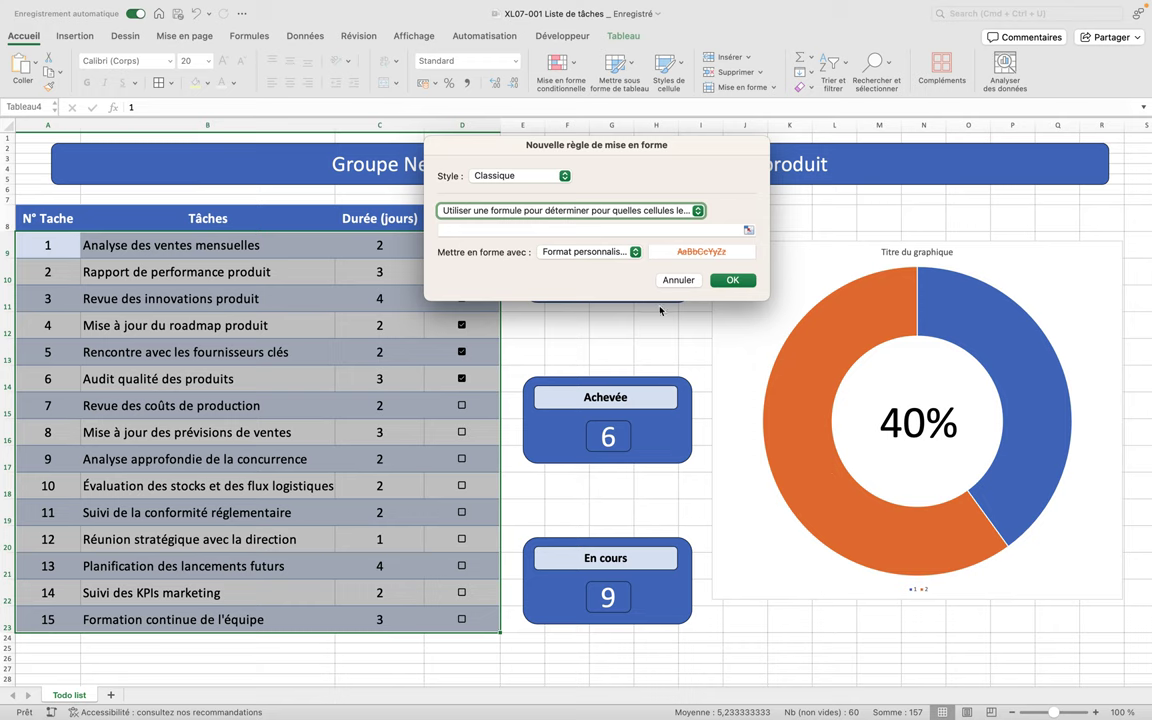
Enter the rule formula =D$9=VRAI, referencing cell D9, and apply it to the task table.
{"action": "left_click", "coordinate": [536, 228]}
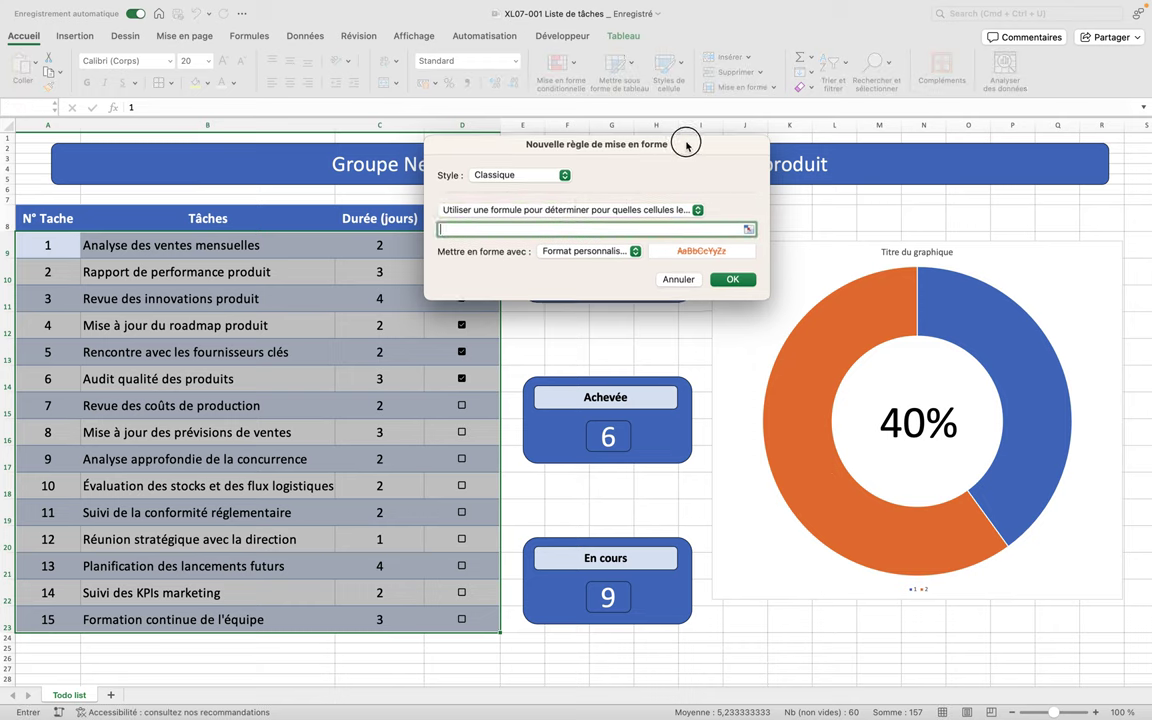
{"action": "left_click_drag", "start_coordinate": [686, 149], "coordinate": [804, 166]}
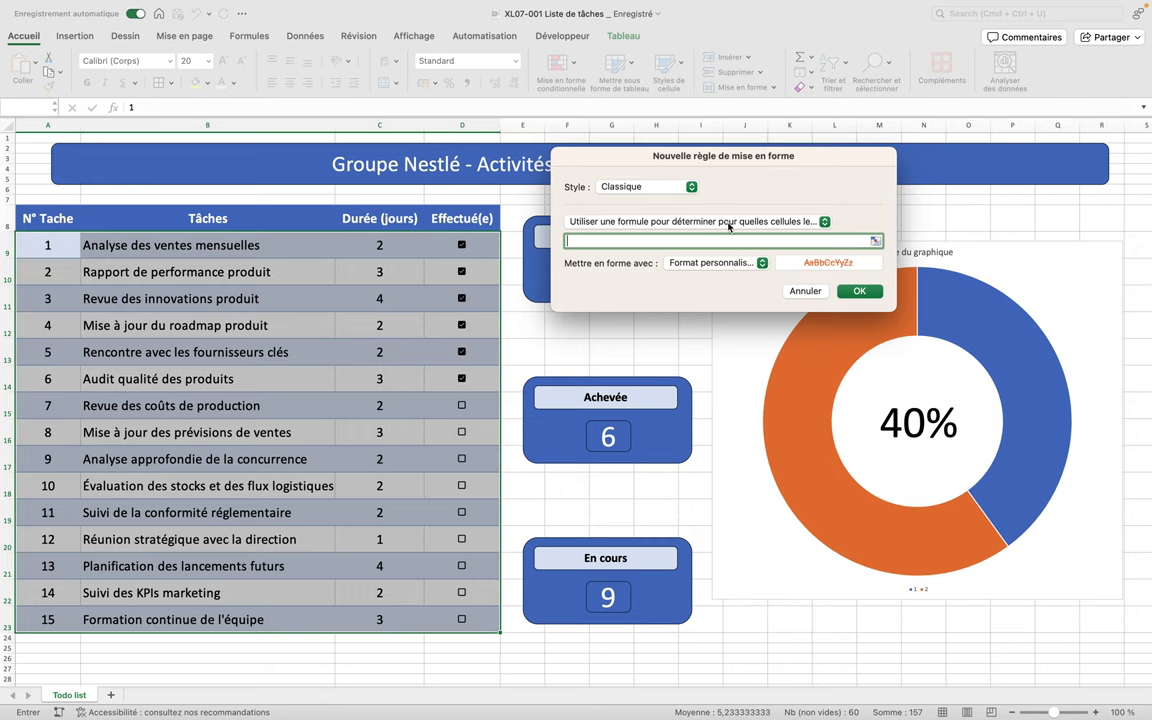
{"action": "left_click", "coordinate": [471, 246]}
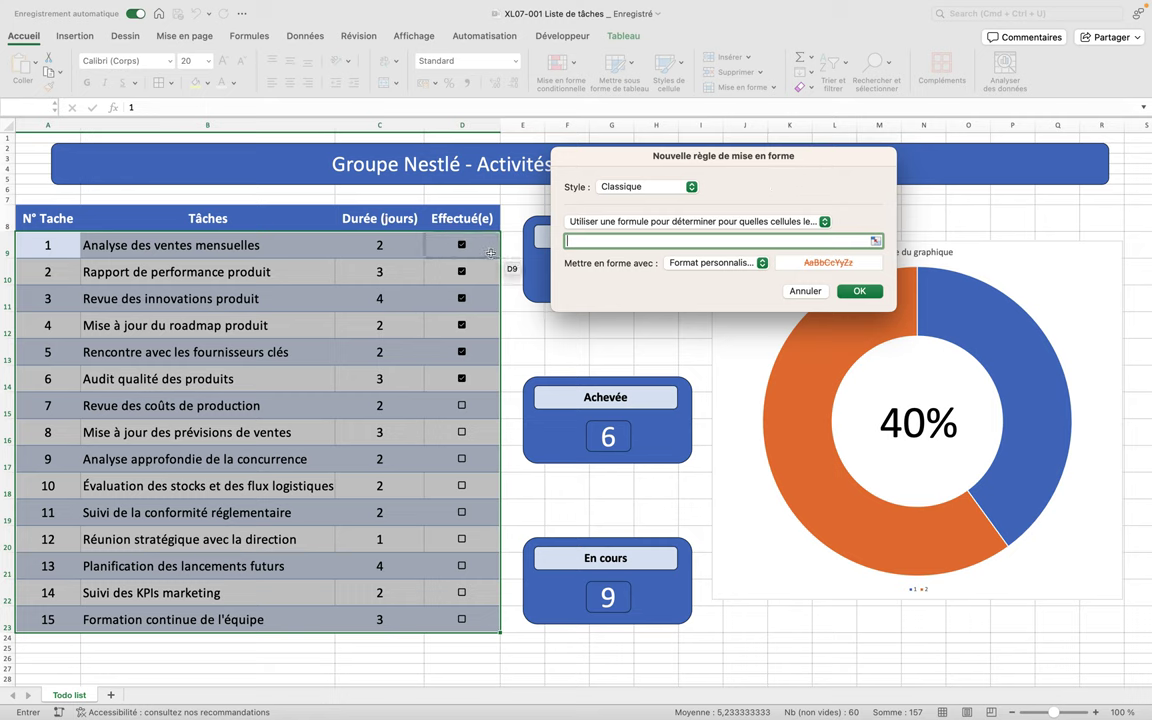
{"action": "left_click", "coordinate": [490, 250]}
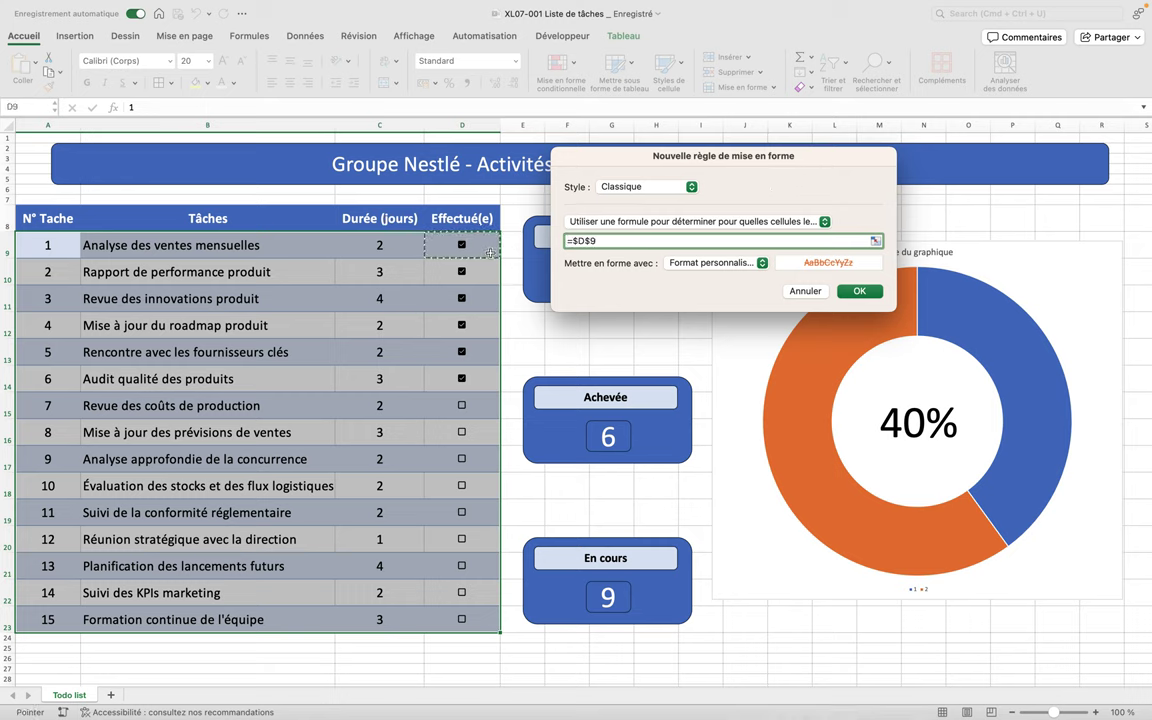
{"action": "type", "text": "=VRAI"}
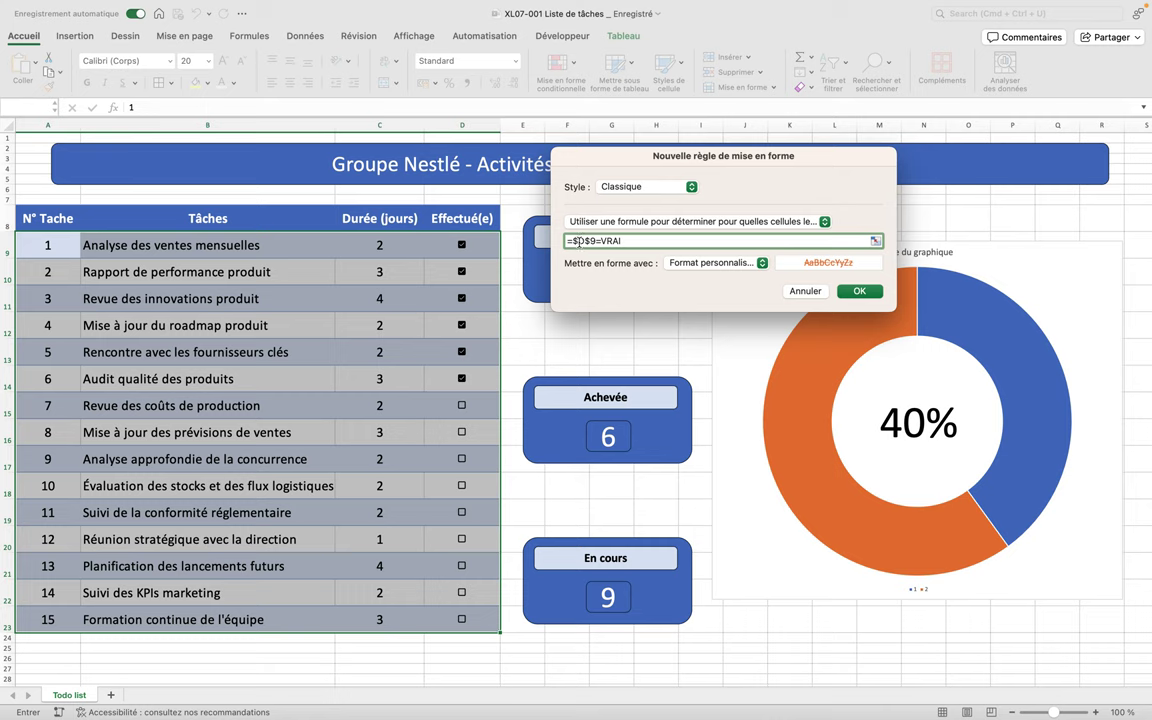
{"action": "left_click", "coordinate": [577, 241]}
{"action": "key", "text": "BackSpace"}
{"action": "left_click", "coordinate": [858, 292]}
{"action": "left_click", "coordinate": [857, 293]}
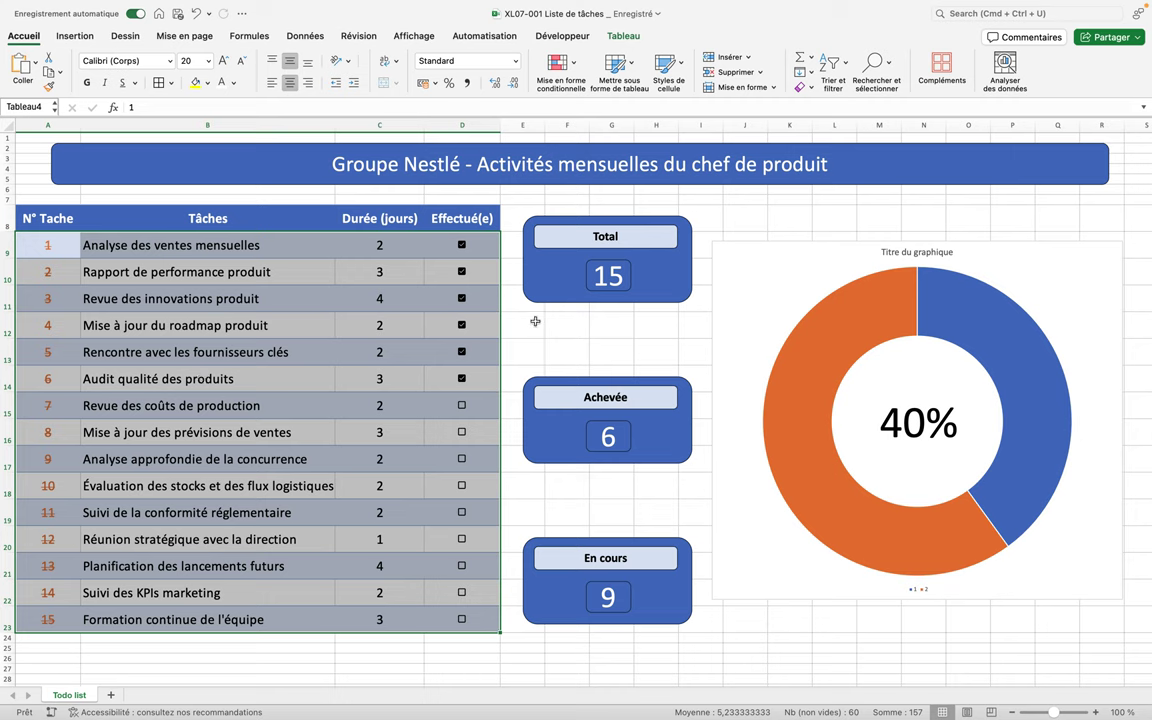
Edit the existing rule's formula from =D$9=VRAI to =$D9=VRAI and apply it.
{"action": "left_click", "coordinate": [575, 64]}
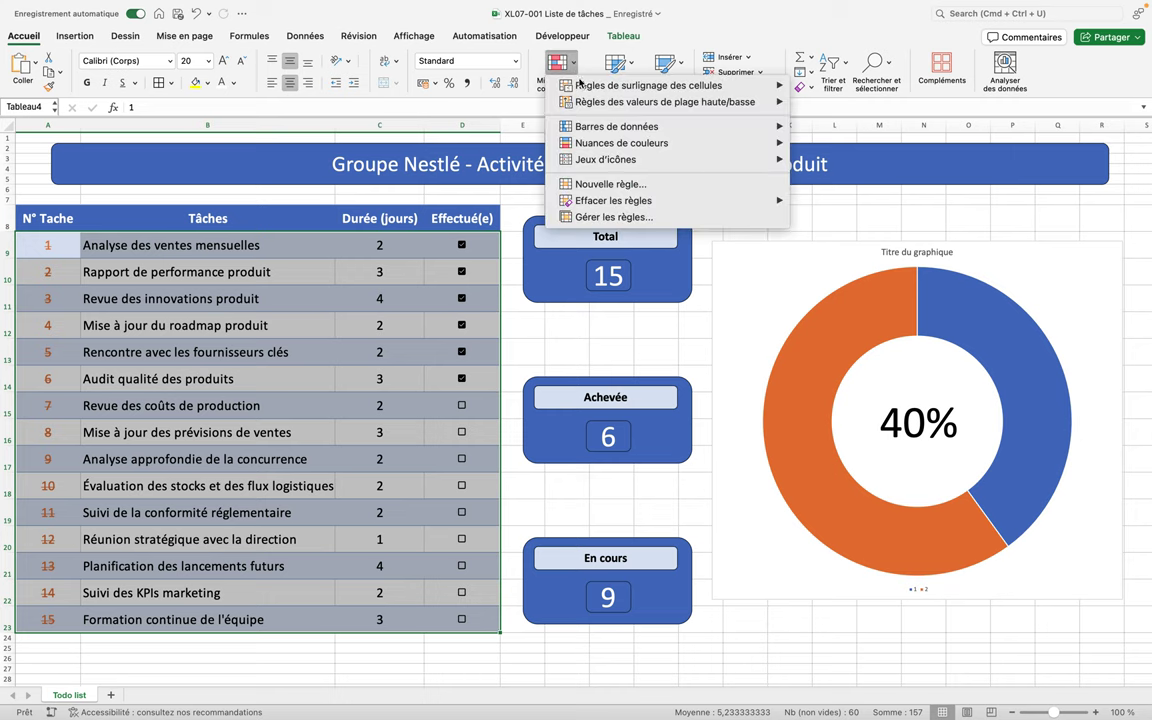
{"action": "left_click", "coordinate": [611, 216]}
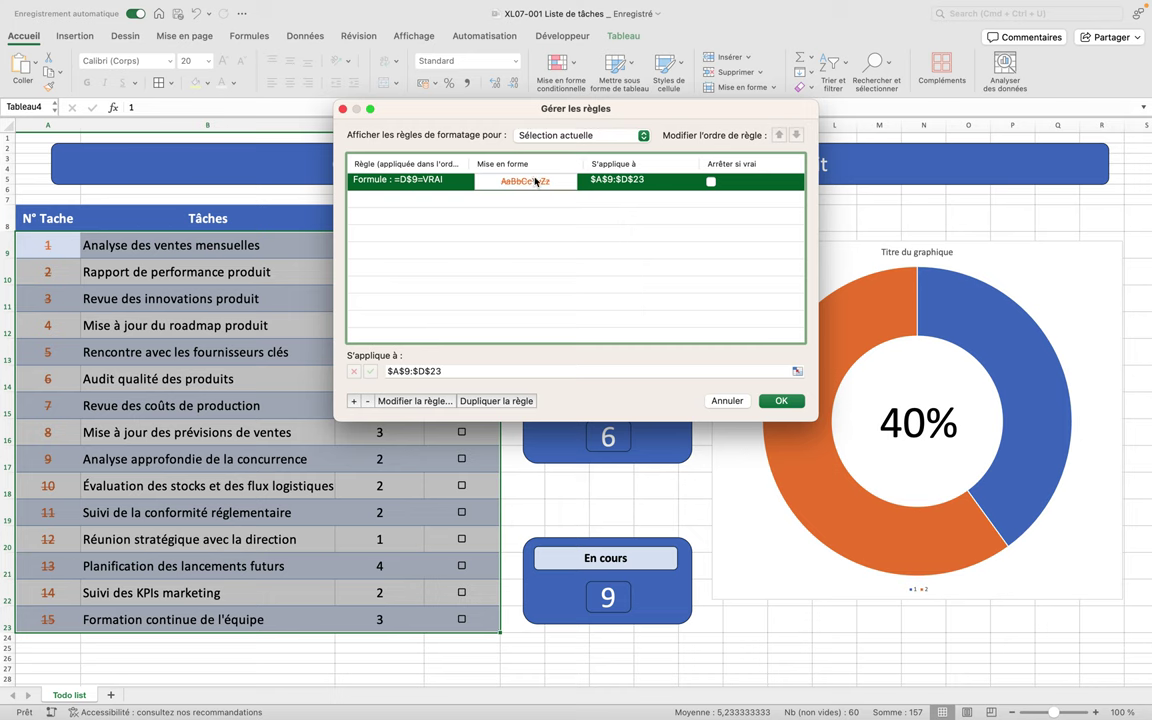
{"action": "left_click", "coordinate": [431, 400]}
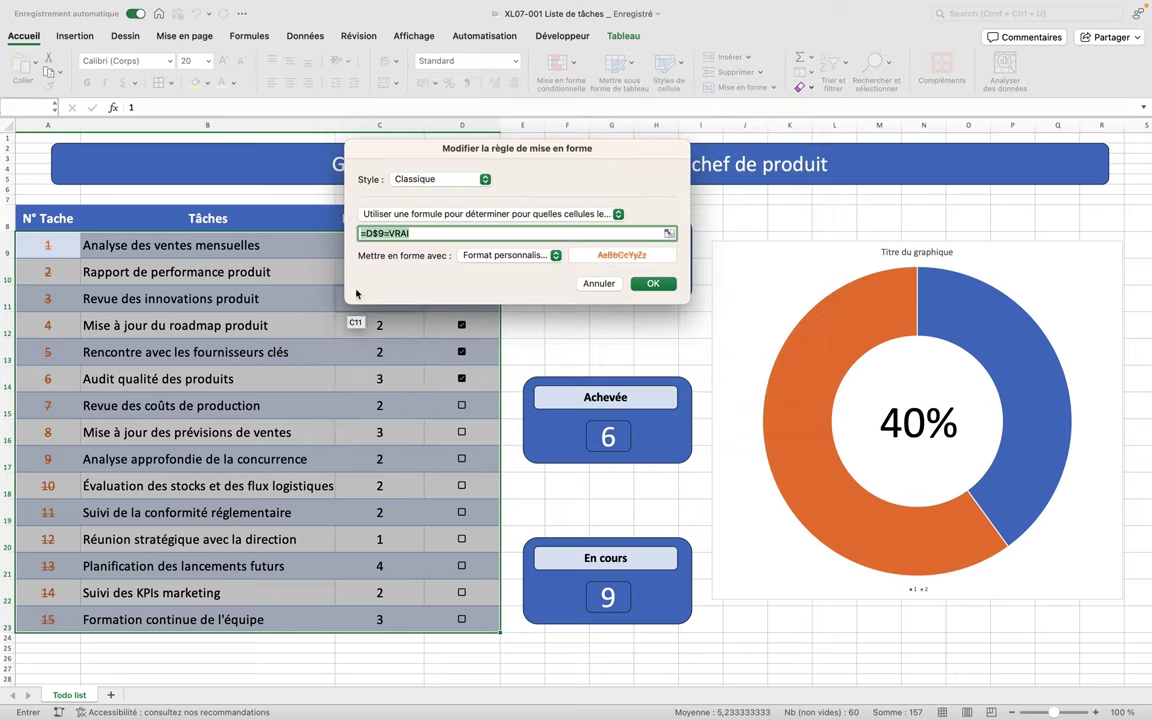
{"action": "left_click", "coordinate": [364, 233]}
{"action": "type", "text": "$"}
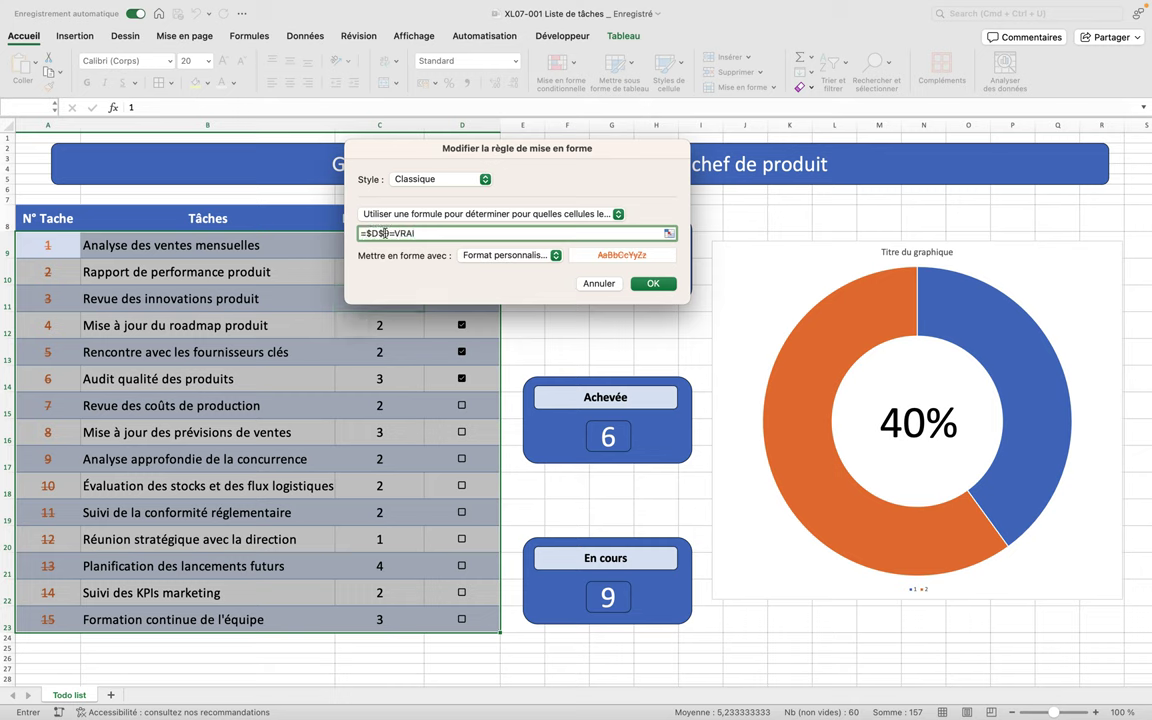
{"action": "left_click", "coordinate": [385, 233]}
{"action": "key", "text": "BackSpace"}
{"action": "left_click", "coordinate": [648, 285]}
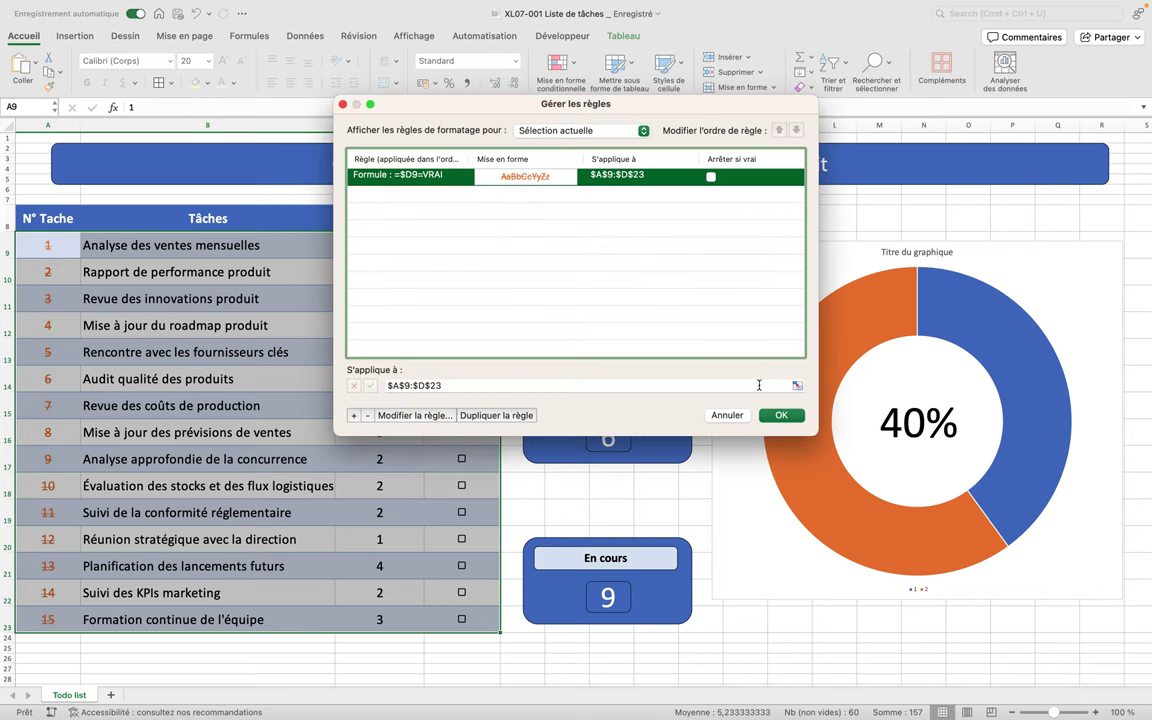
{"action": "left_click", "coordinate": [781, 416]}
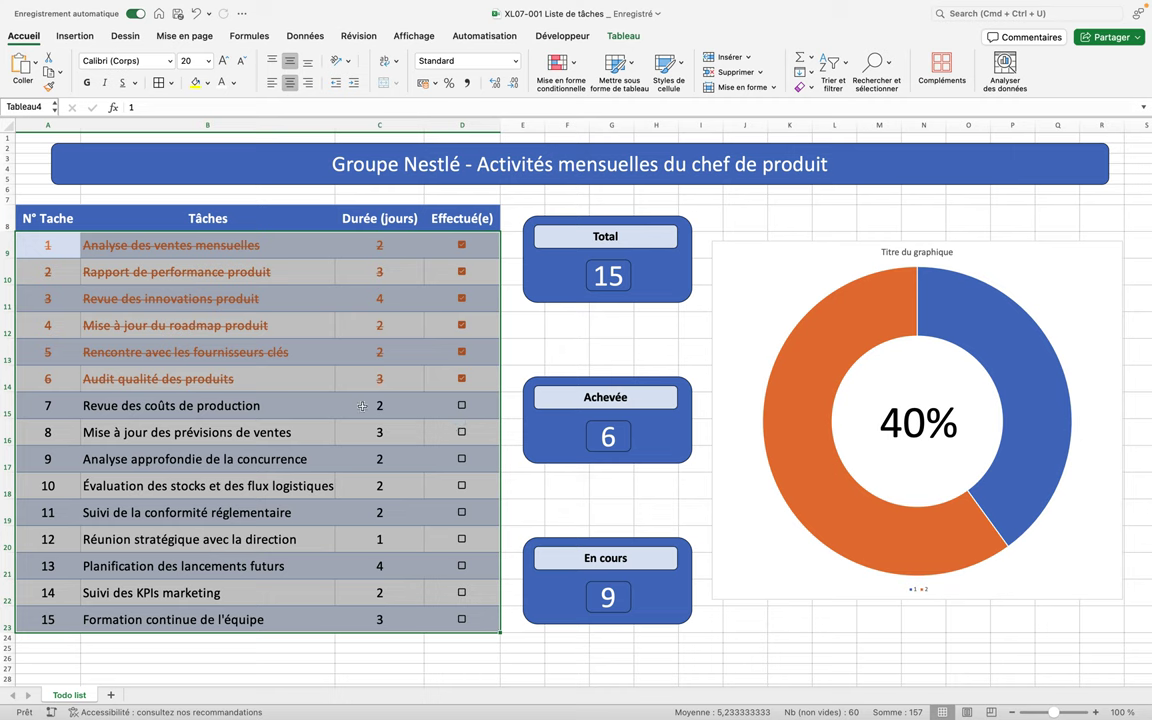
Tick the done checkboxes for tasks 7–10 in D15–D18, then open the Gérer les règles list.
{"action": "left_click", "coordinate": [462, 408]}
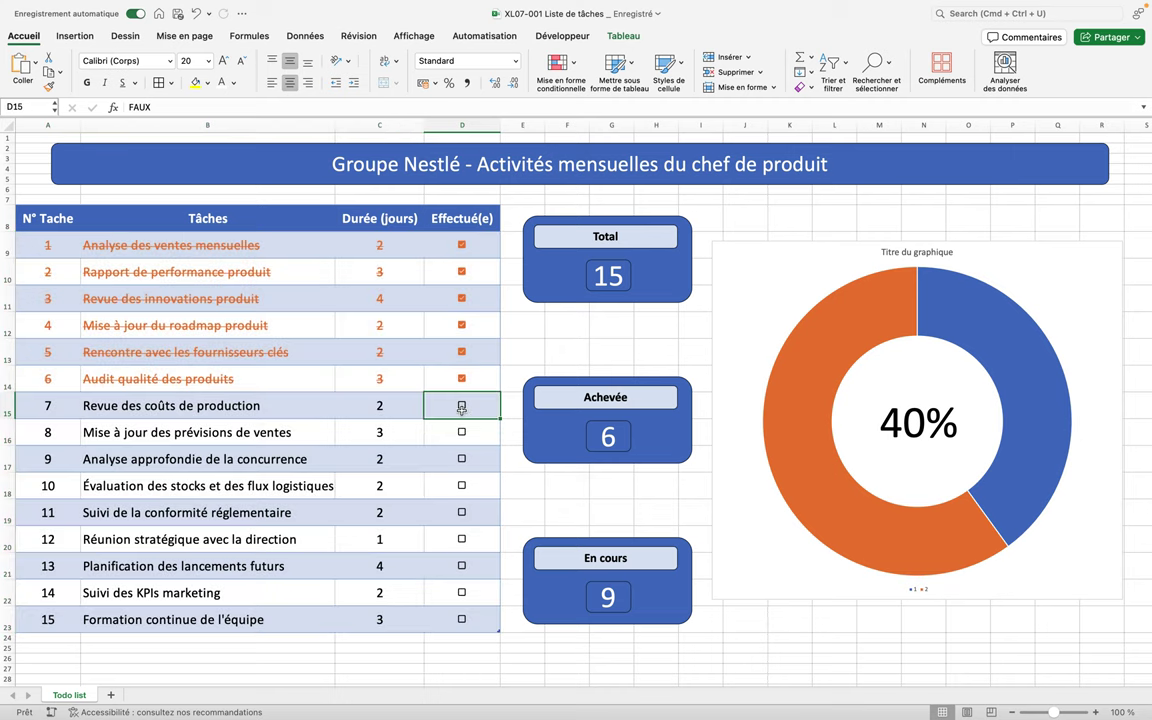
{"action": "left_click", "coordinate": [462, 406]}
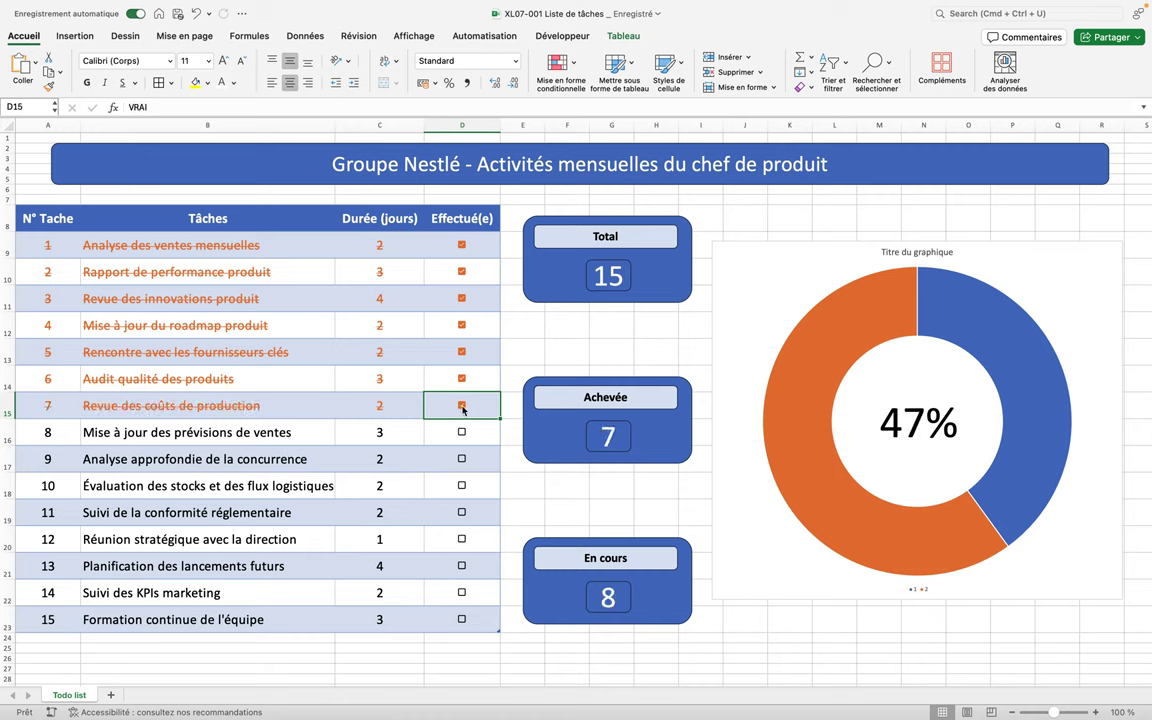
{"action": "left_click", "coordinate": [461, 433]}
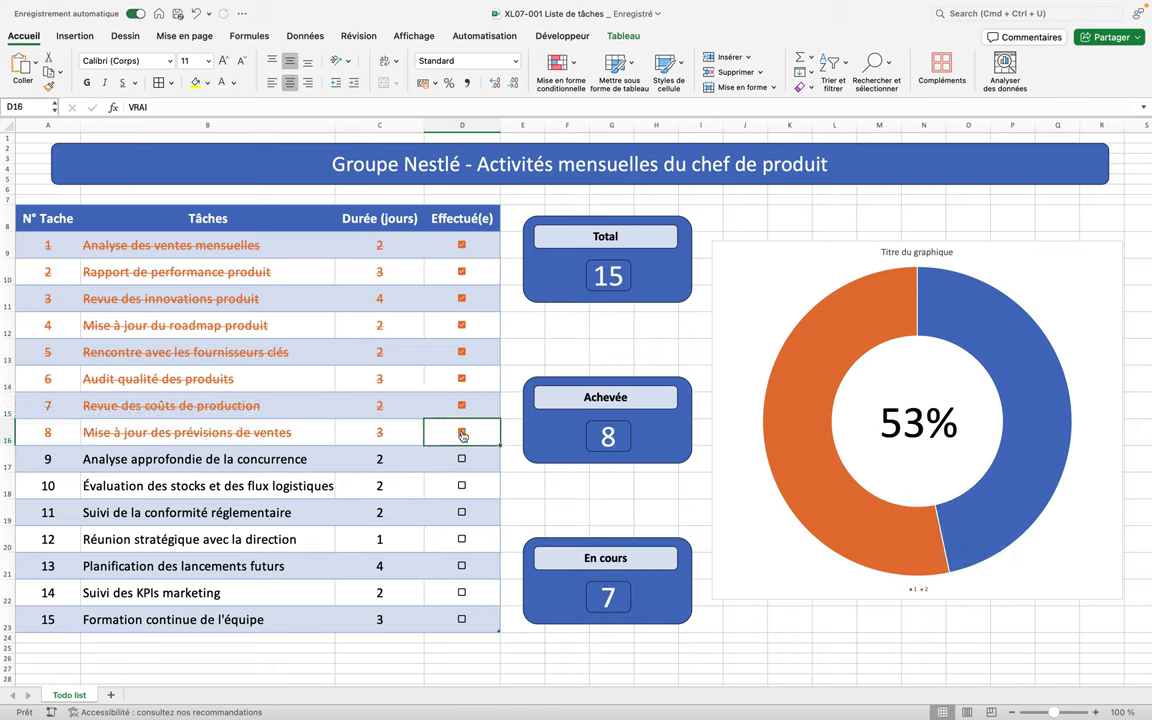
{"action": "left_click", "coordinate": [462, 461]}
{"action": "left_click", "coordinate": [462, 461]}
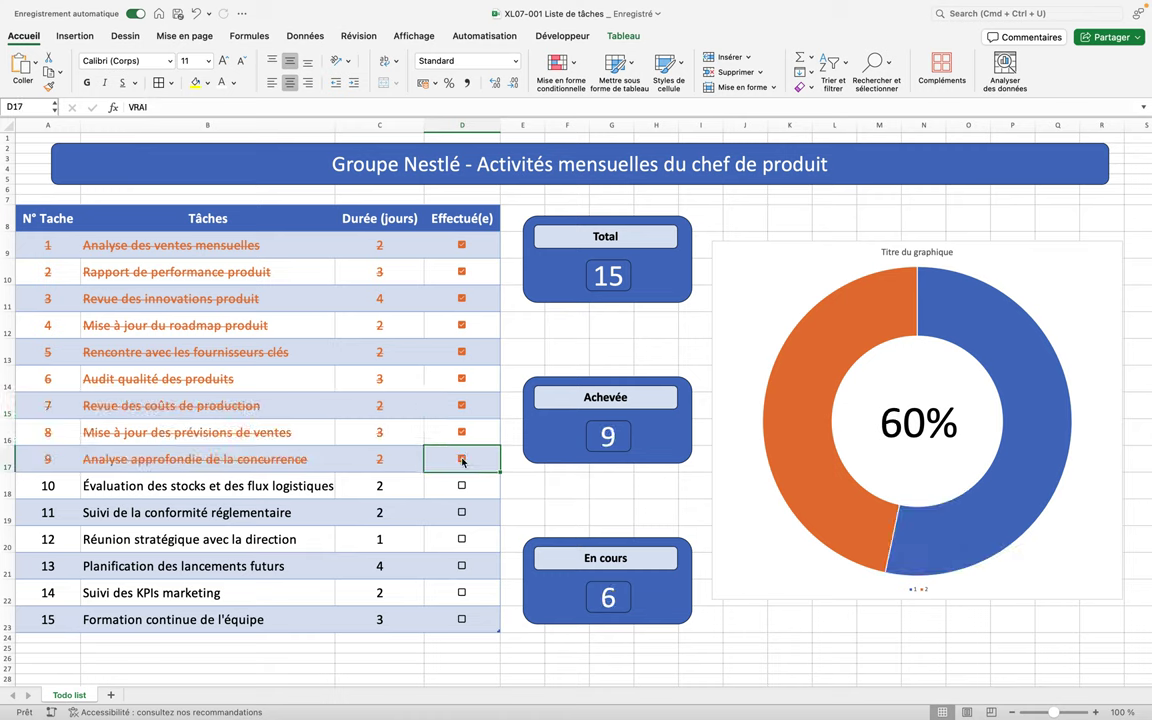
{"action": "left_click", "coordinate": [462, 487]}
{"action": "left_click", "coordinate": [462, 487]}
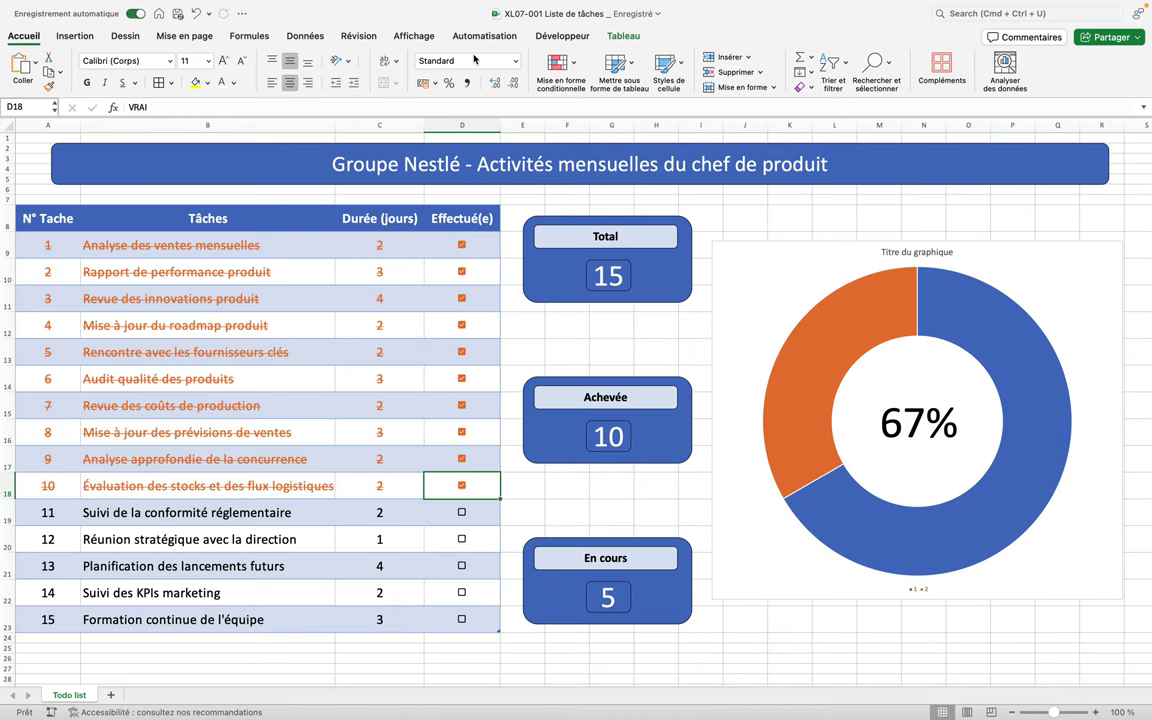
{"action": "left_click", "coordinate": [560, 65]}
{"action": "left_click", "coordinate": [593, 218]}
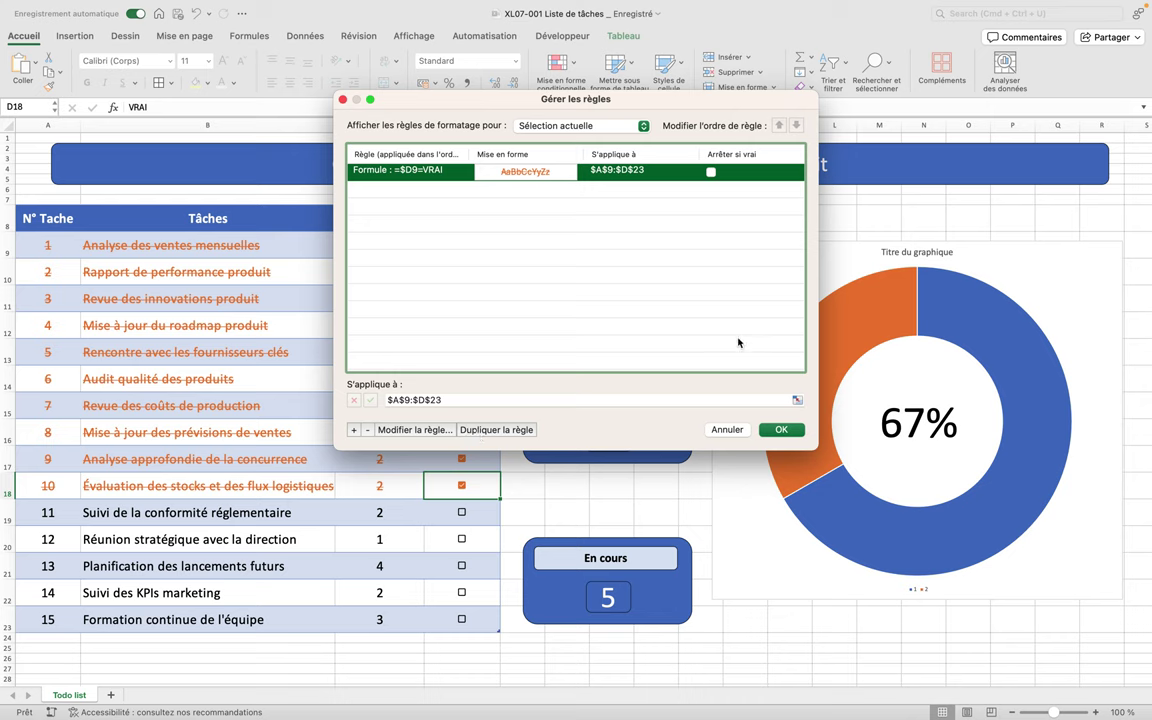
Review the =$D9=VRAI rule for $A$9:$D$23 and close both dialogs unchanged.
{"action": "left_click", "coordinate": [431, 432]}
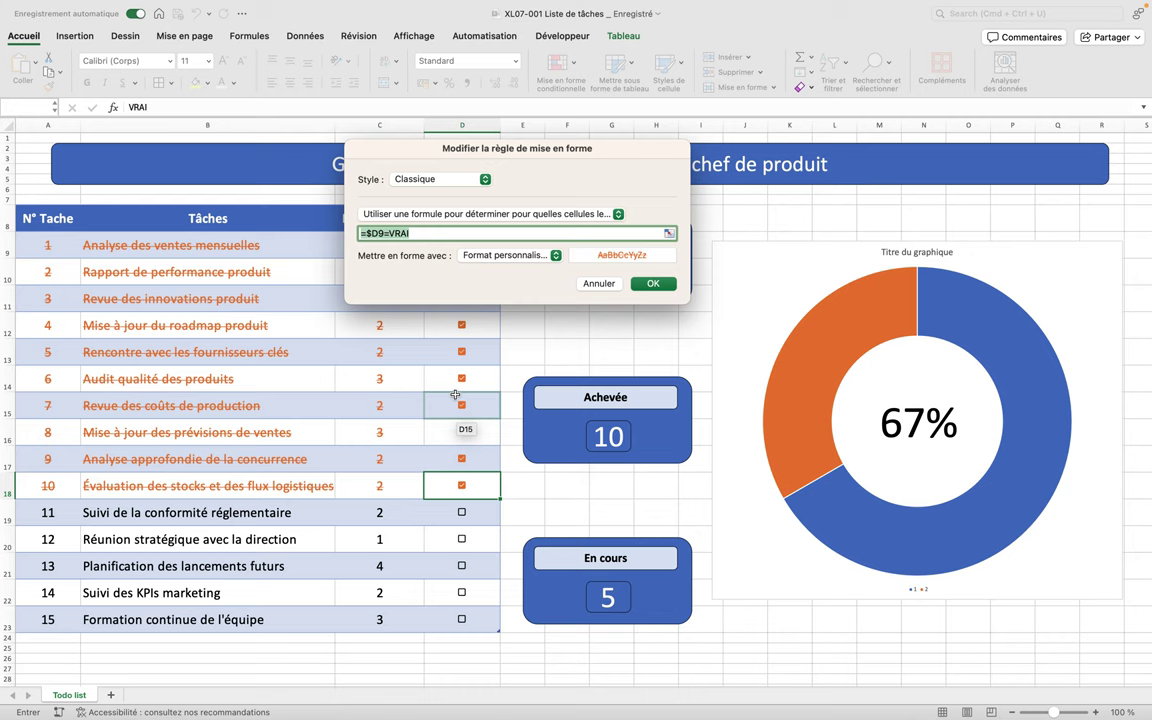
{"action": "left_click", "coordinate": [653, 287]}
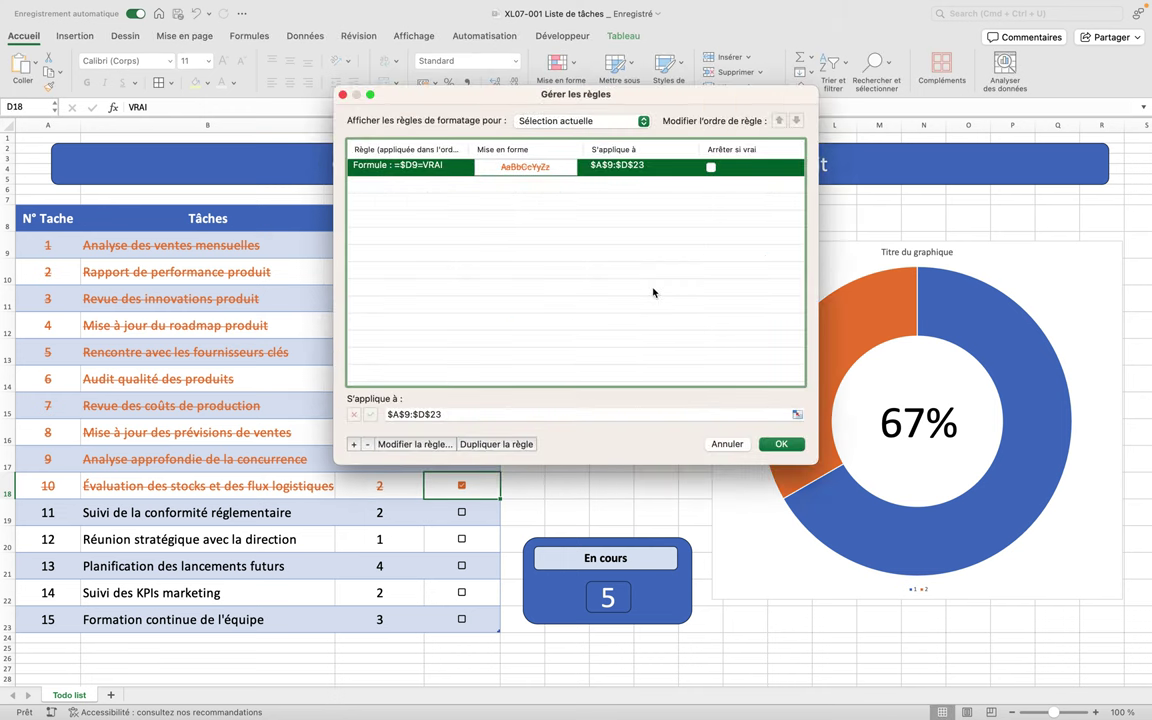
{"action": "left_click", "coordinate": [780, 445]}
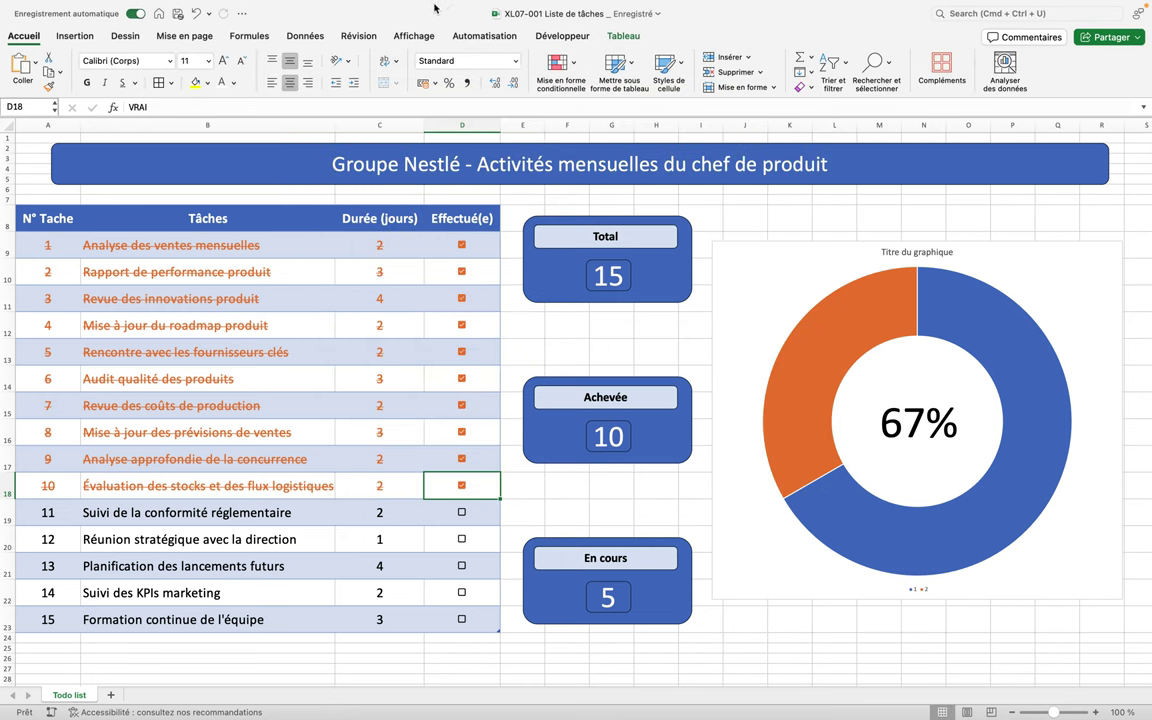